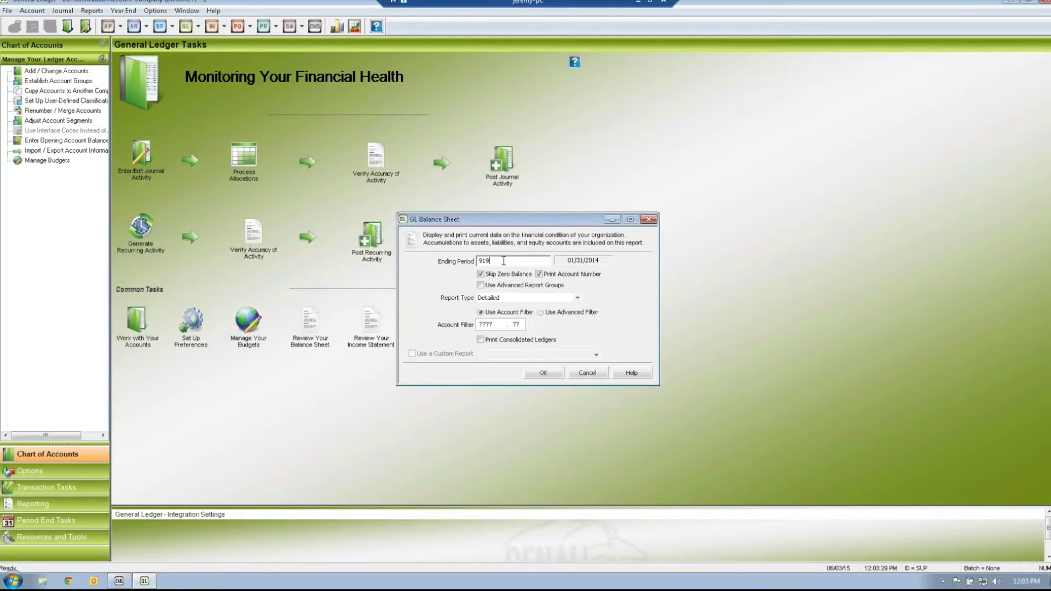
Set the balance sheet's ending period to 19 and output the detailed report with account numbers to the screen.
left_click_drag(476, 260, 498, 261)
type("19")
left_click(543, 373)
key("Caps_Lock")
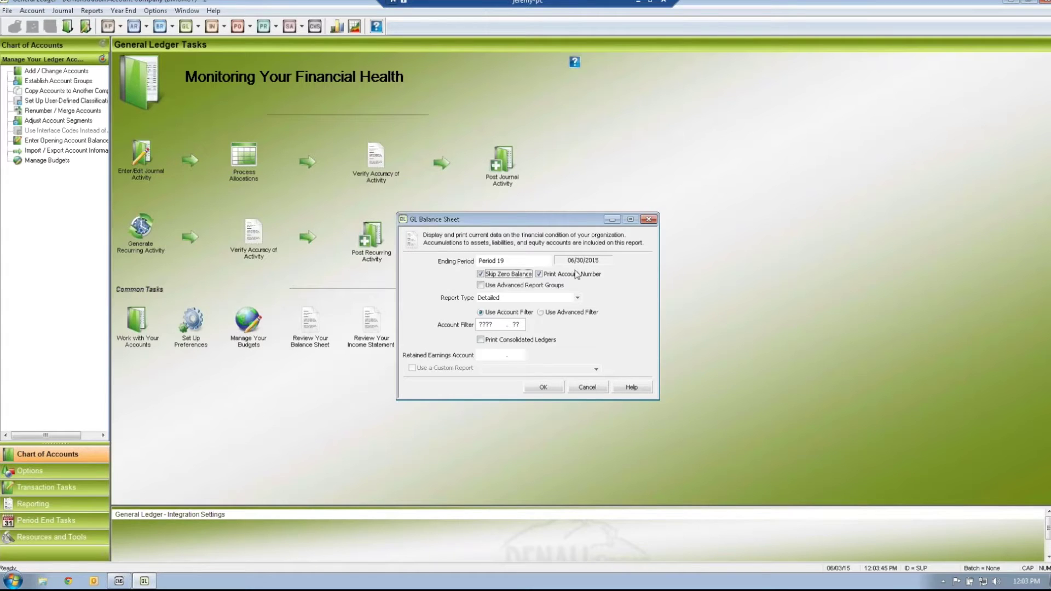
left_click(543, 388)
left_click(492, 341)
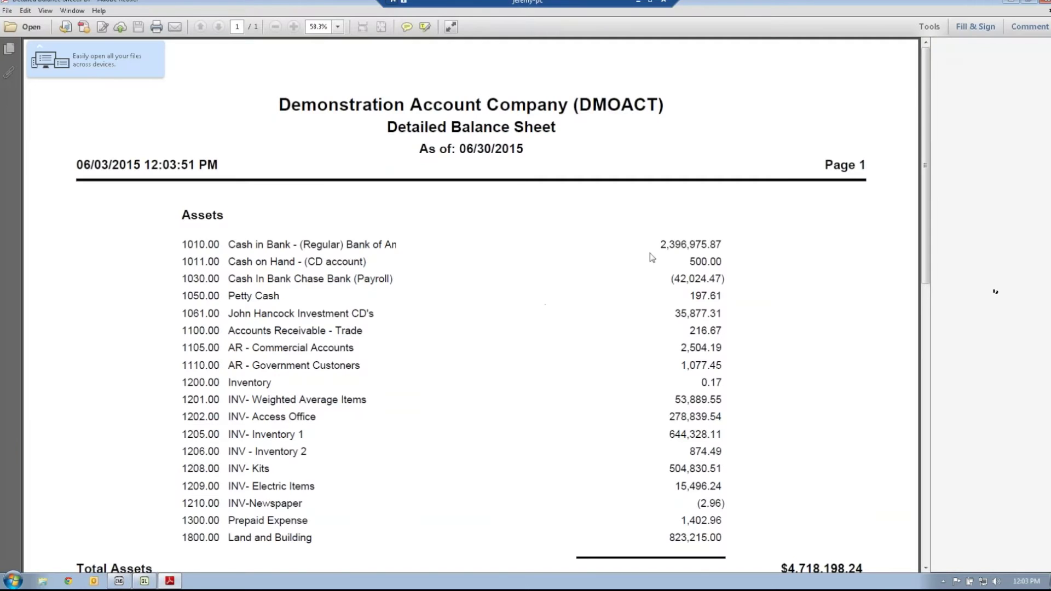
Examine the asset account balances on the detailed balance sheet, and close the report and its settings dialog.
left_click_drag(658, 244, 702, 262)
scroll(711, 267, "down", 1)
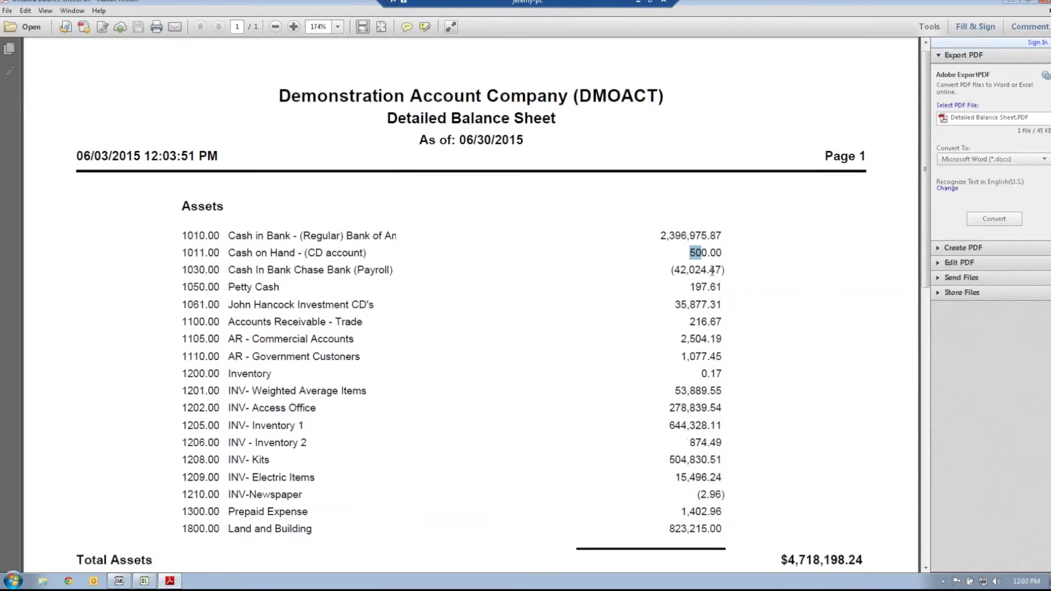
scroll(711, 270, "down", 1)
scroll(702, 241, "up", 1)
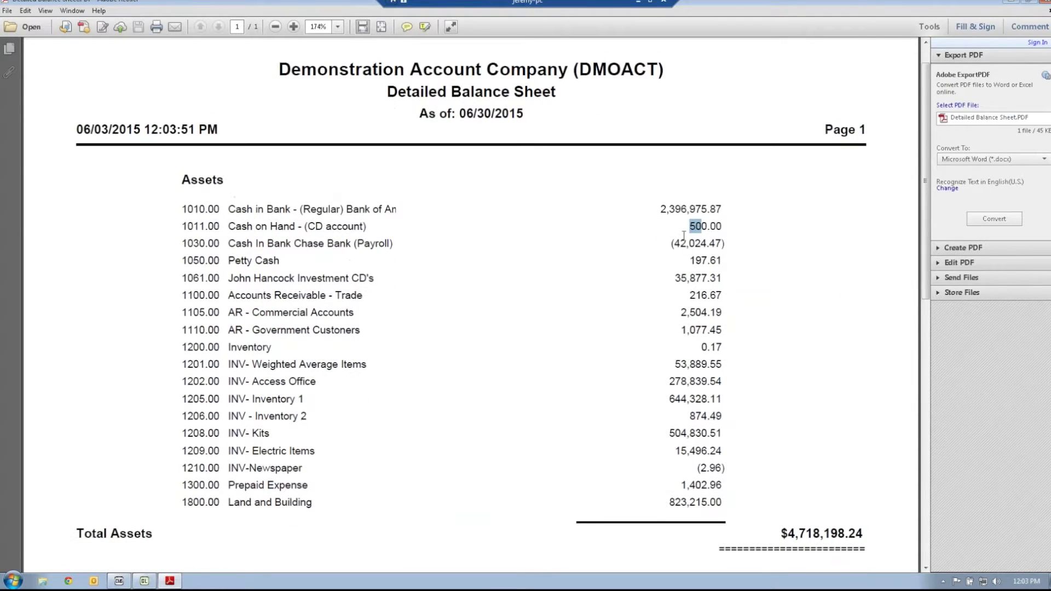
left_click(1043, 3)
left_click(589, 388)
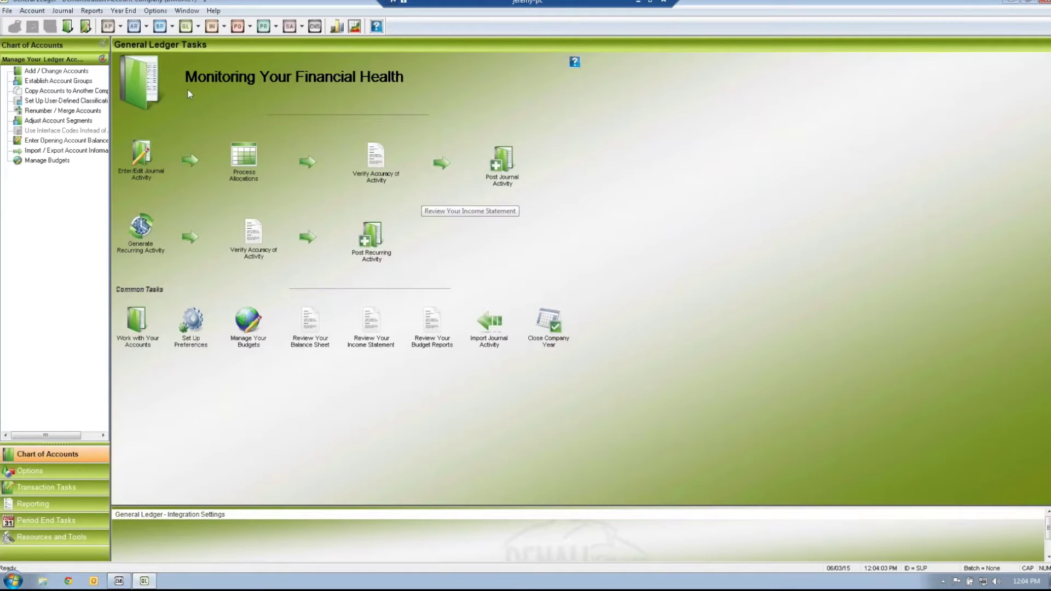
Open the General Ledger trial balance report and set both the starting and ending periods to 19.
left_click(97, 12)
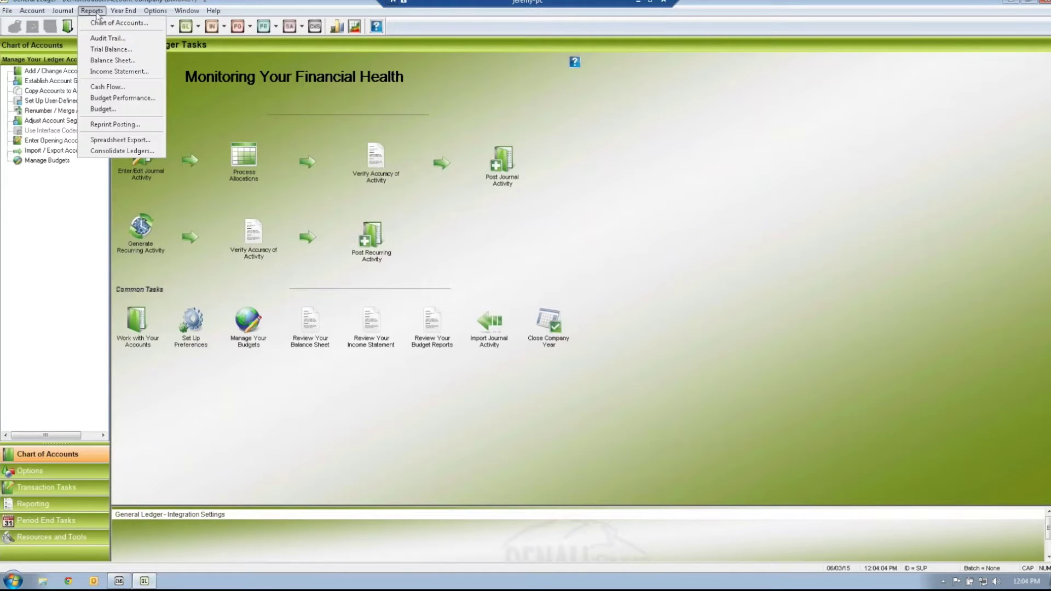
left_click(102, 47)
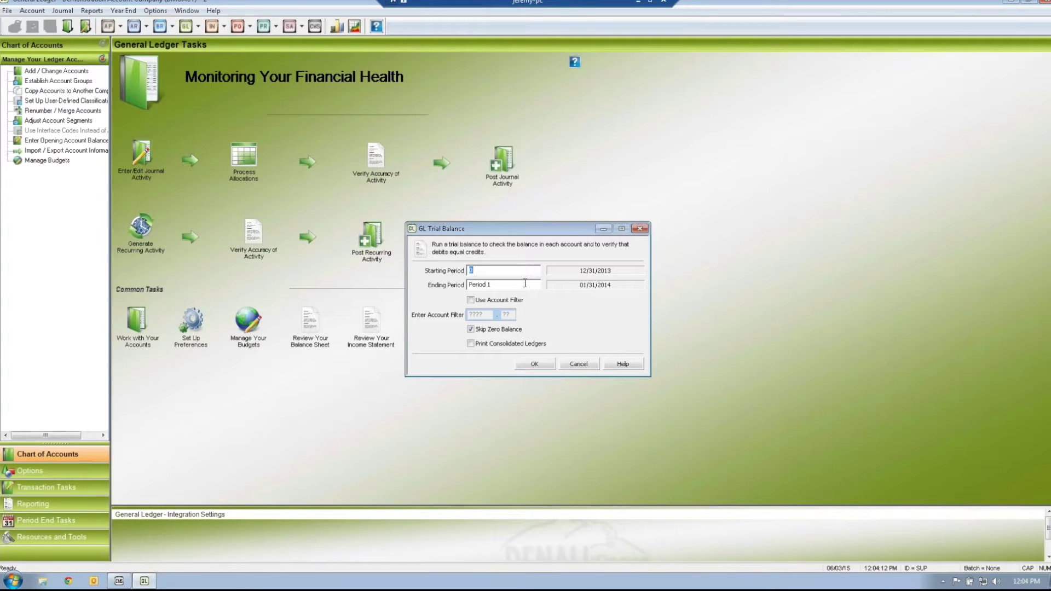
key("Tab")
key("Tab")
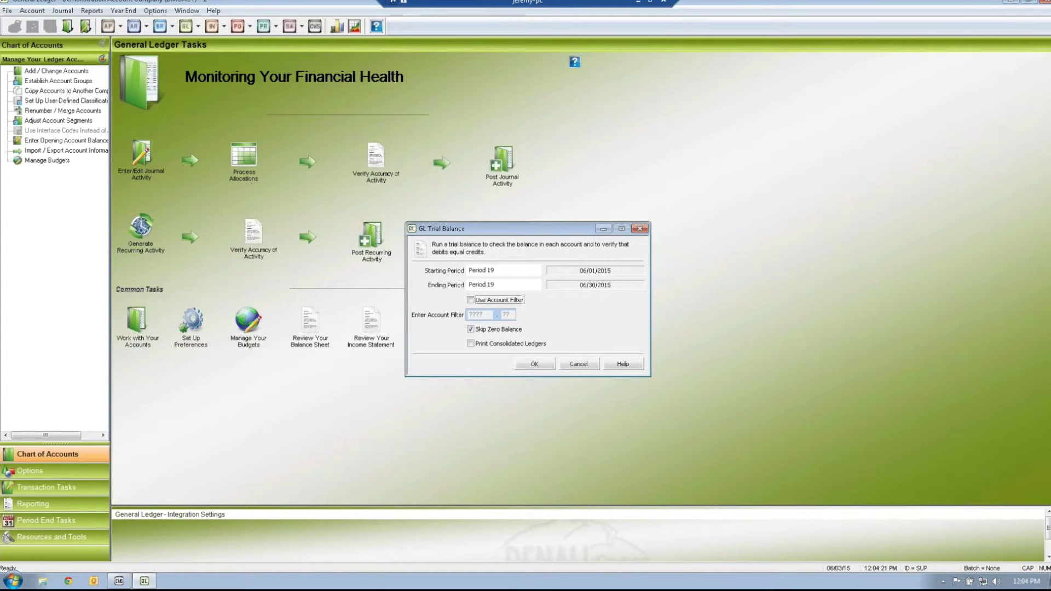
key("shift+Tab")
key("shift+Tab")
key("Tab")
left_click(518, 274)
left_click(516, 284)
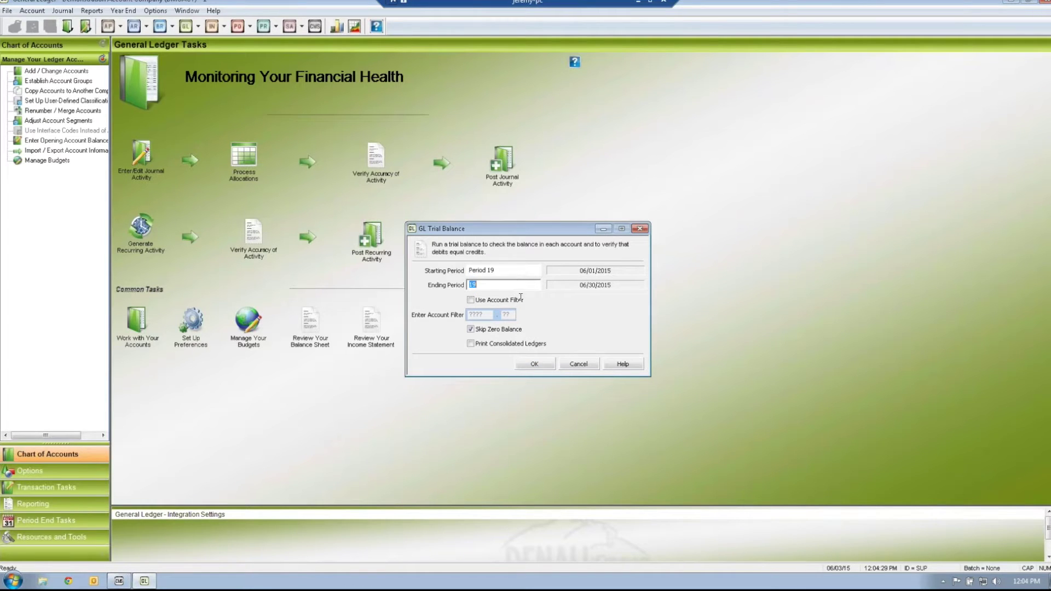
Output the period 19 trial balance to the screen, review its debits and credits, and close the report.
left_click(535, 363)
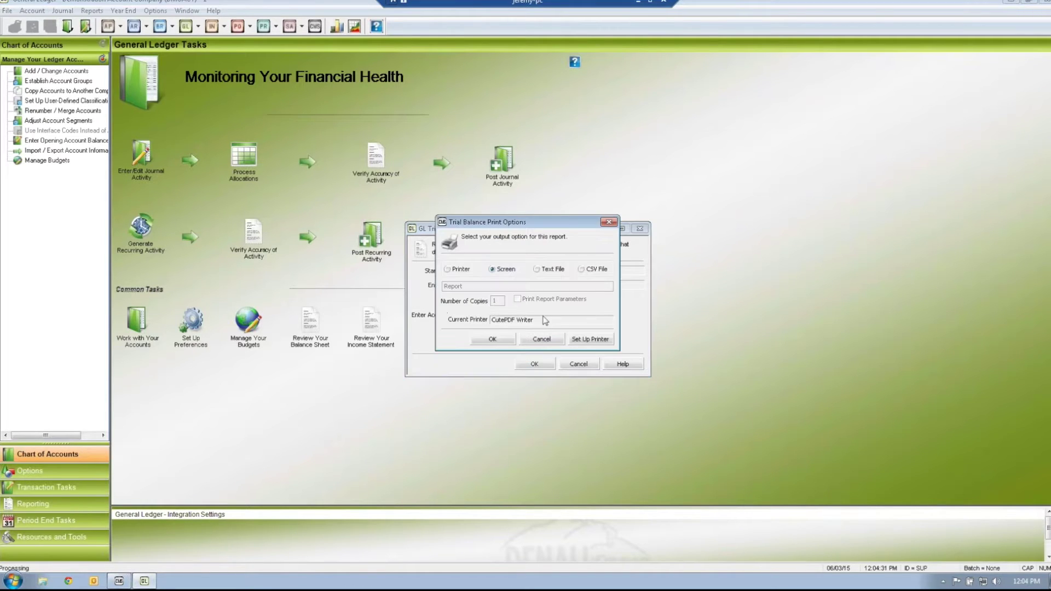
left_click(495, 339)
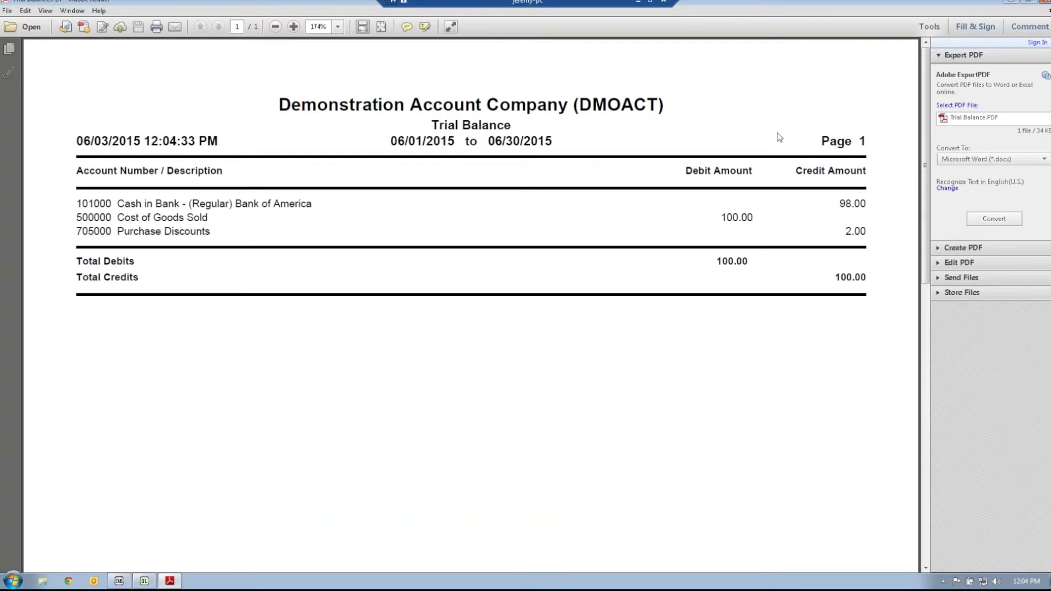
left_click(1046, 2)
Set the trial balance's starting period to 0 (Balance Forward) and output the report through period 19 to the screen.
left_click(507, 270)
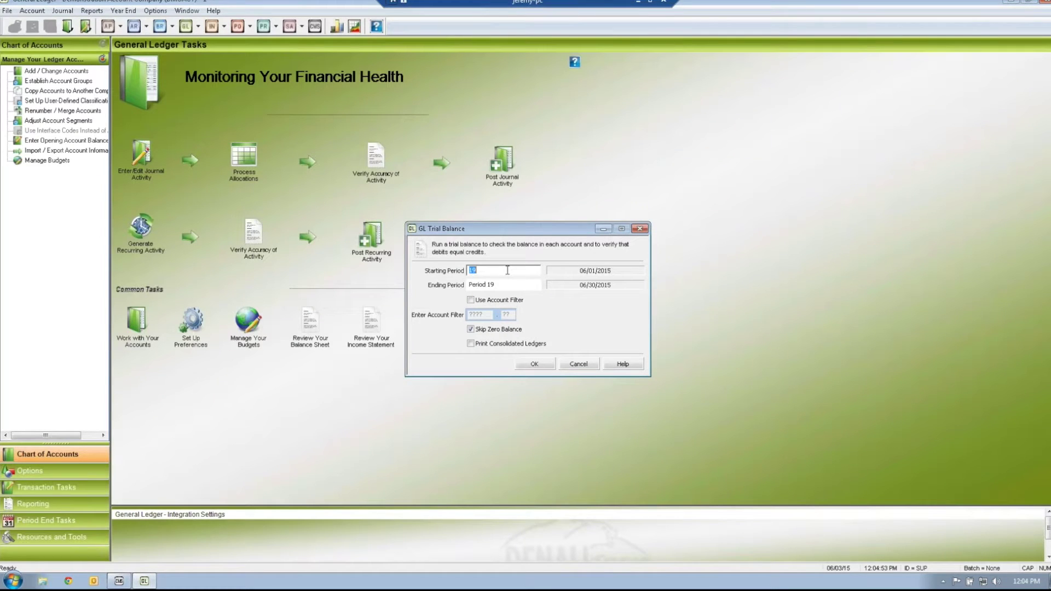
type("0")
key("Tab")
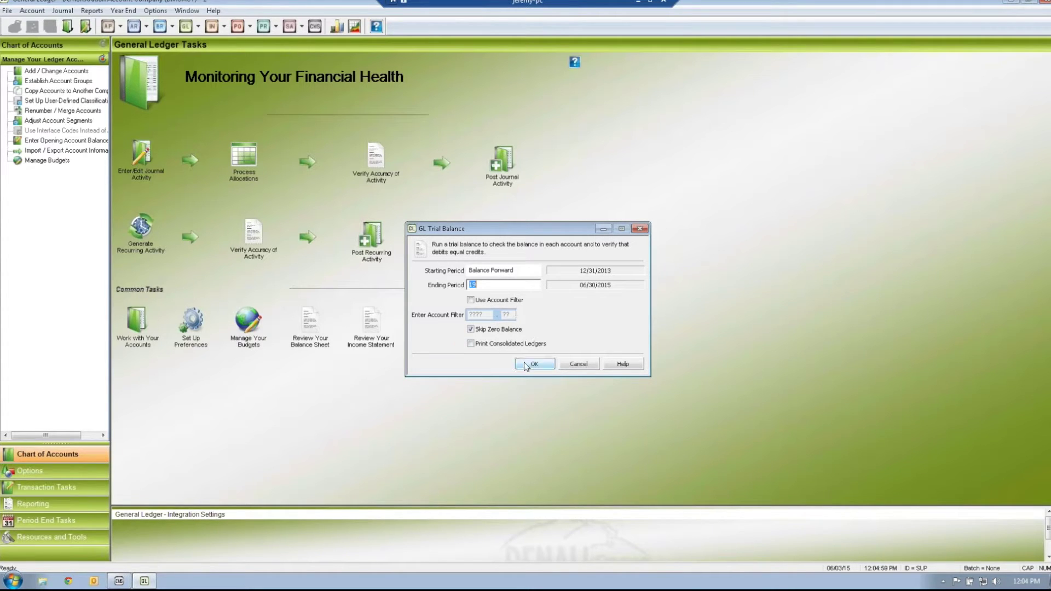
left_click(524, 362)
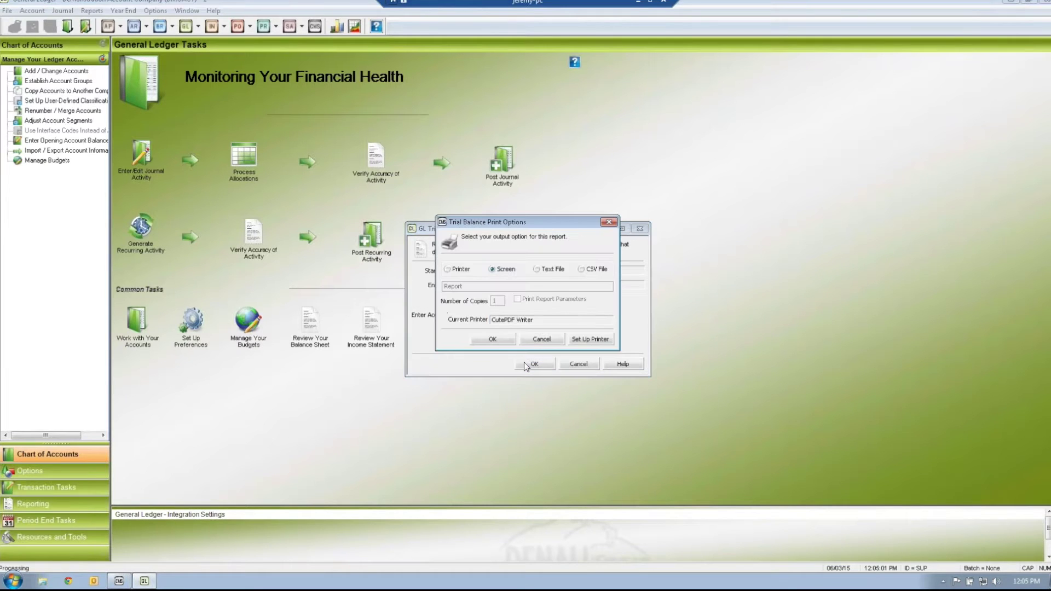
left_click(499, 341)
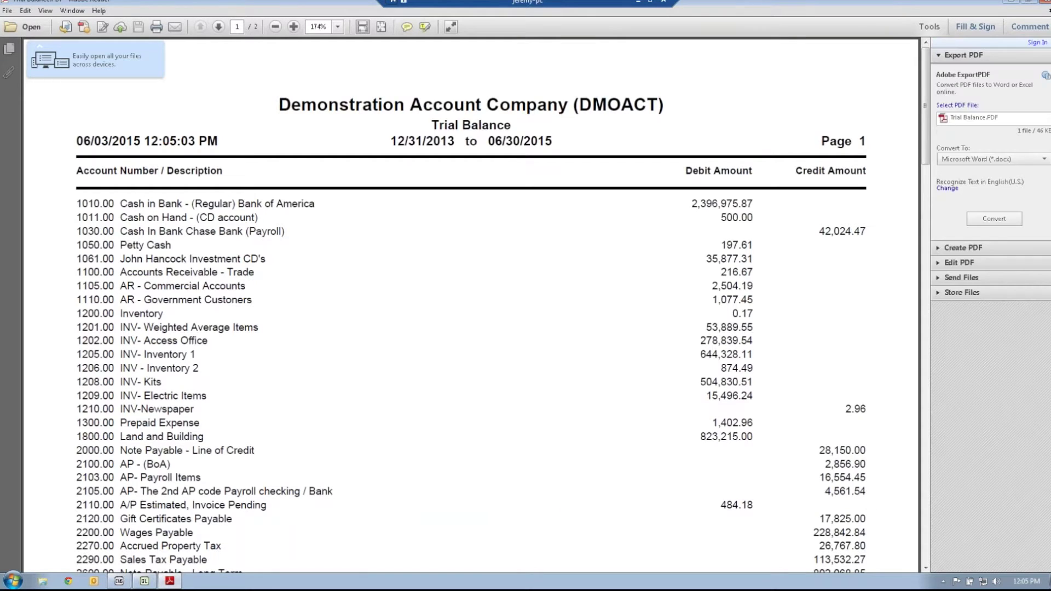
Examine the trial balance's date range, the debit and credit amounts of the bank accounts, and the remaining account lines.
left_click_drag(388, 141, 541, 142)
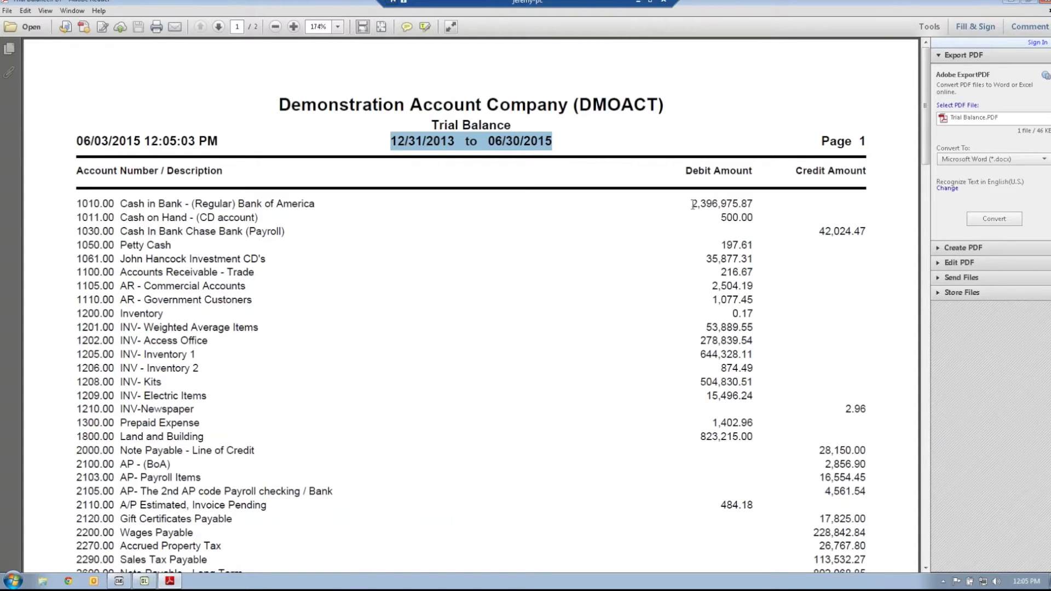
left_click_drag(693, 204, 750, 205)
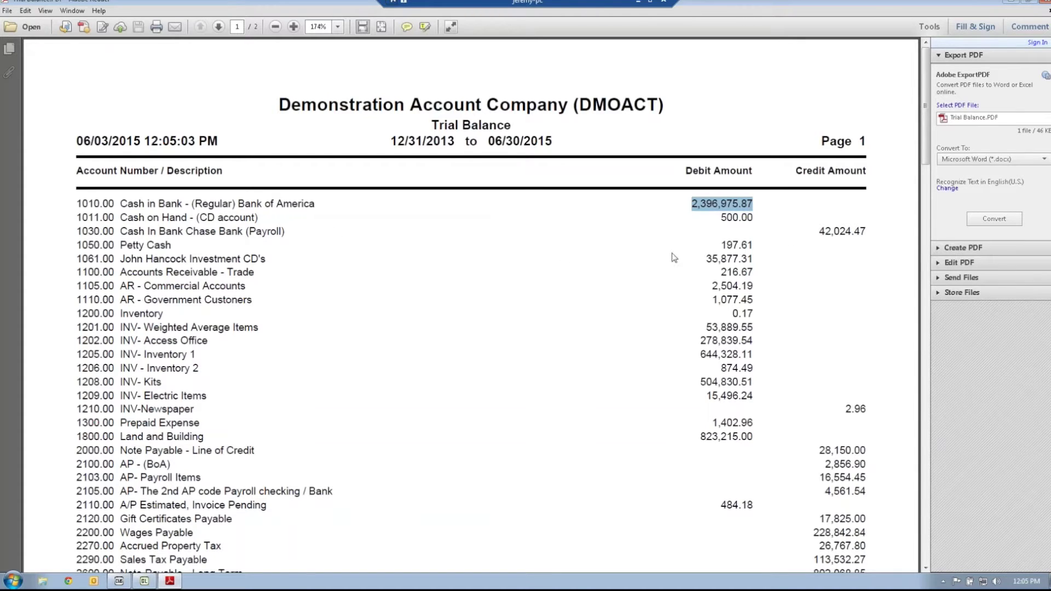
left_click(814, 231)
left_click_drag(813, 231, 865, 234)
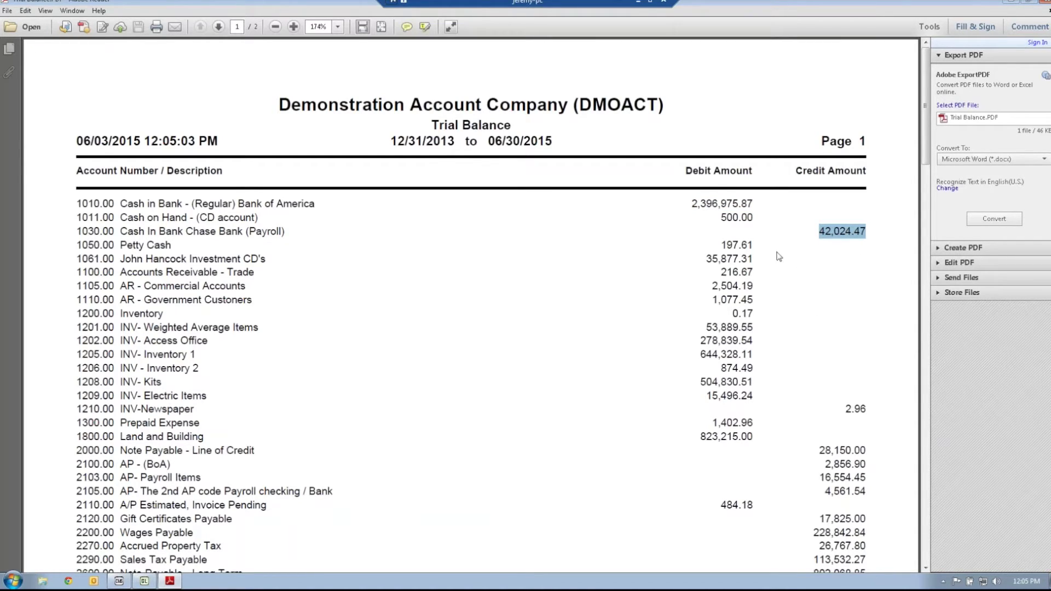
left_click_drag(691, 204, 746, 211)
scroll(715, 371, "down", 5)
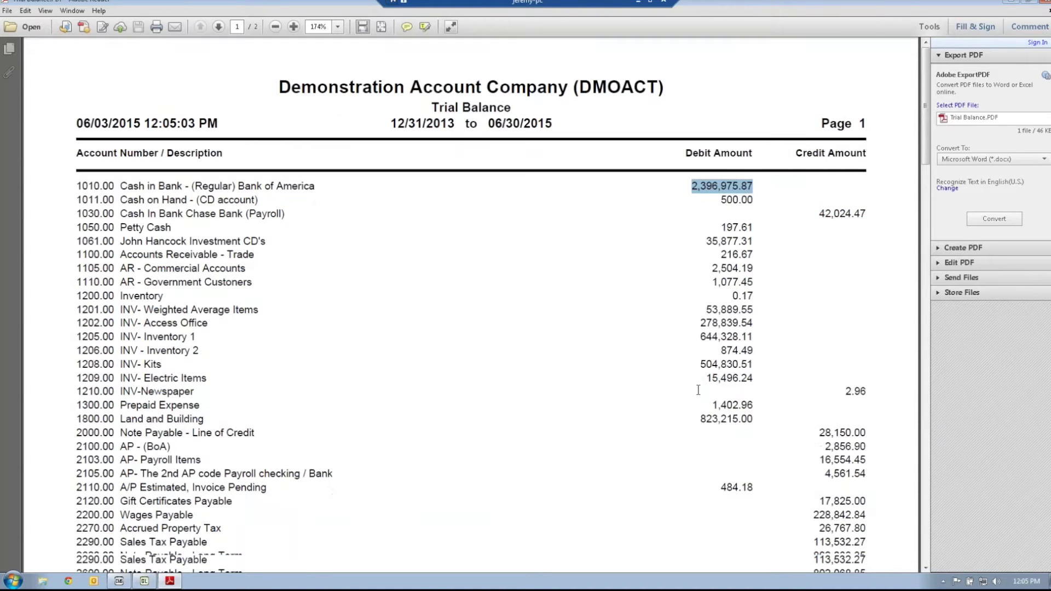
scroll(633, 394, "down", 4)
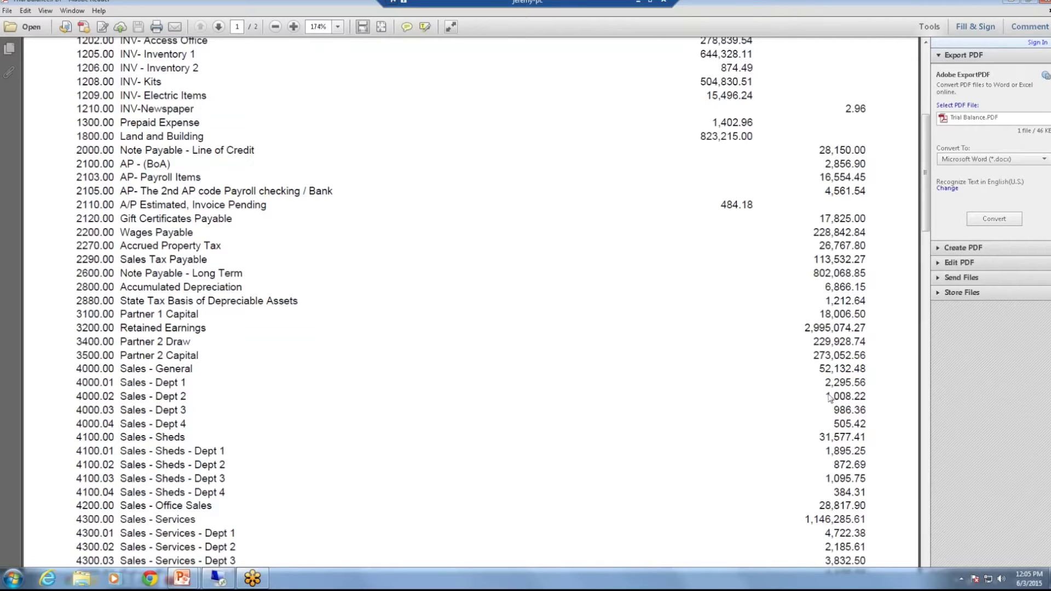
scroll(848, 393, "down", 5)
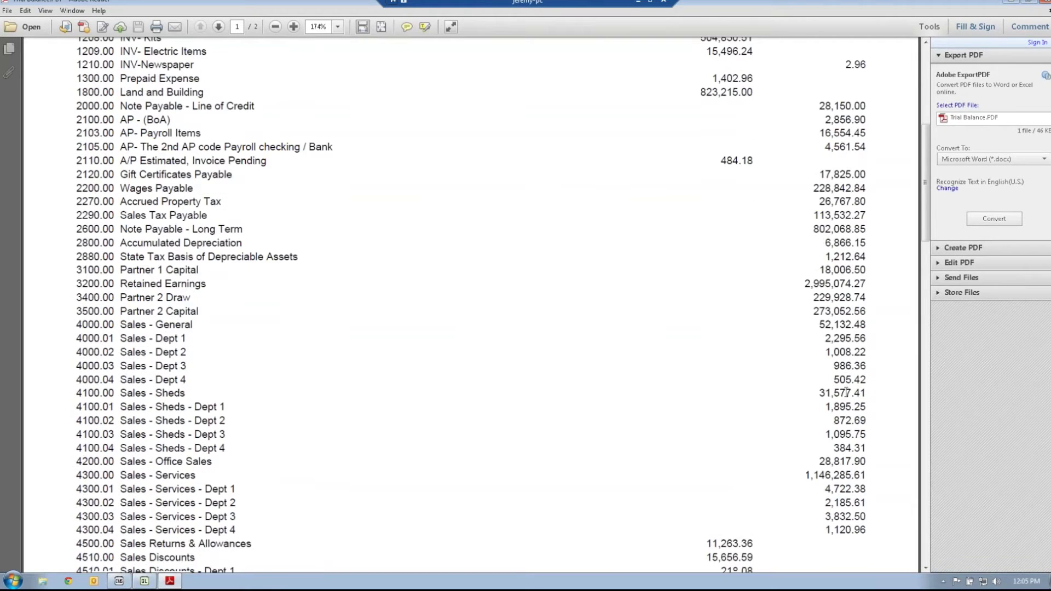
scroll(846, 392, "down", 5)
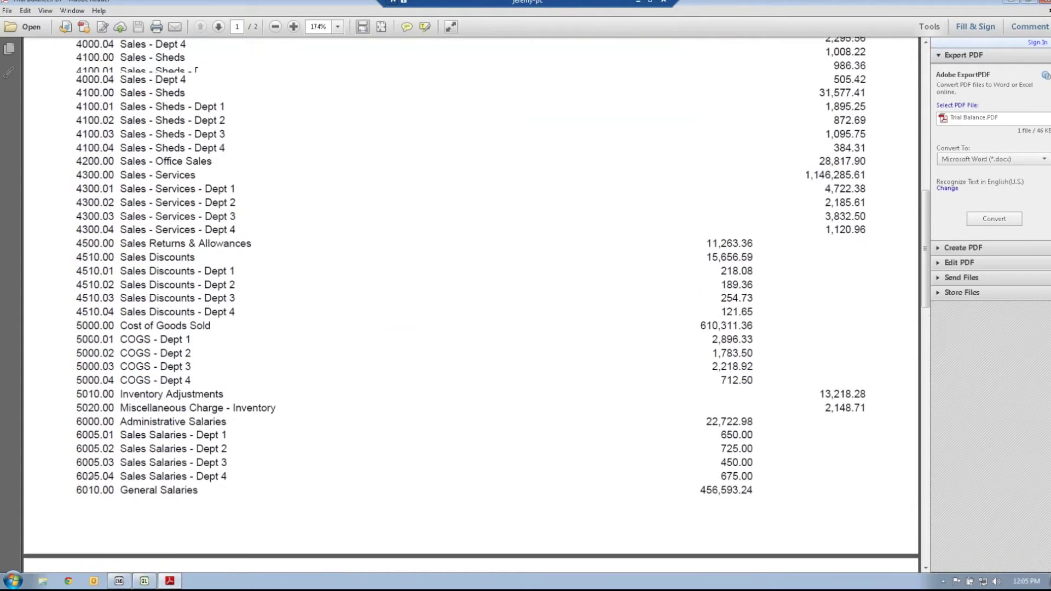
scroll(739, 319, "down", 4)
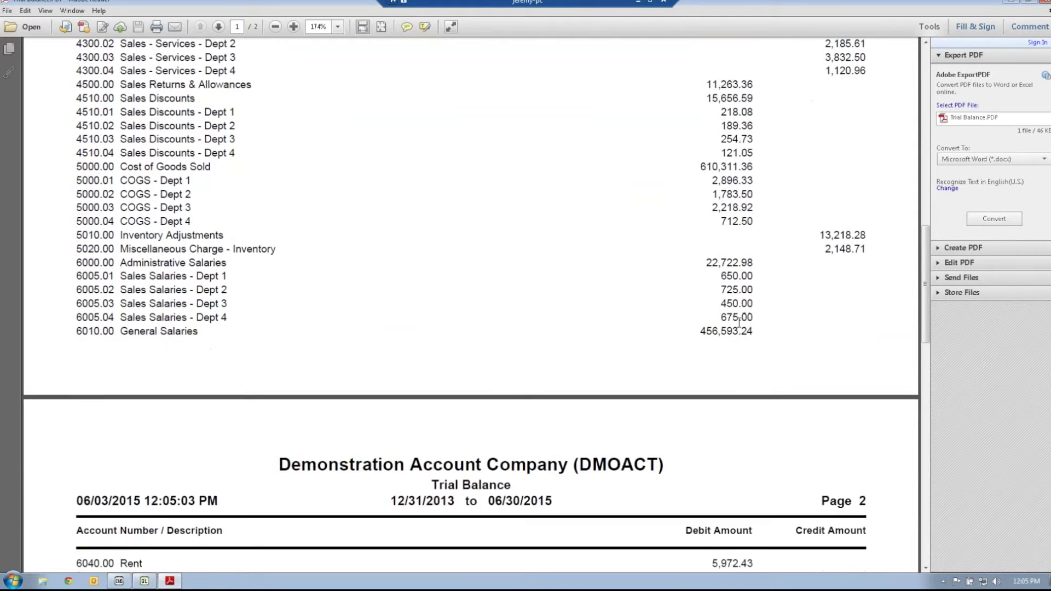
scroll(766, 377, "down", 6)
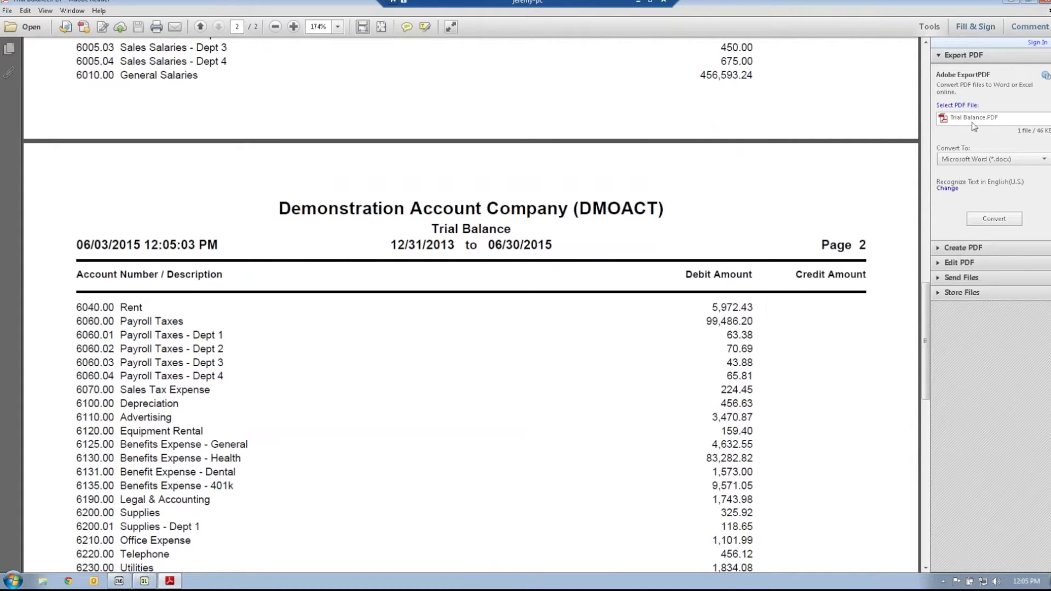
Check the trial balance's date range and the Out of Balance amount on page 2, and close the report and its dialog.
left_click_drag(926, 302, 925, 33)
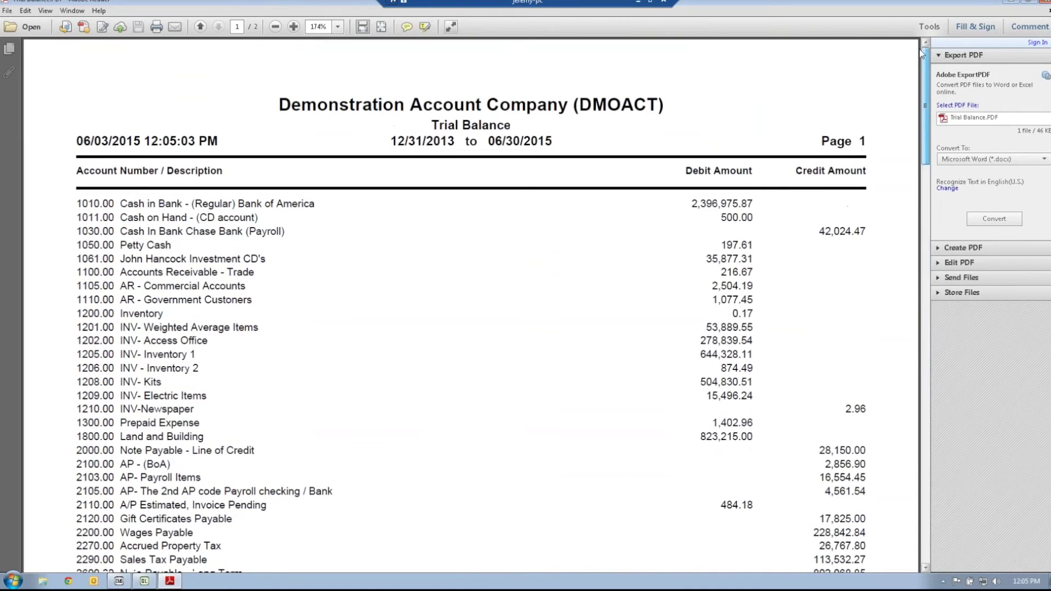
left_click_drag(391, 141, 552, 141)
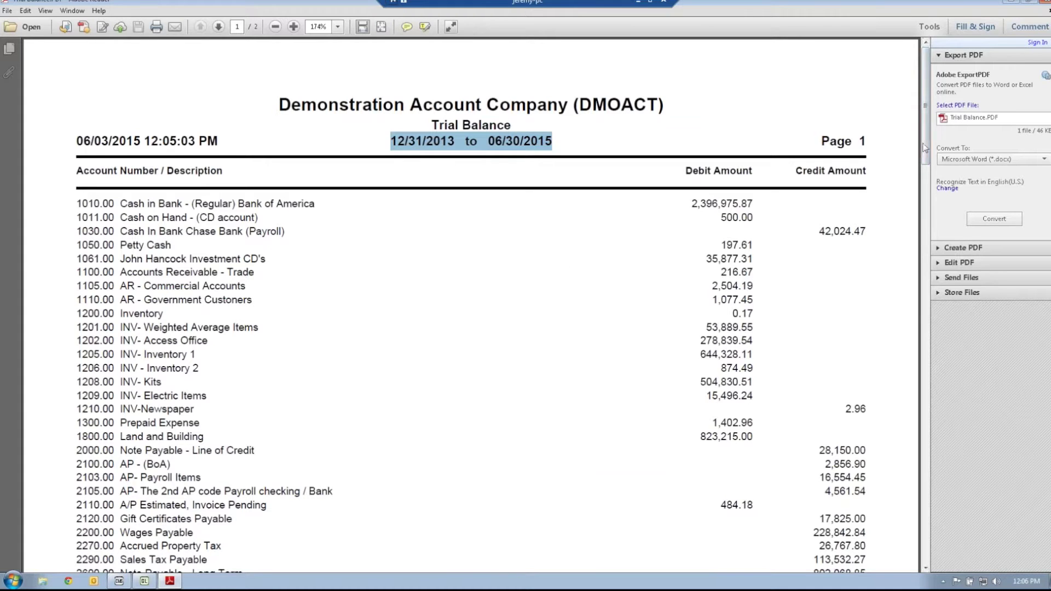
left_click_drag(925, 152, 922, 410)
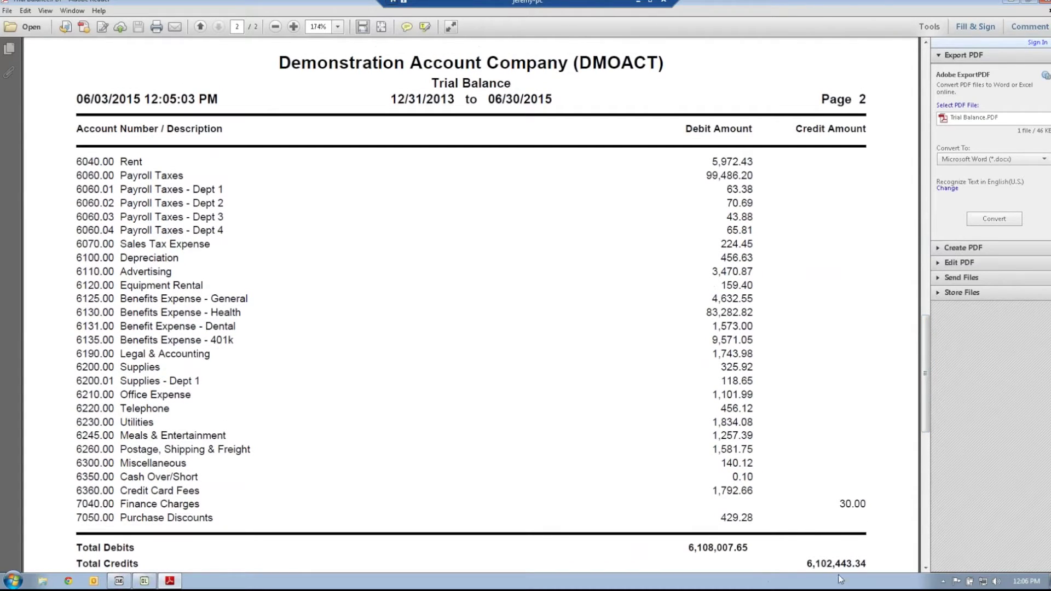
scroll(876, 429, "down", 3)
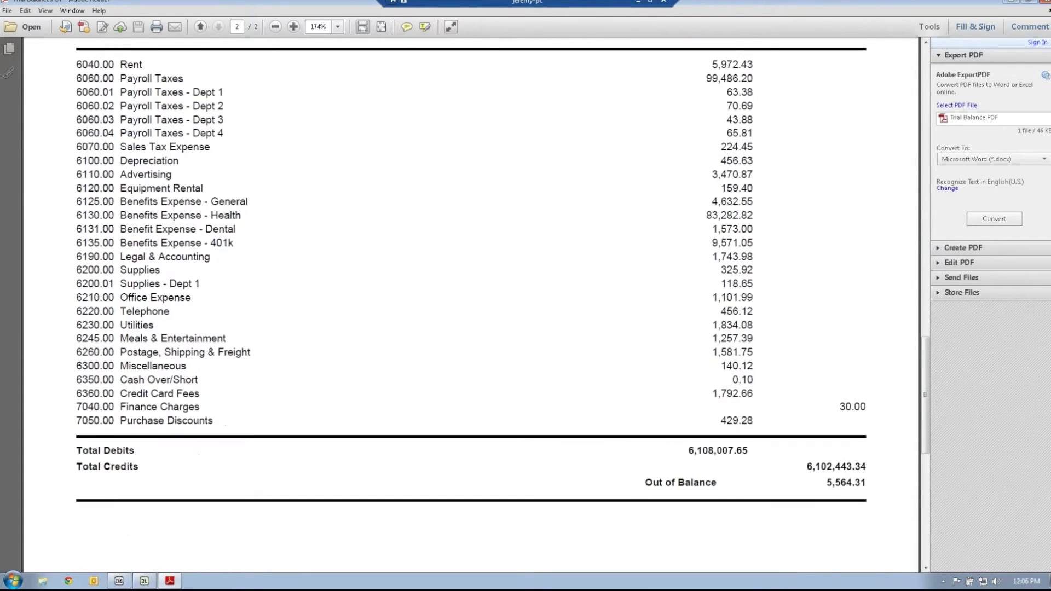
scroll(874, 419, "down", 2)
left_click_drag(824, 420, 874, 420)
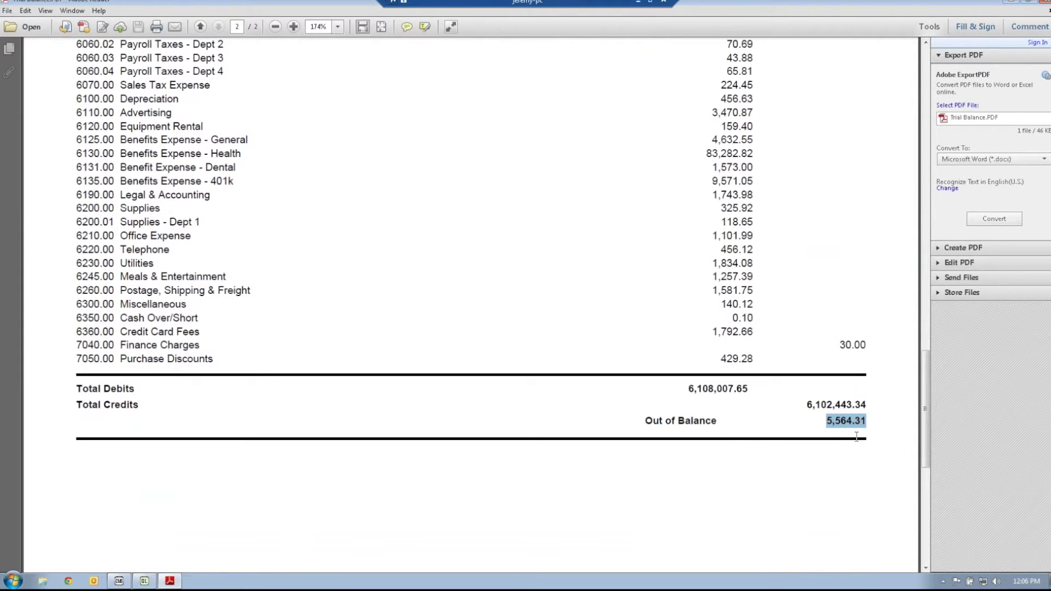
left_click(1041, 4)
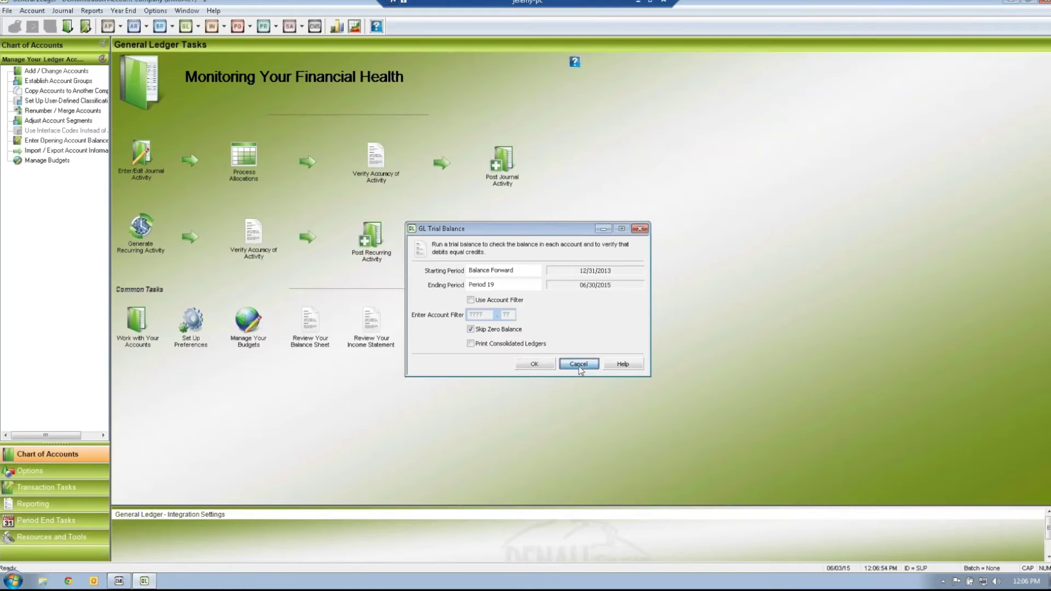
left_click(579, 364)
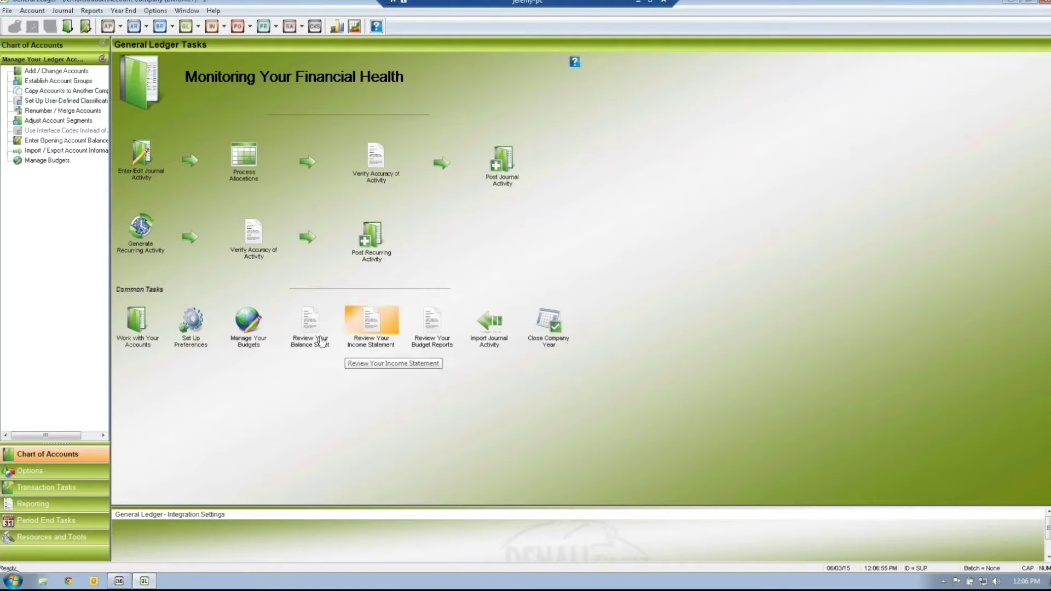
Generate a balance sheet with ending period 19 and report type Classified, and output it to the screen.
left_click(310, 322)
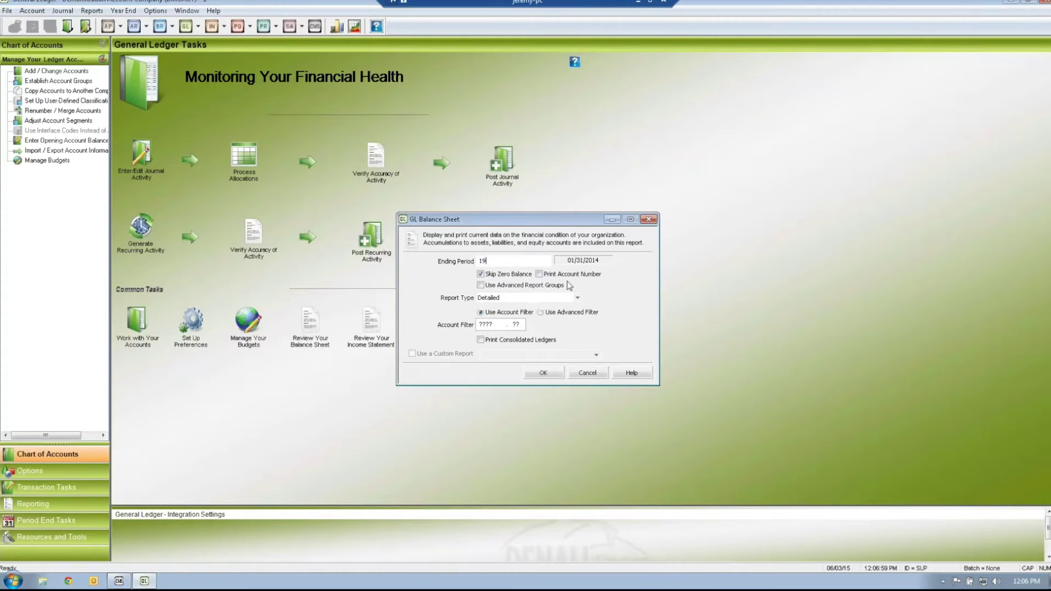
key("Tab")
left_click(529, 299)
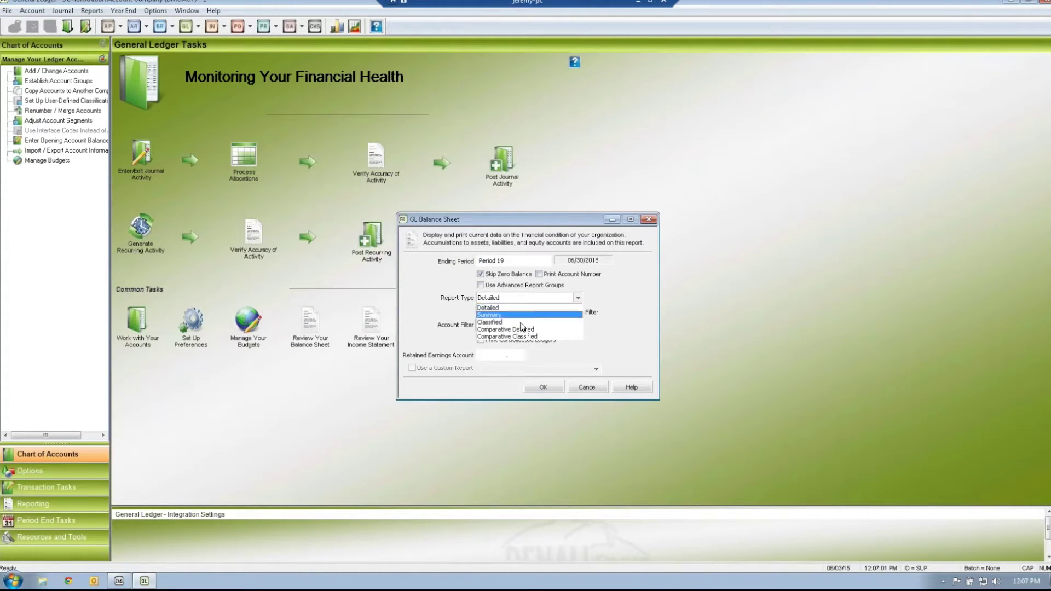
left_click(520, 313)
left_click(539, 387)
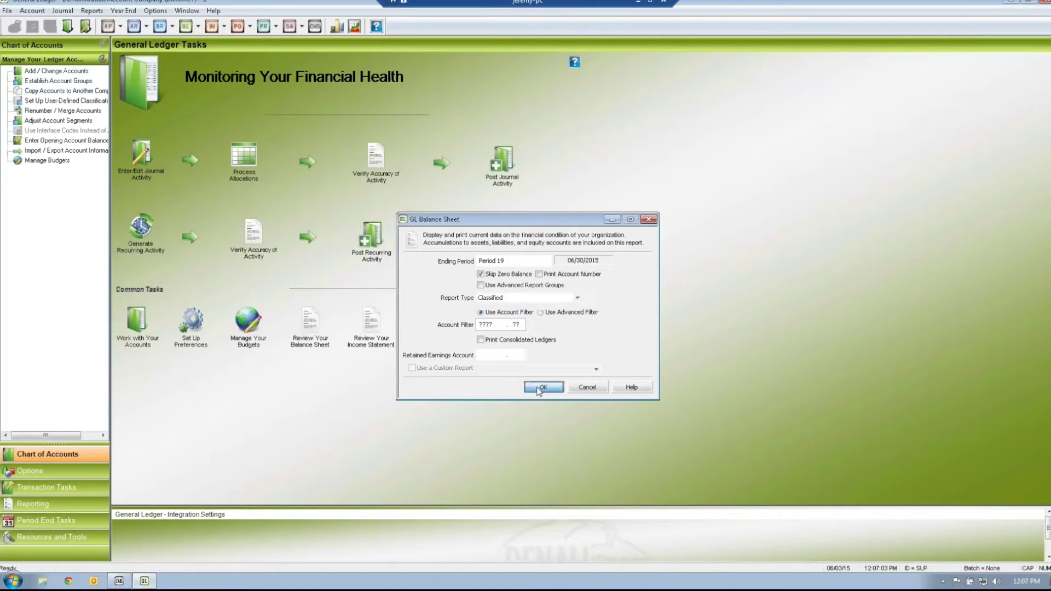
key("Return")
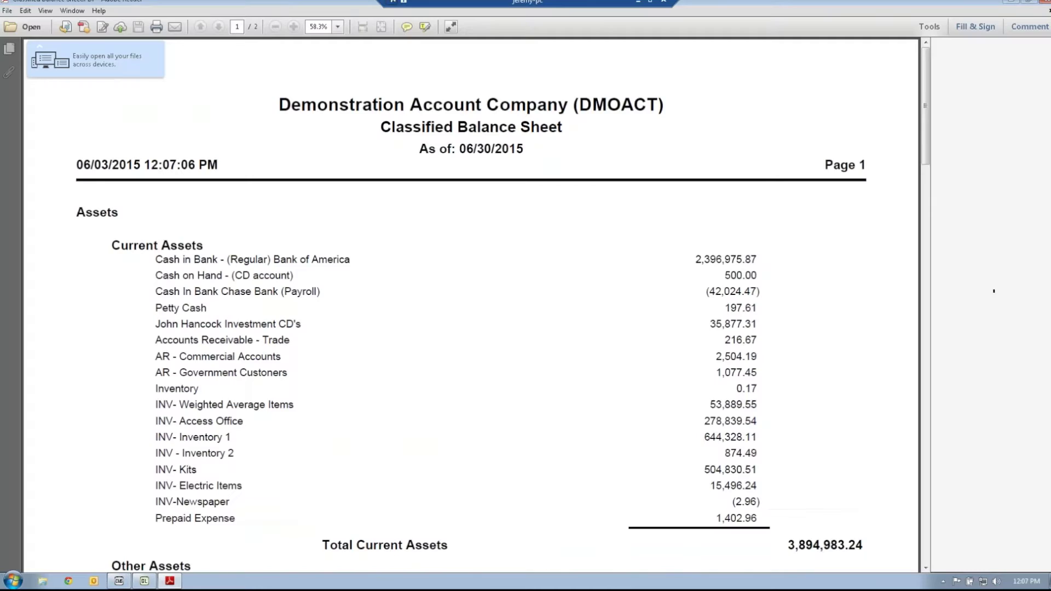
Check the Out of Balance, Total Liabilities and Net Worth, and Total Assets amounts on the classified balance sheet, and close the report and its dialog.
left_click_drag(922, 153, 915, 347)
scroll(886, 372, "down", 8)
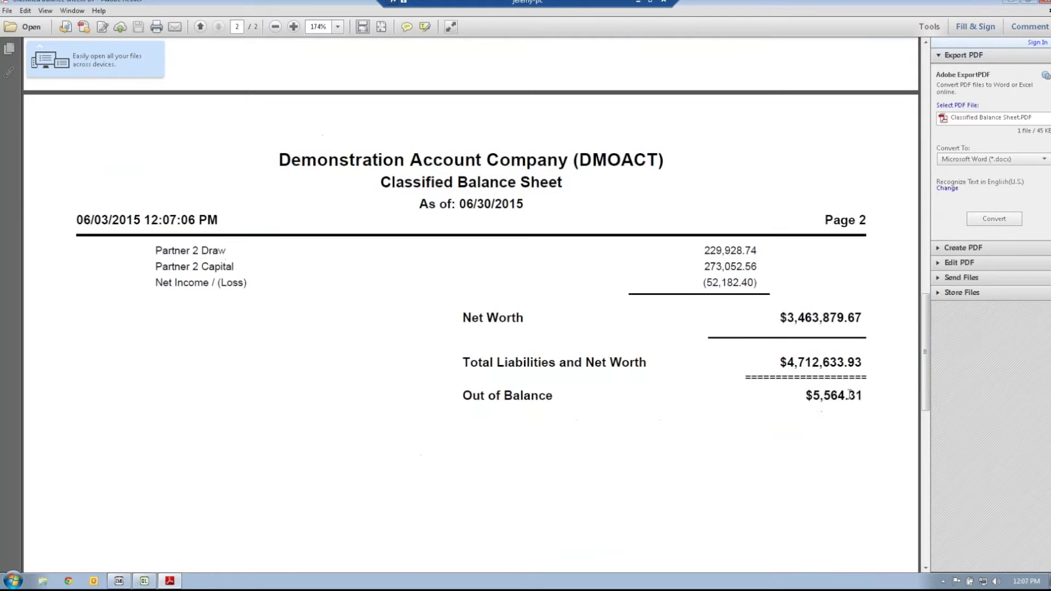
left_click_drag(863, 395, 802, 394)
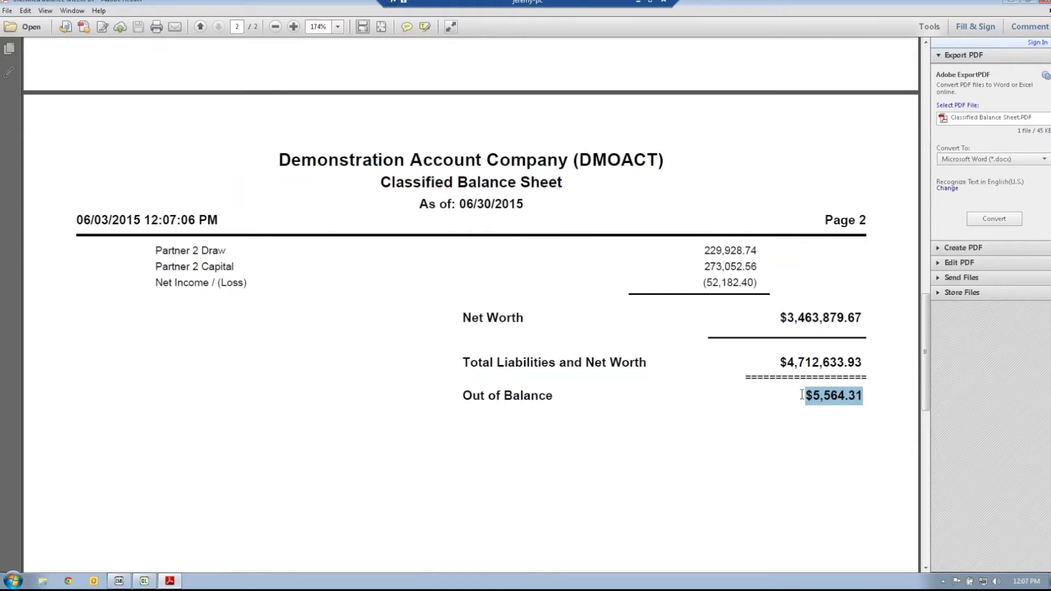
mouse_move(780, 361)
left_mouse_down()
mouse_move(869, 368)
mouse_move(774, 358)
left_mouse_up()
left_click_drag(925, 362, 931, 228)
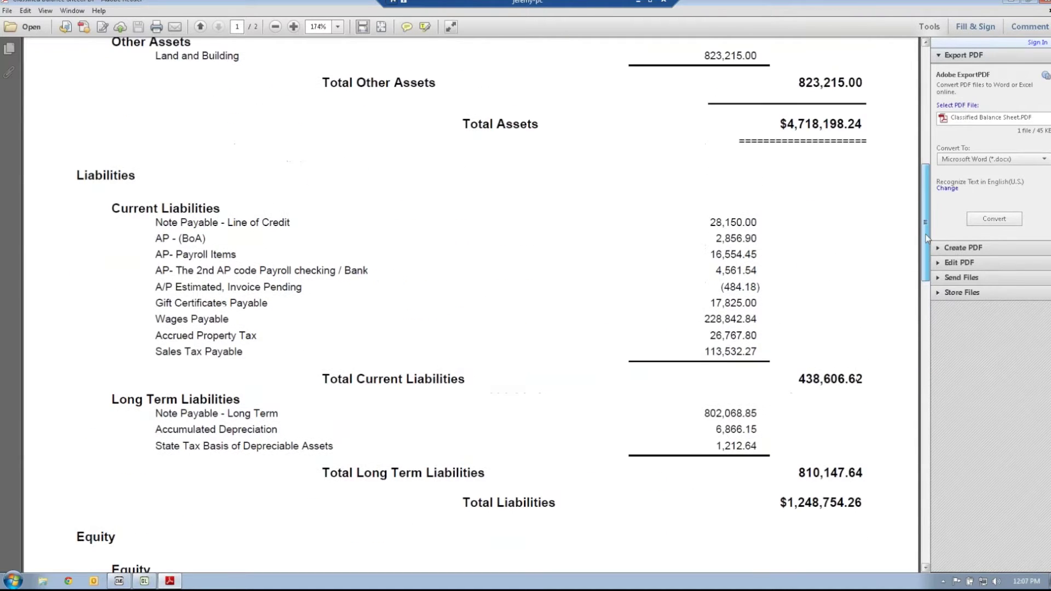
left_click_drag(863, 126, 780, 122)
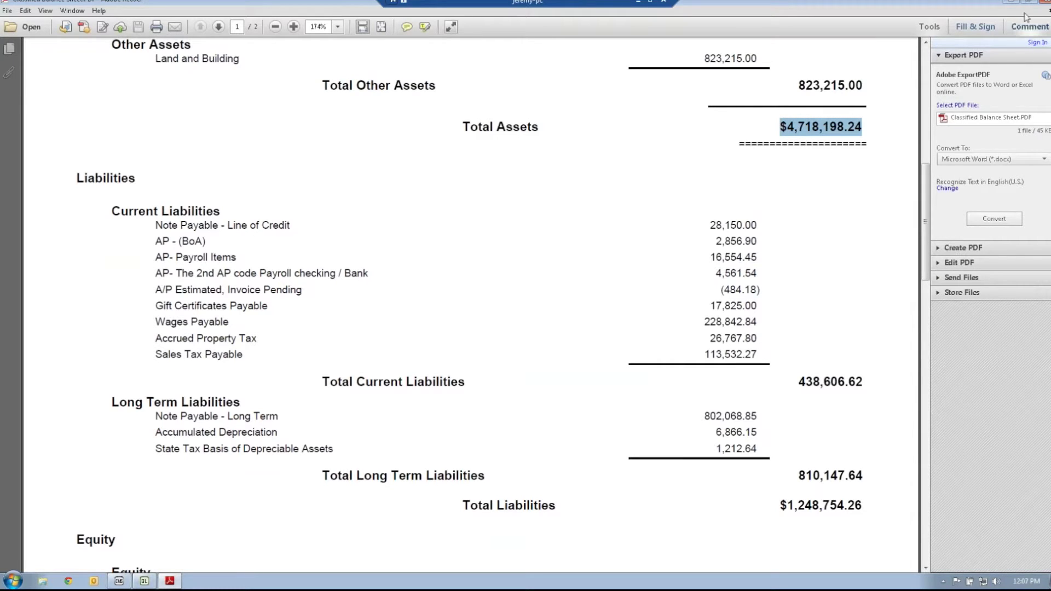
left_click(1046, 4)
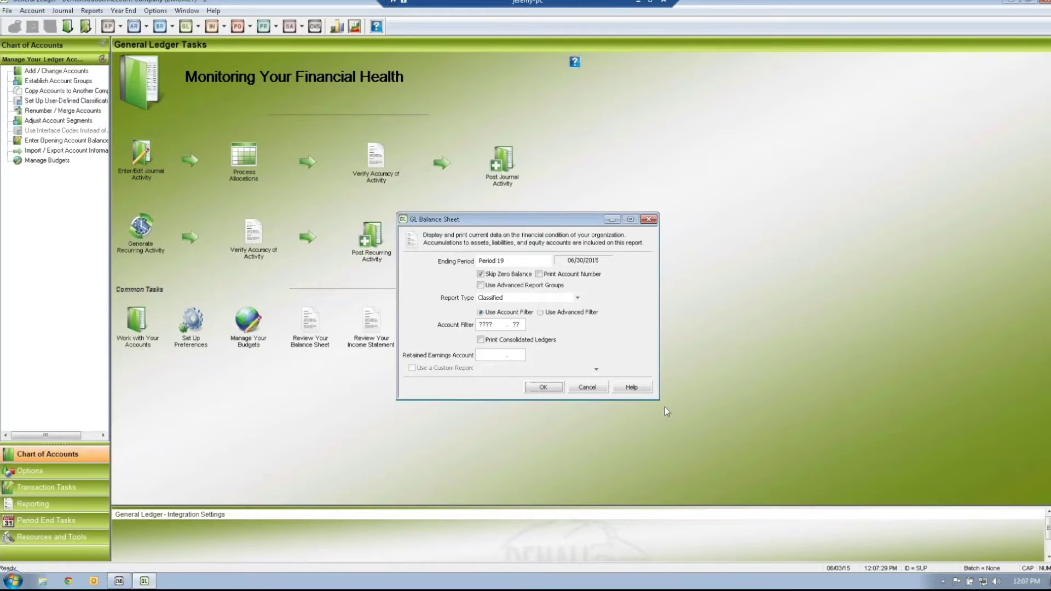
left_click(584, 387)
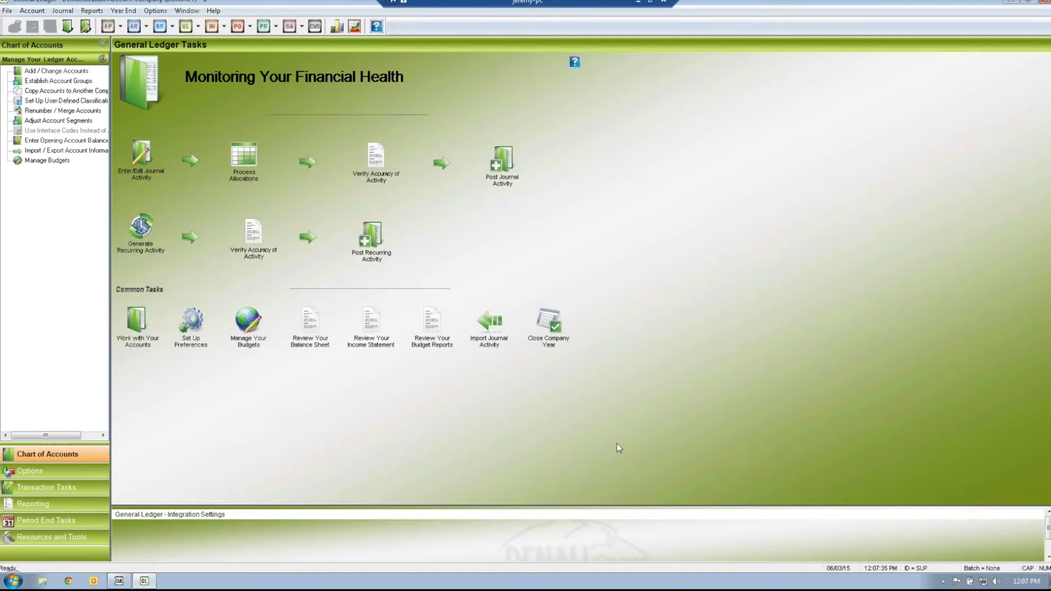
Generate a Detailed balance sheet with ending period 19 and account filter ????.01, and output it to the screen.
left_click(319, 336)
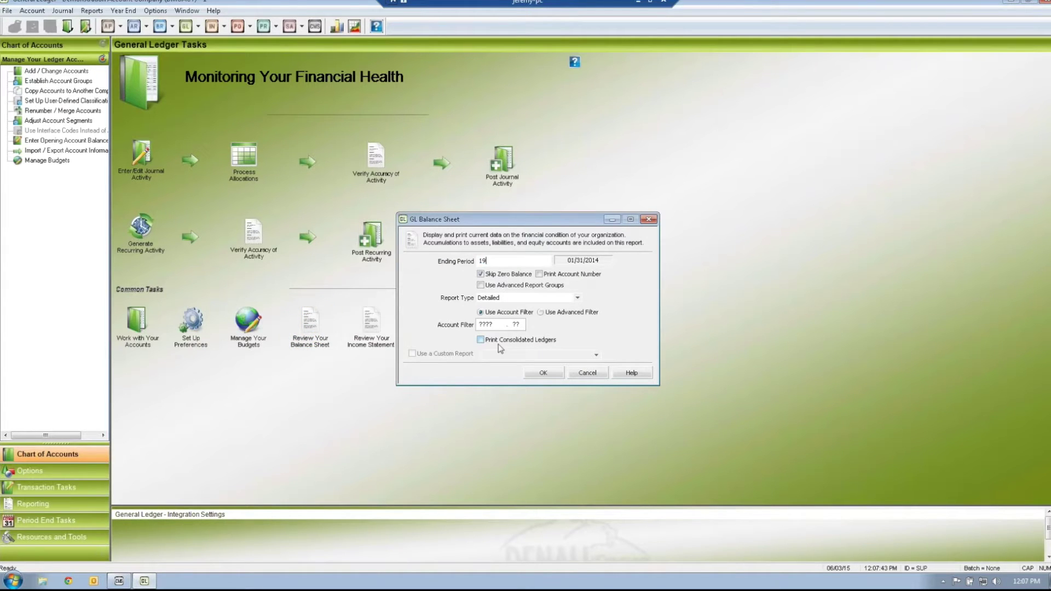
type("19")
key("Tab")
left_click(515, 324)
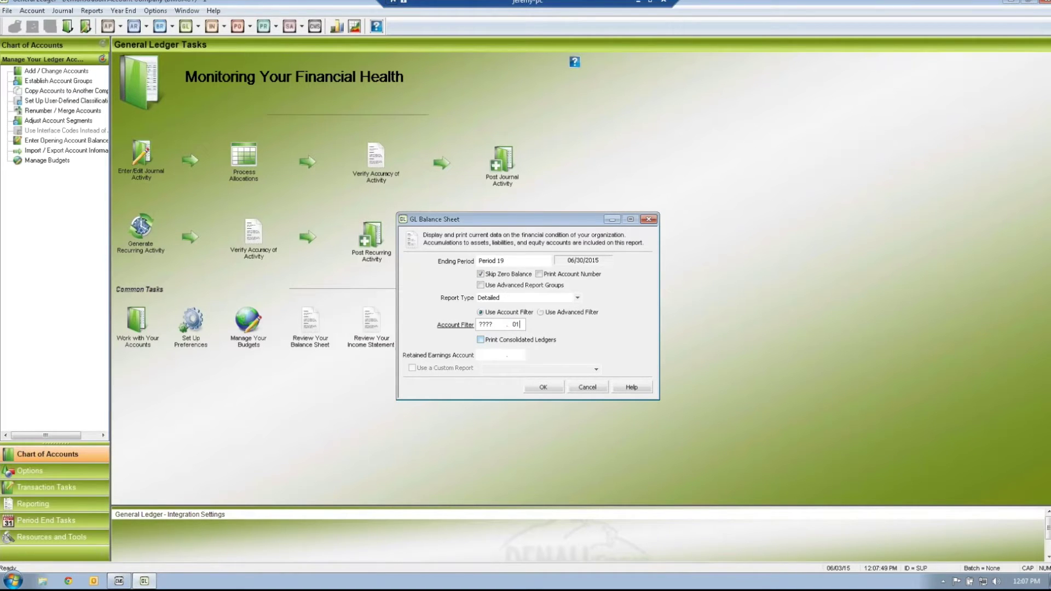
left_click(543, 387)
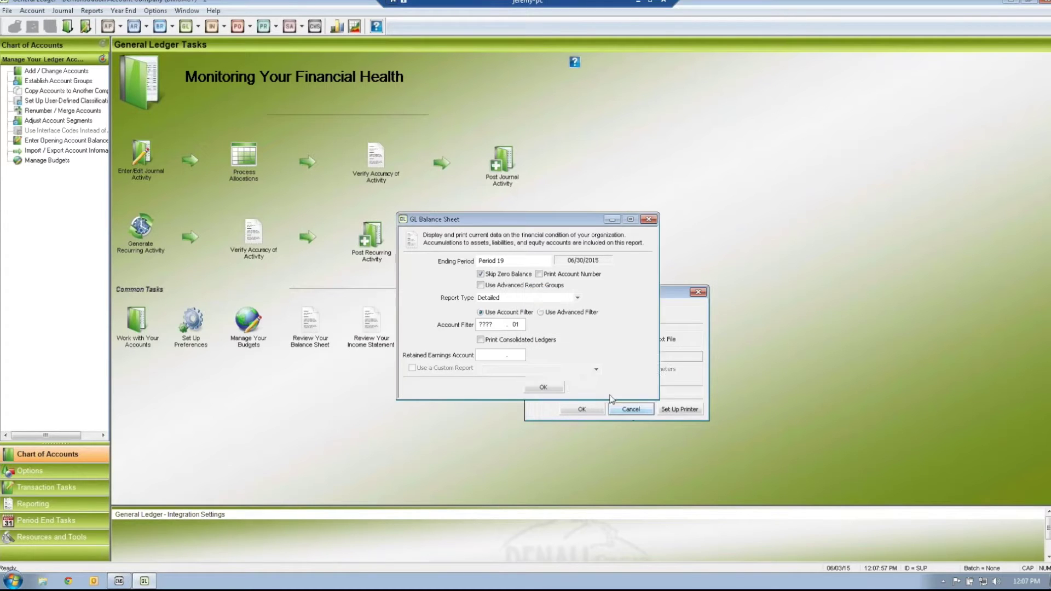
left_click(516, 324)
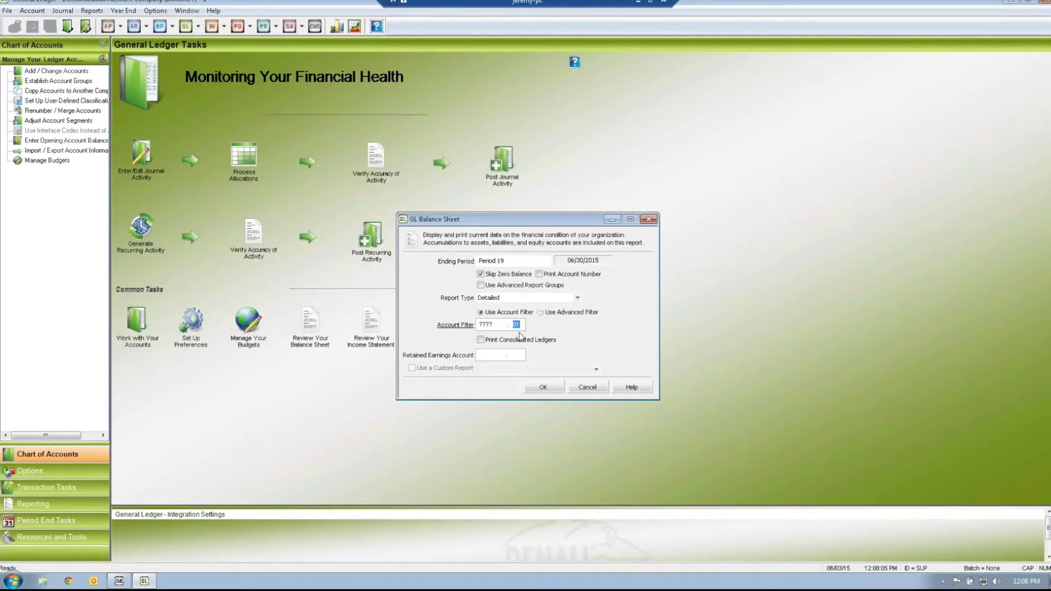
left_click(543, 387)
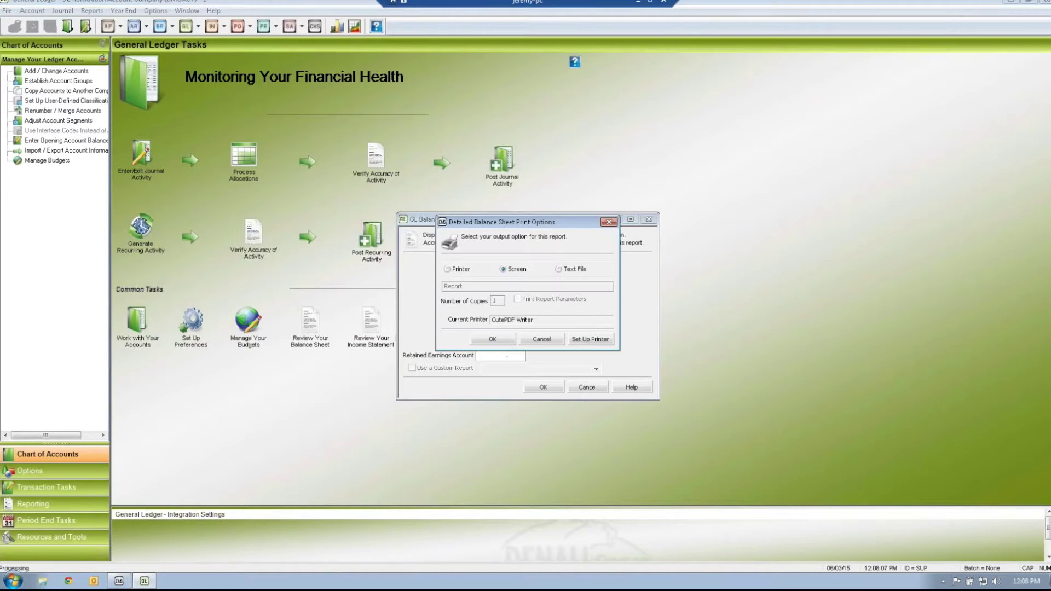
left_click(493, 339)
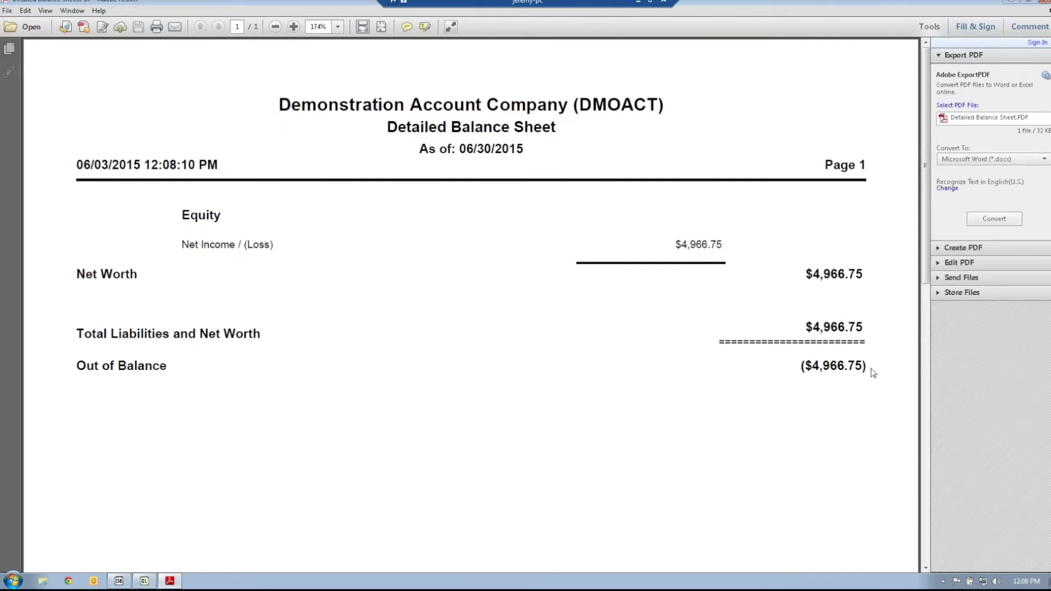
Compare the Net Income / (Loss), Net Worth and Out of Balance amounts on the detailed balance sheet, and close the report.
left_click_drag(795, 368, 873, 370)
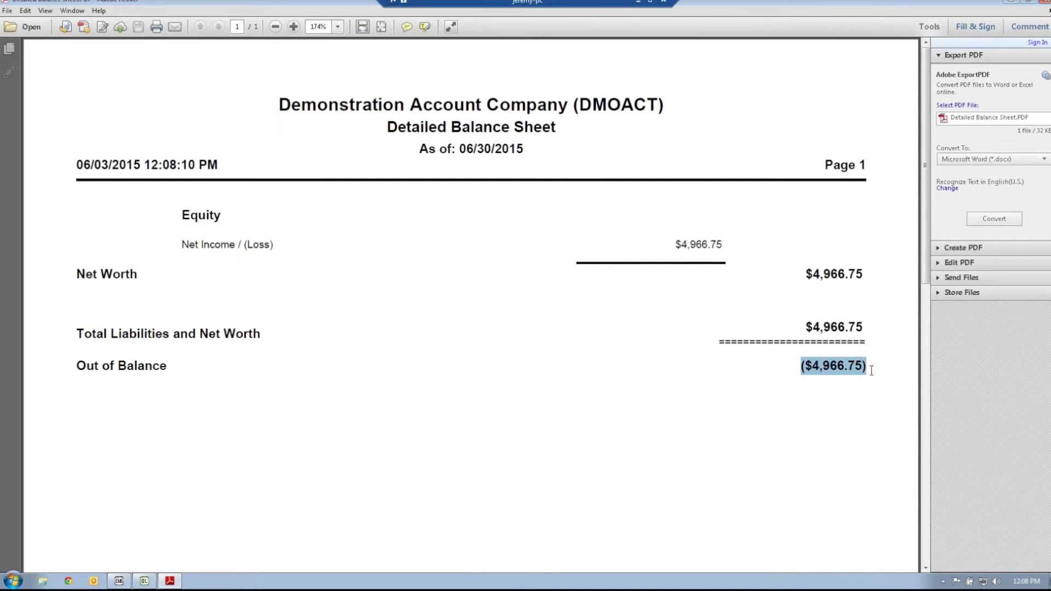
left_click_drag(175, 245, 282, 241)
left_click_drag(671, 244, 726, 246)
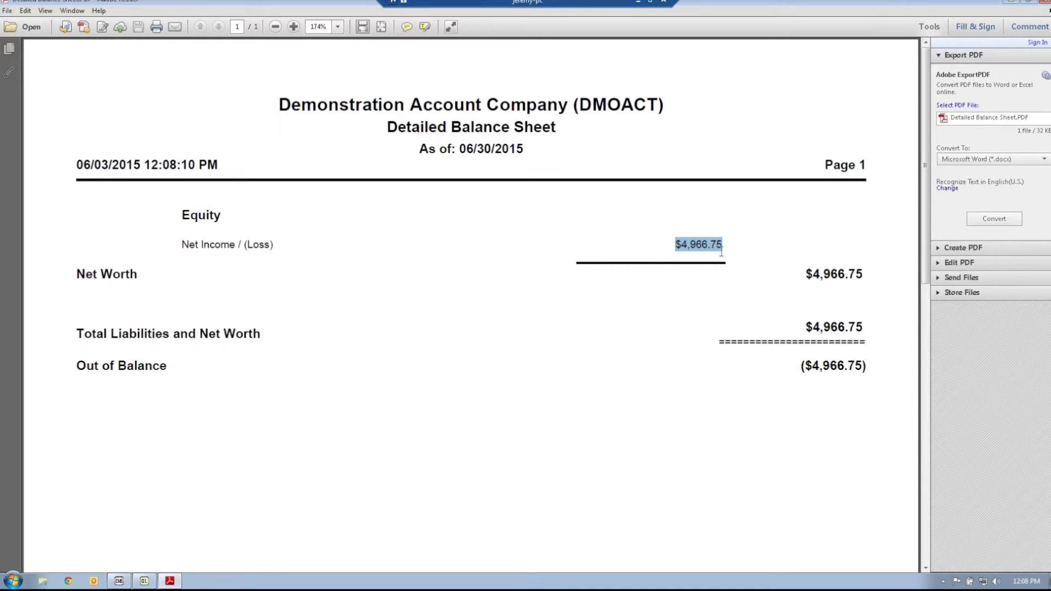
left_click_drag(802, 276, 863, 277)
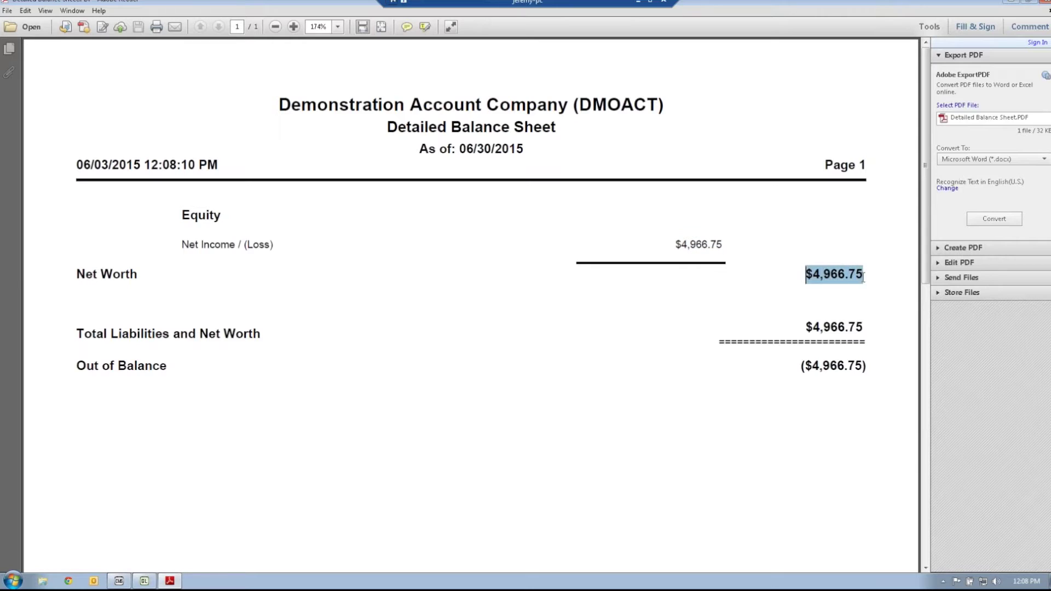
left_click_drag(801, 366, 866, 372)
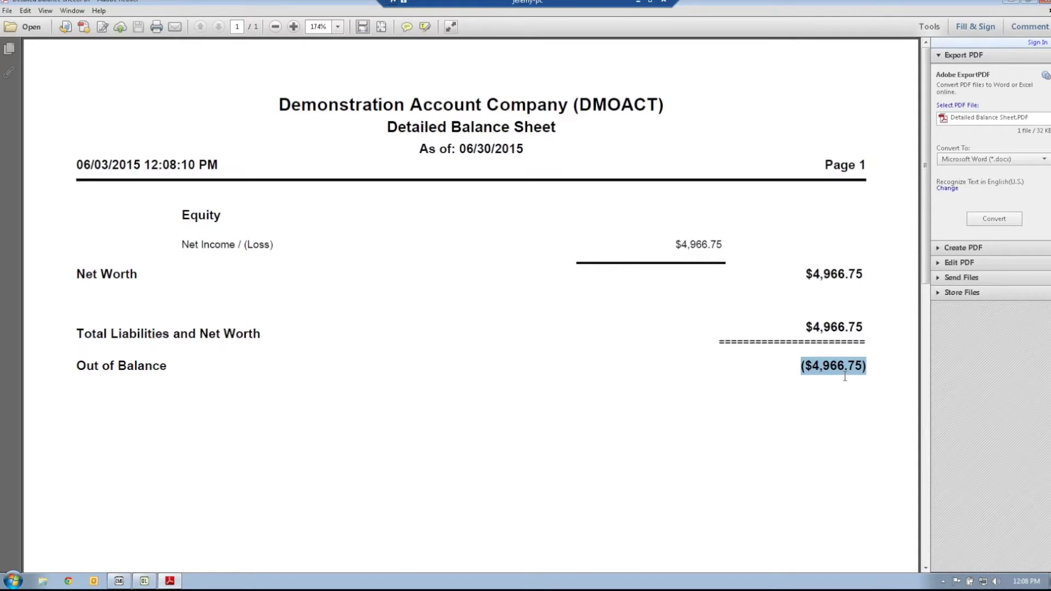
left_click(1047, 3)
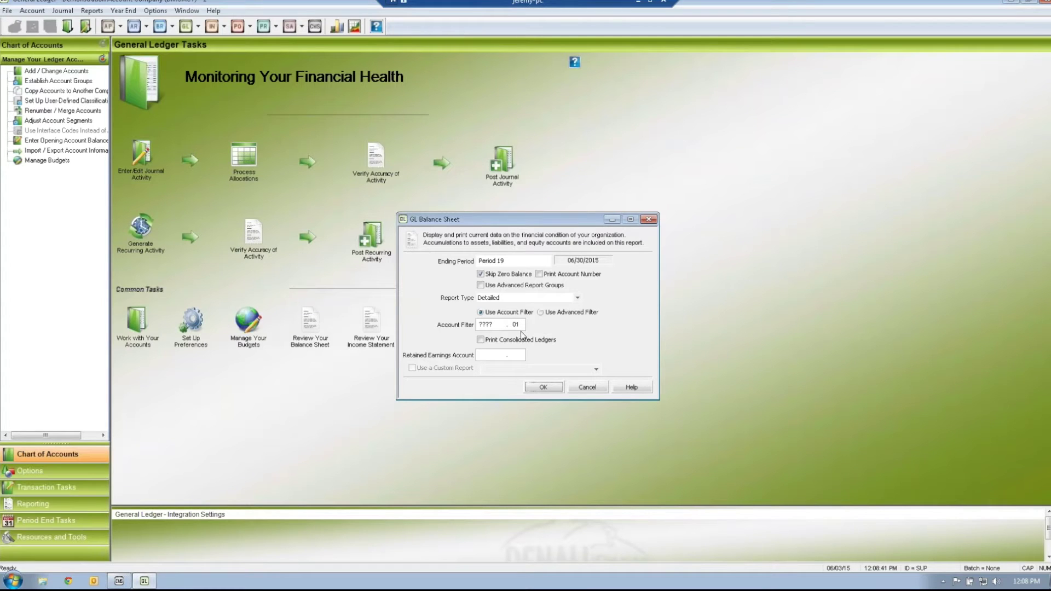
Reset the balance sheet's account filter to ????.?? and review the available report types, keeping Detailed.
left_click(486, 325)
key("Tab")
key("Tab")
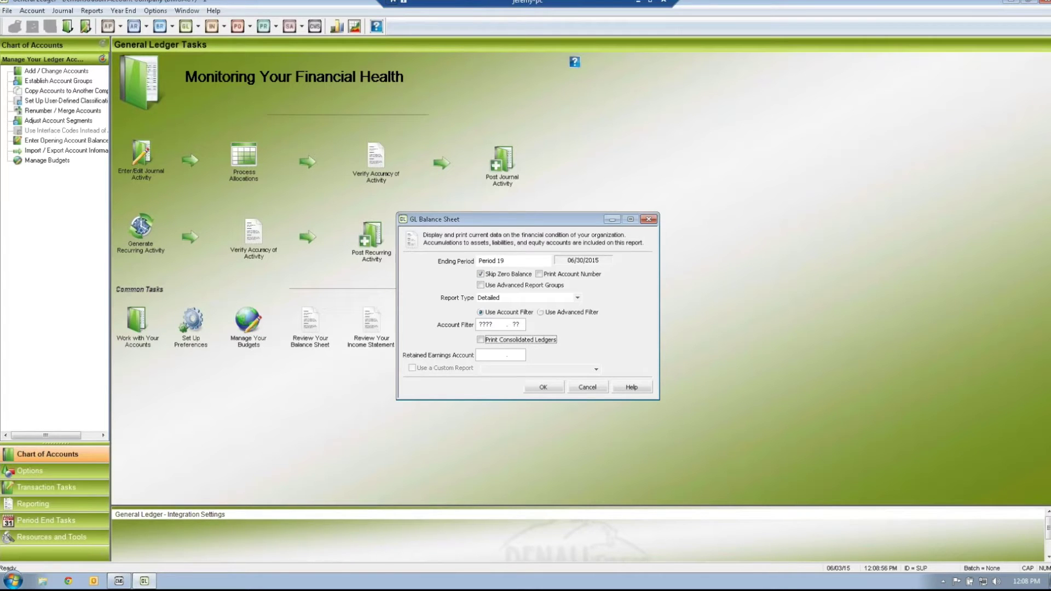
left_click(577, 298)
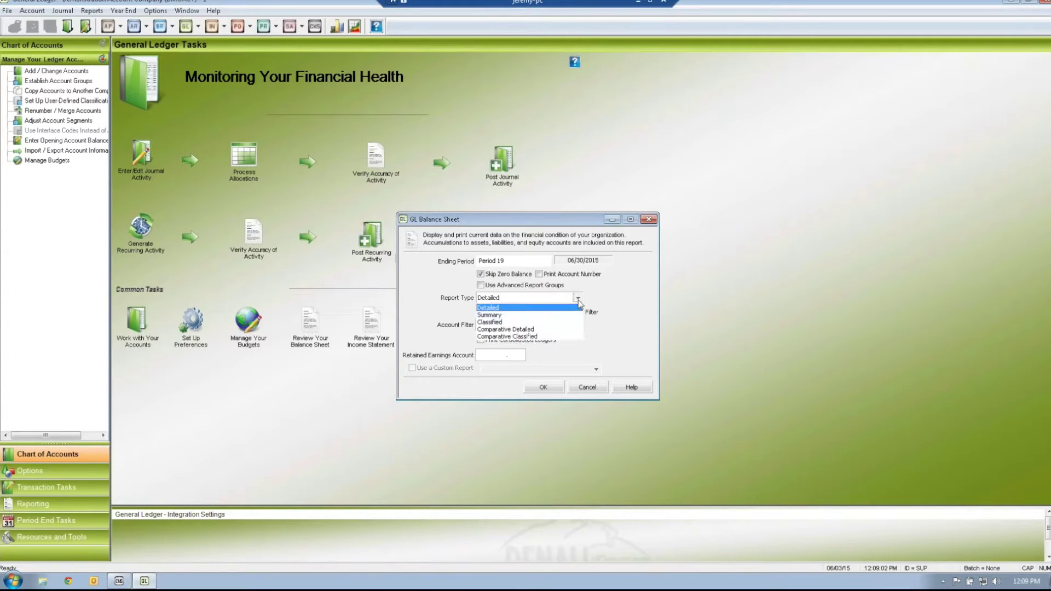
left_click(612, 310)
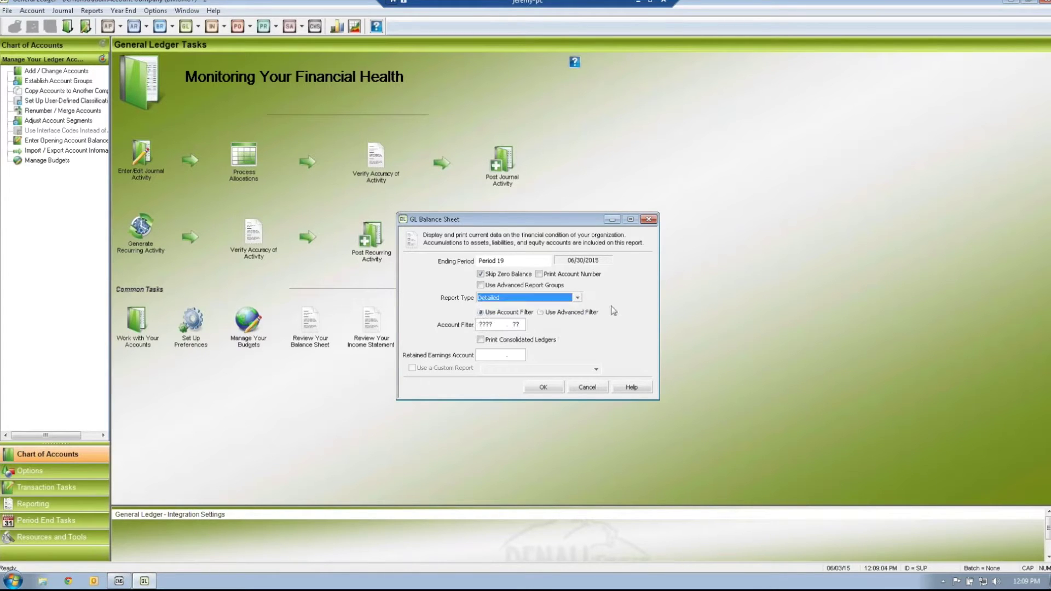
Enable advanced report groups and account number printing, set the report group to BALANC, and output the balance sheet to the screen.
left_click(481, 285)
left_click(539, 275)
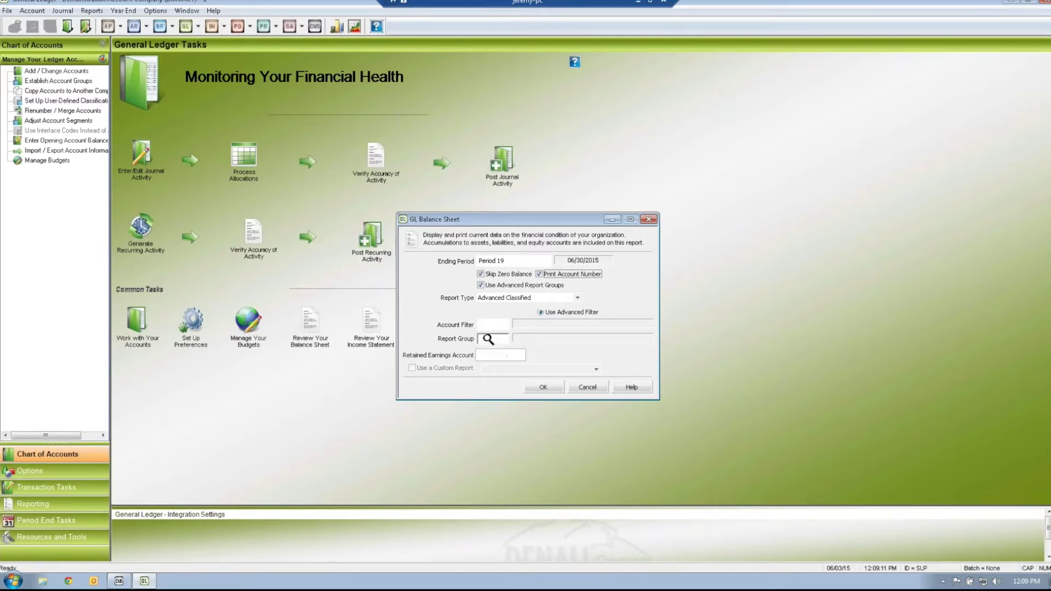
left_click(486, 342)
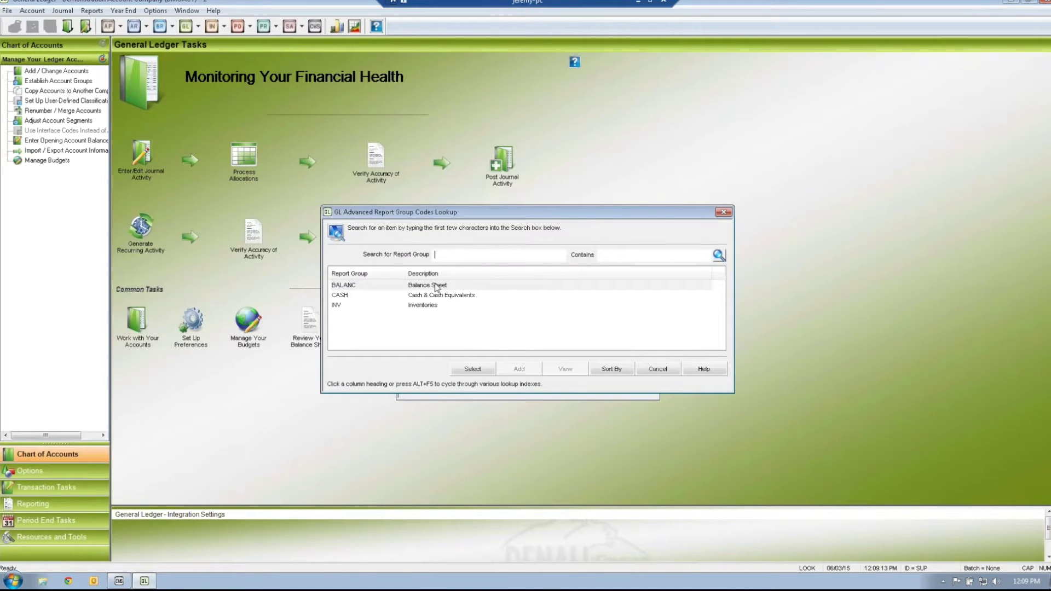
left_click(436, 286)
left_click(472, 369)
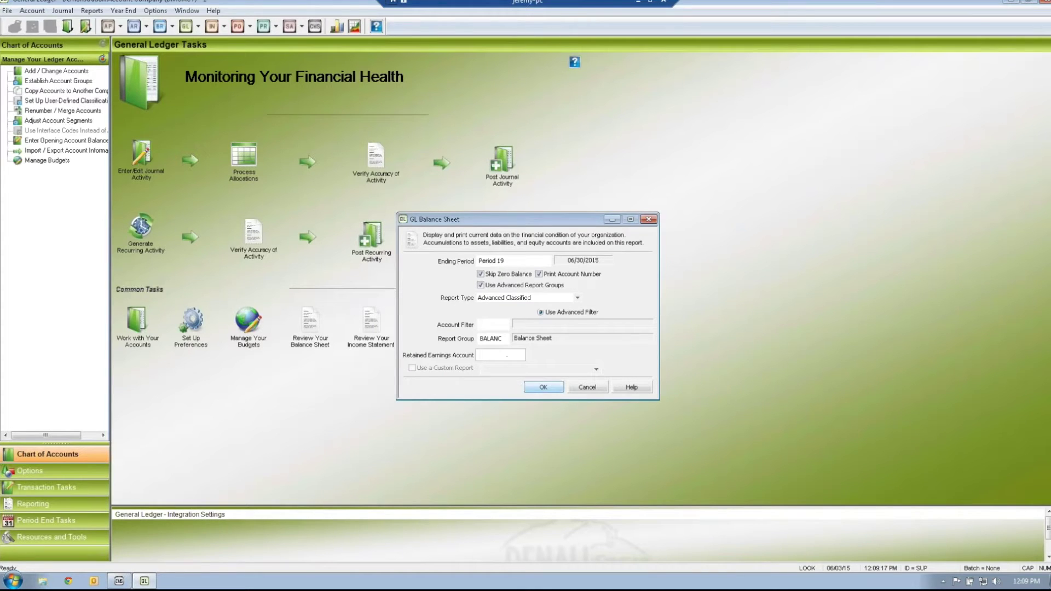
left_click(543, 387)
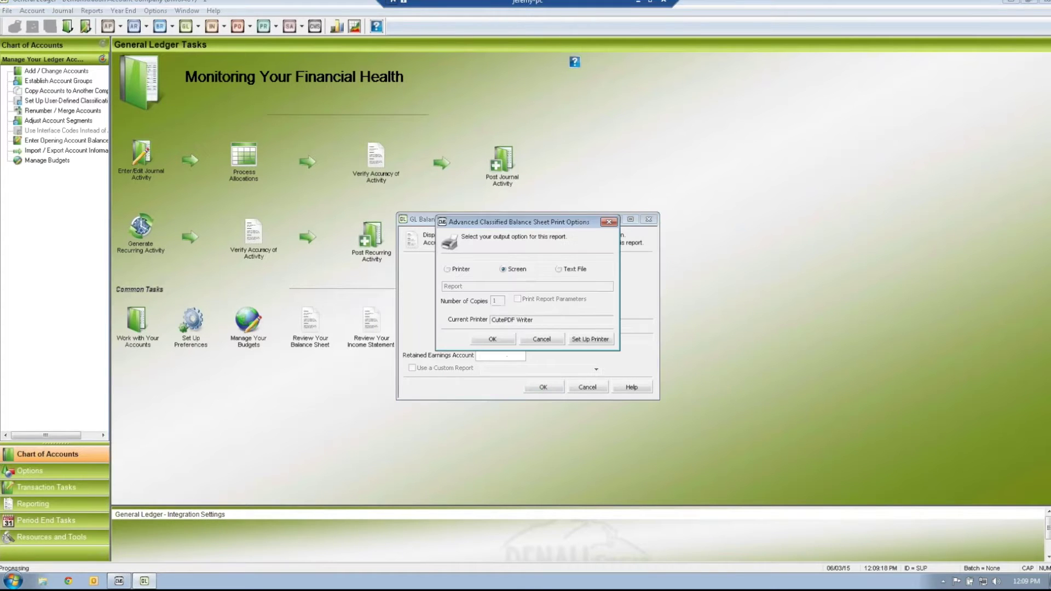
left_click(493, 339)
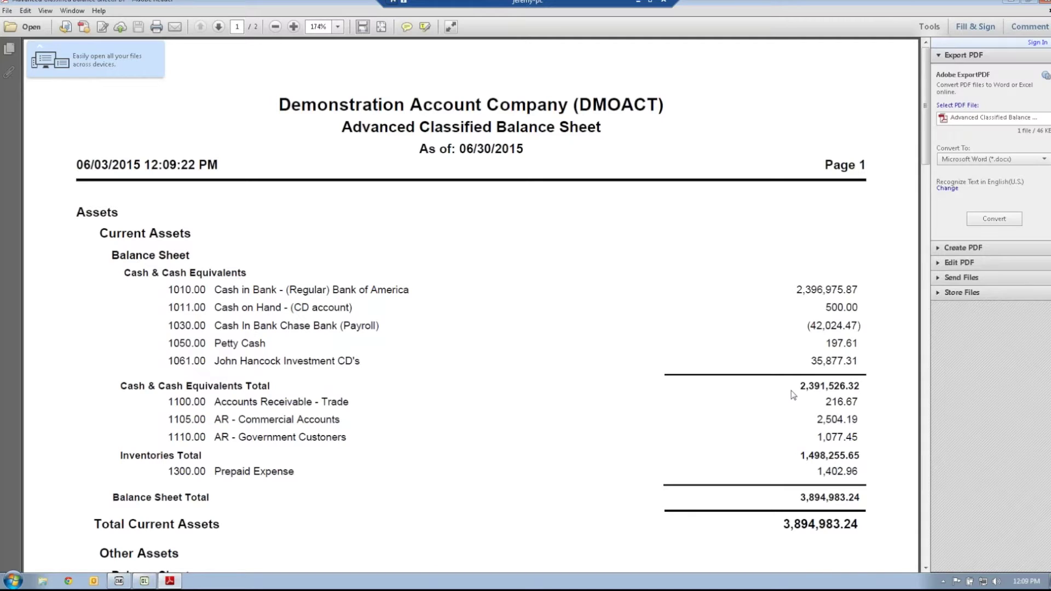
Check the Cash & Cash Equivalents Total and the Out of Balance amount on the advanced classified balance sheet, and close the report.
left_click_drag(796, 386, 860, 383)
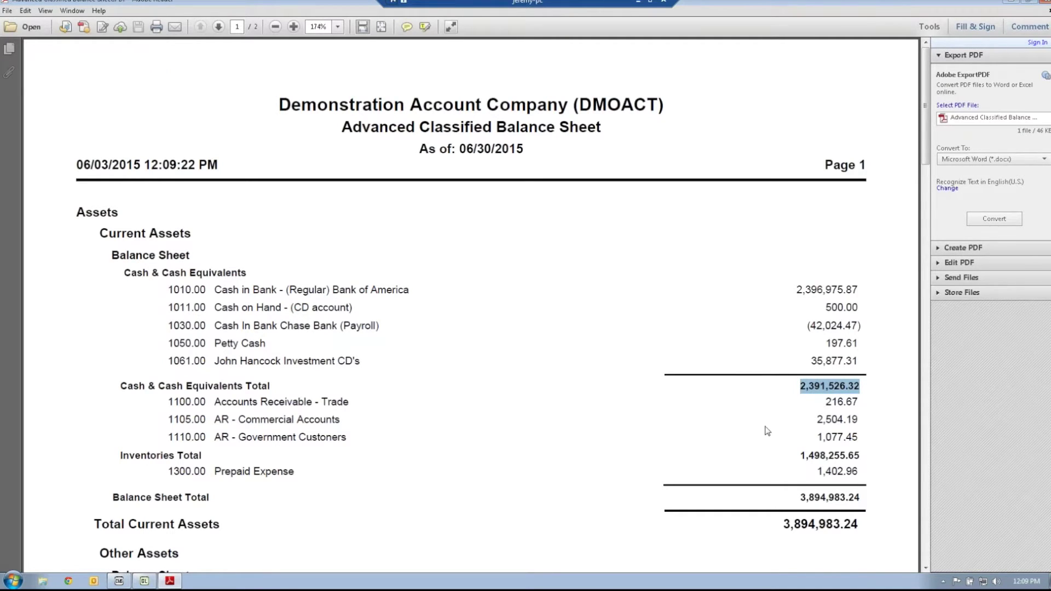
scroll(765, 431, "down", 3)
scroll(765, 430, "down", 8)
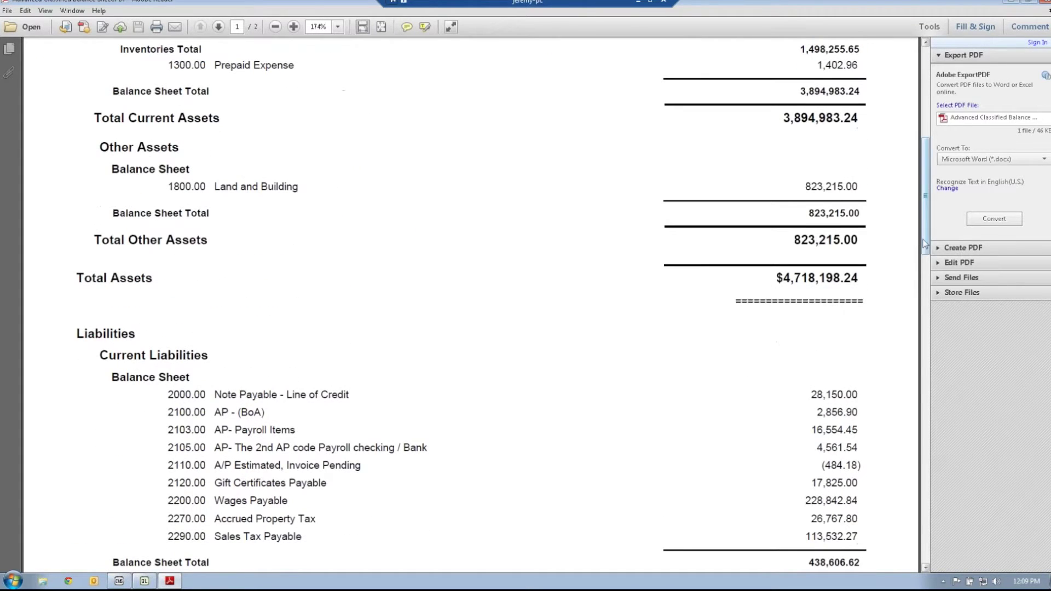
left_click_drag(926, 240, 927, 451)
left_click_drag(868, 424, 795, 425)
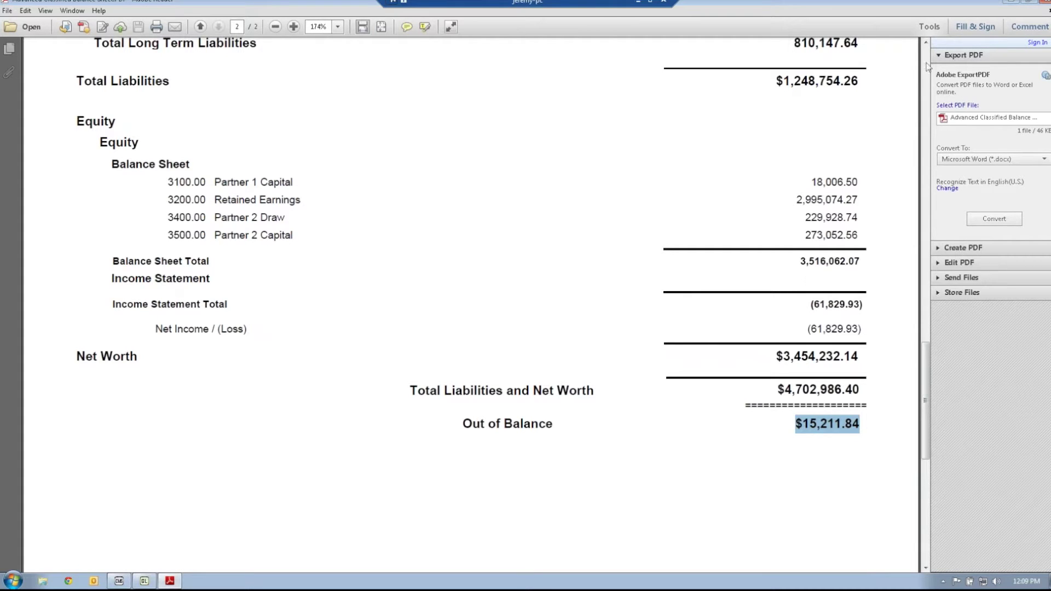
left_click(1043, 4)
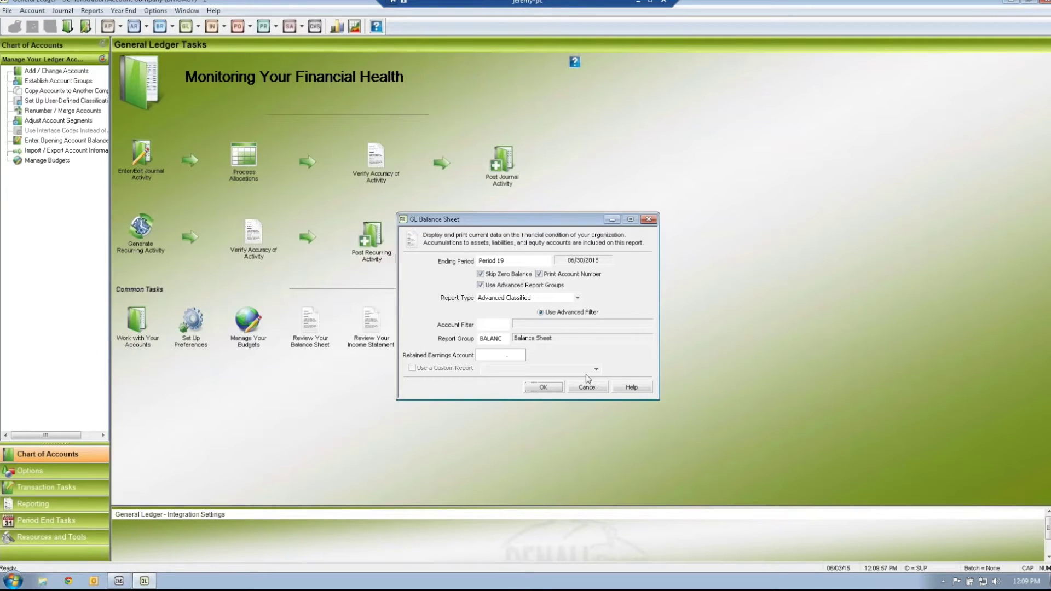
Review the available advanced report group codes, including BALANC, and close the lookup and the balance sheet dialog without changes.
left_click(490, 339)
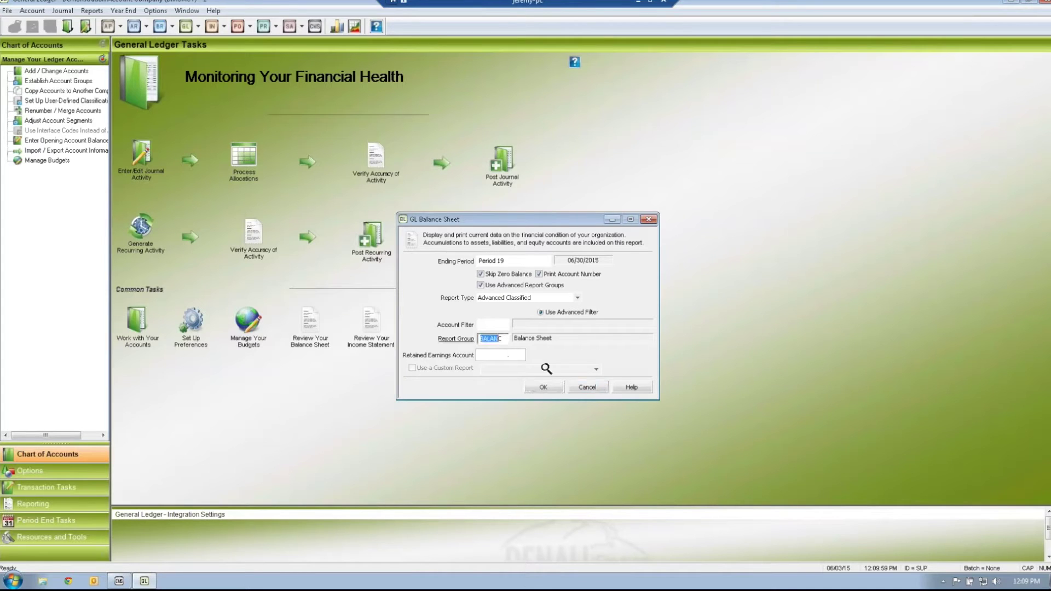
double_click(494, 340)
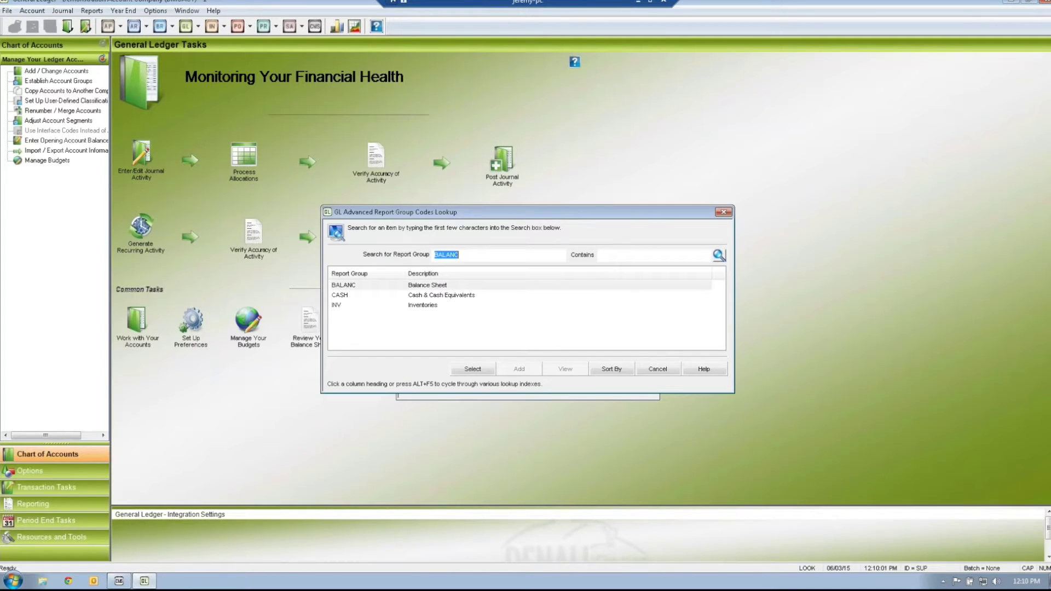
left_click(444, 287)
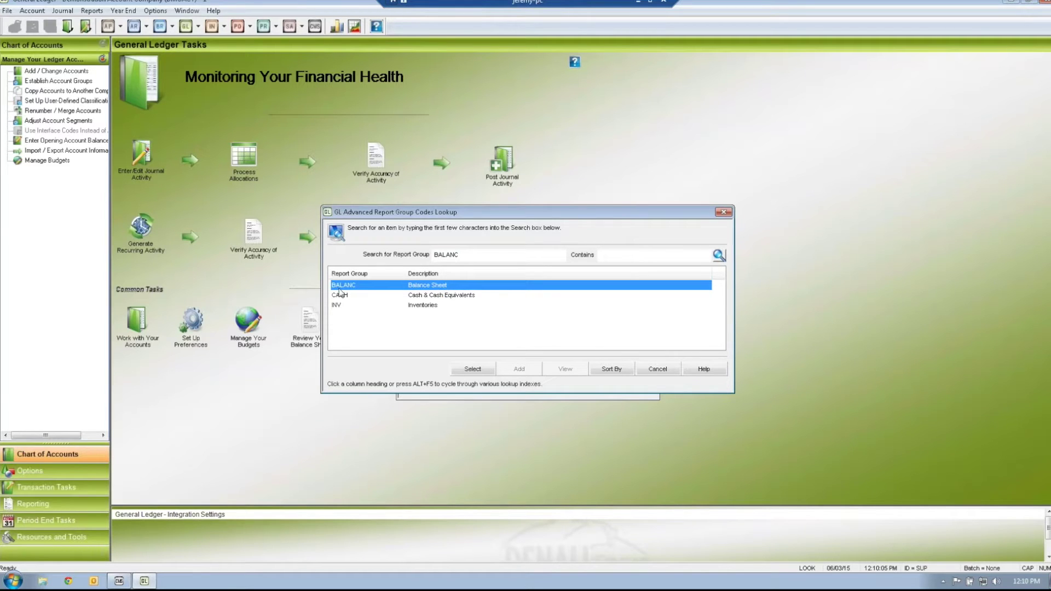
left_click(666, 368)
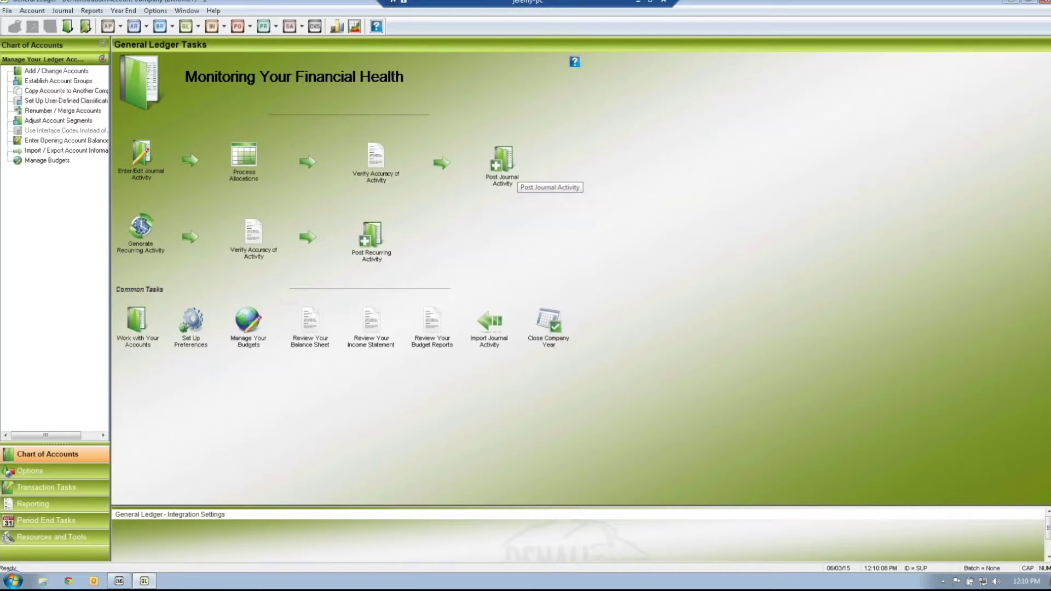
Look up the BALANC code in the advanced report group codes and open it for editing.
left_click(156, 11)
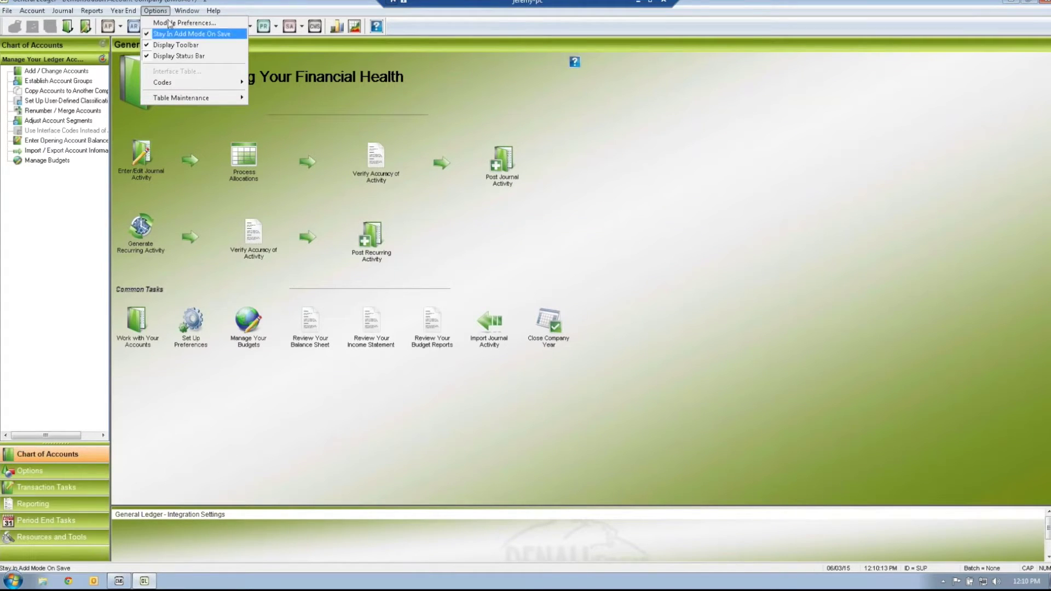
mouse_move(229, 84)
left_click(305, 104)
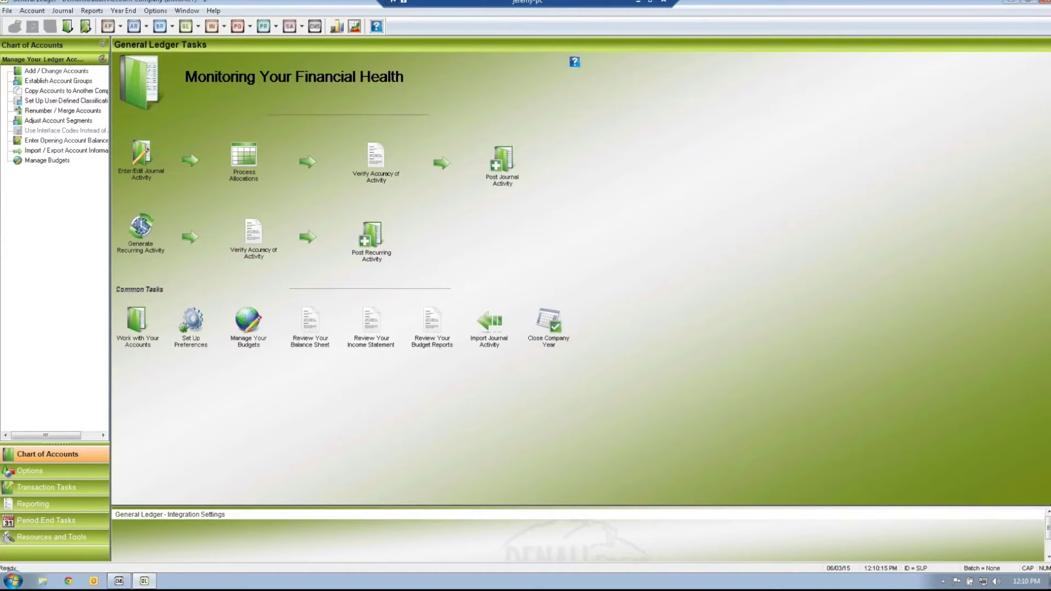
left_click(716, 273)
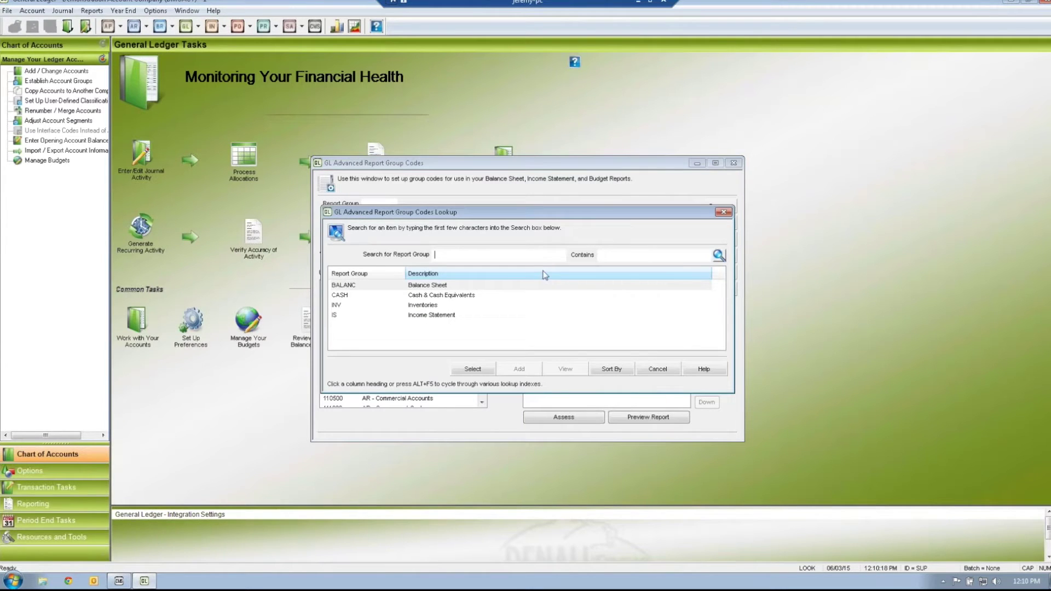
double_click(441, 291)
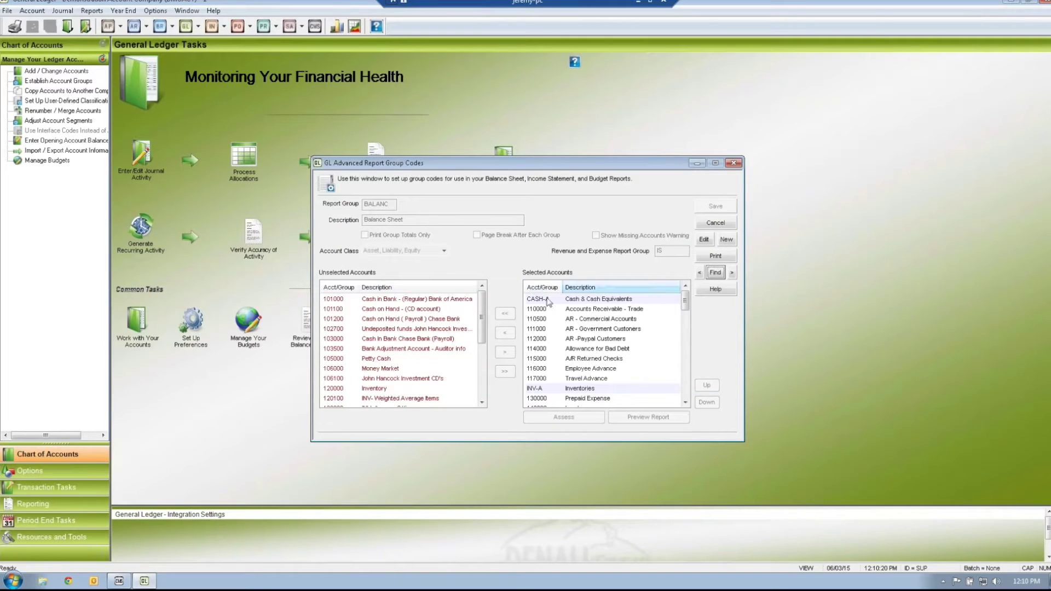
left_click(704, 239)
left_click(415, 219)
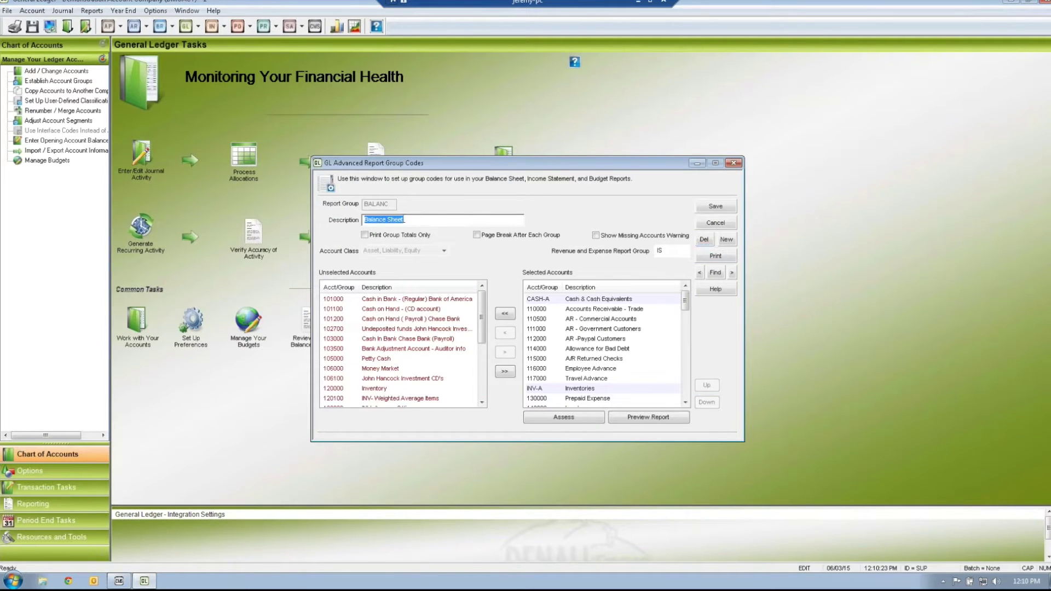
Compare the unselected inventory accounts of the BALANC group with its selected CASH-A and INV-A subgroups.
left_click(482, 305)
left_click_drag(480, 303, 483, 337)
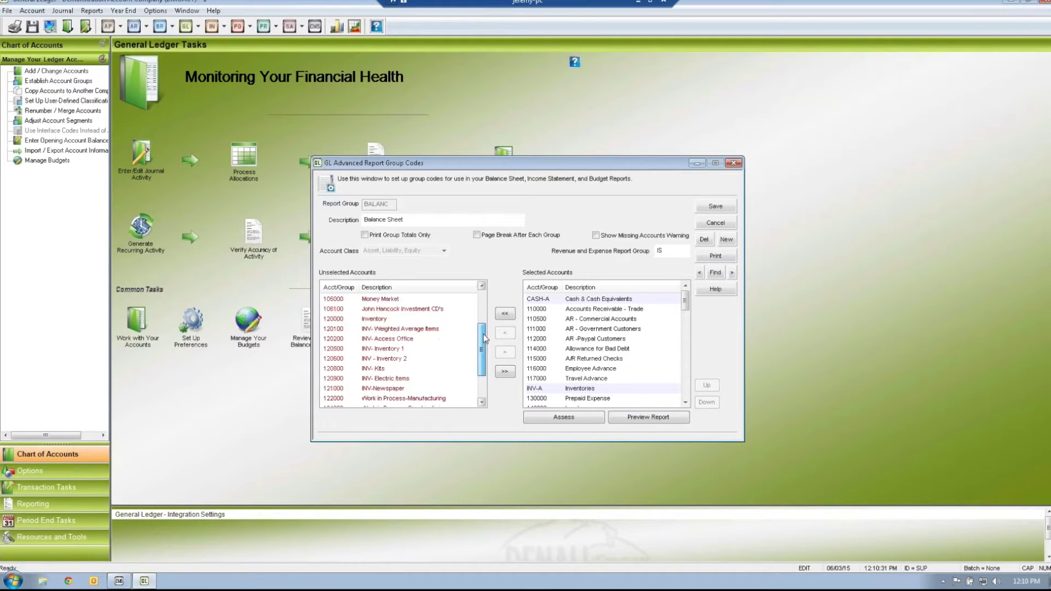
left_click(429, 329)
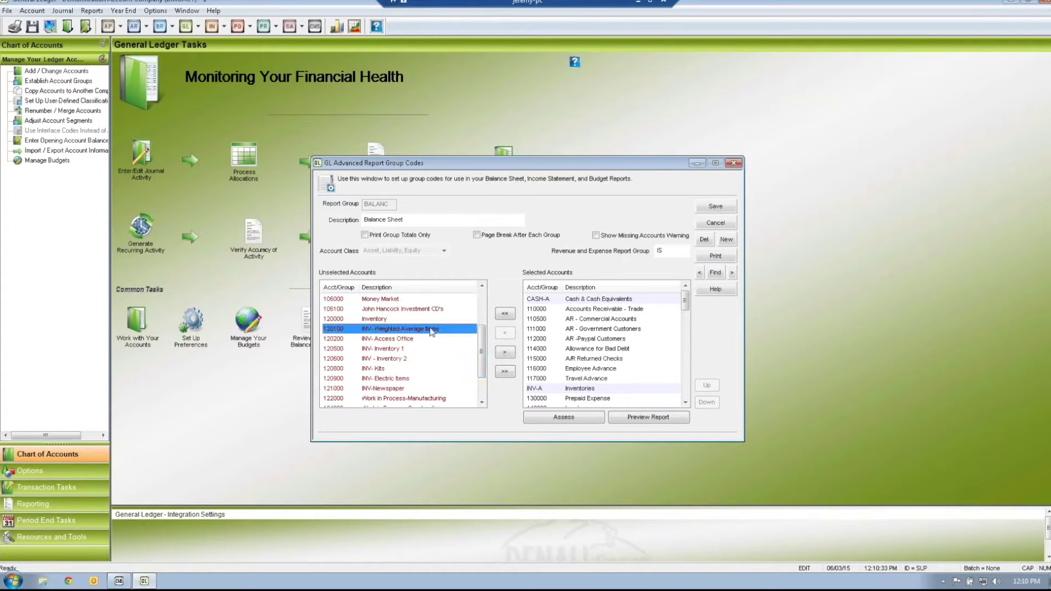
left_click(421, 339)
left_click(415, 351)
left_click(567, 390)
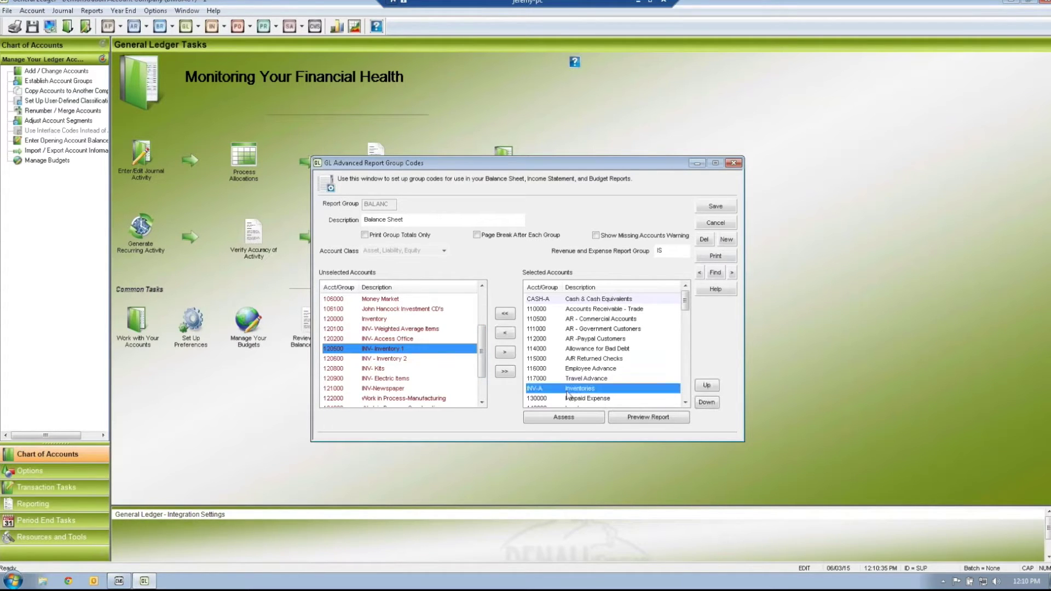
left_click(593, 301)
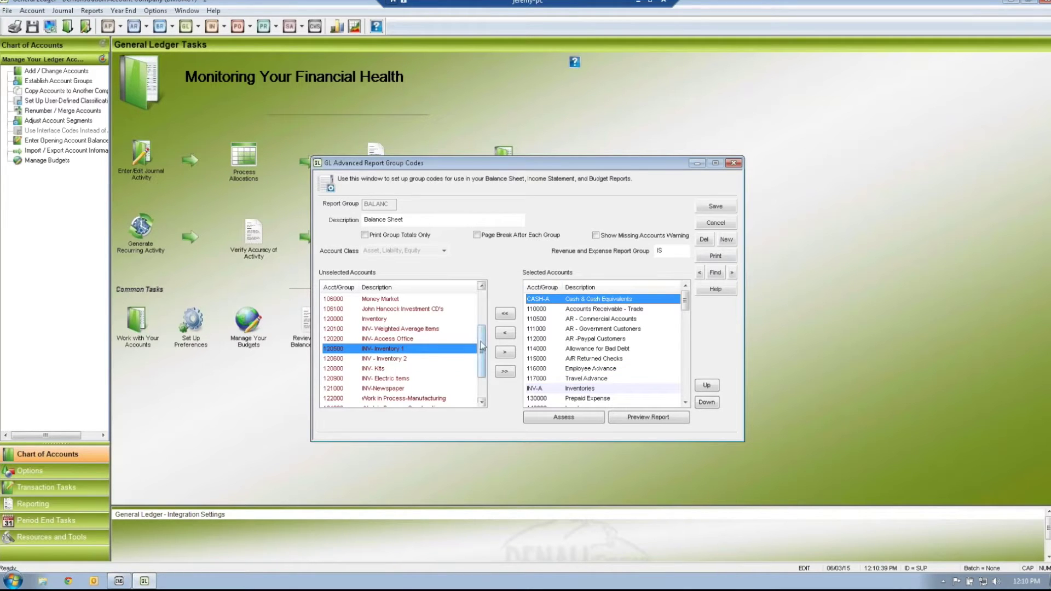
left_click_drag(482, 351, 481, 369)
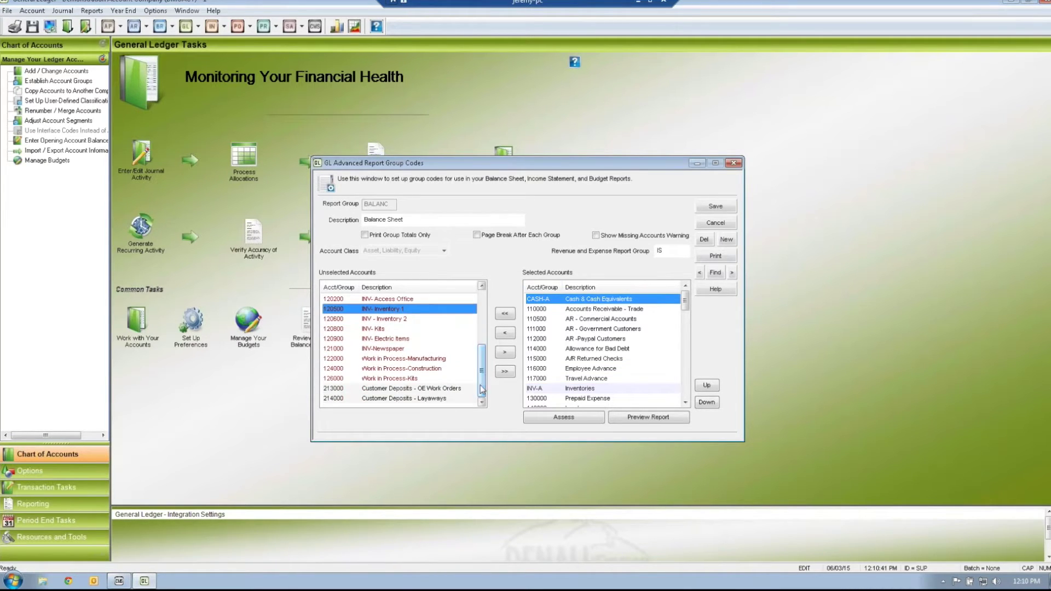
Try adding account 214000 Customer Deposits - Layaways to the BALANC group's selected accounts, and close the group codes without saving.
left_click(445, 392)
left_click(442, 398)
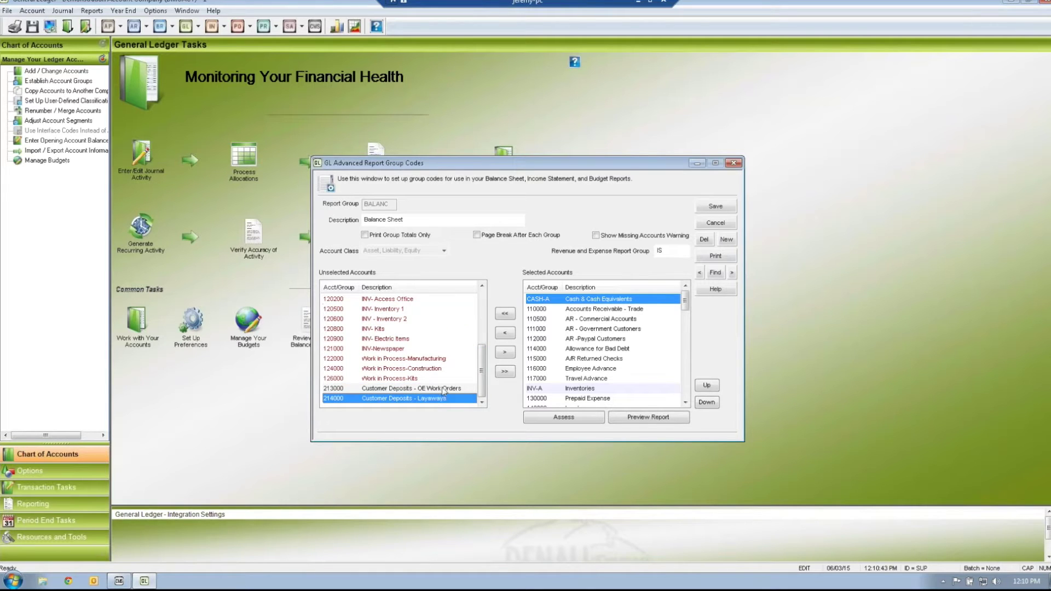
left_click(442, 388)
double_click(440, 399)
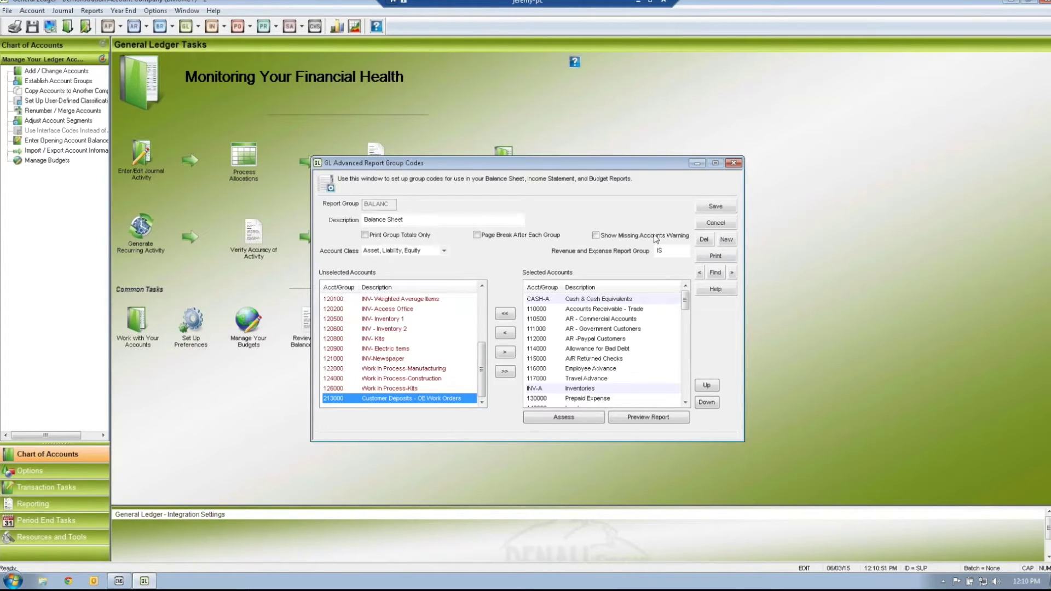
left_click(715, 223)
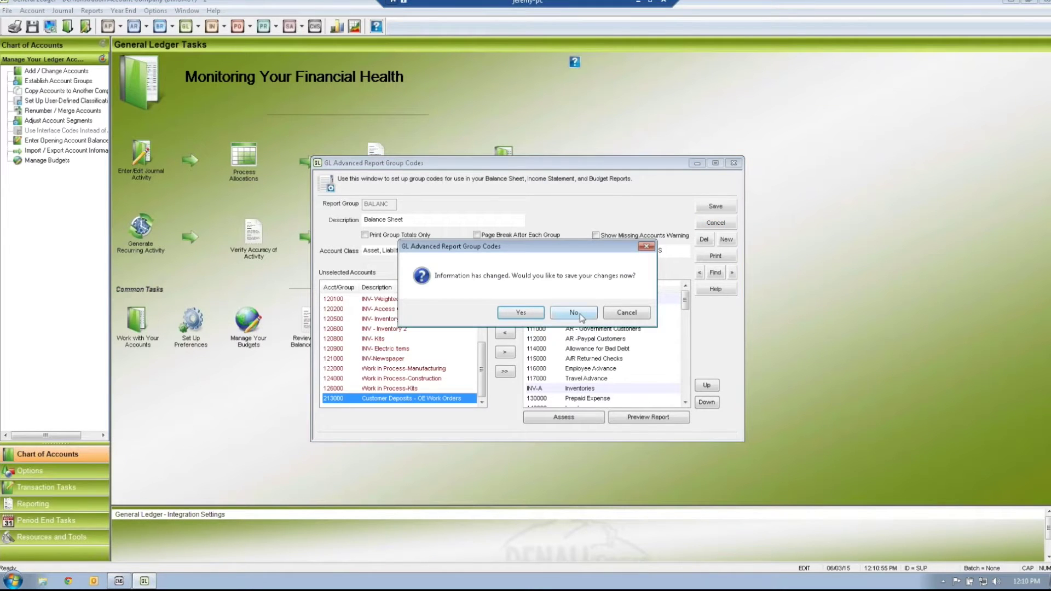
left_click(582, 315)
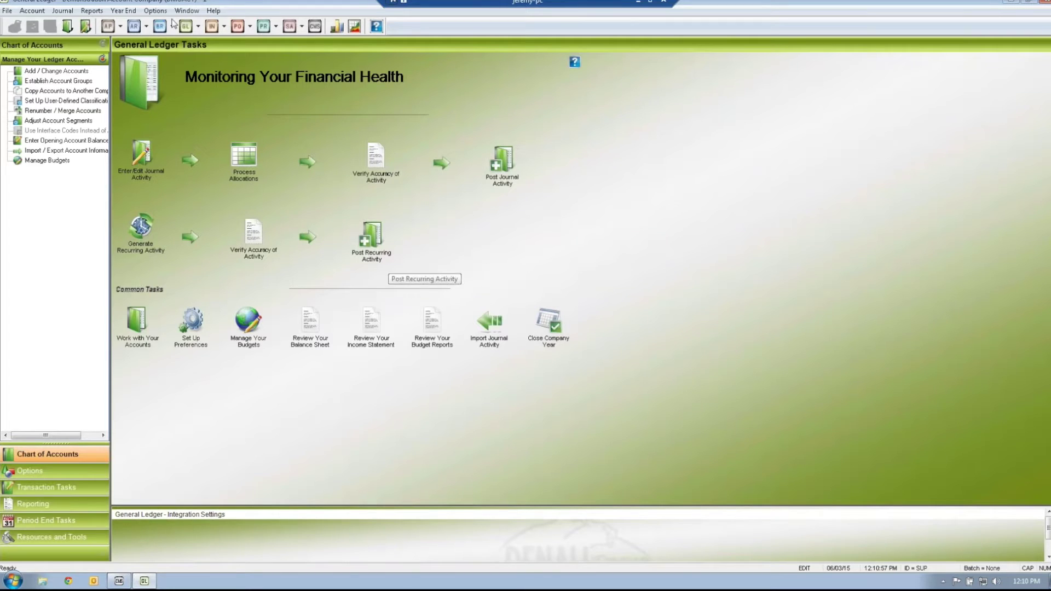
Enable the missing accounts warning for the advanced report group BALANC, save it, and close the group codes.
left_click(155, 11)
mouse_move(165, 83)
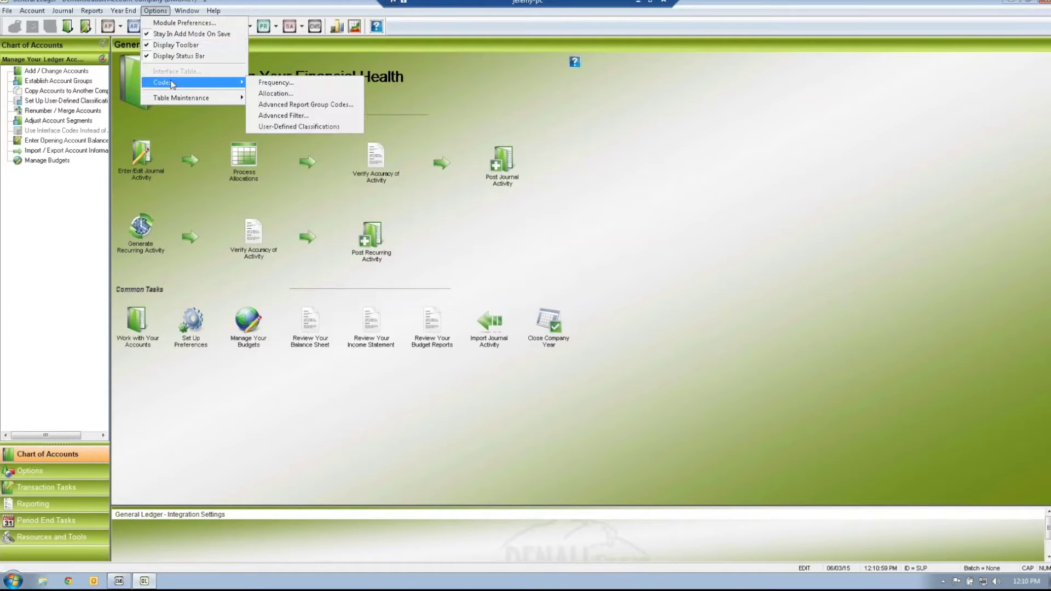
left_click(283, 105)
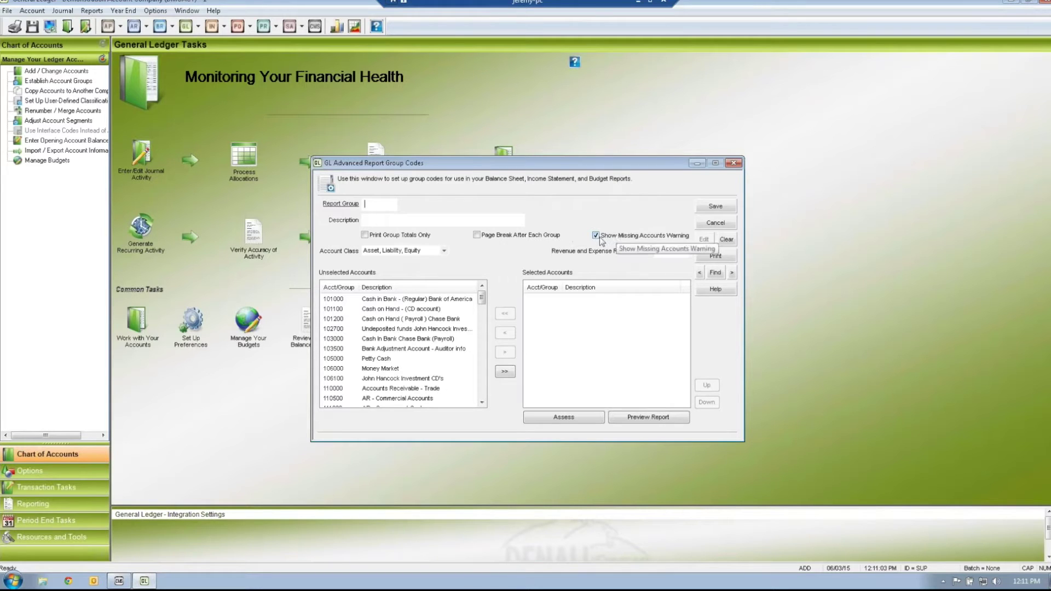
left_click(732, 273)
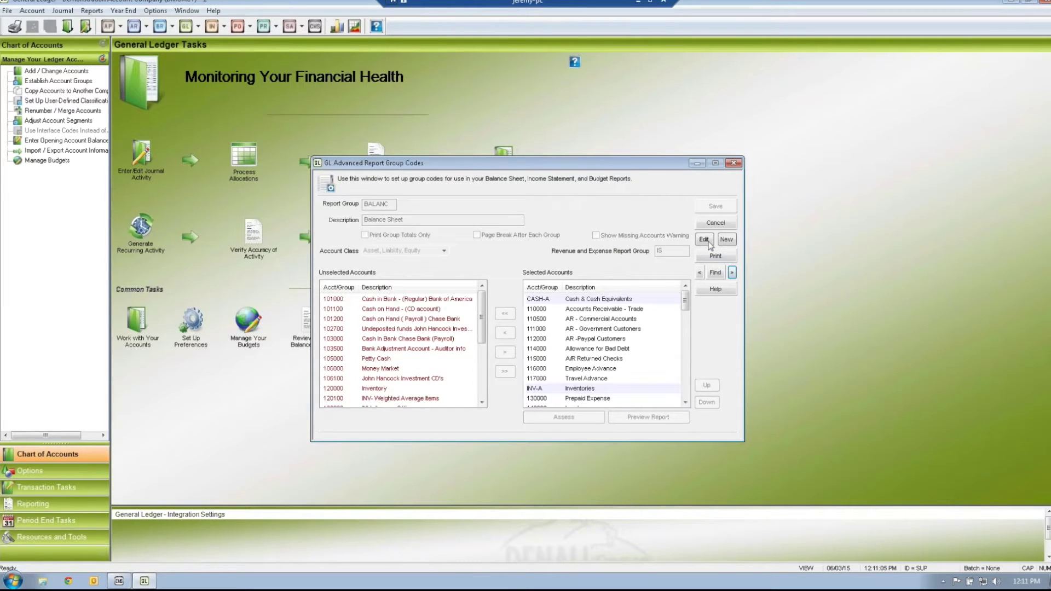
left_click(595, 236)
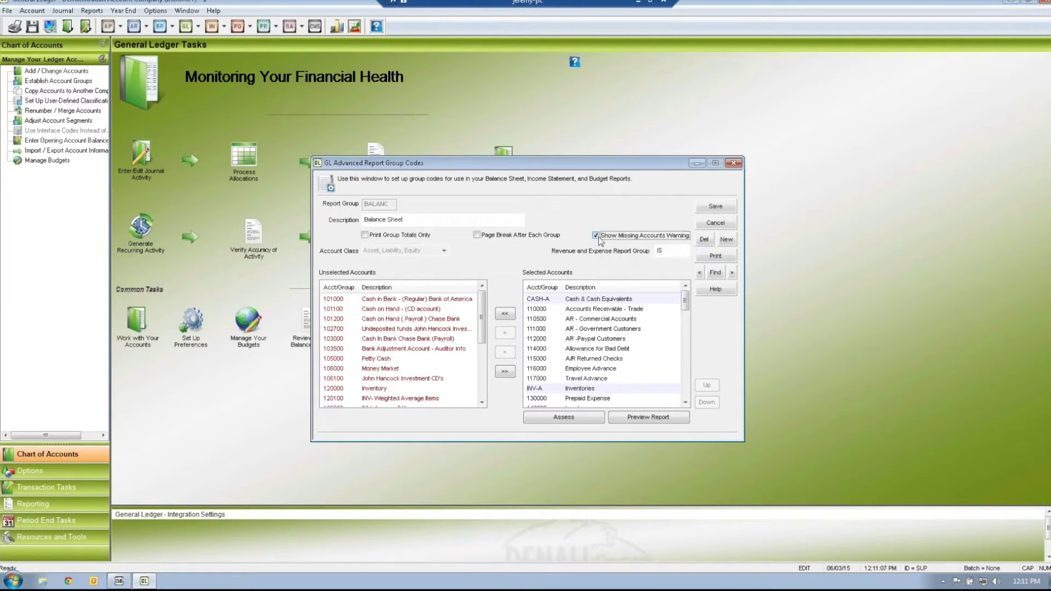
left_click(706, 208)
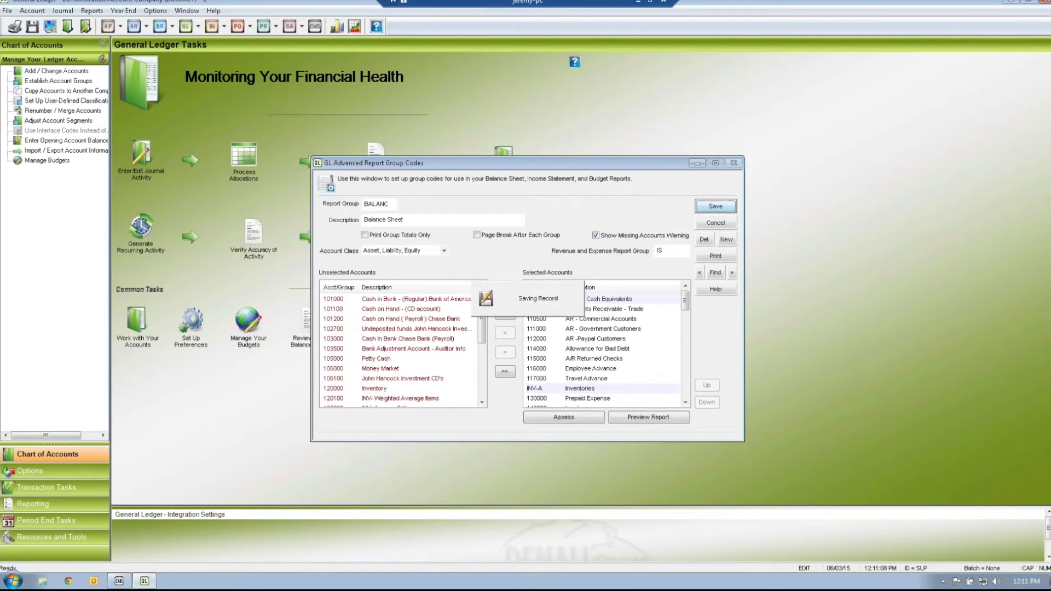
left_click(708, 224)
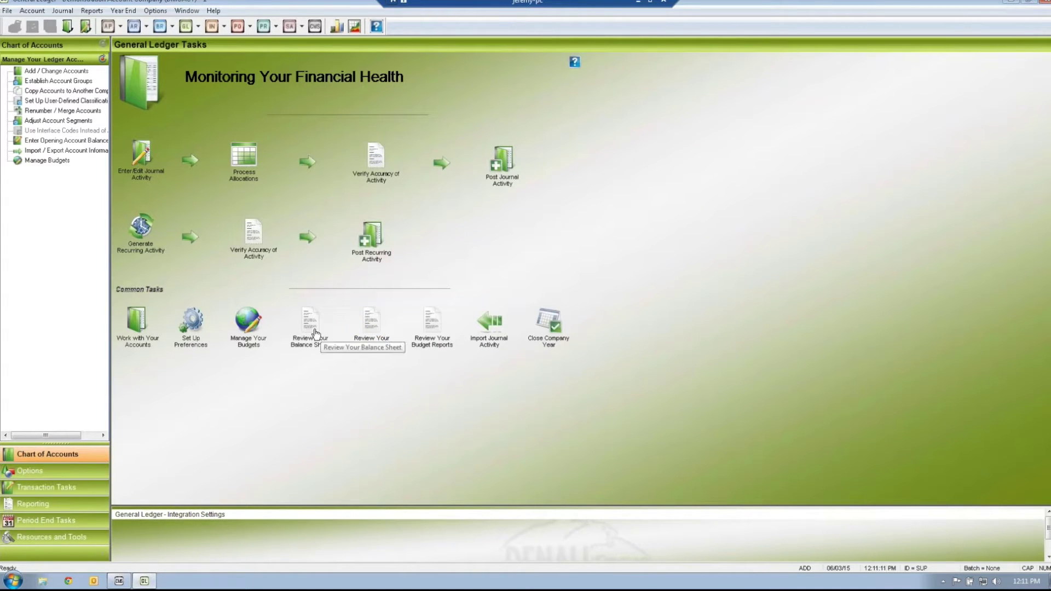
Start a new balance sheet with account numbers printed, advanced report groups enabled, and the report group set to BALANC.
left_click(316, 333)
left_click(539, 275)
left_click(480, 285)
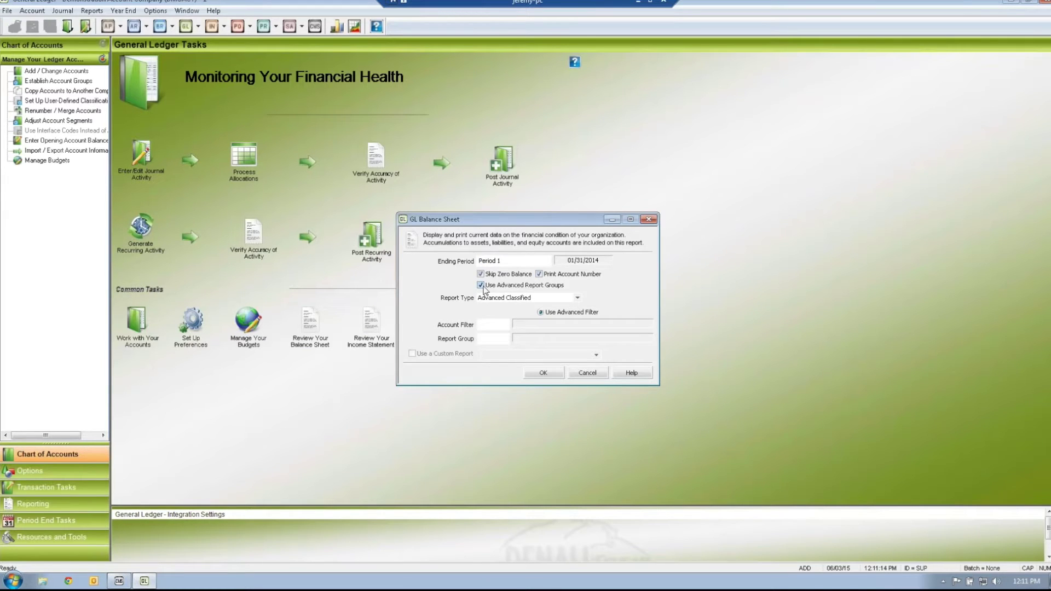
double_click(478, 338)
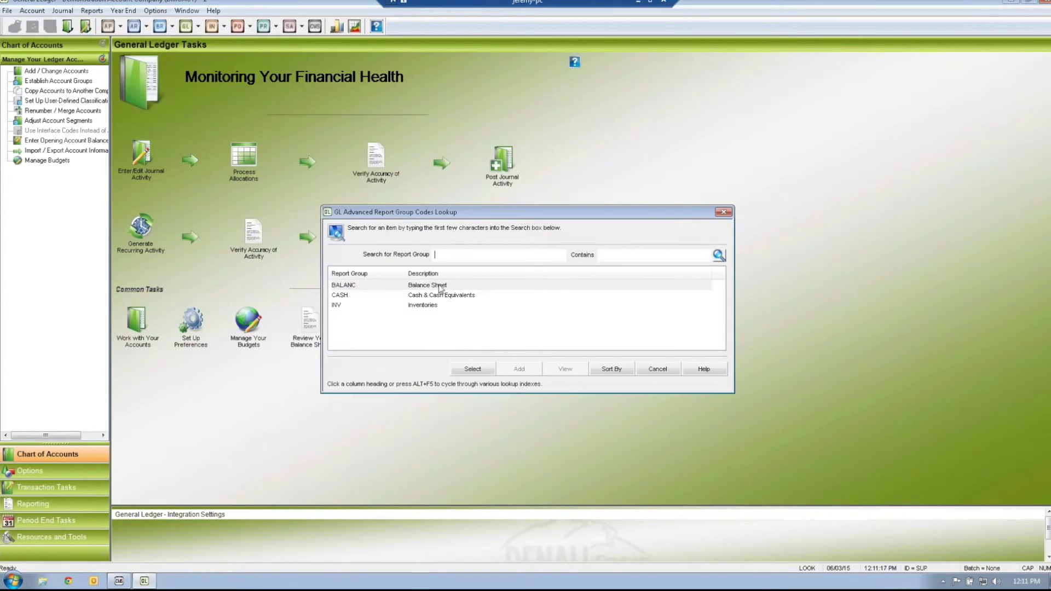
double_click(440, 288)
left_click(480, 339)
Set the balance sheet's ending period to 19 and output the report, acknowledging the missing accounts warning.
left_click(520, 261)
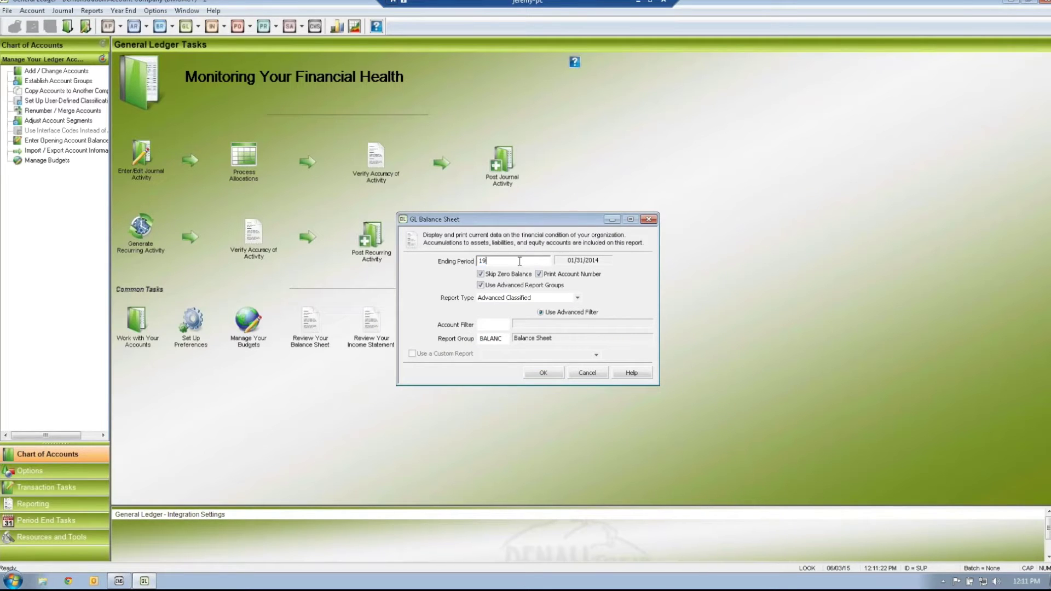
type("19")
key("Tab")
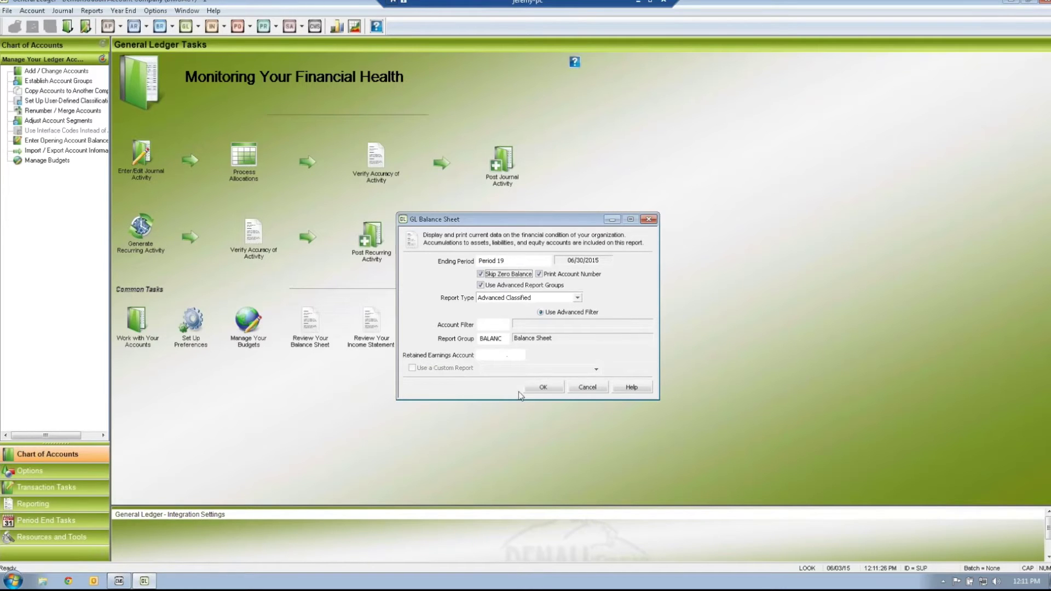
left_click(543, 387)
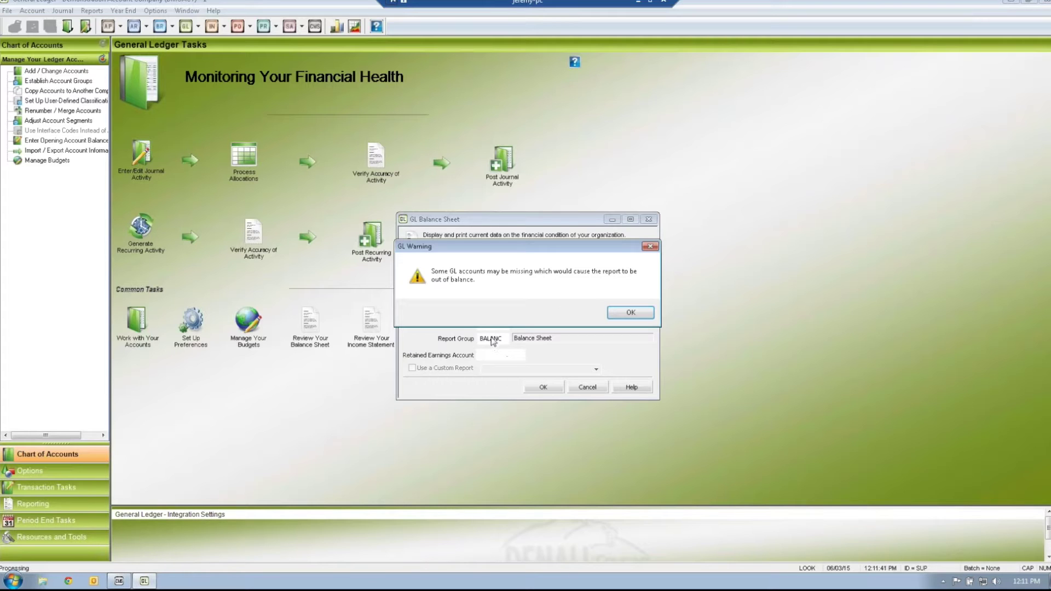
left_click(630, 313)
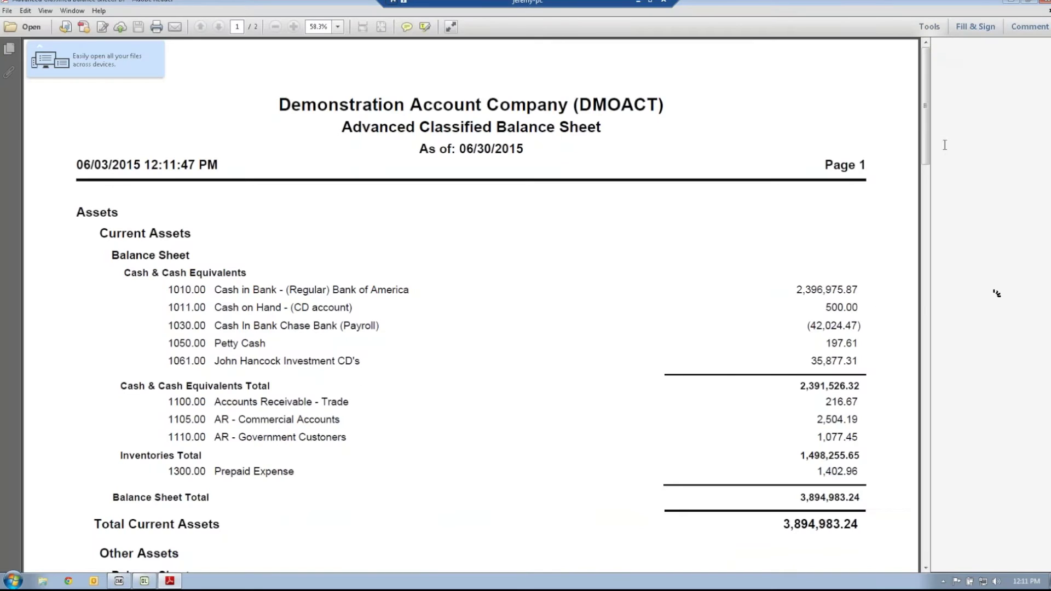
Check the Out of Balance amount at the end of the advanced classified balance sheet, and close the report.
left_click_drag(922, 139, 926, 436)
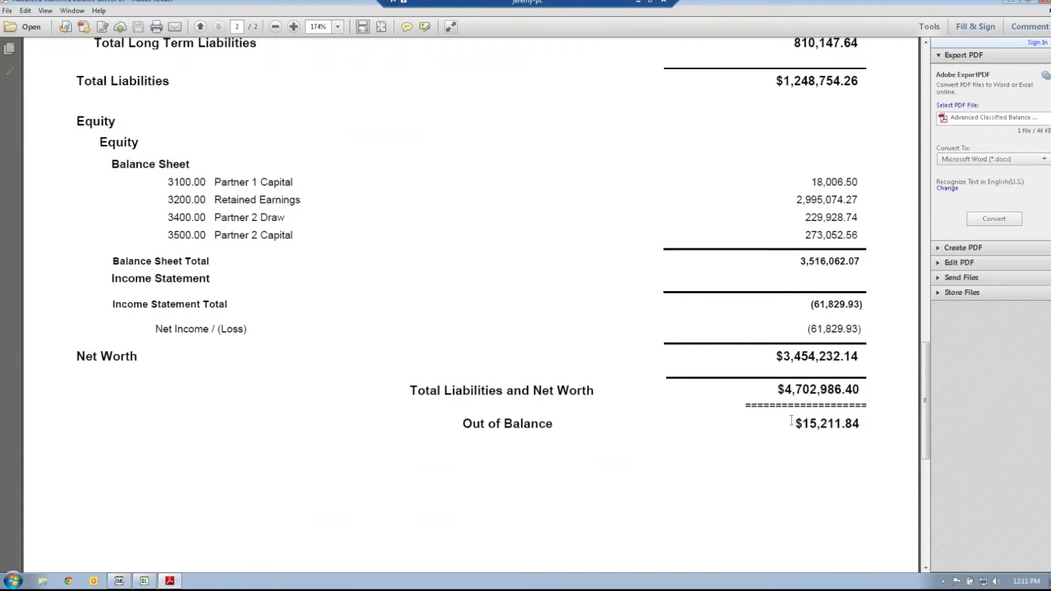
left_click_drag(795, 424, 860, 423)
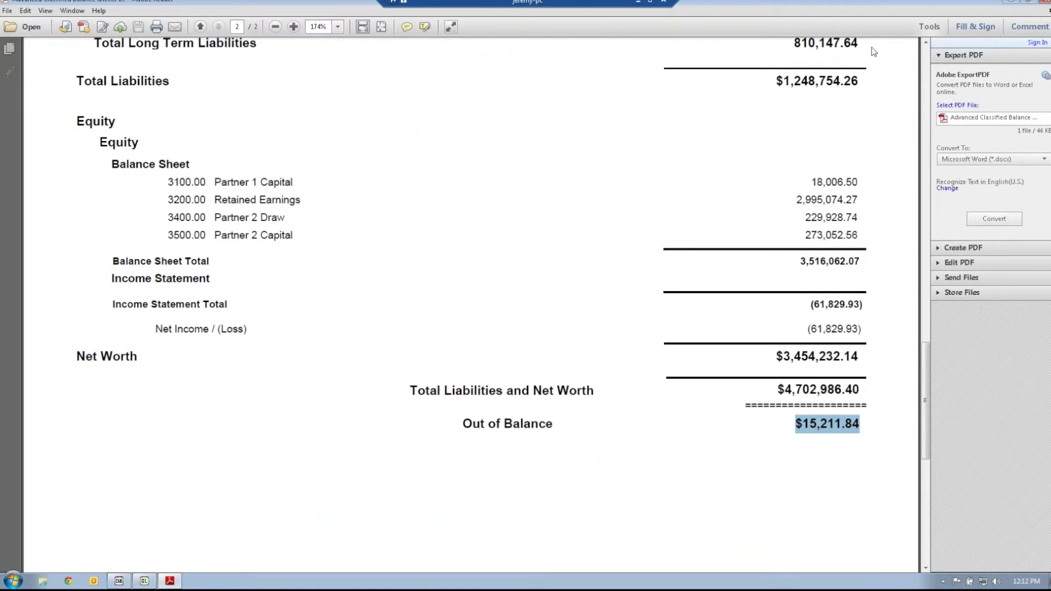
left_click(1046, 3)
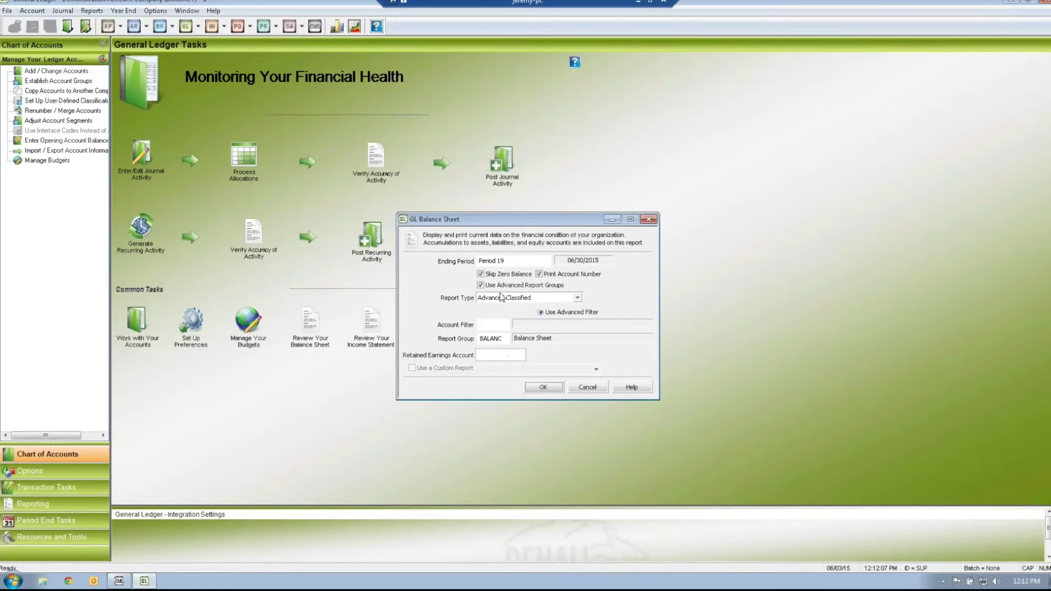
Try running the Detailed balance sheet without advanced report groups using account filter ????.??, acknowledge the warning, and cancel the dialog.
left_click(480, 285)
left_click(516, 325)
left_click(534, 261)
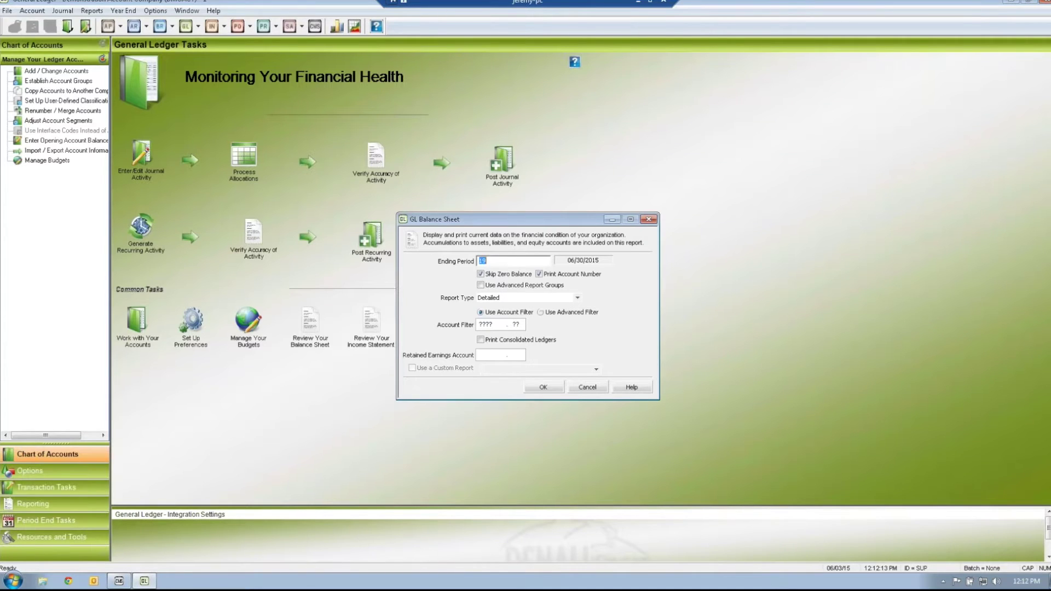
left_click(516, 325)
left_click(541, 387)
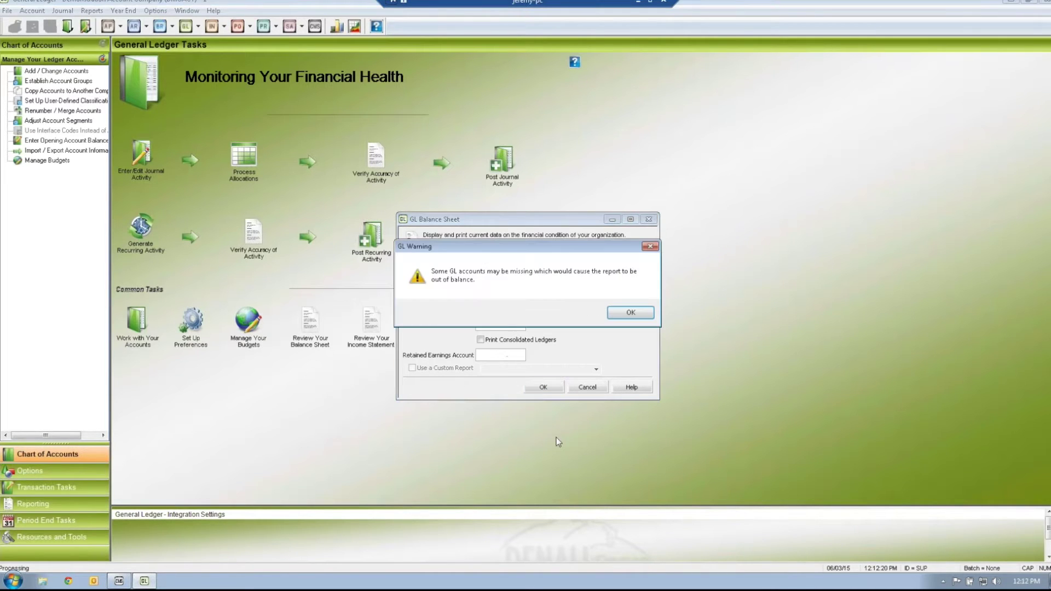
left_click(631, 315)
left_click(550, 339)
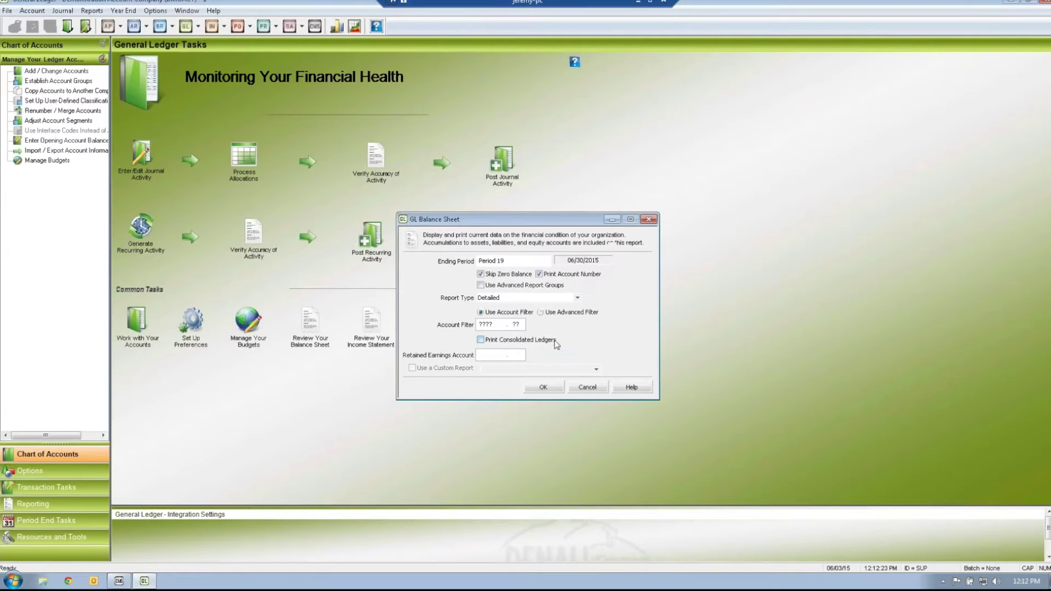
left_click(585, 388)
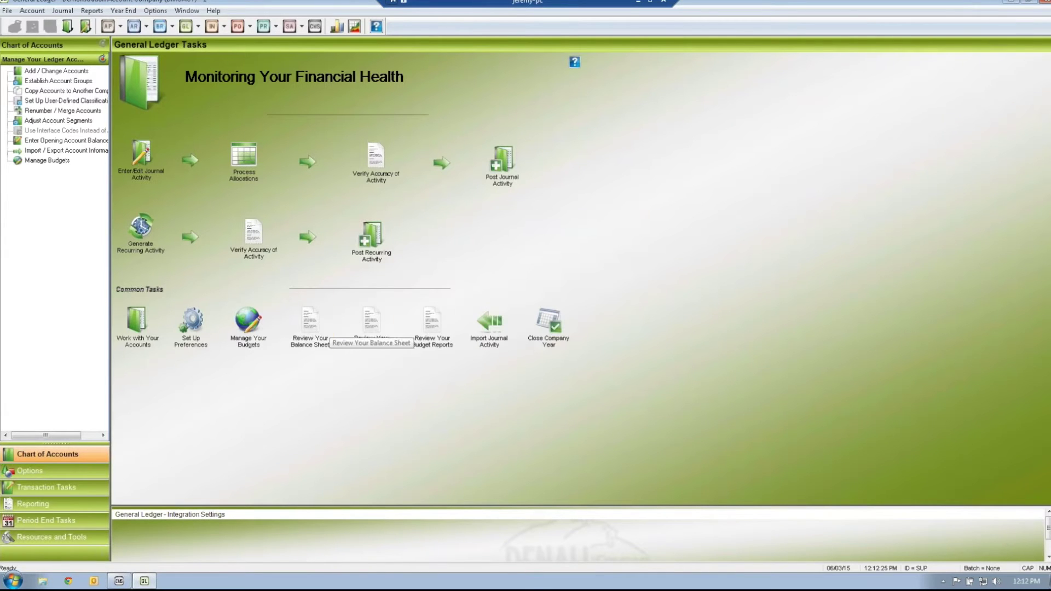
Run the Detailed balance sheet through period 19 with account numbers printed and output it to the screen.
left_click(310, 323)
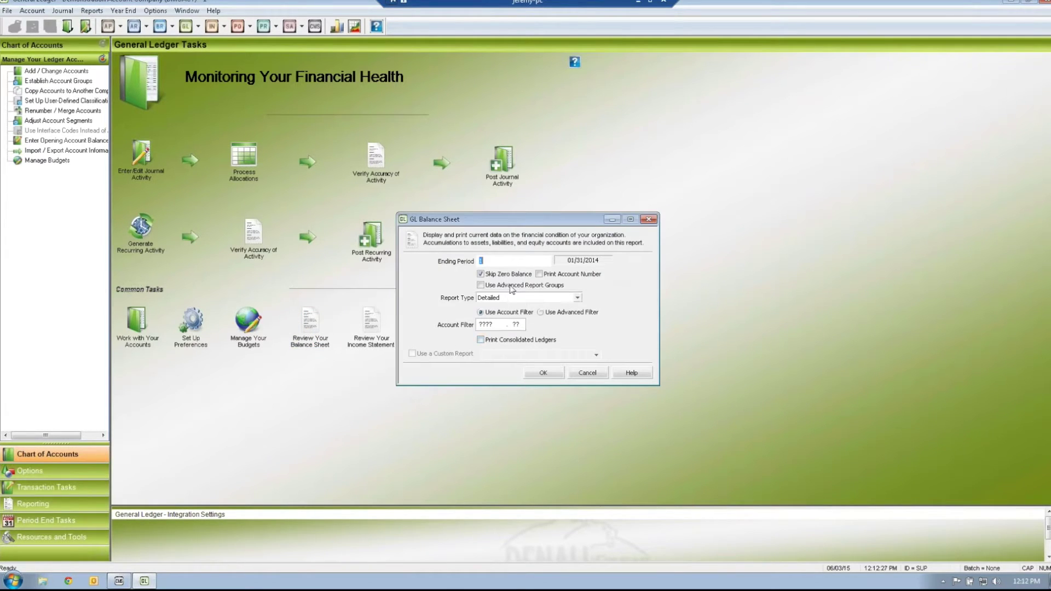
left_click(539, 274)
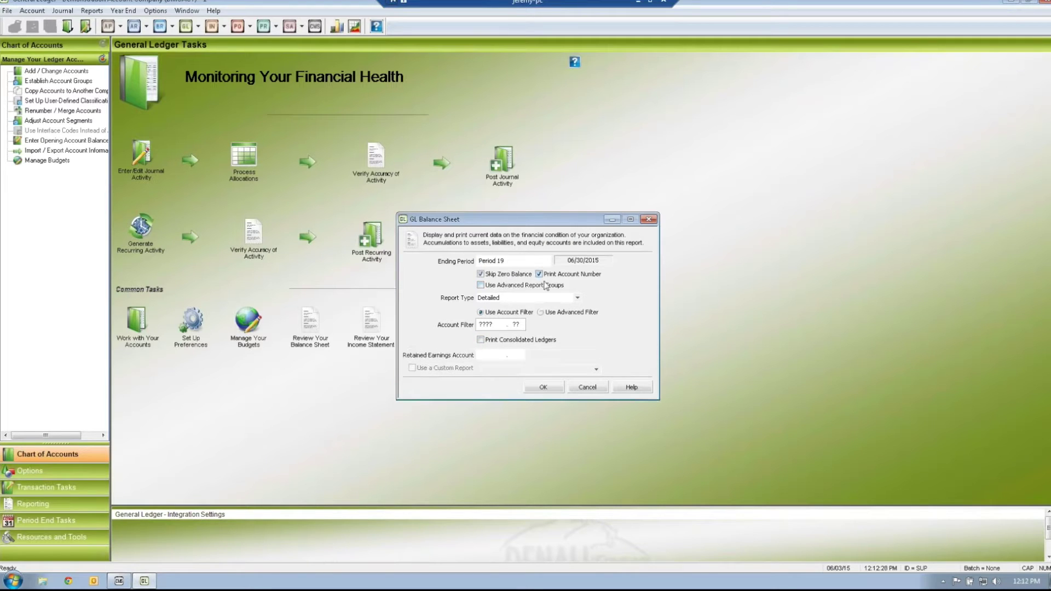
left_click(543, 387)
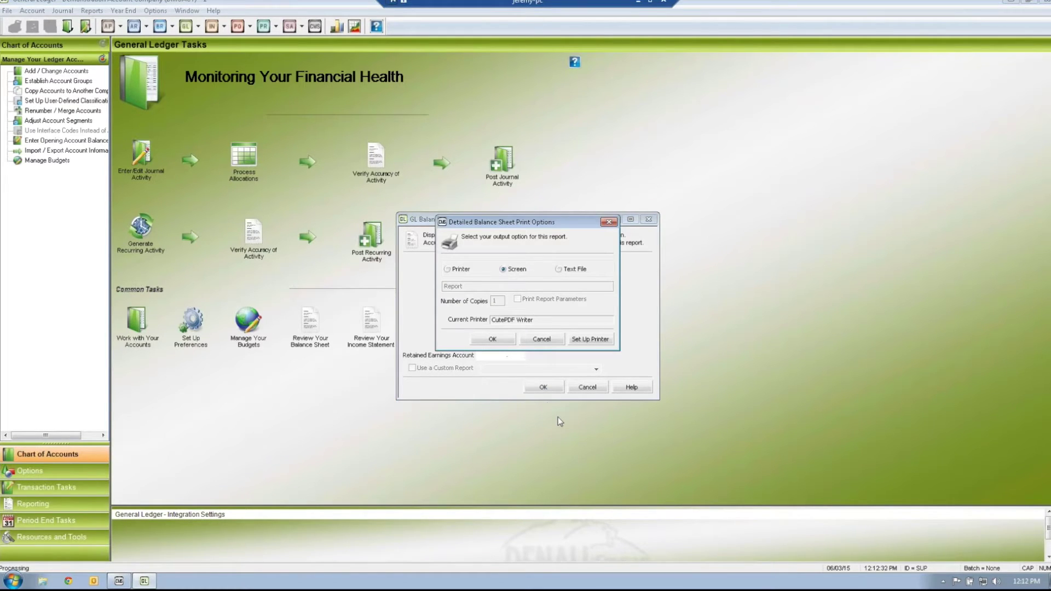
left_click(492, 339)
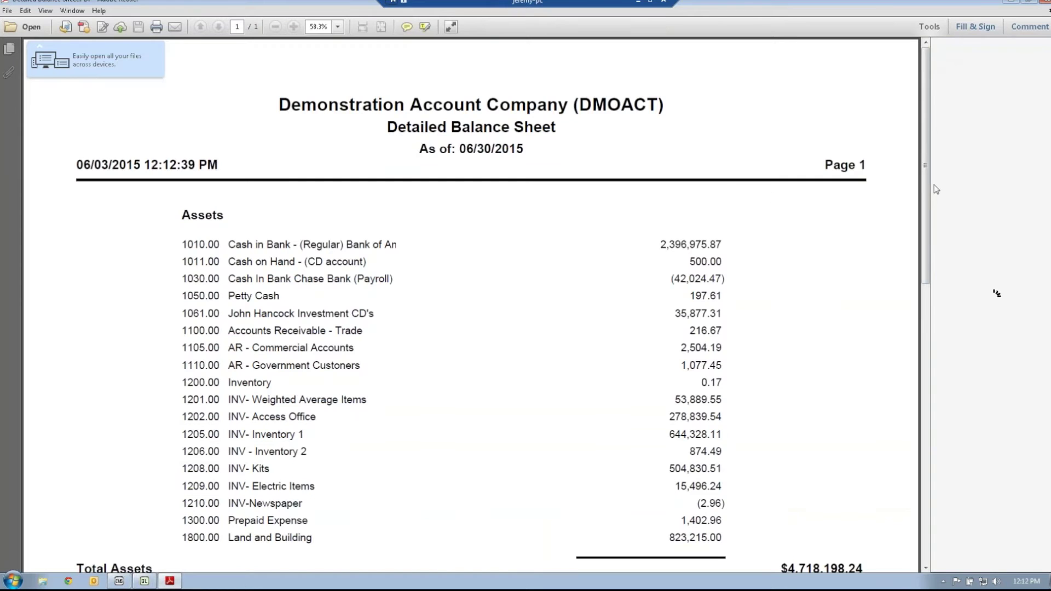
Check the balance sheet's as-of date and compare Total Assets with Total Liabilities and Net Worth.
left_click_drag(461, 147, 527, 151)
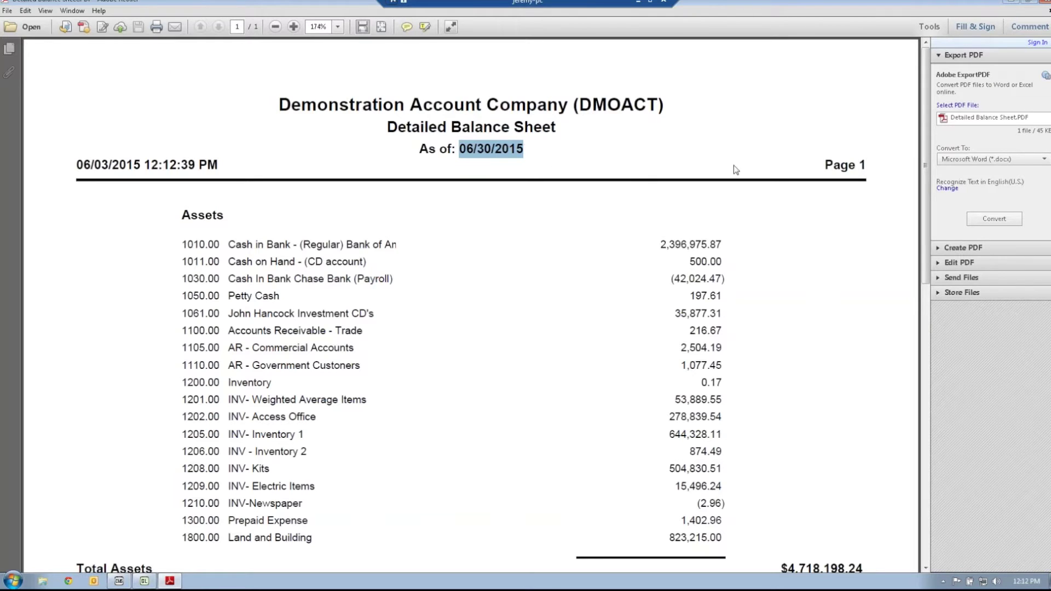
left_click_drag(925, 160, 926, 304)
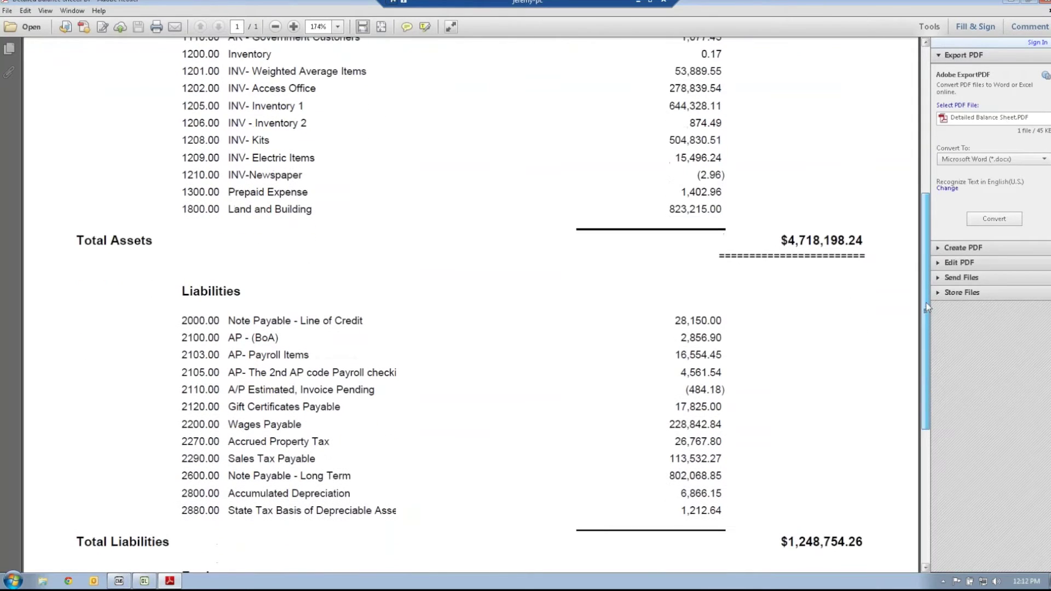
mouse_move(774, 240)
left_mouse_down()
mouse_move(846, 240)
mouse_move(779, 231)
left_mouse_up()
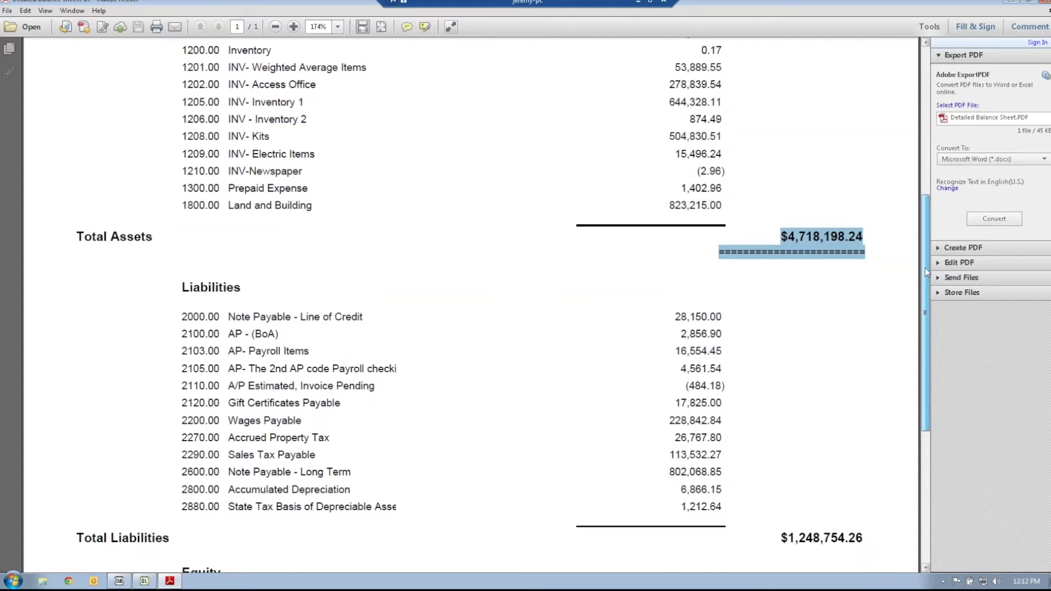
scroll(919, 311, "down", 3)
scroll(919, 311, "down", 4)
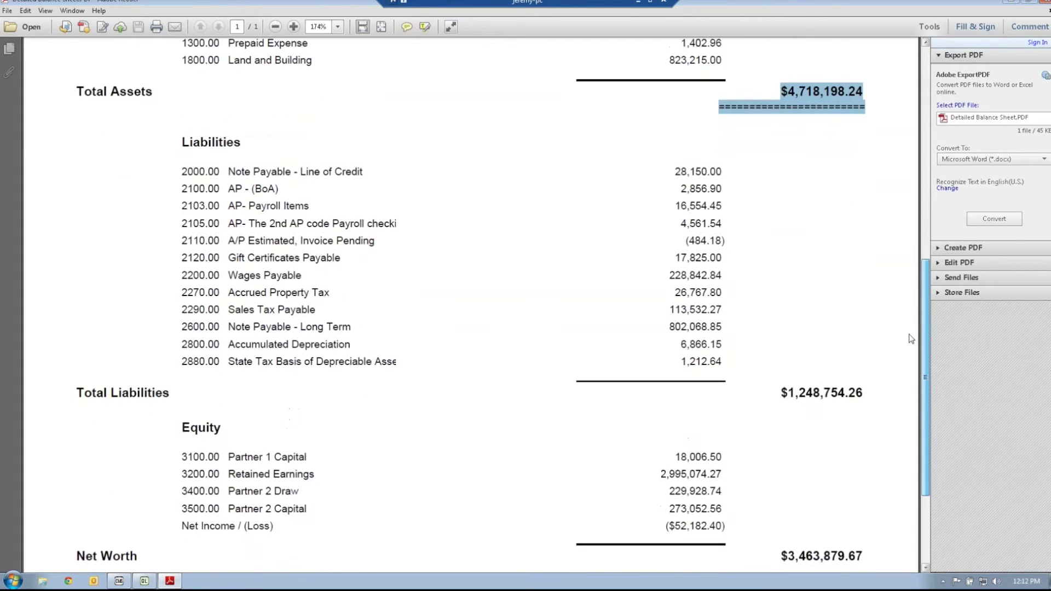
scroll(911, 350, "down", 2)
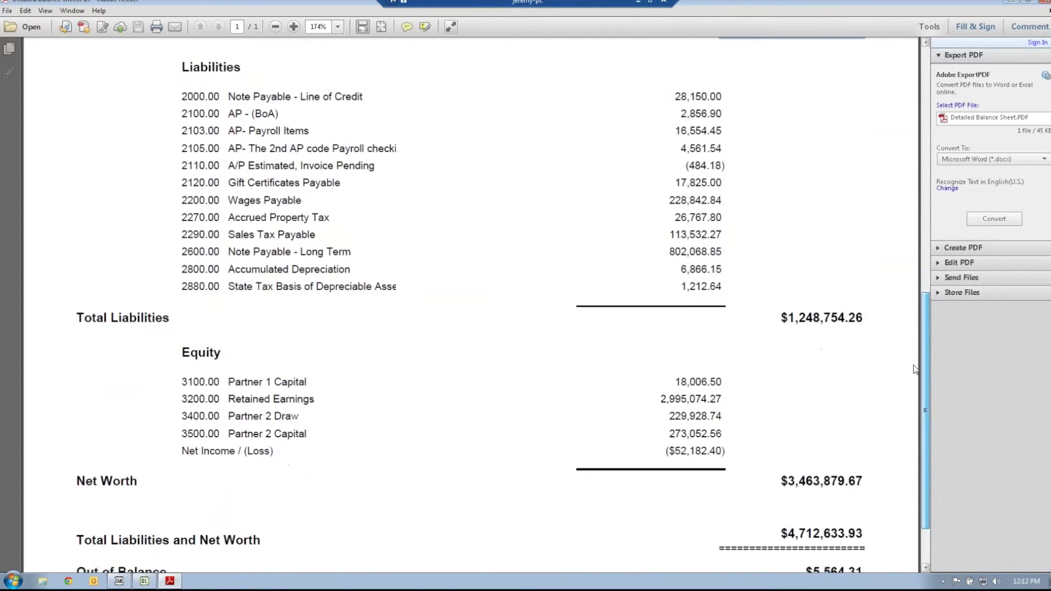
scroll(870, 449, "up", 1)
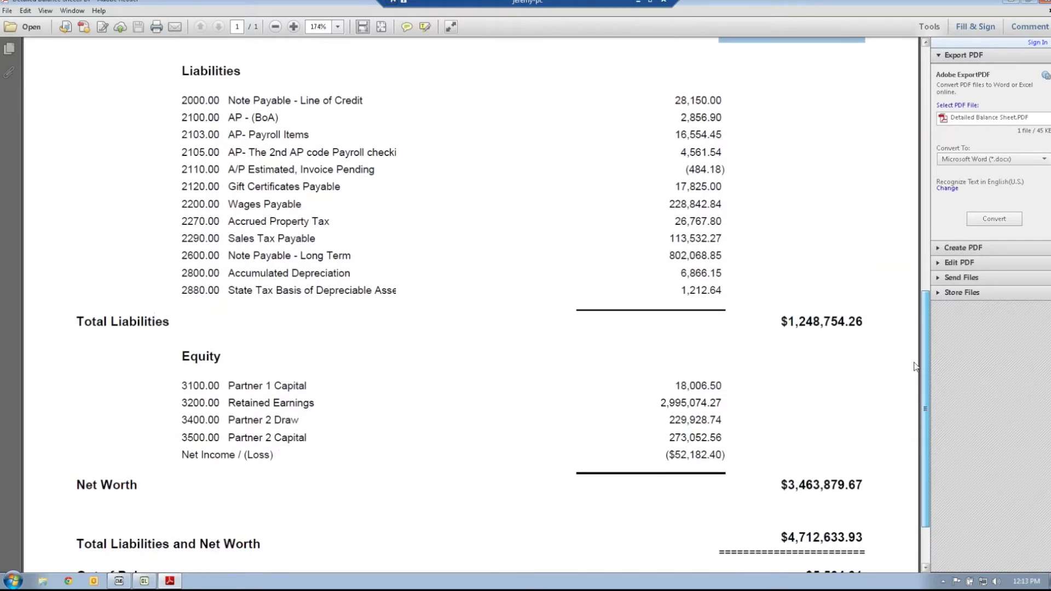
left_click(878, 542)
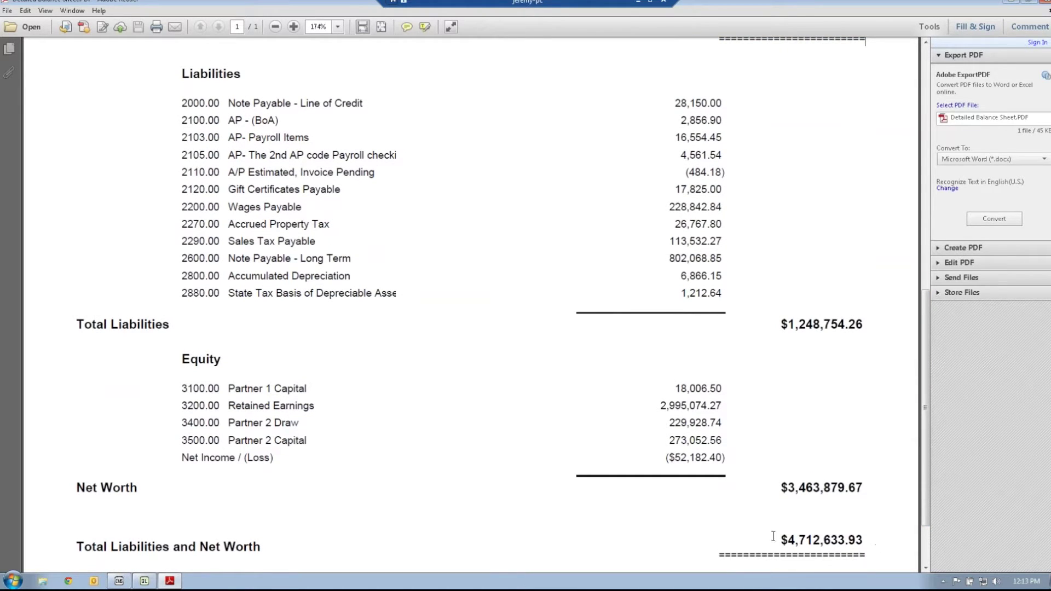
left_click_drag(799, 538, 867, 542)
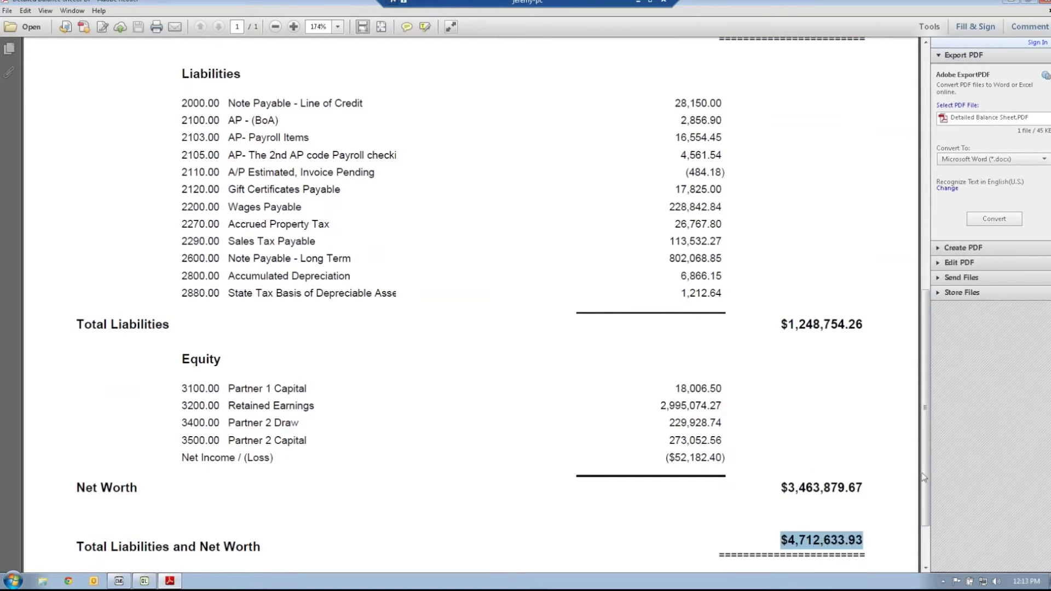
Check the Out of Balance amount at the end of the detailed balance sheet, close the report, and exit the balance sheet setup.
left_click_drag(928, 476, 931, 461)
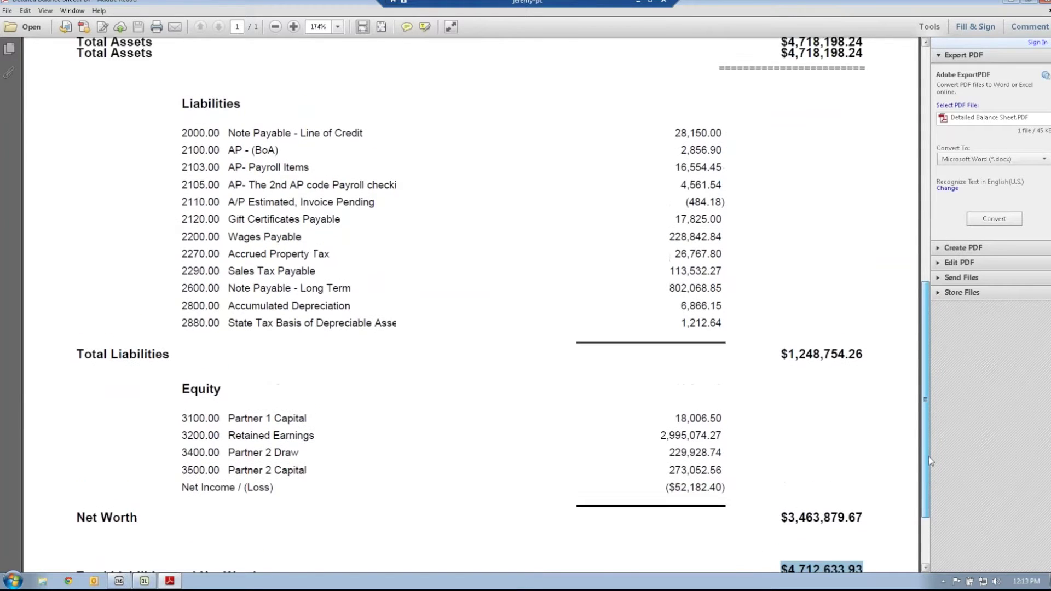
left_click_drag(931, 462, 931, 516)
left_click_drag(806, 496, 870, 498)
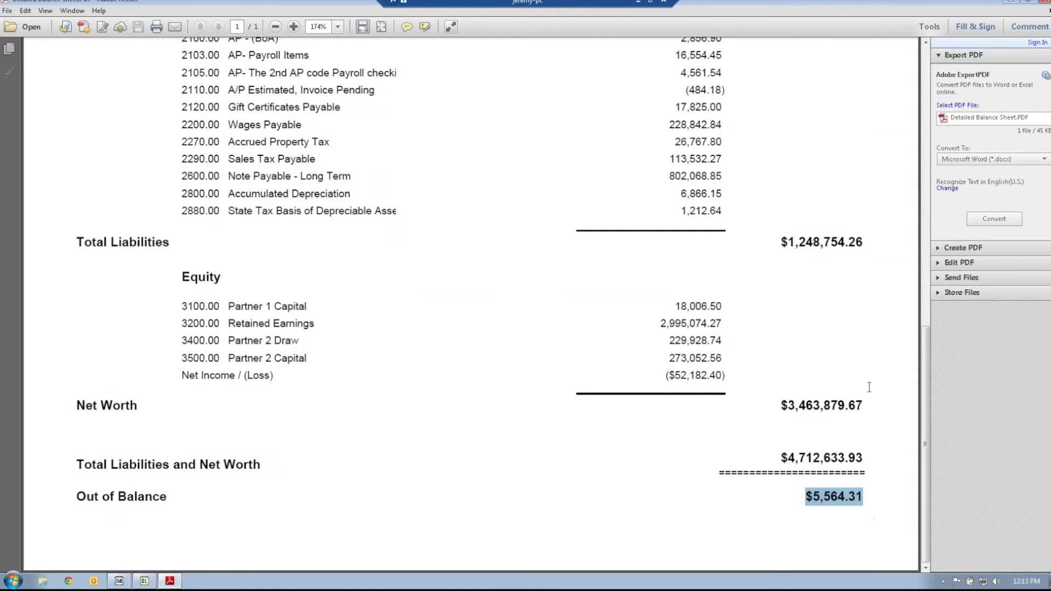
left_click(1044, 3)
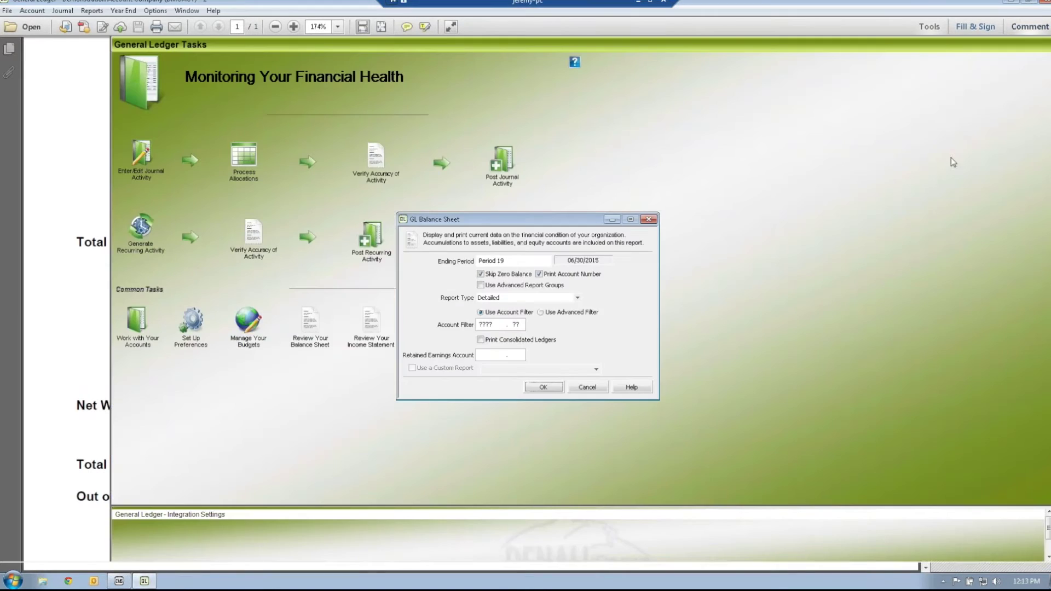
left_click(589, 388)
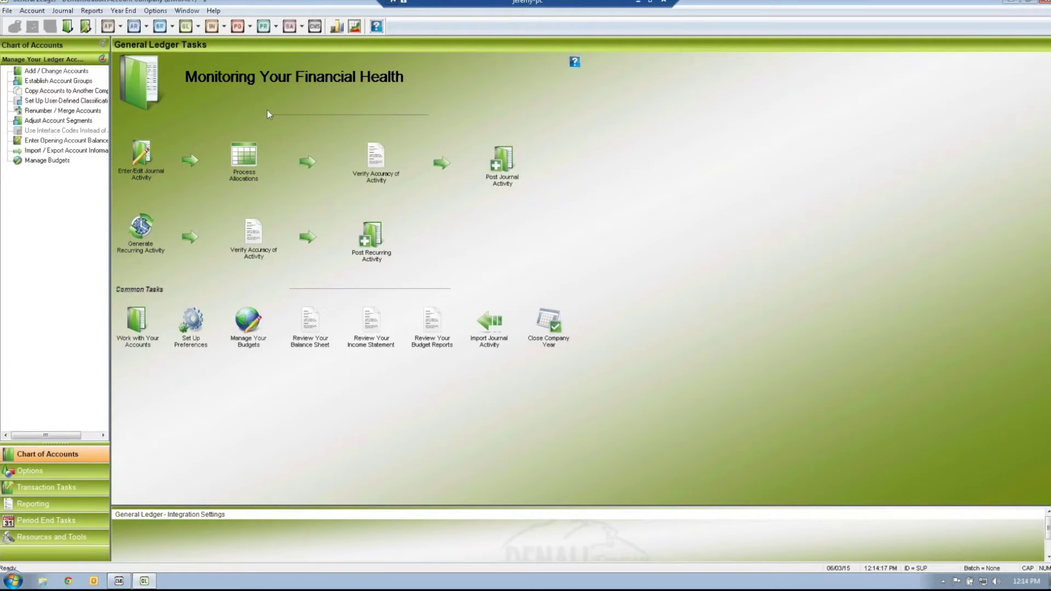
left_click(304, 343)
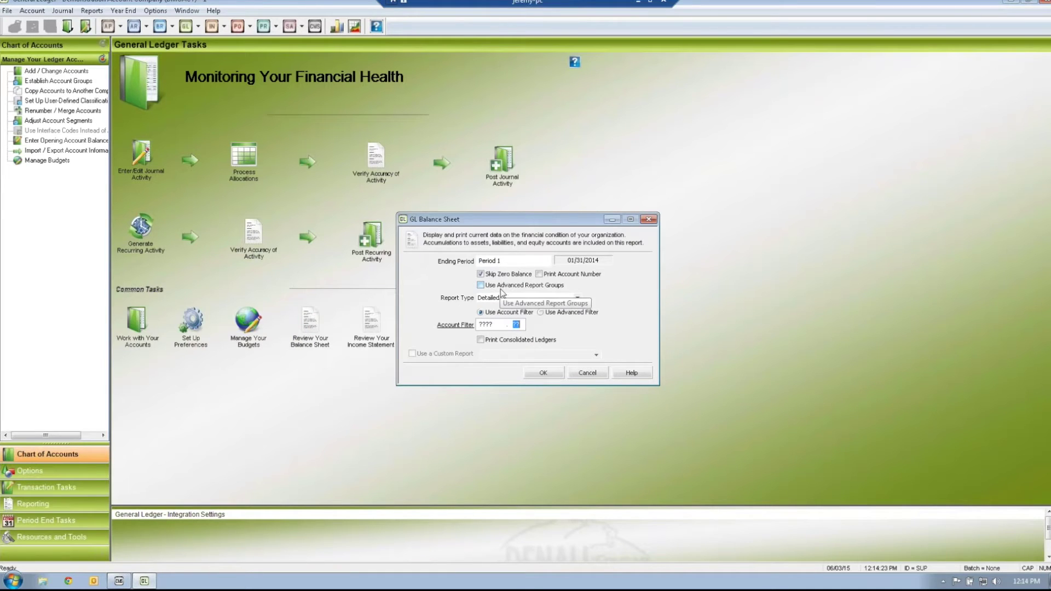
left_click(581, 374)
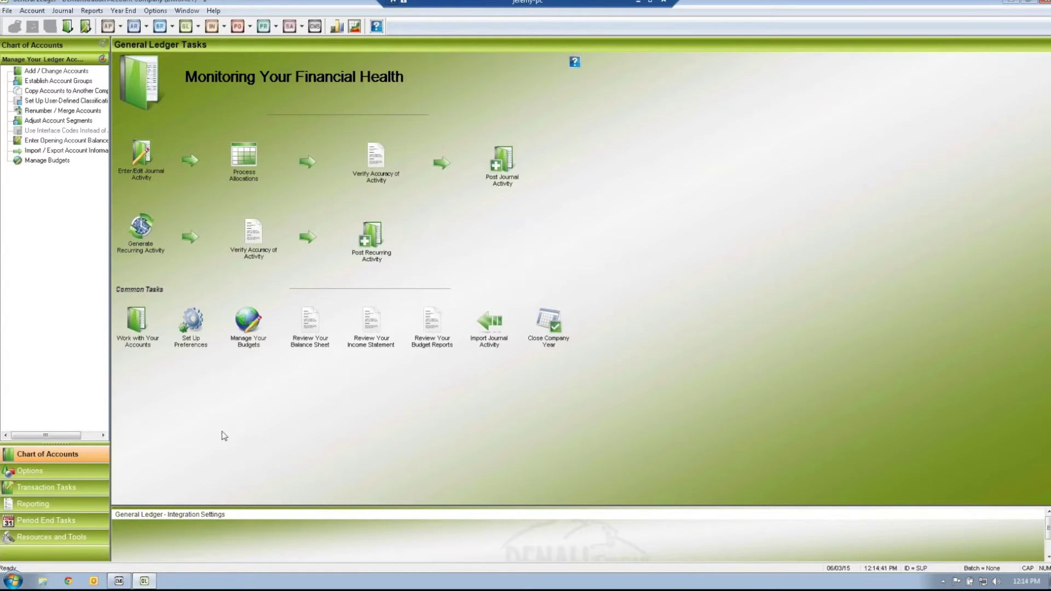
Switch to the Controller module to view the company backup setup, cancel it, and return to General Ledger.
left_click(119, 581)
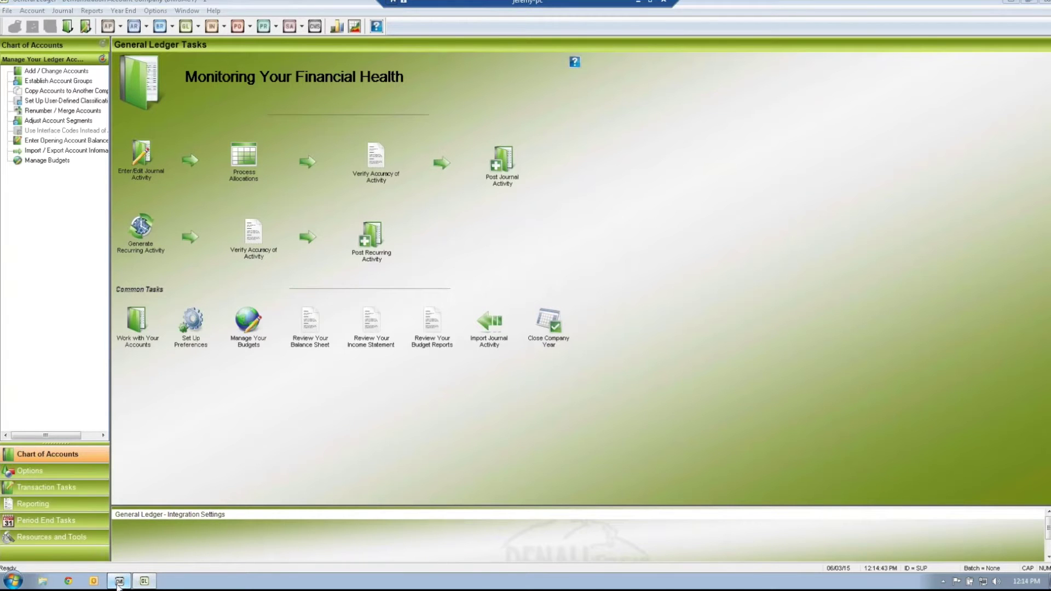
left_click(396, 336)
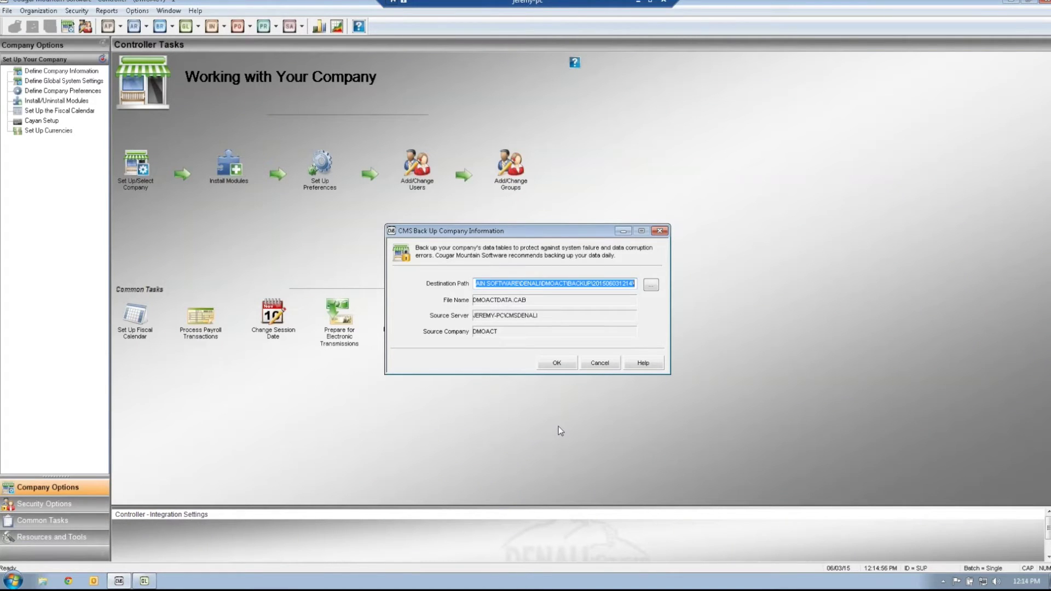
left_click(598, 364)
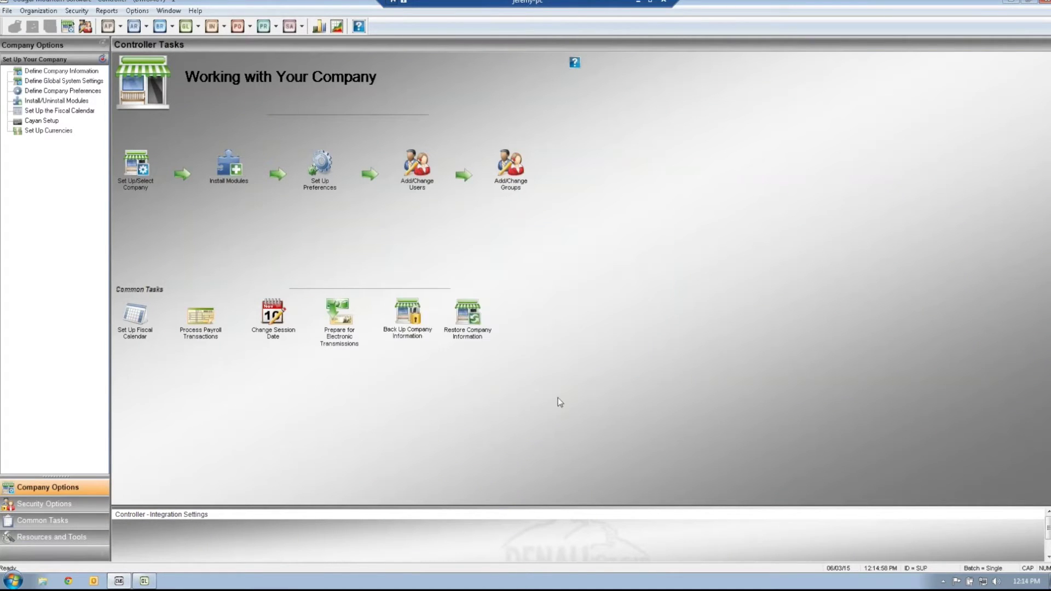
left_click(144, 581)
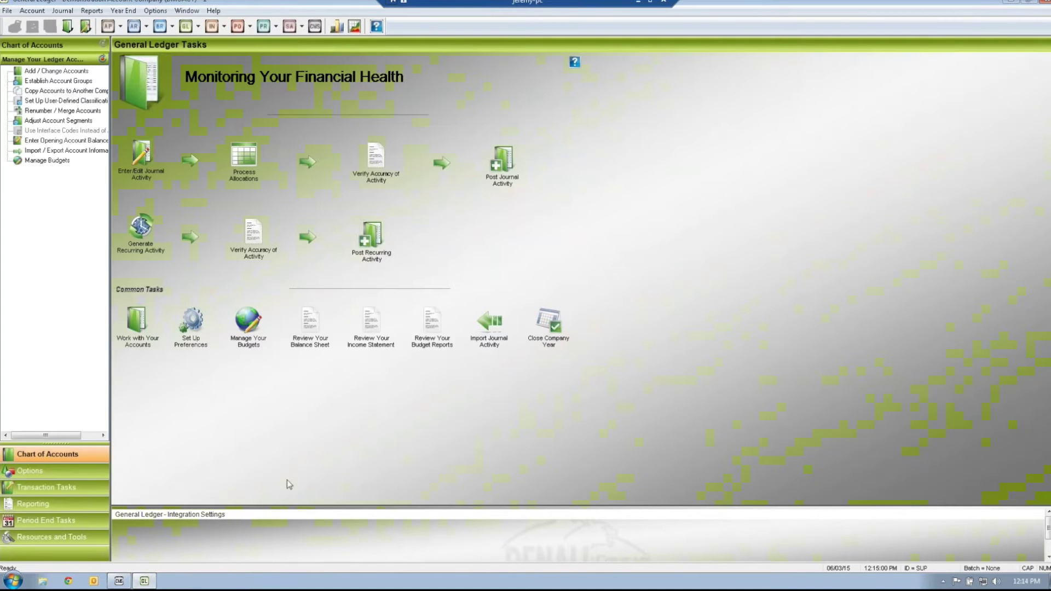
Recalculate the General Ledger period table with the account number left blank, and acknowledge the completion message.
left_click(156, 11)
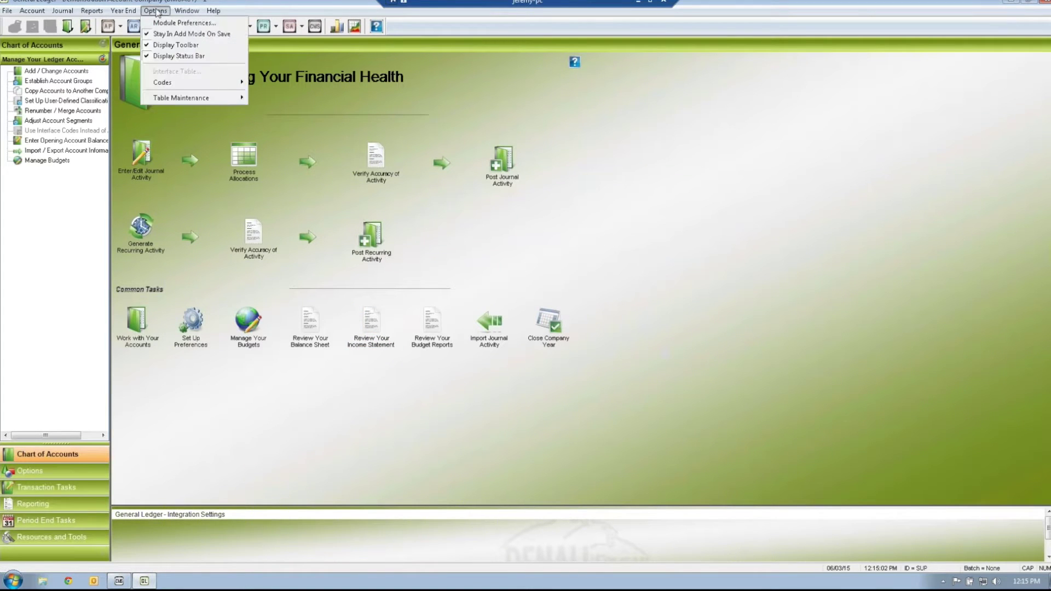
mouse_move(181, 102)
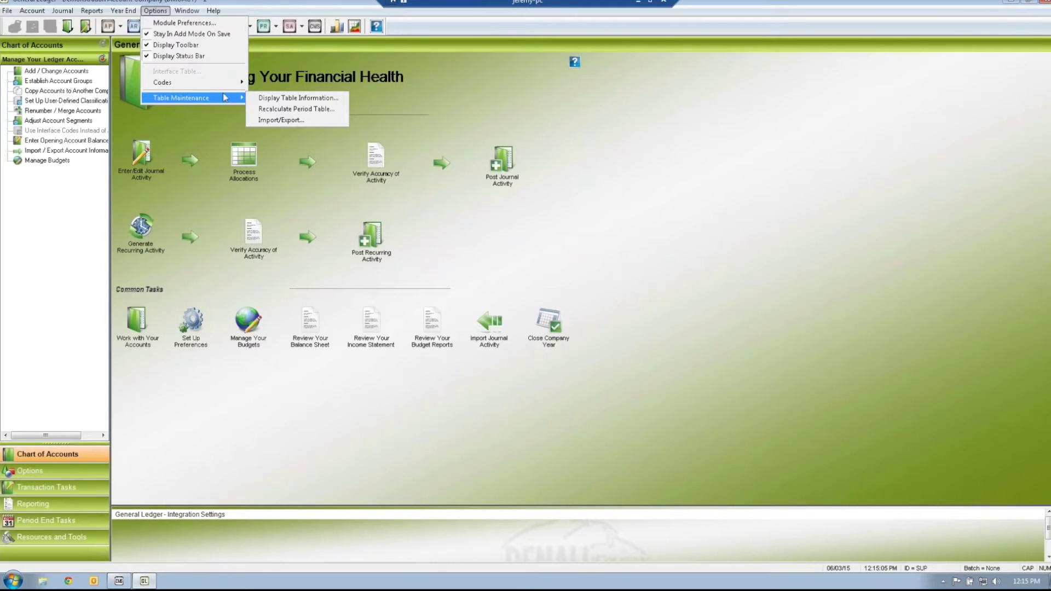
left_click(332, 109)
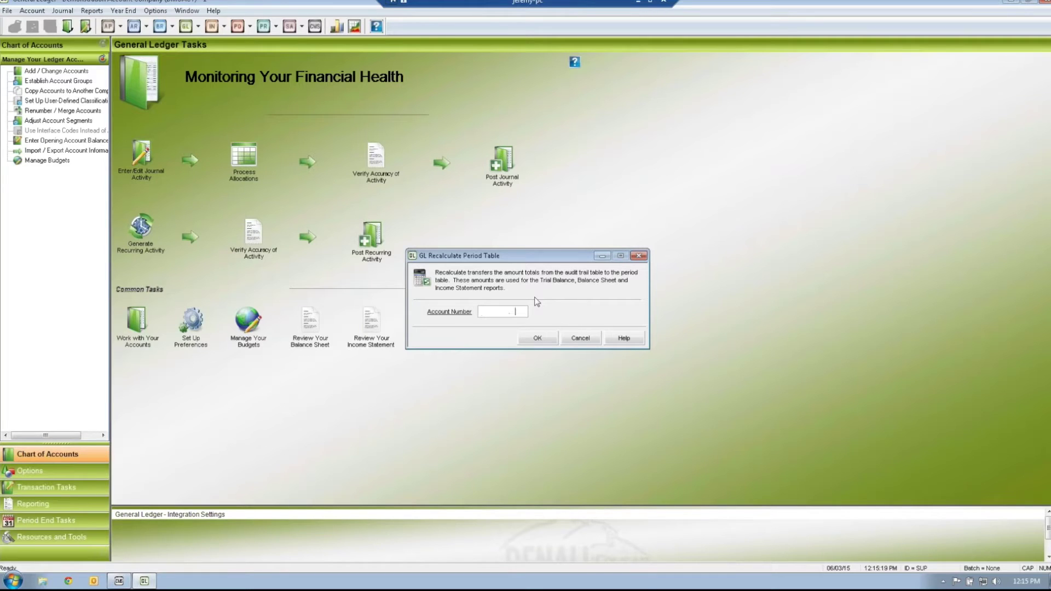
key("Tab")
left_click(536, 339)
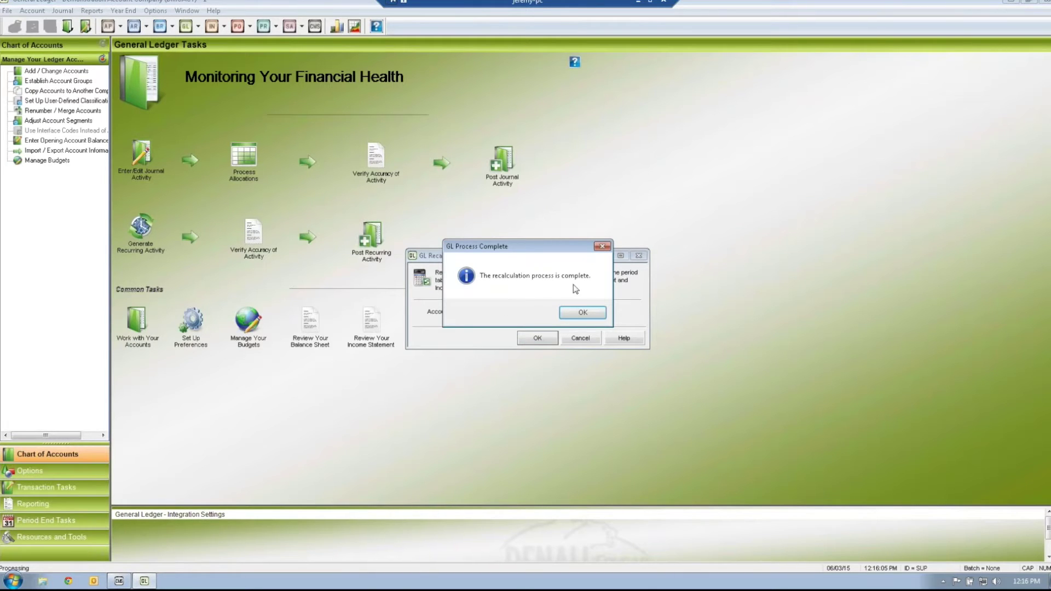
left_click(579, 314)
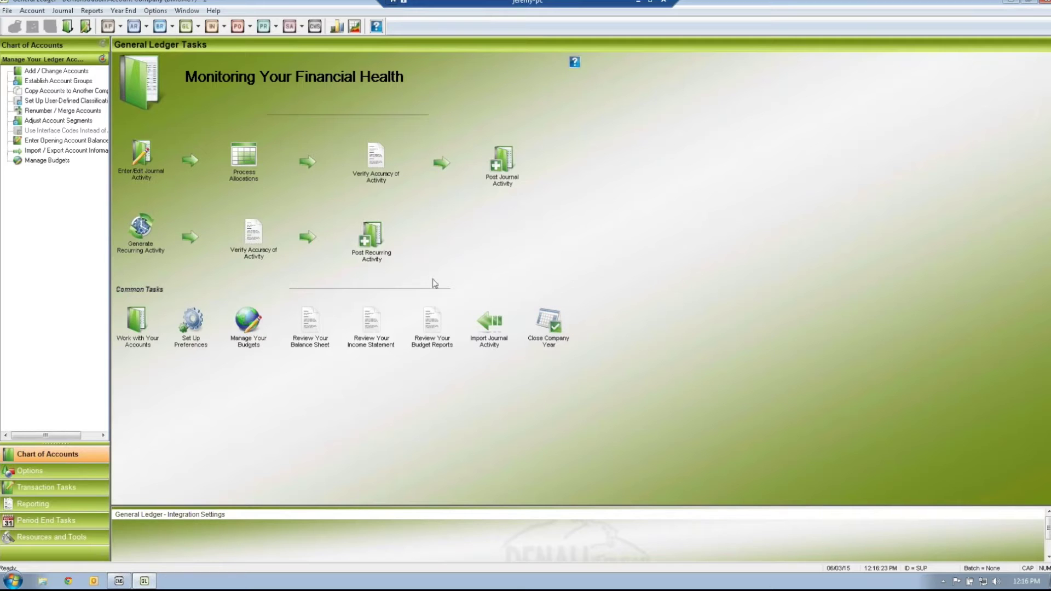
Run the Detailed balance sheet for ending period 19 without account numbers and output it to the screen.
left_click(313, 327)
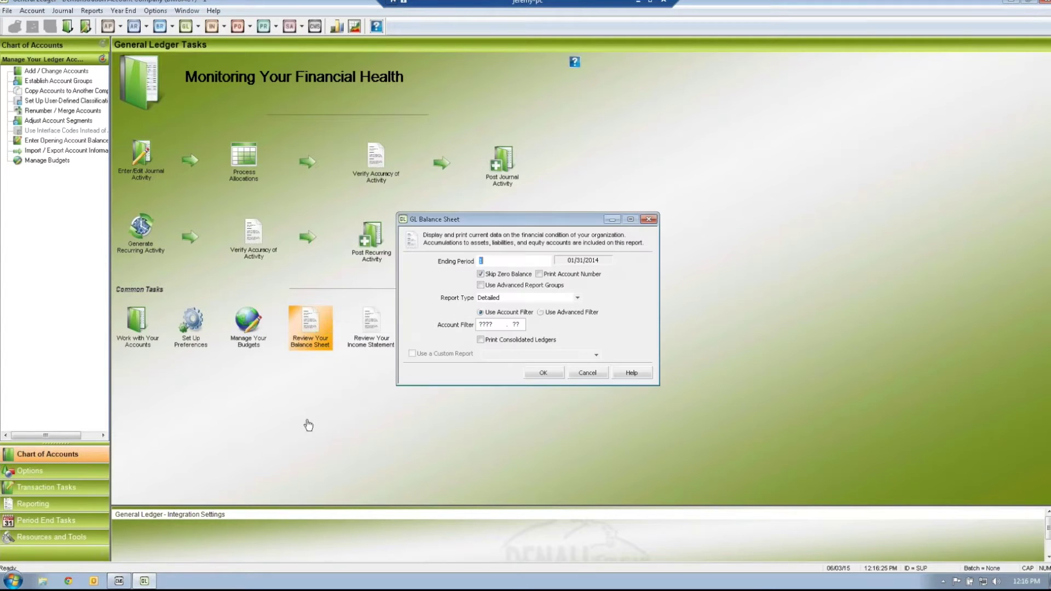
type("19")
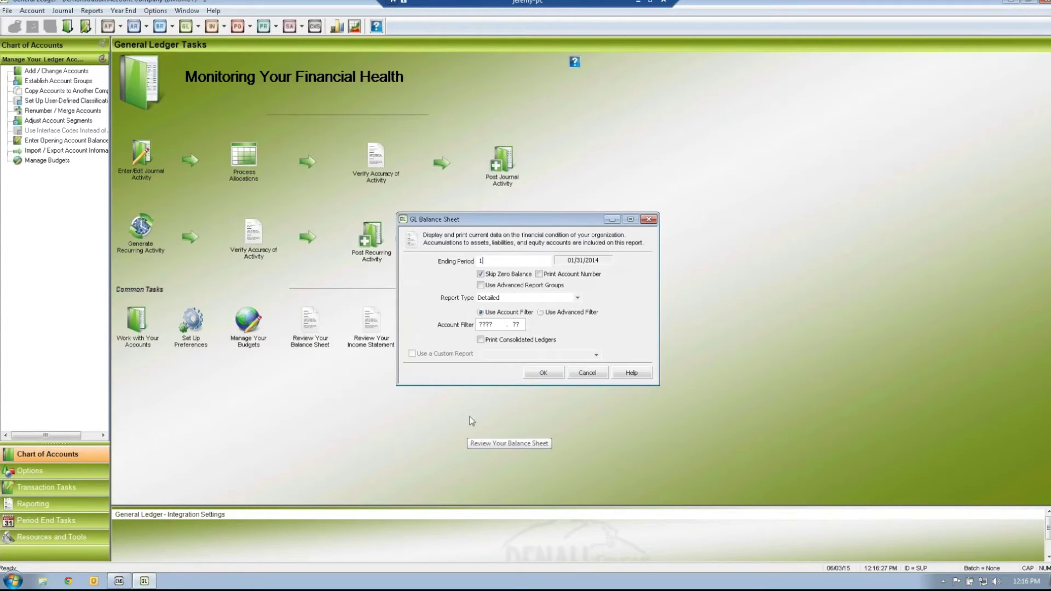
key("Tab")
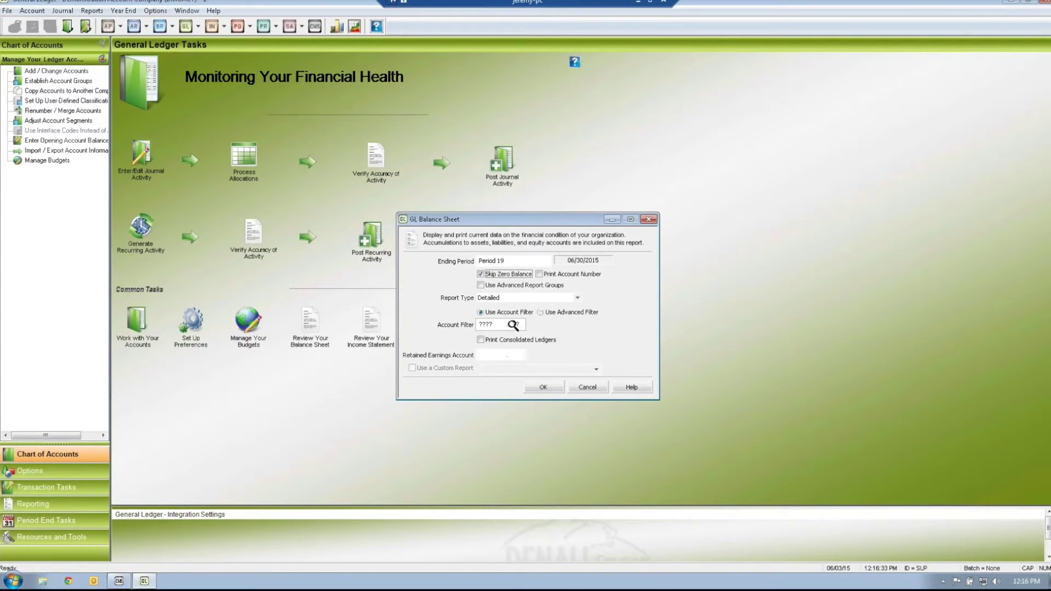
left_click(543, 387)
left_click(494, 340)
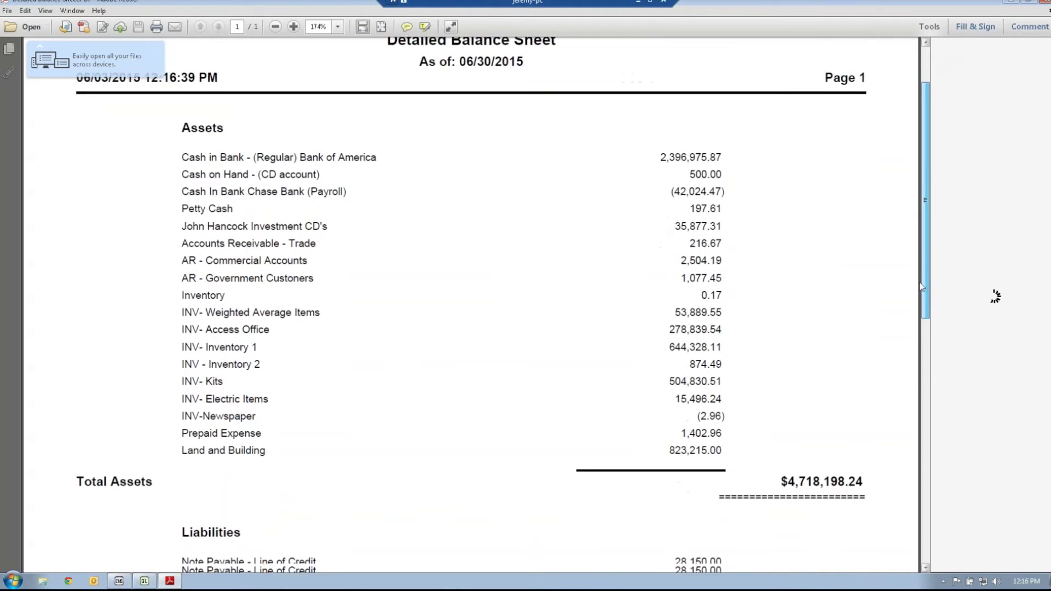
Compare Total Assets with Total Liabilities and Net Worth on the recalculated balance sheet, and check the Out of Balance amount.
left_click_drag(779, 479, 856, 480)
left_click_drag(926, 309, 920, 418)
left_click_drag(917, 429, 926, 501)
left_click_drag(784, 554, 858, 558)
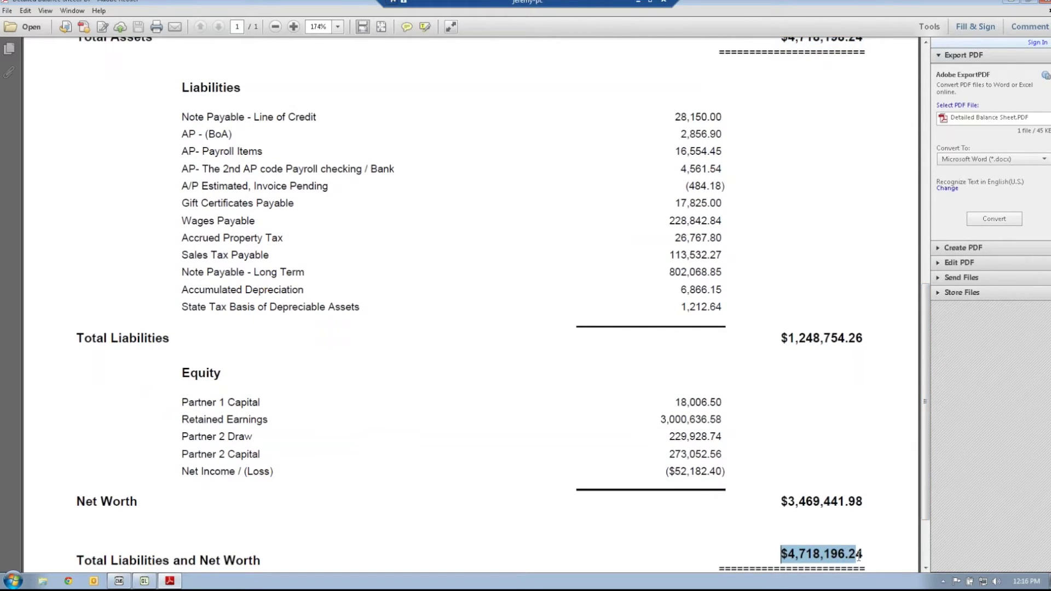
scroll(898, 490, "down", 3)
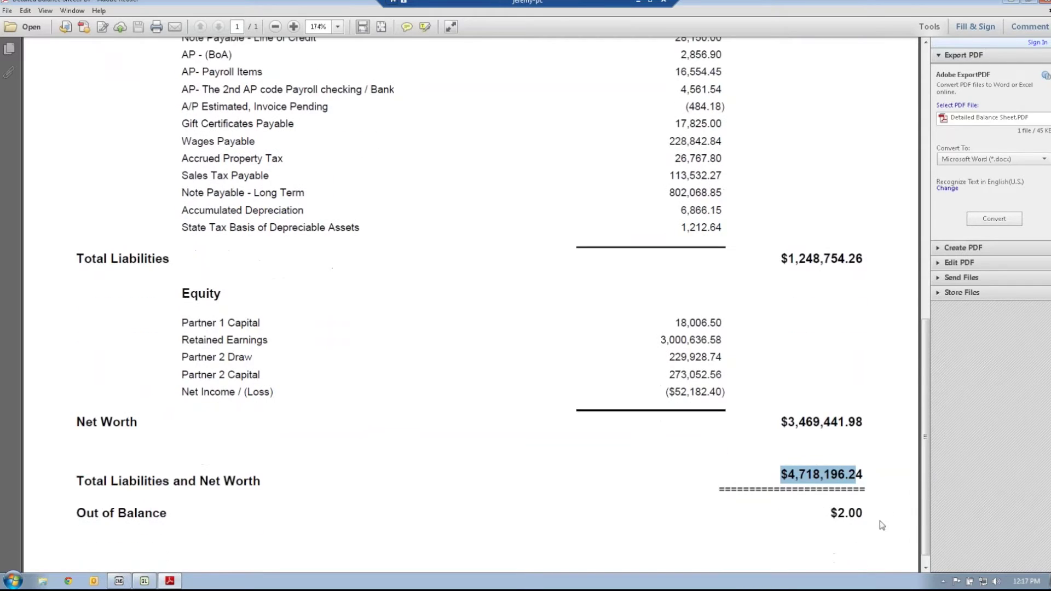
left_click_drag(830, 512, 867, 512)
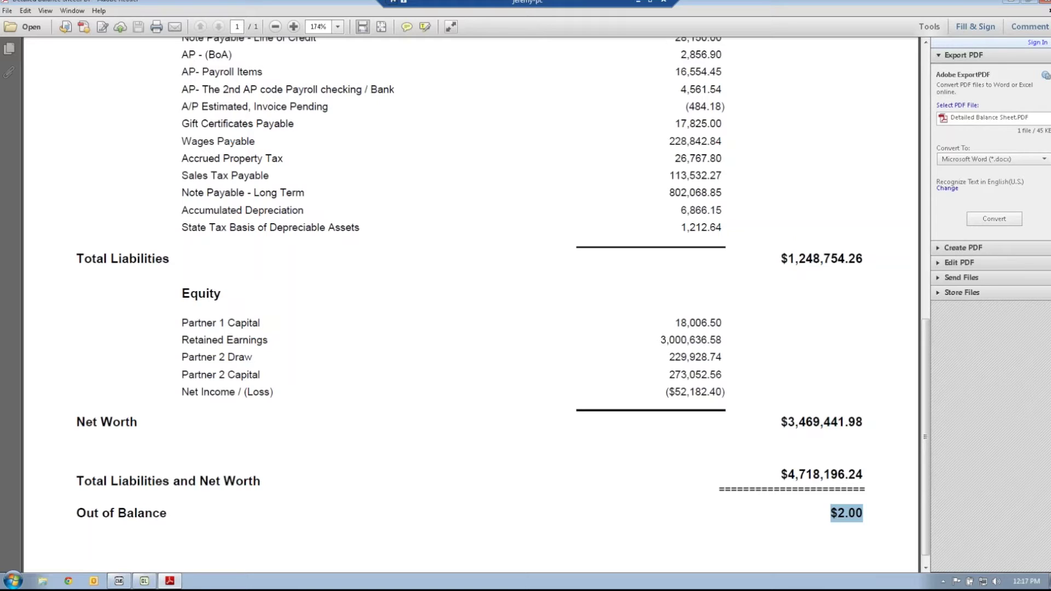
left_click(878, 516)
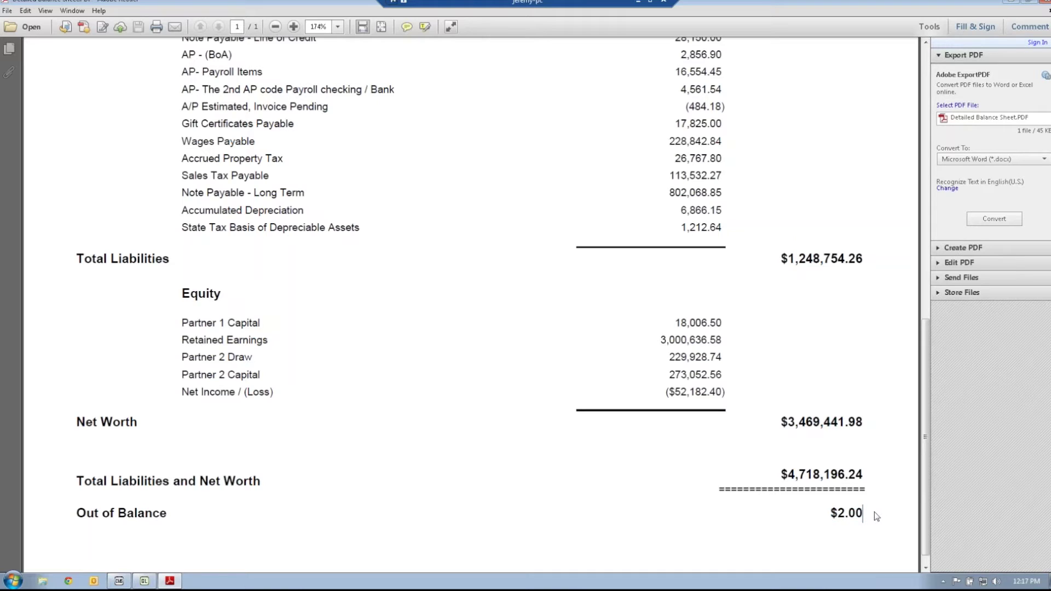
Review the Out of Balance amount against the Total Assets, Total Liabilities and Net Worth figures on the period 19 balance sheet.
left_click_drag(832, 513, 866, 517)
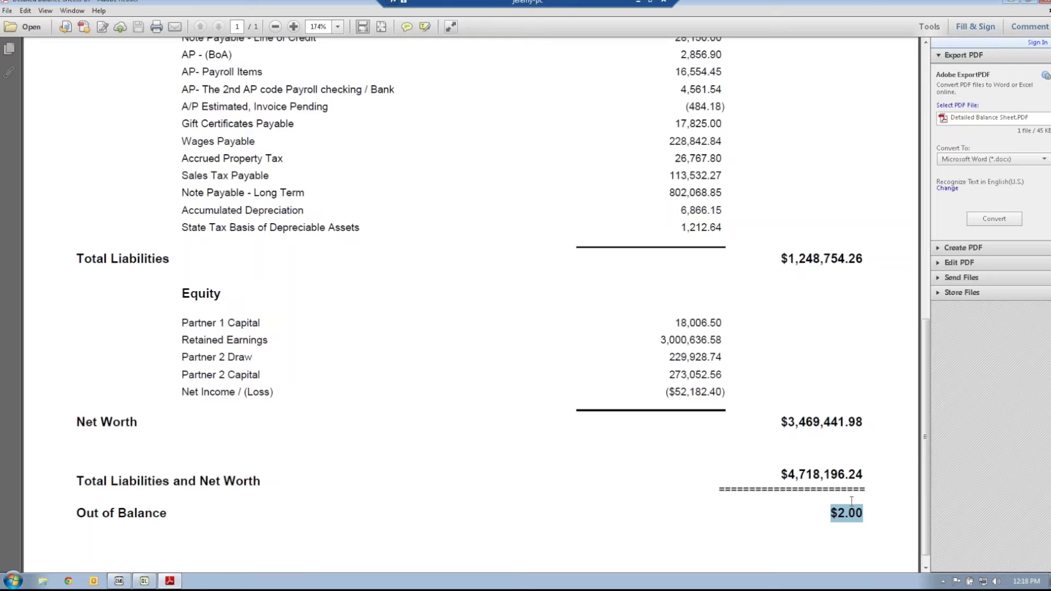
left_click_drag(928, 523, 935, 434)
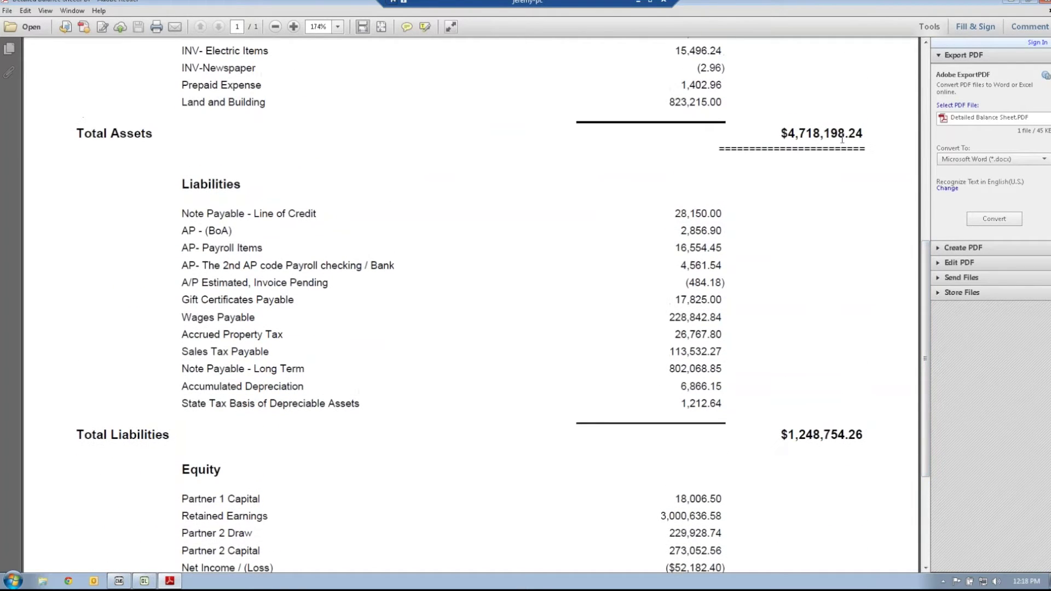
left_click_drag(929, 292, 930, 373)
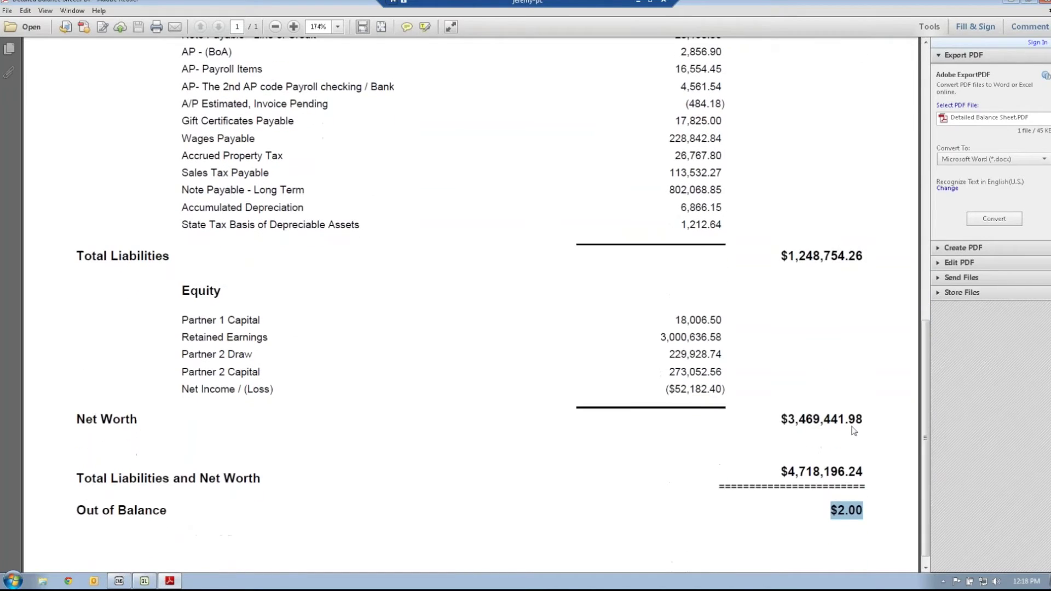
left_click(824, 512)
double_click(846, 510)
left_click(870, 511)
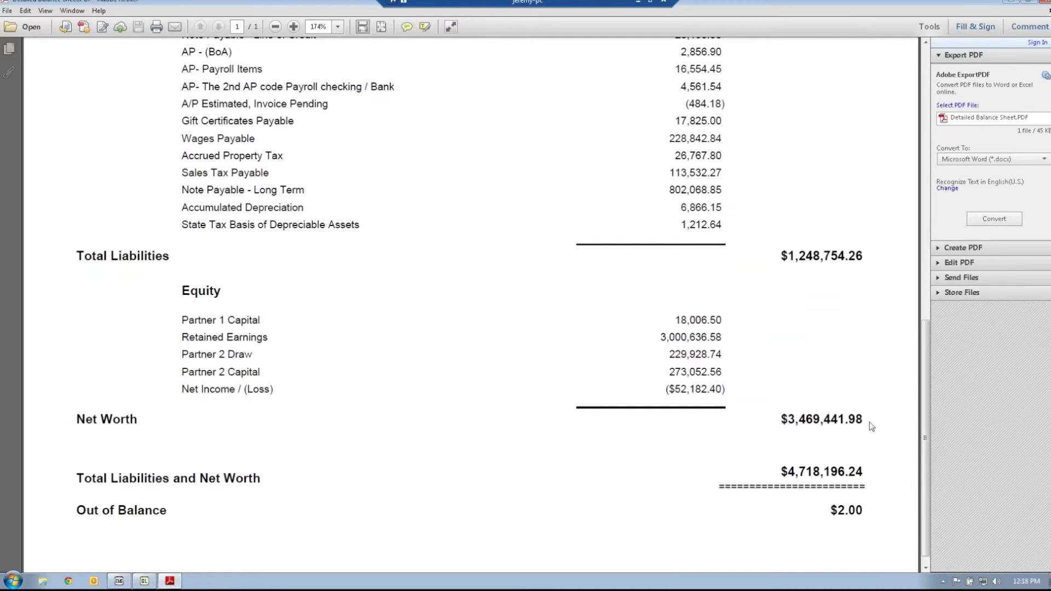
scroll(870, 418, "up", 3)
scroll(864, 410, "up", 4)
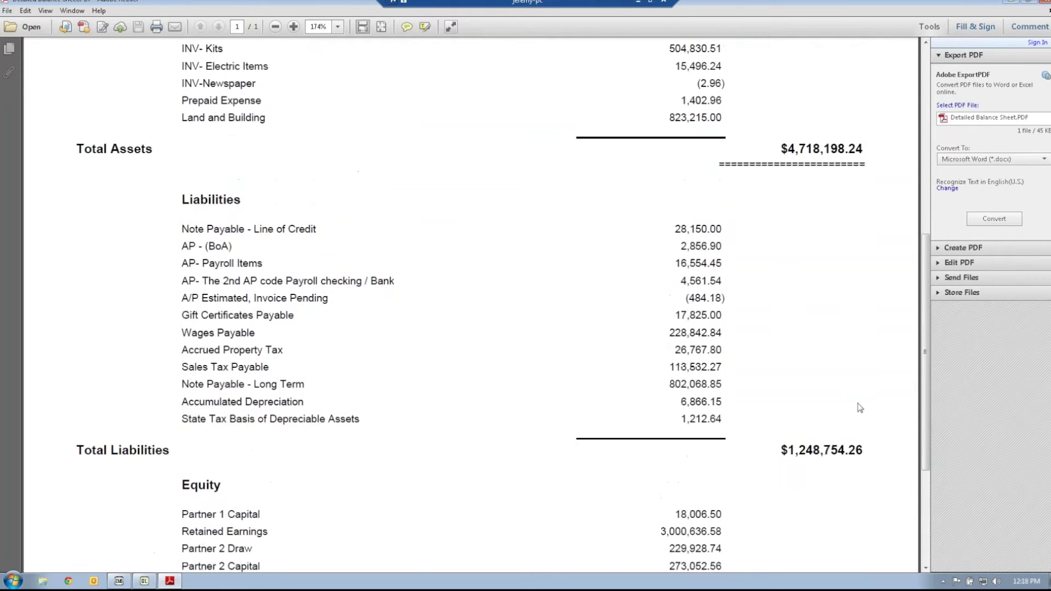
scroll(859, 402, "up", 2)
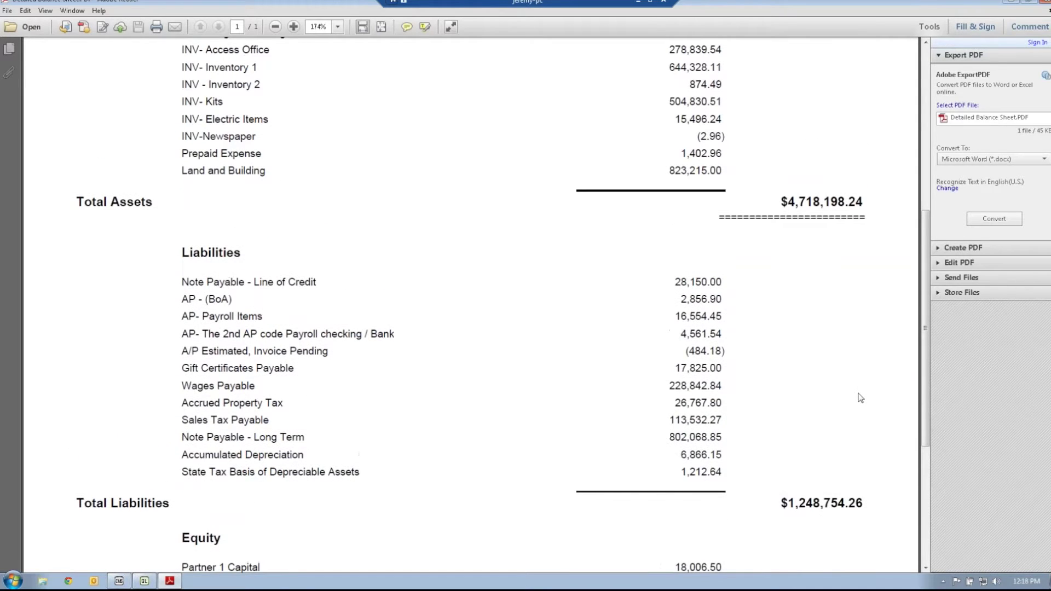
scroll(861, 398, "down", 6)
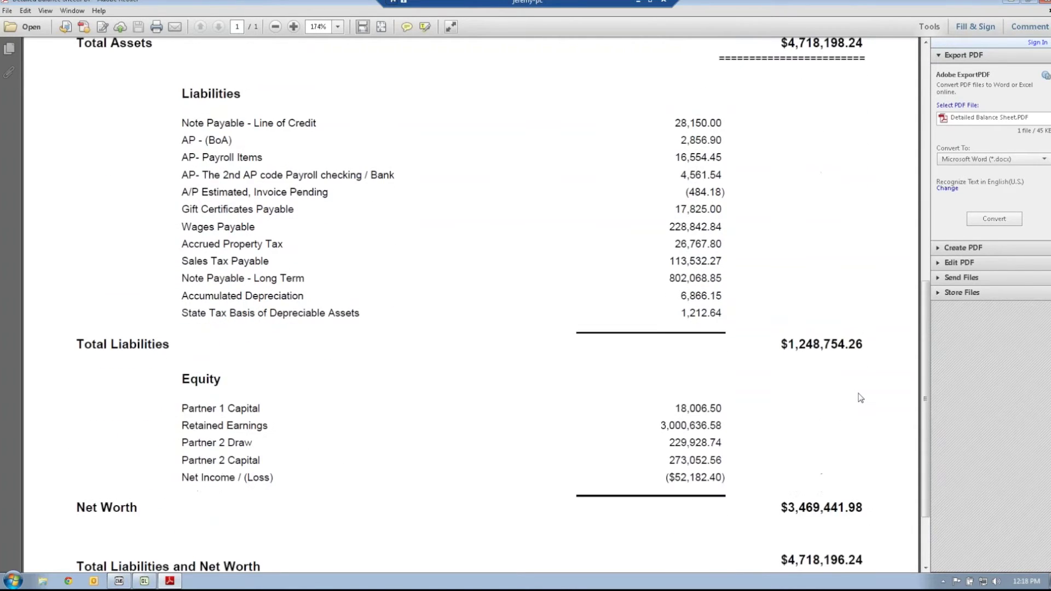
scroll(860, 398, "down", 1)
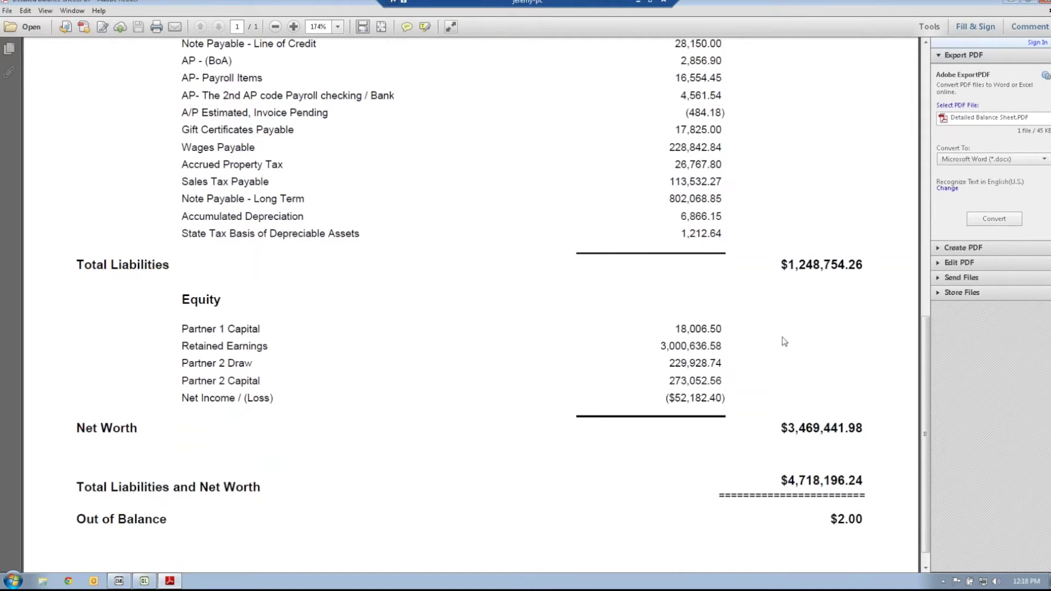
Examine the Retained Earnings amount alongside the Out of Balance amount, and close the report and its setup dialog.
scroll(782, 336, "up", 2)
scroll(783, 335, "up", 1)
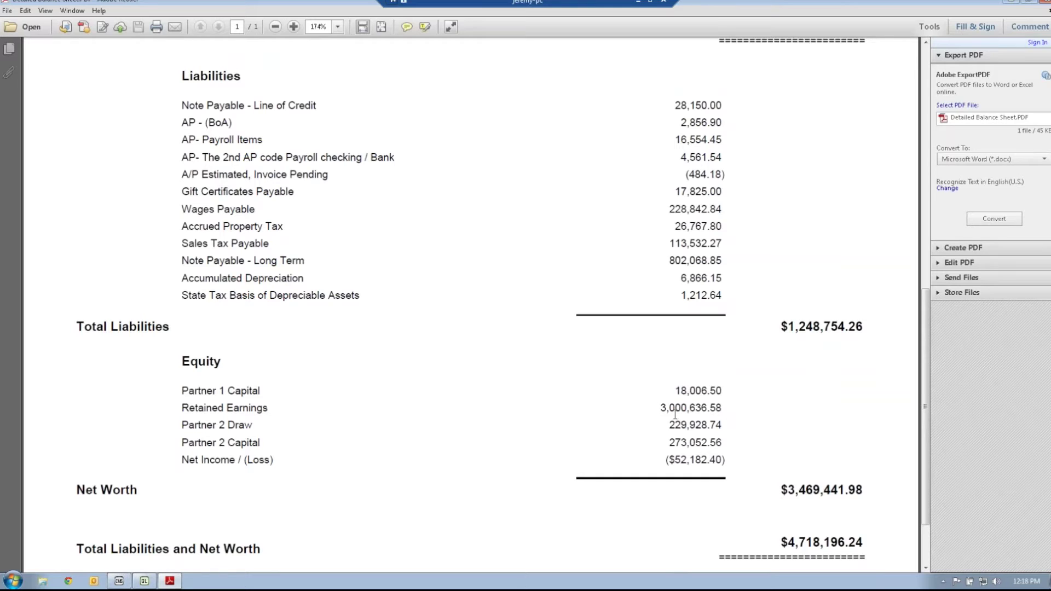
left_click_drag(664, 408, 723, 408)
scroll(803, 435, "down", 2)
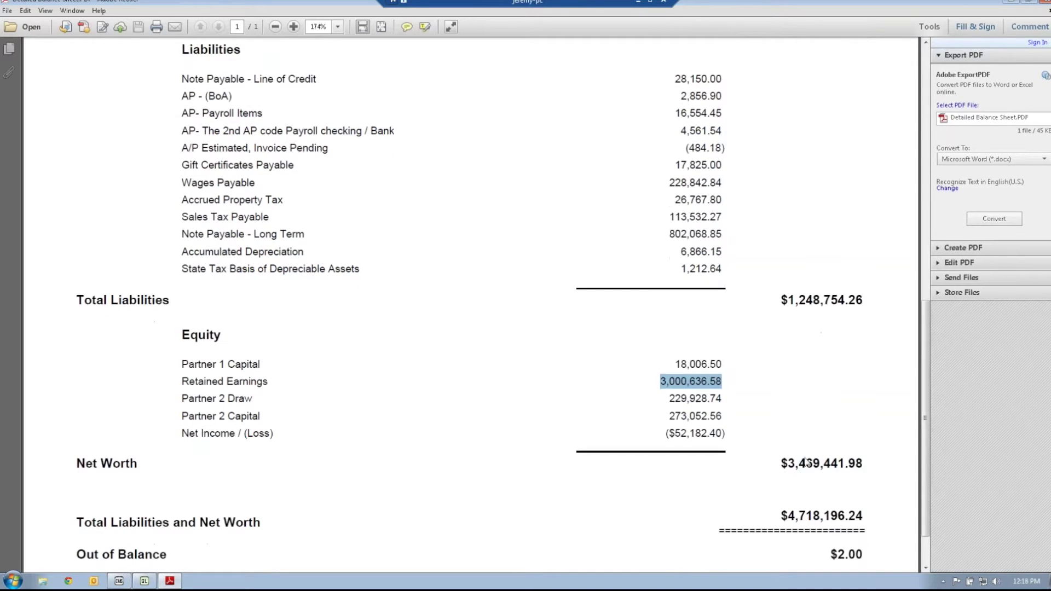
left_click_drag(820, 532, 863, 534)
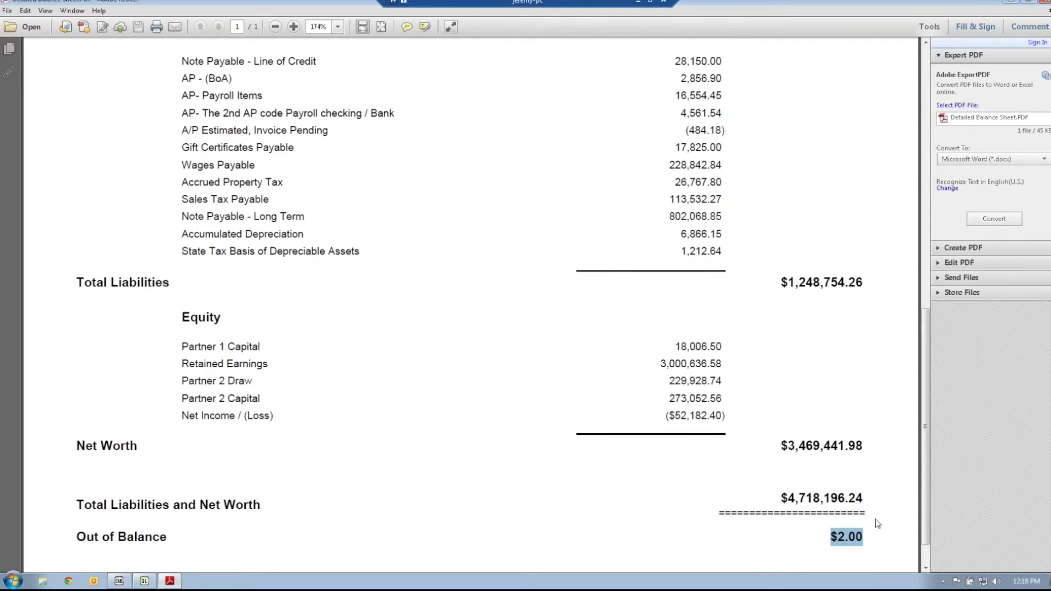
scroll(877, 524, "down", 1)
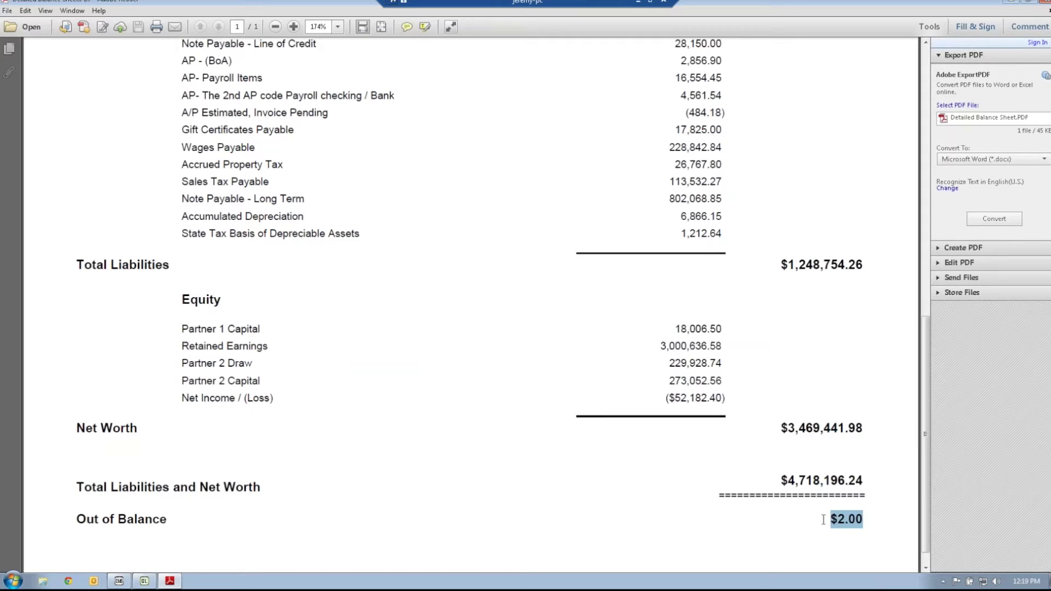
left_click_drag(825, 520, 867, 520)
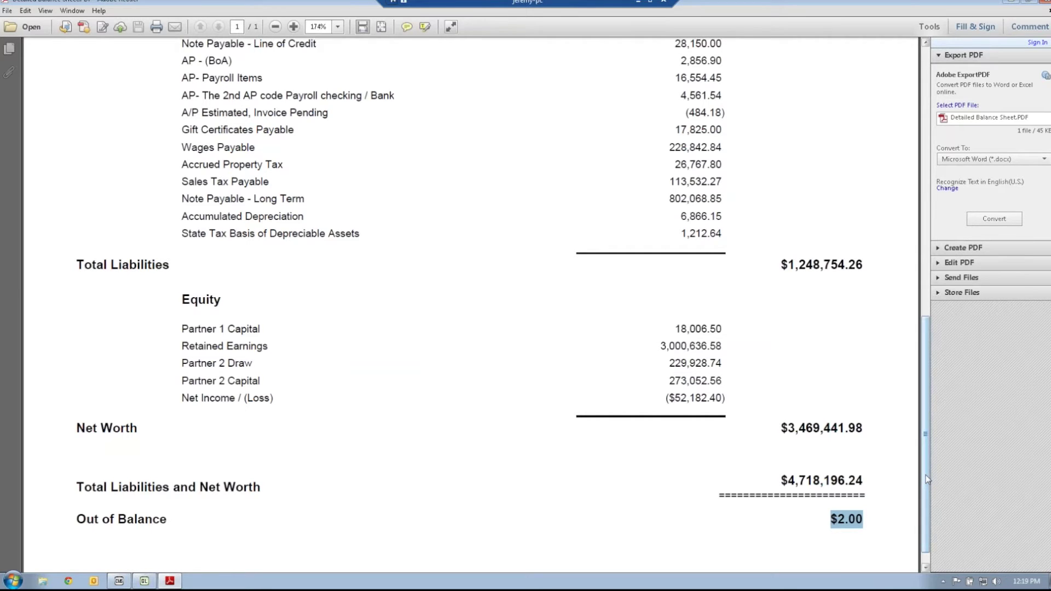
left_click_drag(925, 485, 931, 172)
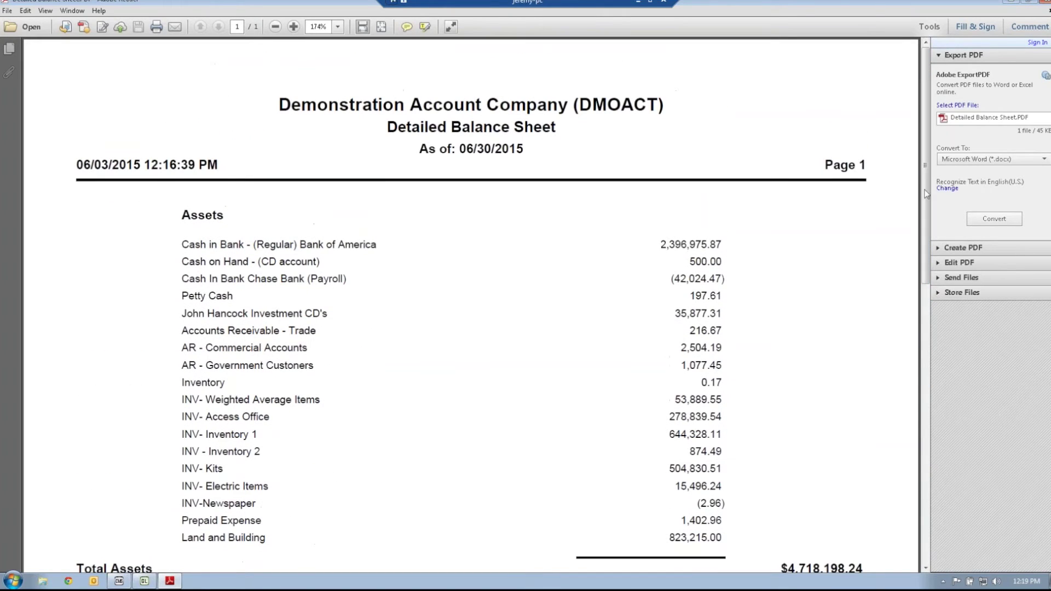
left_click(1044, 3)
left_click(592, 387)
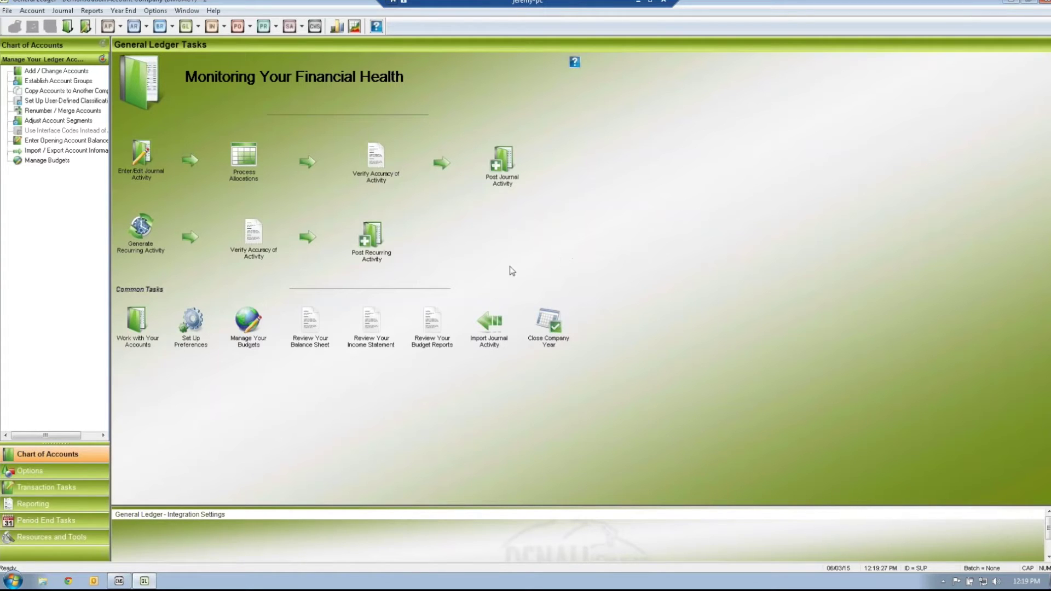
Run the Detailed balance sheet for ending period 12 with account numbers printed, and output it to the screen.
left_click(317, 331)
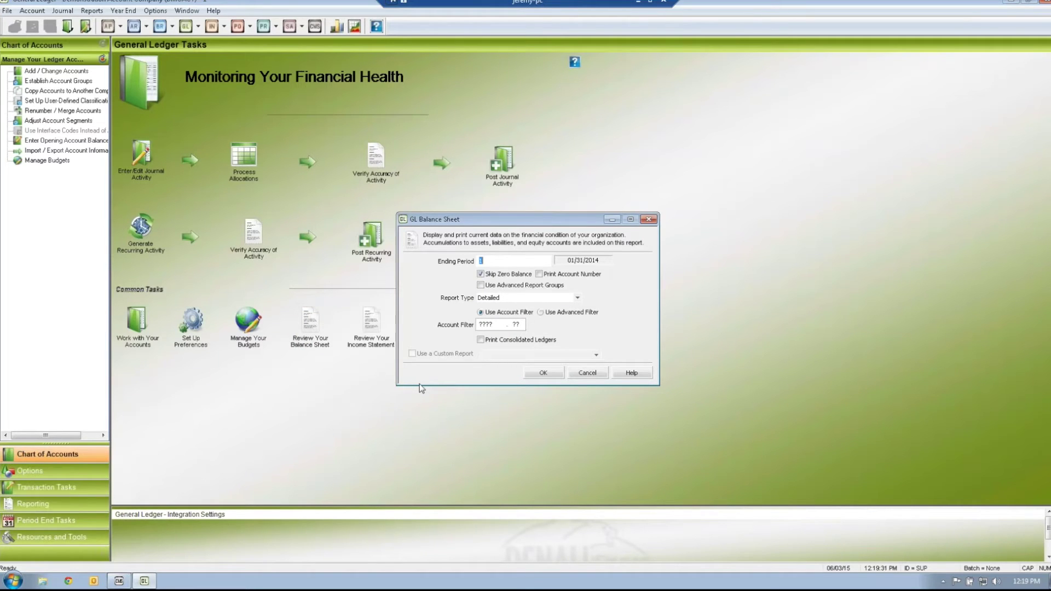
type("19")
key("Tab")
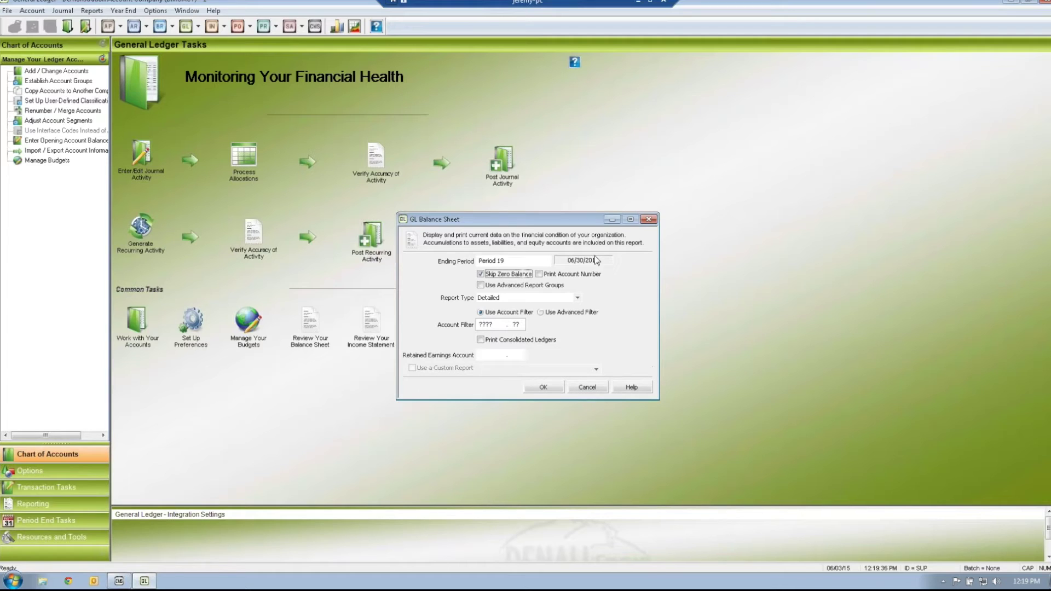
left_click(530, 262)
type("12")
key("Tab")
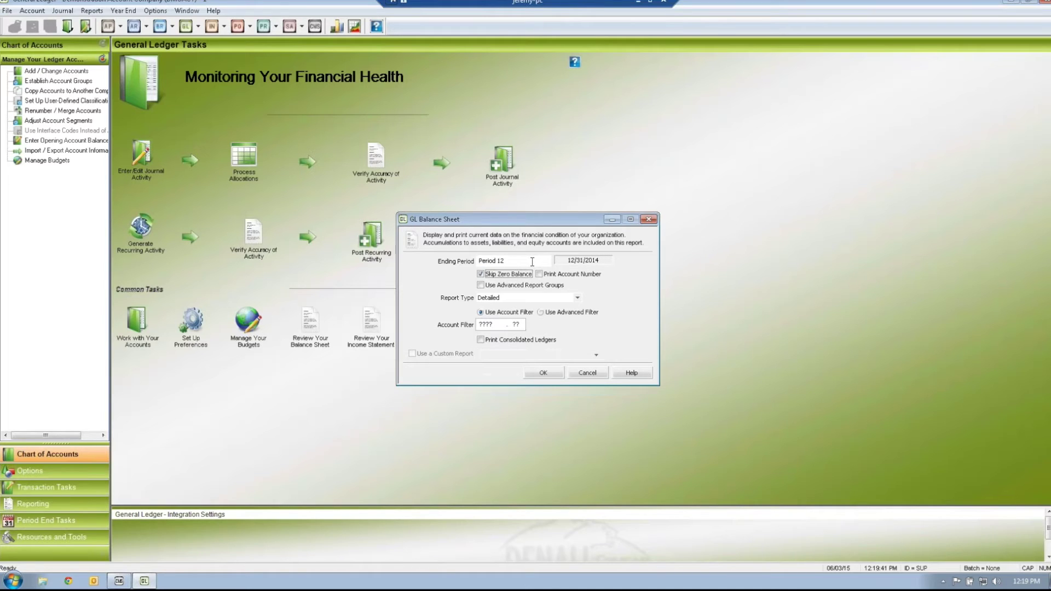
left_click(539, 274)
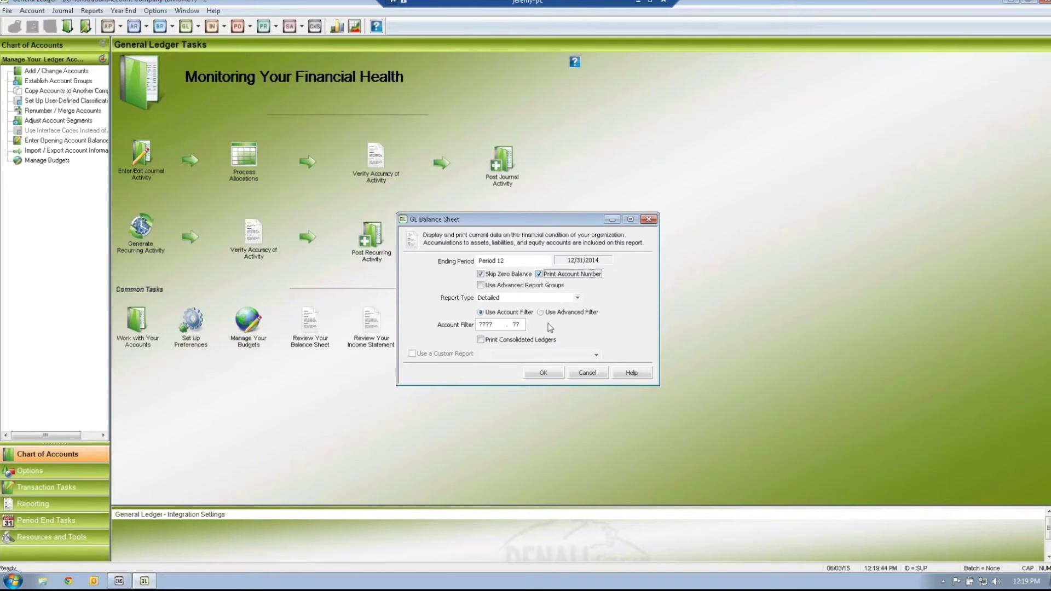
left_click(543, 373)
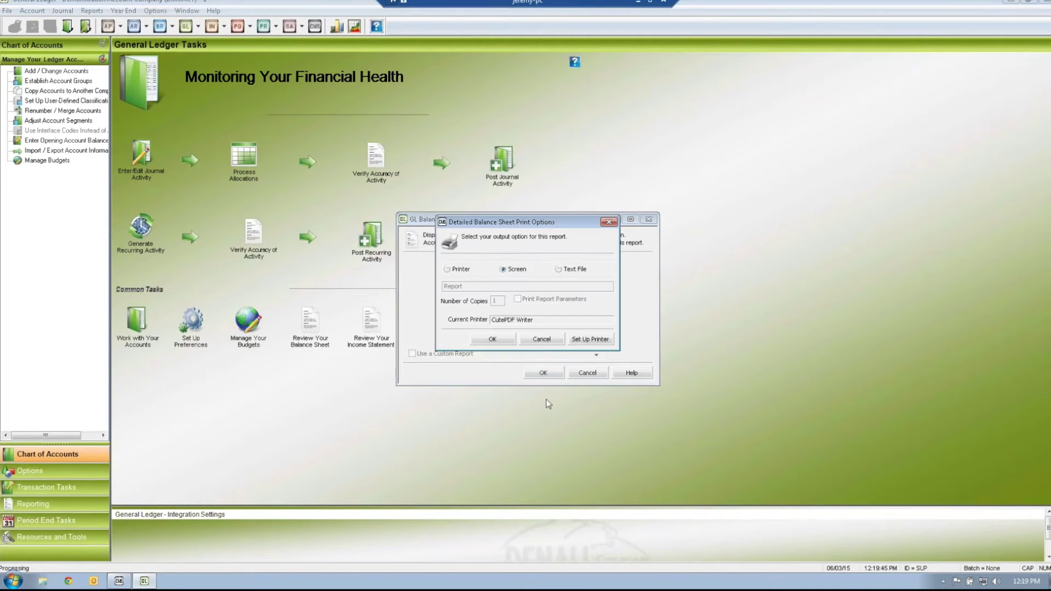
left_click(494, 340)
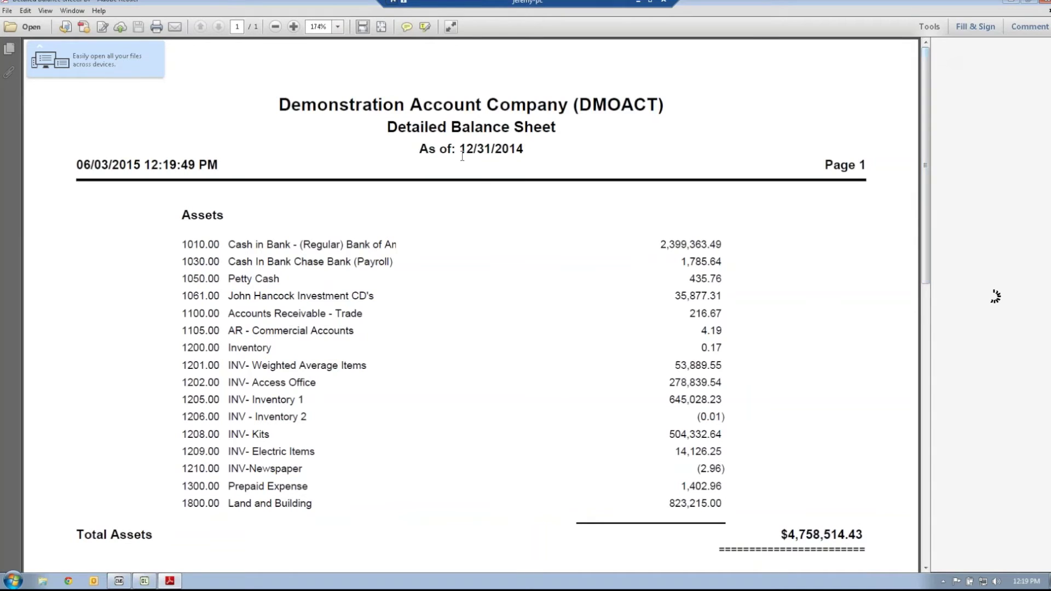
Check the as-of date and ending totals of the period 12 balance sheet for an out-of-balance line, and close the report.
left_click_drag(460, 149, 524, 149)
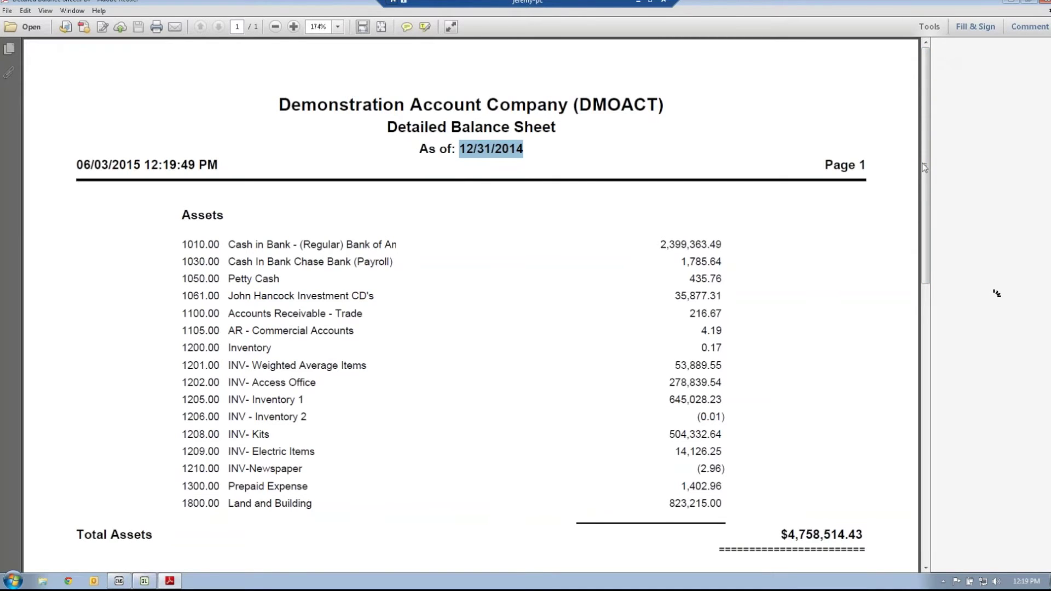
left_click_drag(924, 165, 907, 448)
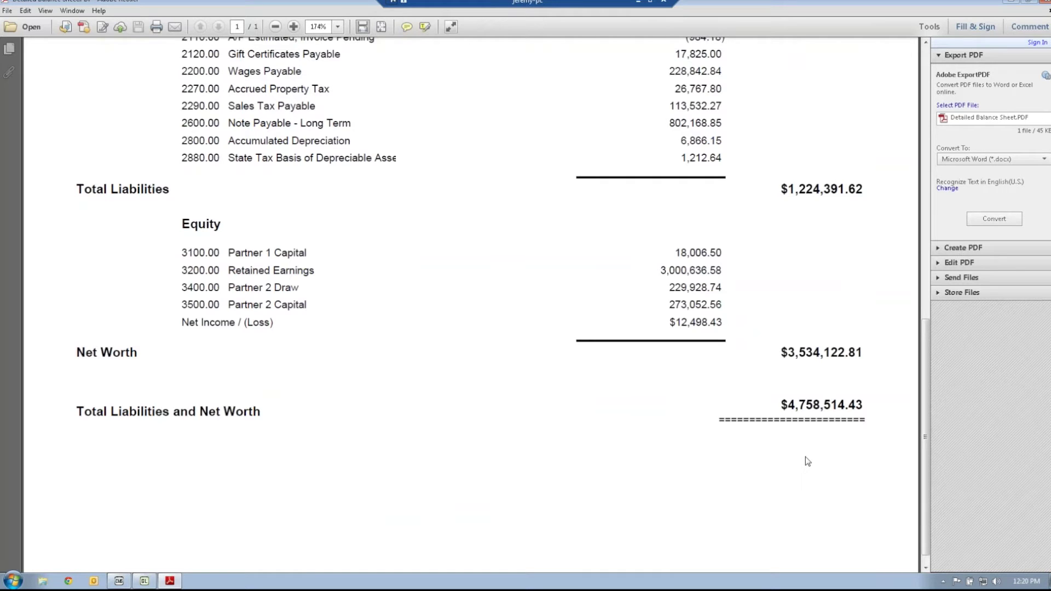
left_click_drag(925, 408, 930, 82)
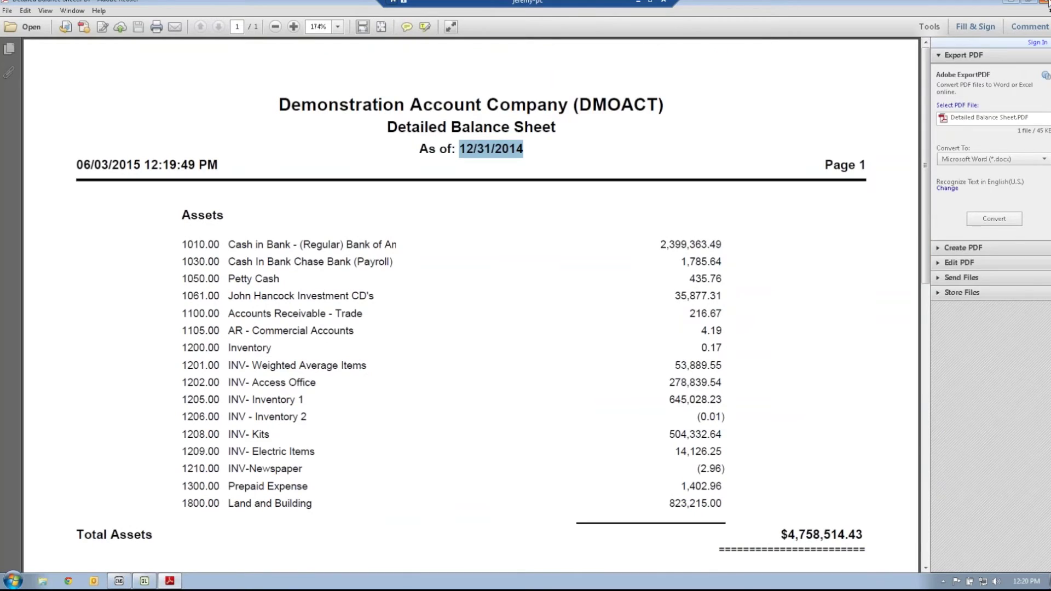
key("alt+F4")
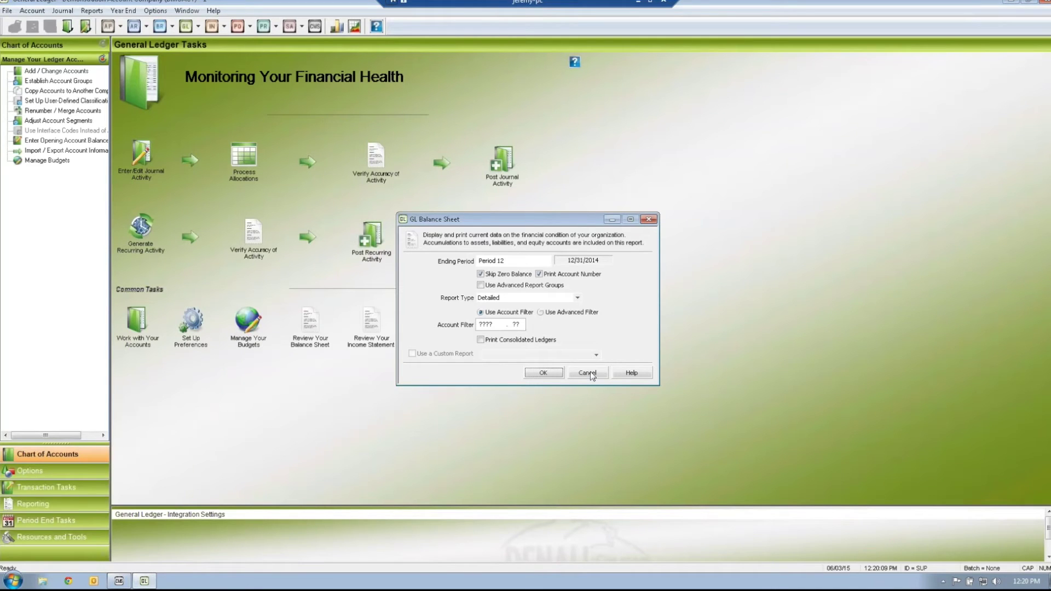
Run the Detailed balance sheet for ending period 14 to the screen, and check its totals for an imbalance.
left_click(527, 261)
type("14")
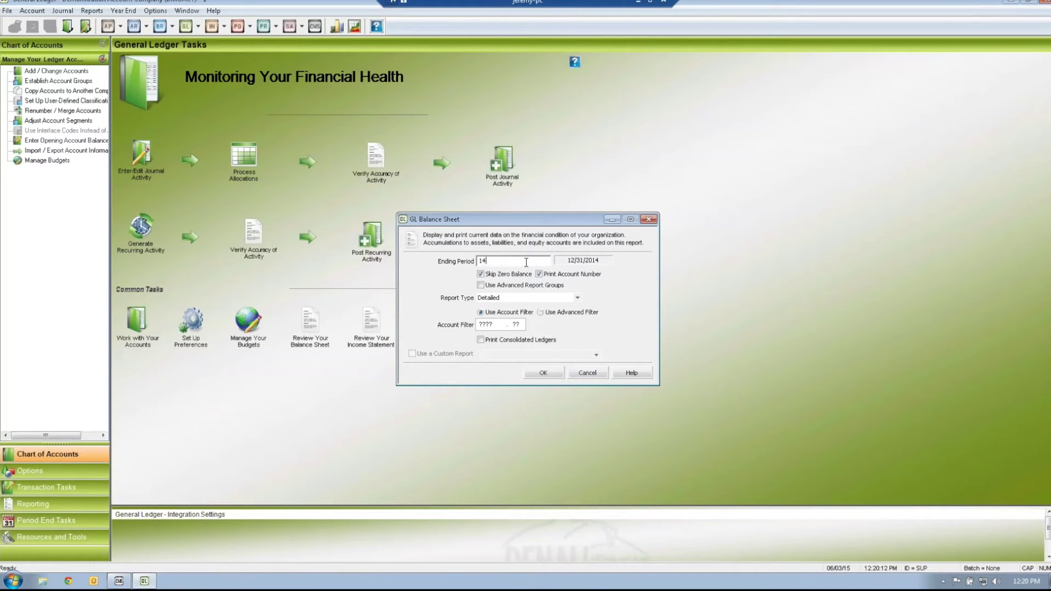
key("Tab")
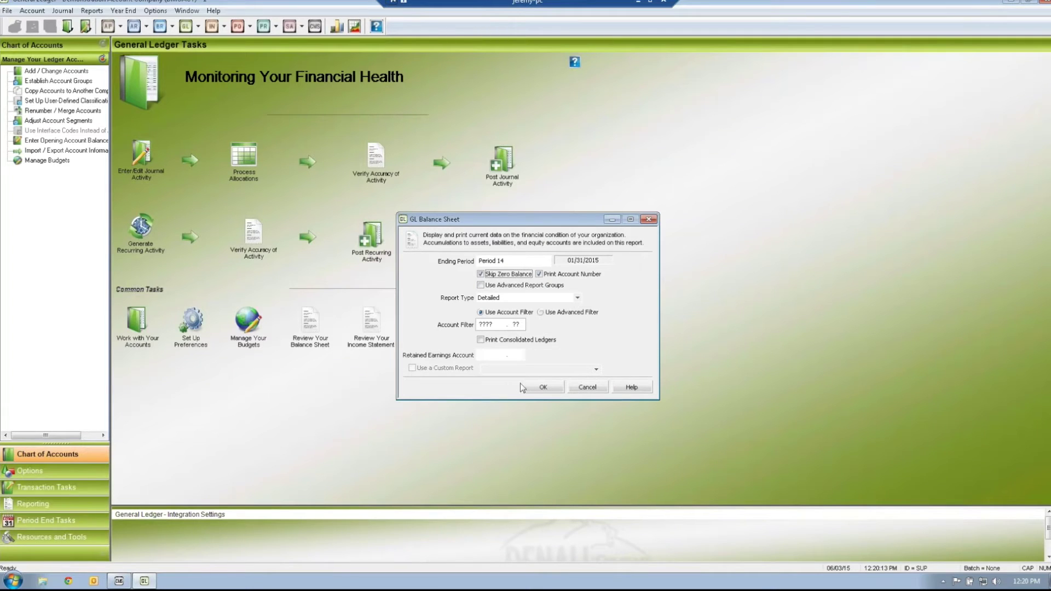
left_click(542, 388)
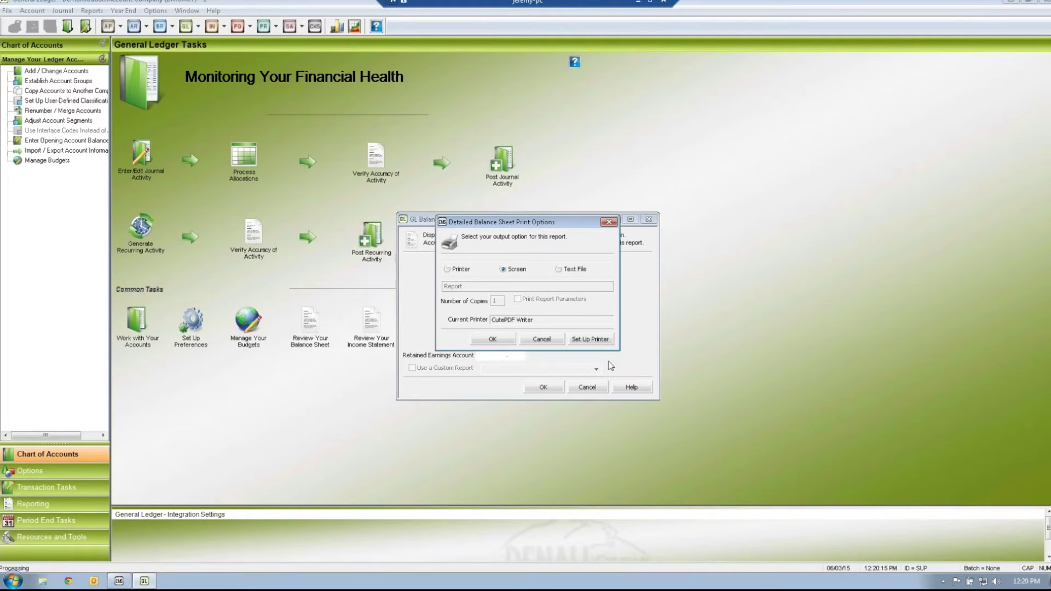
left_click(493, 339)
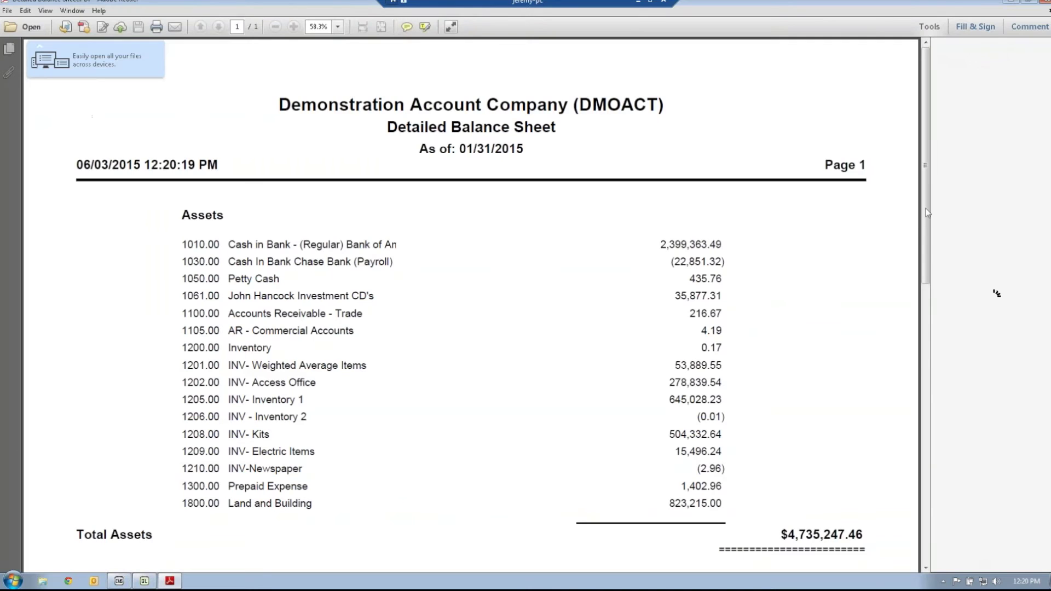
left_click_drag(926, 212, 912, 488)
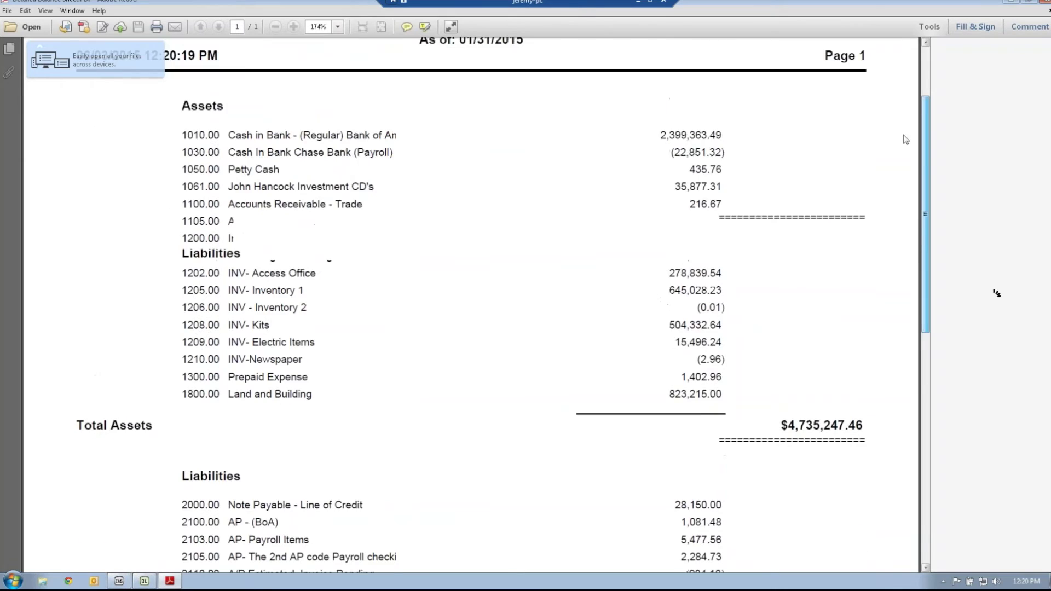
left_click(1047, 4)
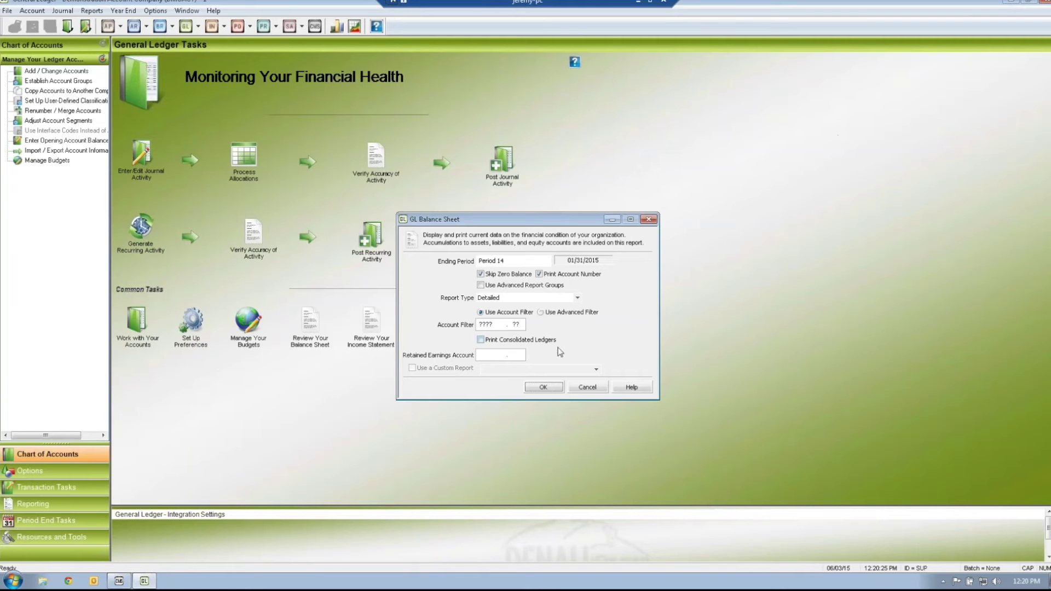
Run the Detailed balance sheet for ending period 15 to the screen, and check whether its totals balance.
type("15")
key("Tab")
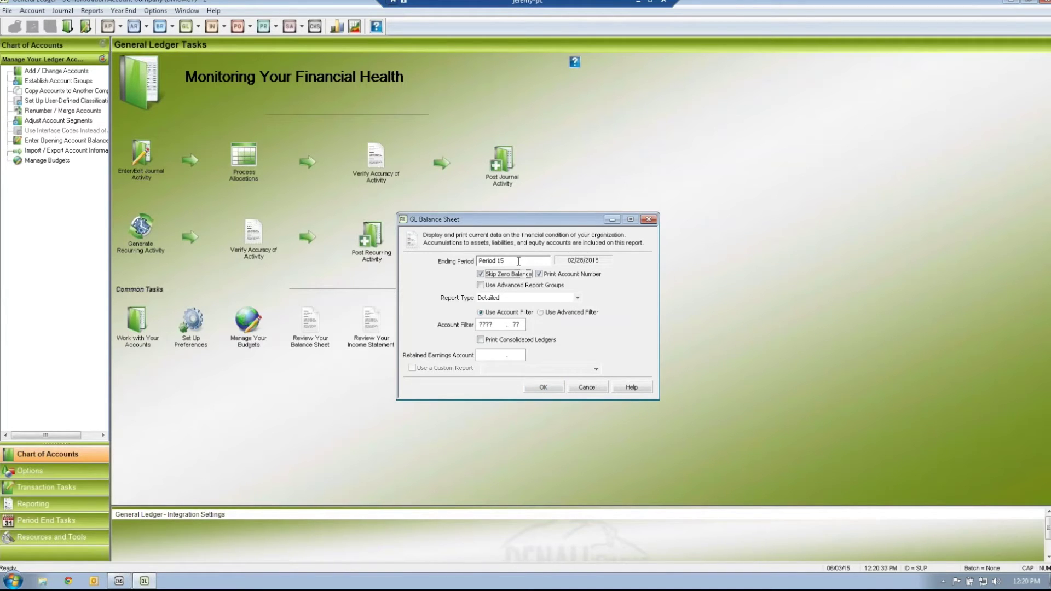
left_click(519, 261)
left_click(542, 389)
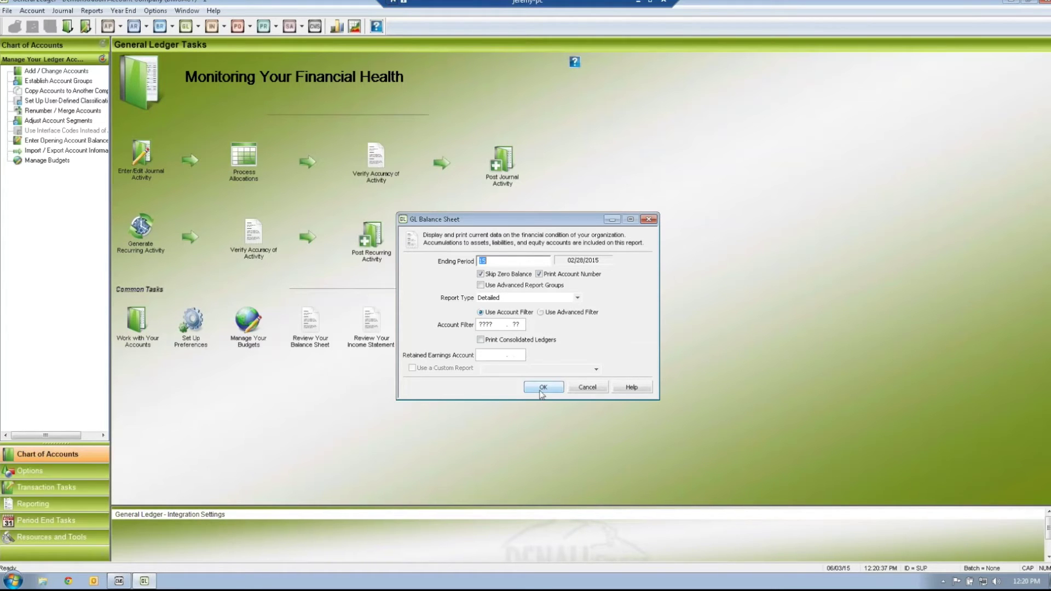
left_click(492, 339)
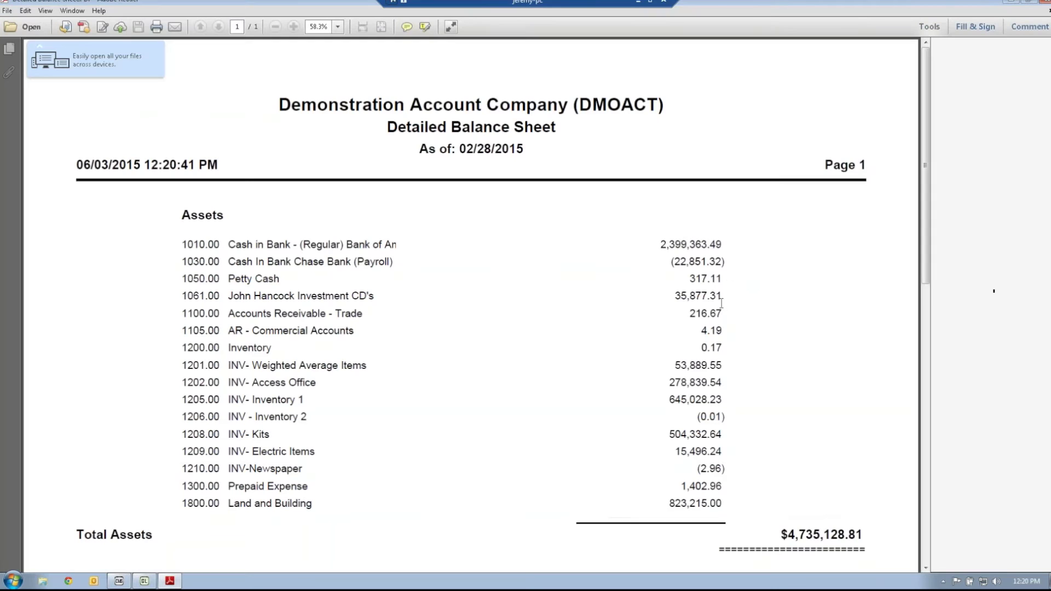
left_click_drag(927, 205, 913, 479)
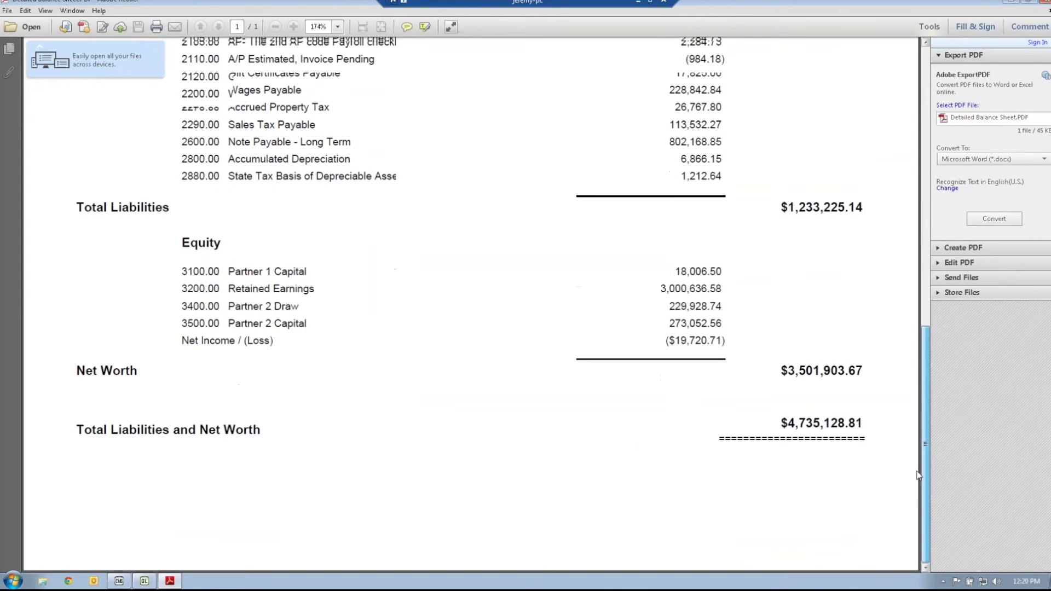
Close the period 15 report and run the Detailed balance sheet for ending period 16 to the screen.
left_click(1045, 2)
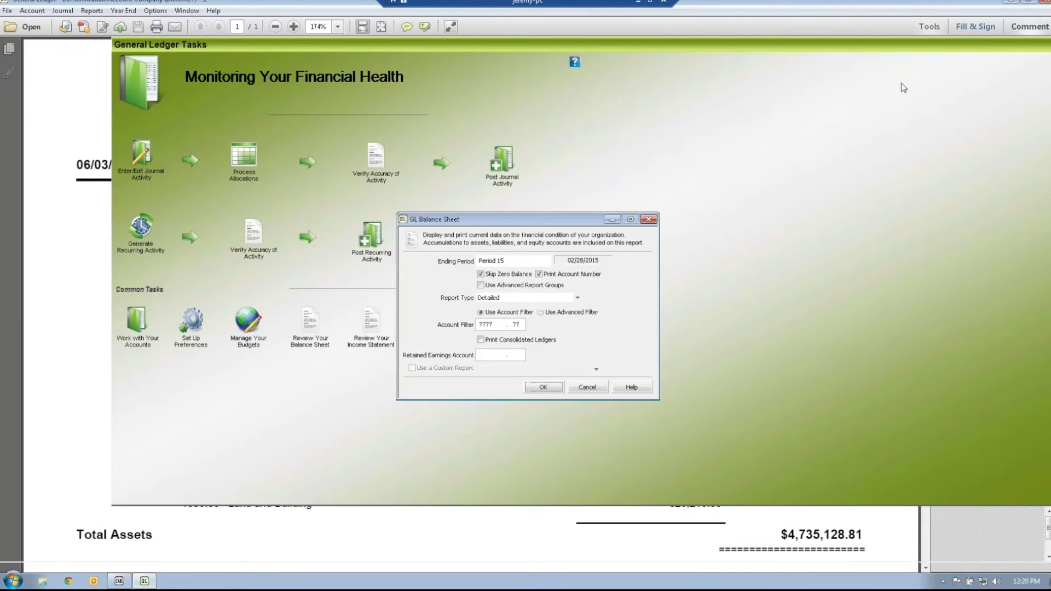
left_click(529, 262)
type("16")
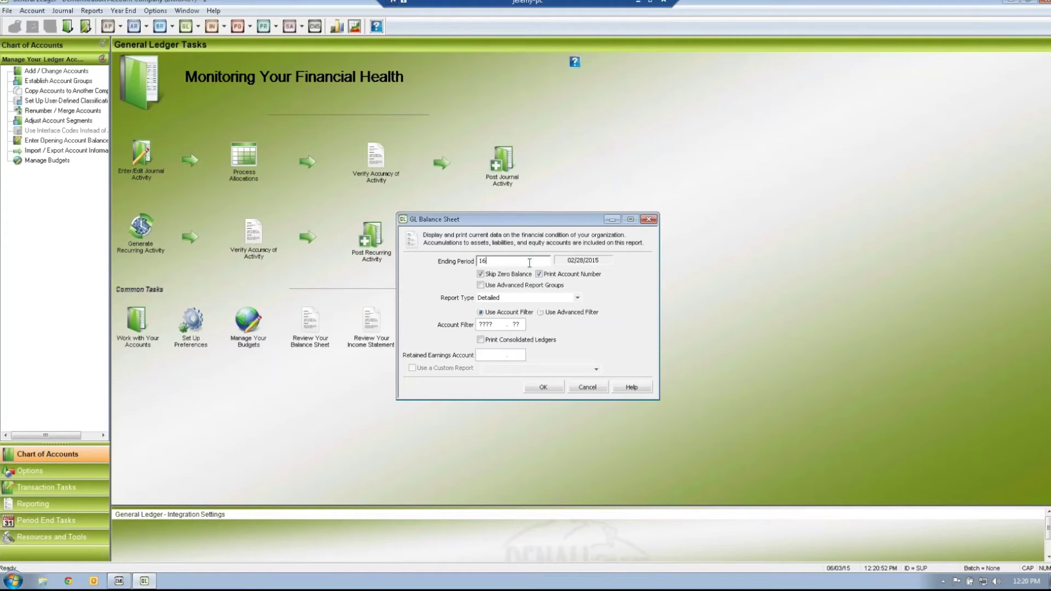
key("Tab")
left_click(543, 388)
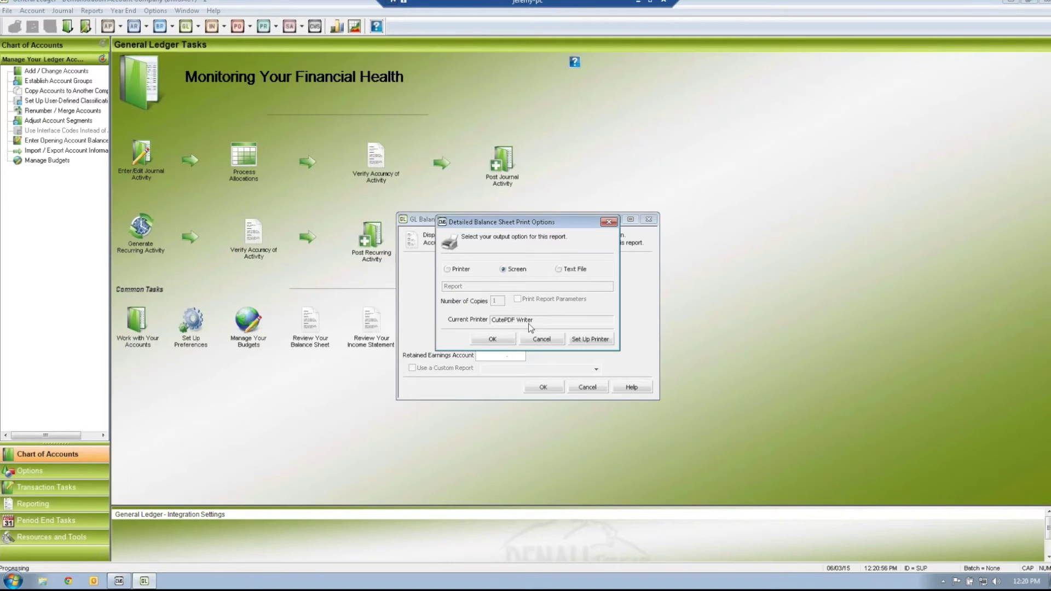
left_click(506, 339)
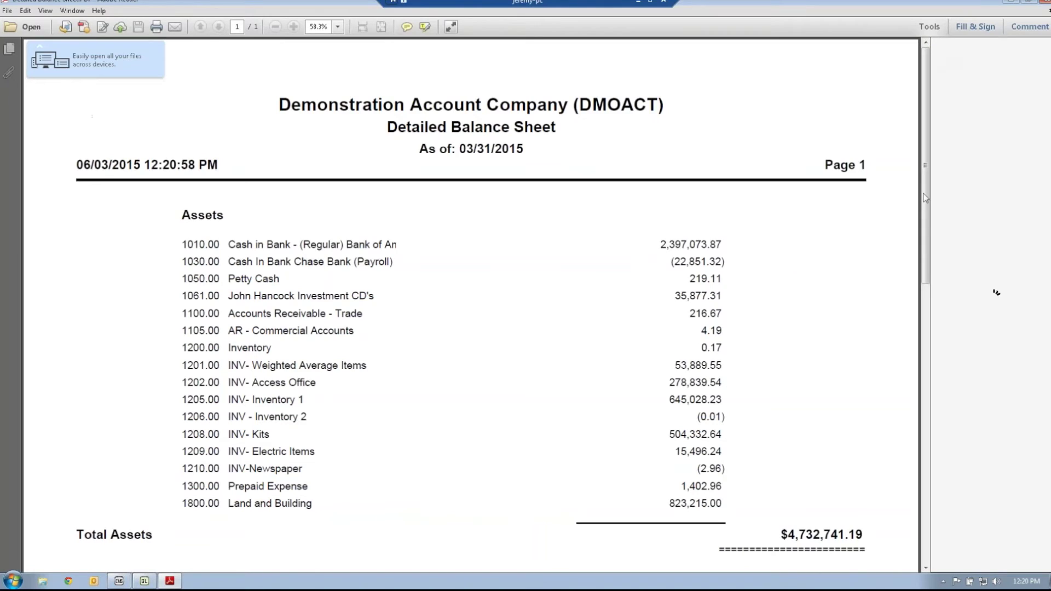
Check the end of the period 16 balance sheet for an Out of Balance line and its amount.
scroll(907, 468, "down", 10)
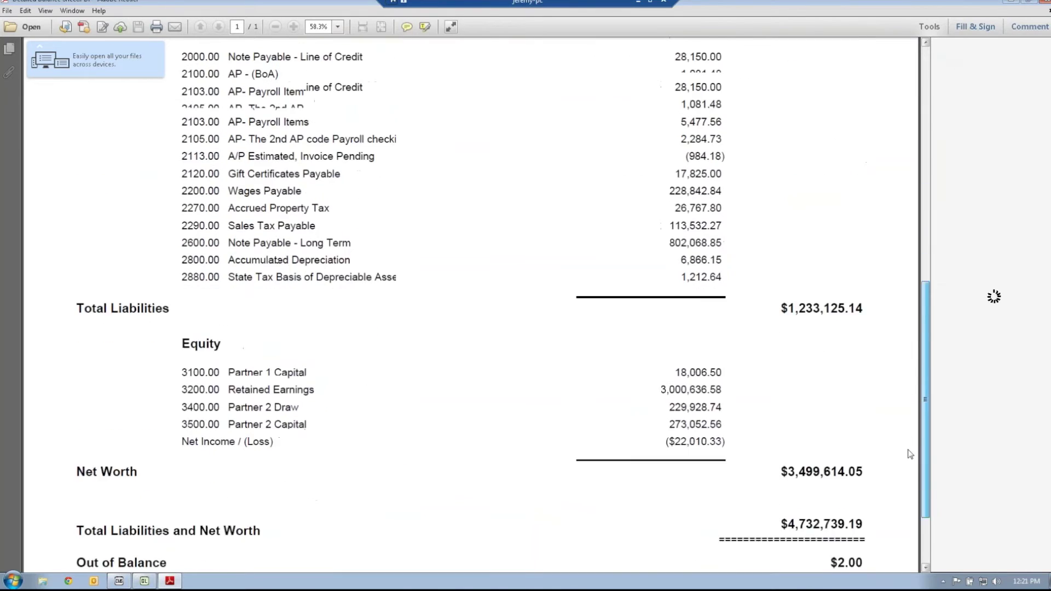
left_click_drag(843, 485, 806, 483)
left_click(816, 491)
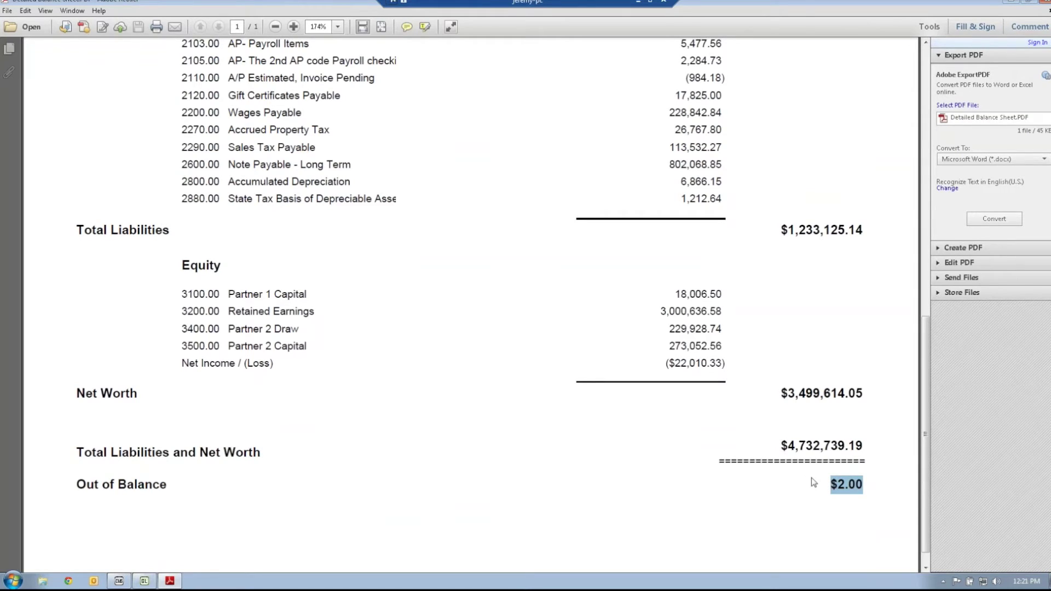
Close the balance sheet report and its options, and open the GL Audit Trail report options.
left_click(1046, 4)
left_click(588, 387)
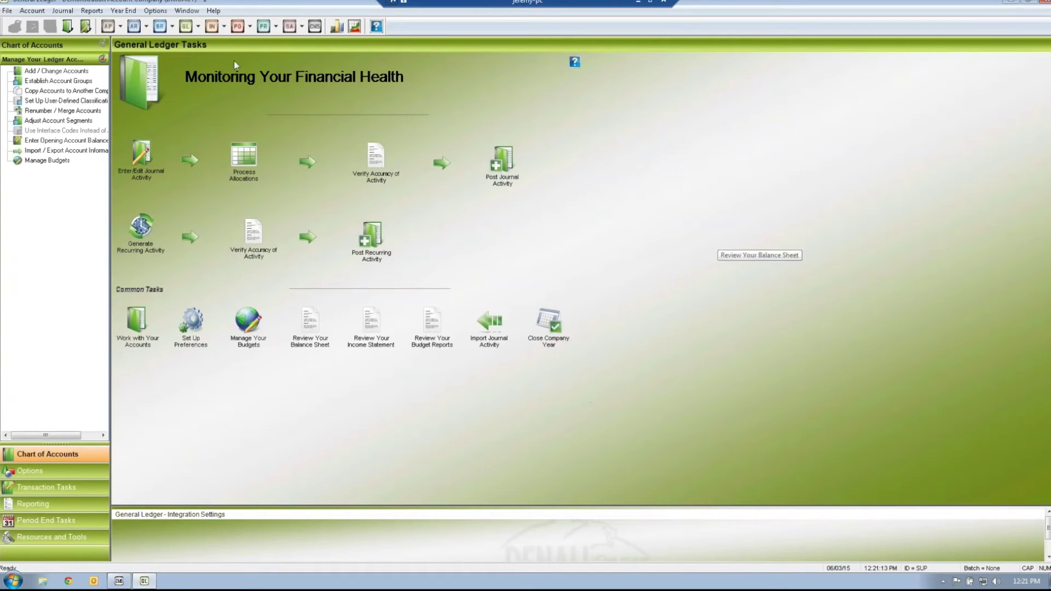
left_click(92, 11)
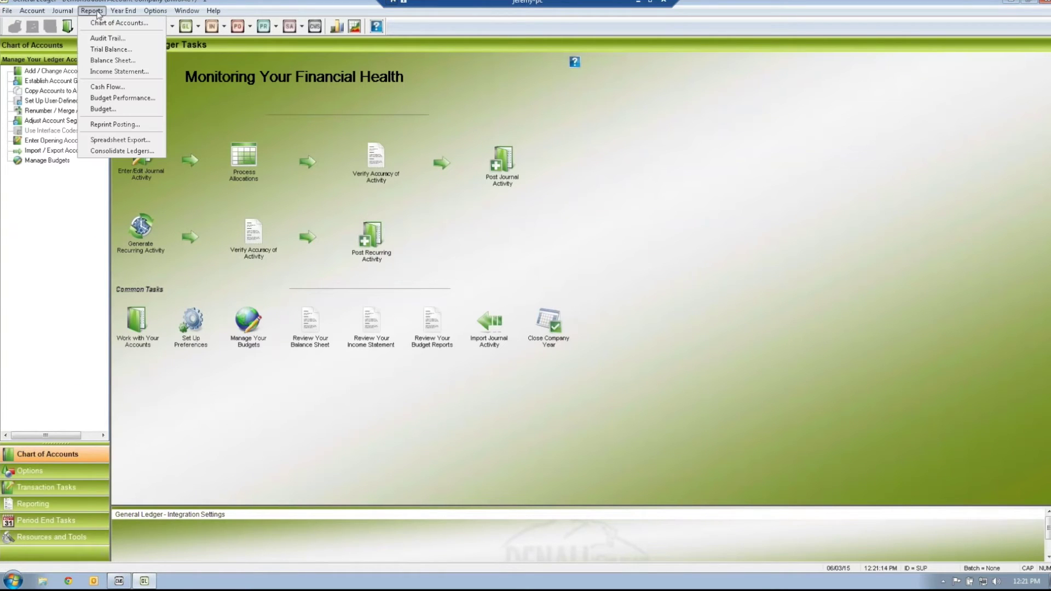
left_click(104, 38)
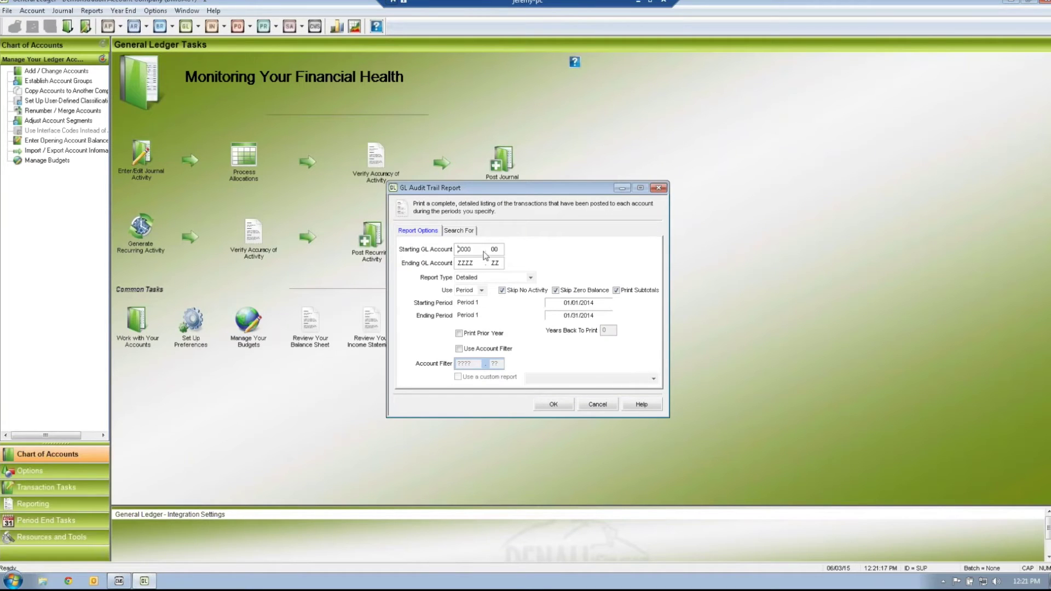
left_click(475, 304)
type("16")
key("Tab")
type("6")
key("Tab")
Switch the audit trail report from periods to dates and set the starting date to 03/01/2015.
left_click(481, 290)
left_click(461, 308)
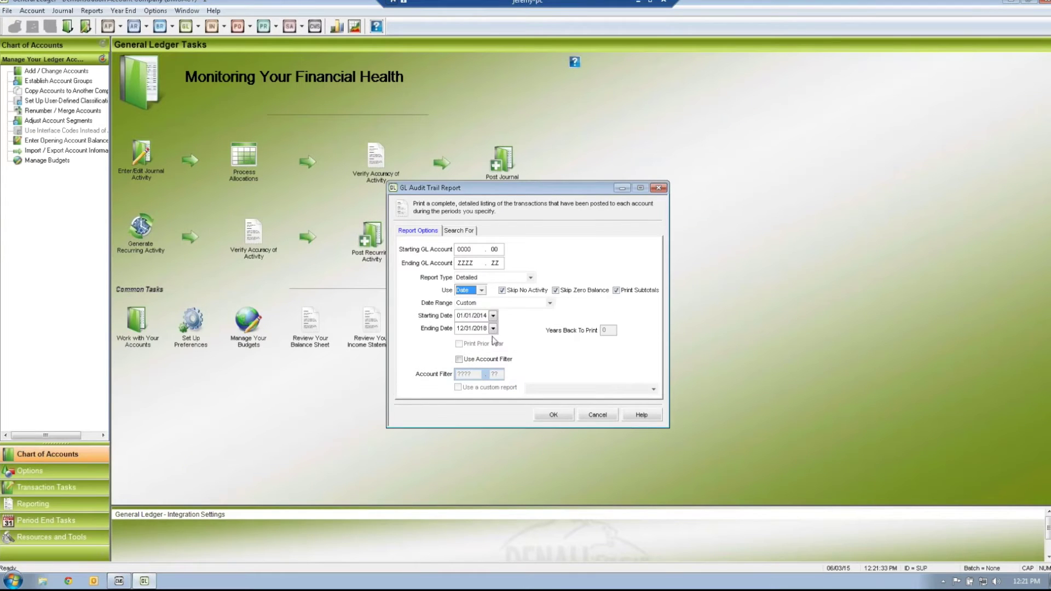
left_click(467, 317)
type("0301")
key("Tab")
type("03")
key("shift+Tab")
key("shift+Tab")
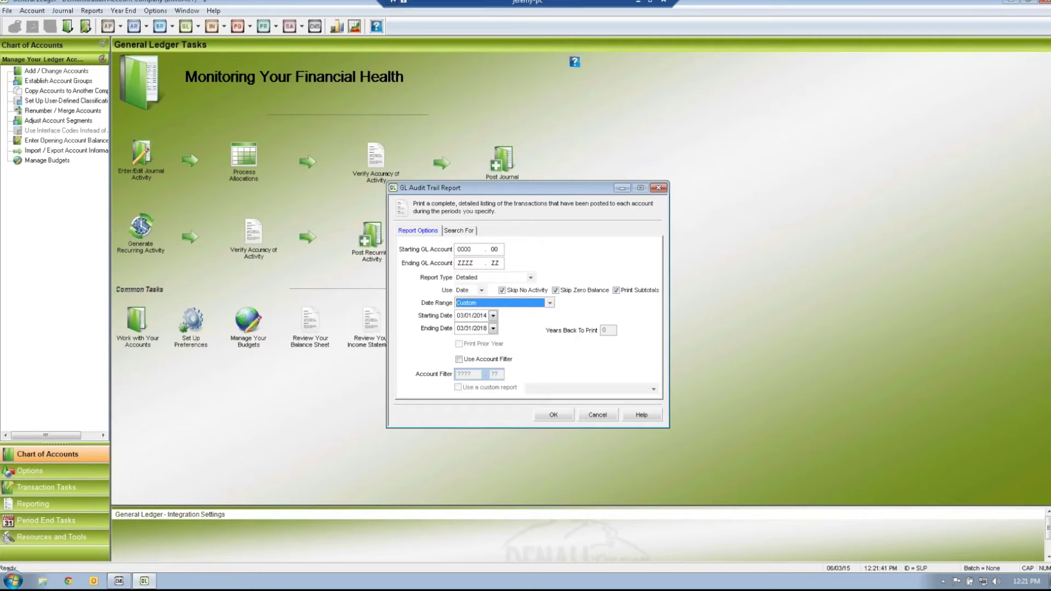
key("Tab")
key("Right")
key("Right")
key("Right")
key("Tab")
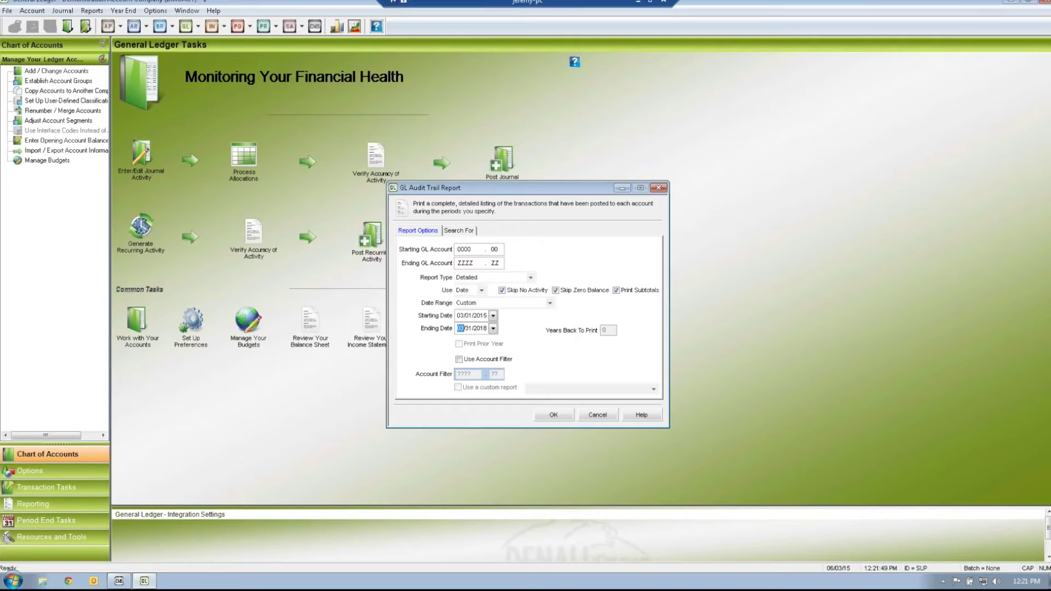
Set the audit trail report's ending date to 03/07/2015.
key("Right")
type("08")
left_click(477, 328)
left_click(470, 328)
type("07")
Turn off Skip No Activity and Skip Zero Balance, and output the detailed audit trail report to the screen.
left_click(502, 291)
left_click(552, 415)
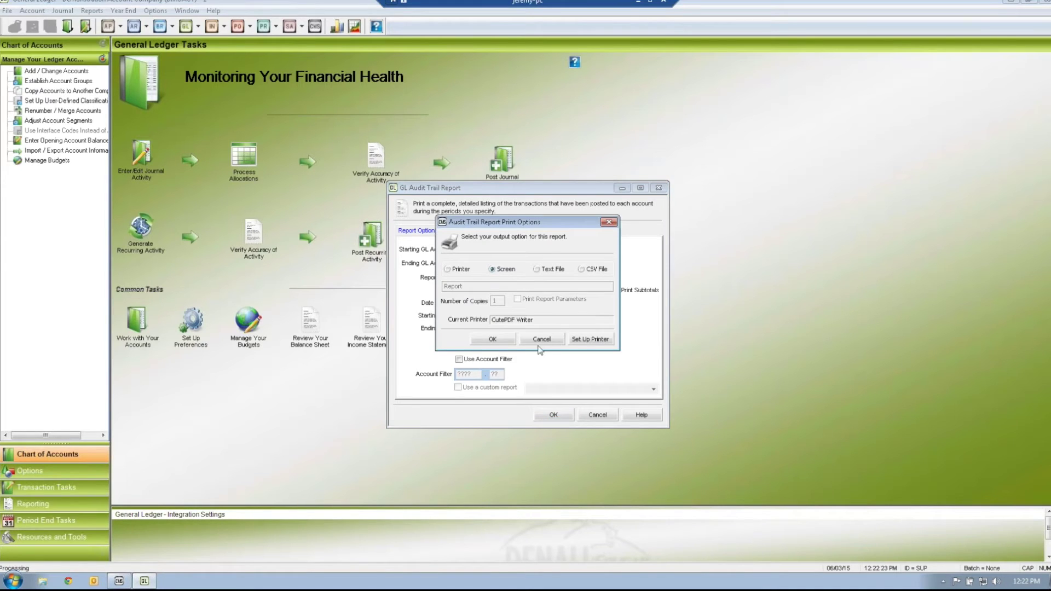
left_click(504, 342)
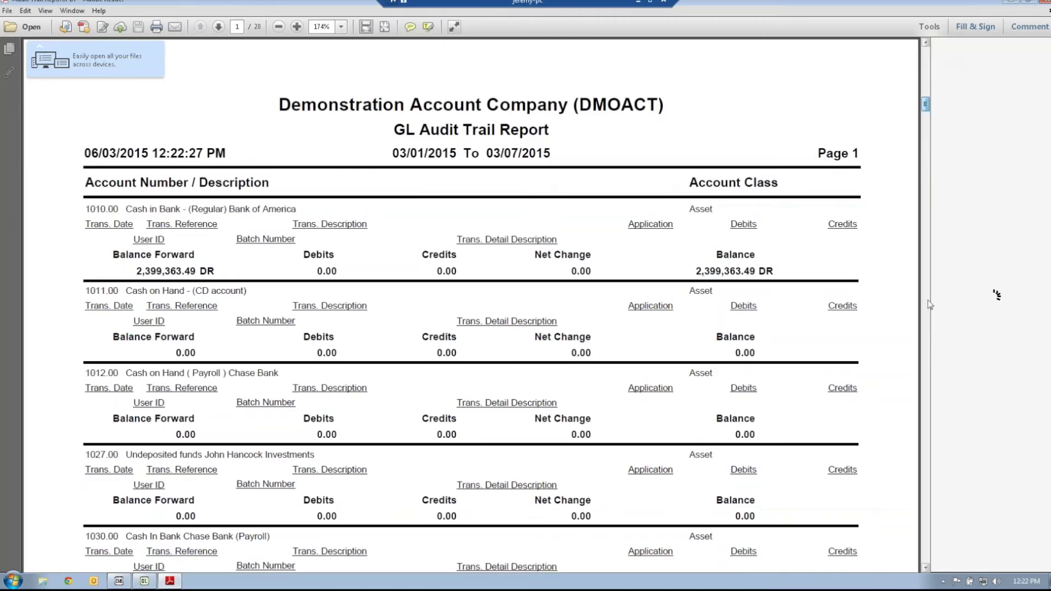
Examine the report totals for 03/01/2015 to 03/07/2015, comparing balance forward, debits, credits, net change and balance.
left_click_drag(929, 305, 924, 532)
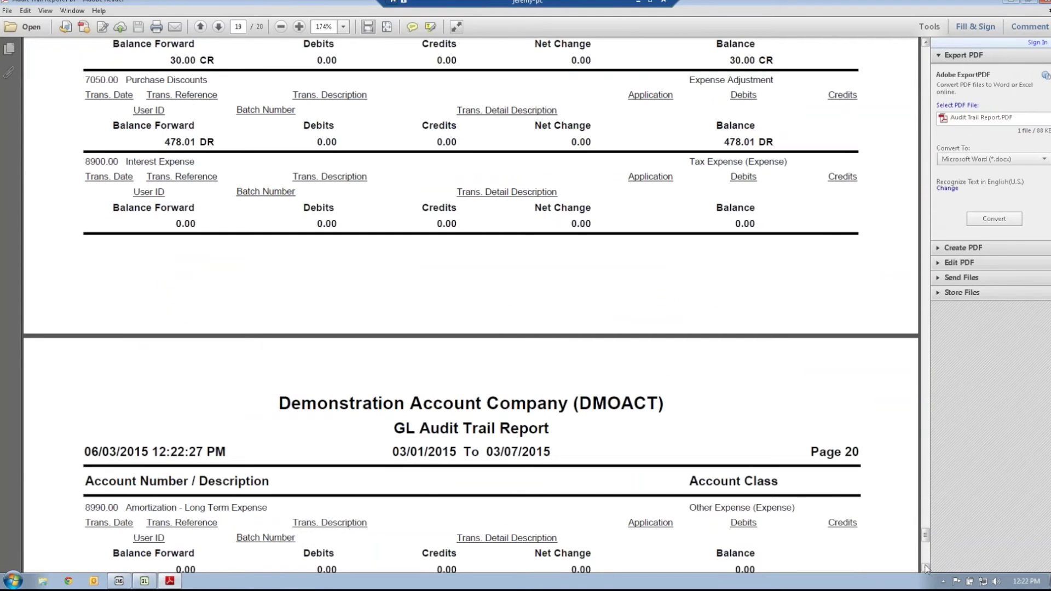
left_click(925, 569)
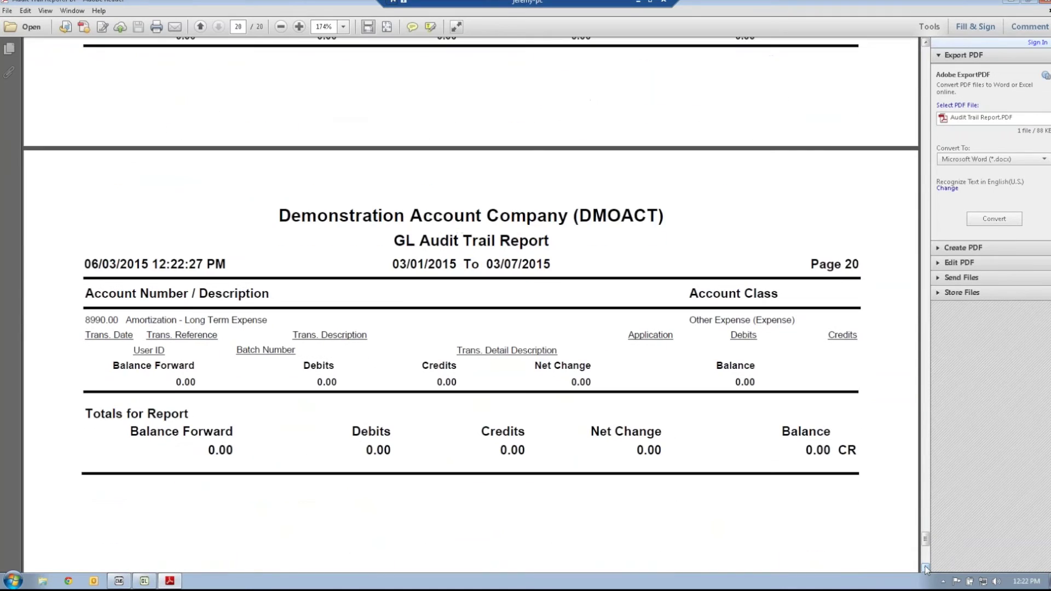
left_click_drag(207, 451, 237, 453)
left_click_drag(366, 450, 394, 451)
left_click_drag(497, 450, 526, 451)
left_click_drag(644, 451, 663, 452)
left_click_drag(805, 450, 833, 451)
mouse_move(925, 539)
left_mouse_down()
mouse_move(932, 395)
mouse_move(923, 550)
left_mouse_up()
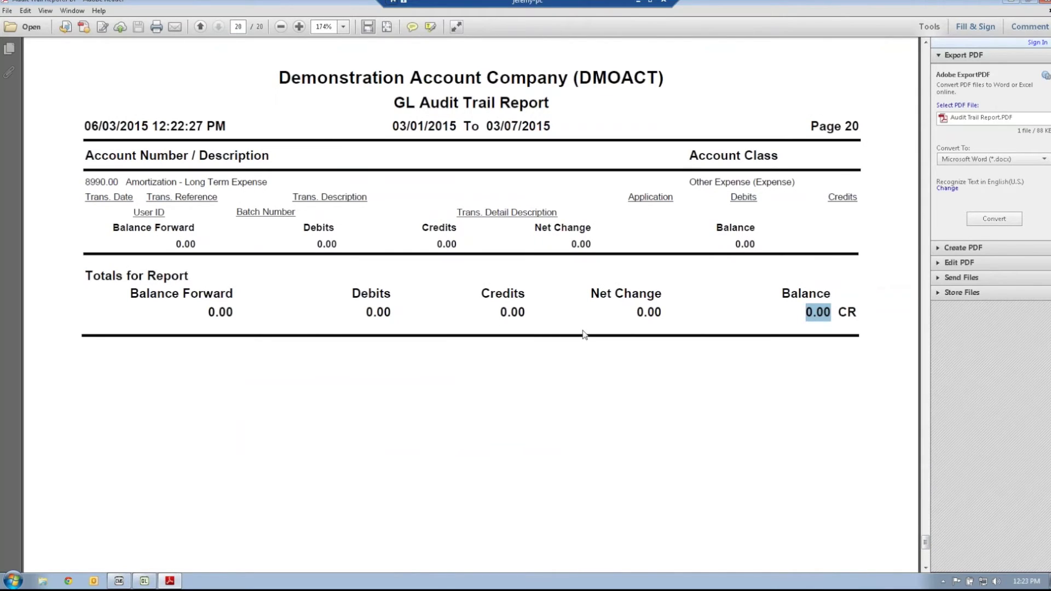
left_click(633, 313)
left_click_drag(634, 313, 664, 314)
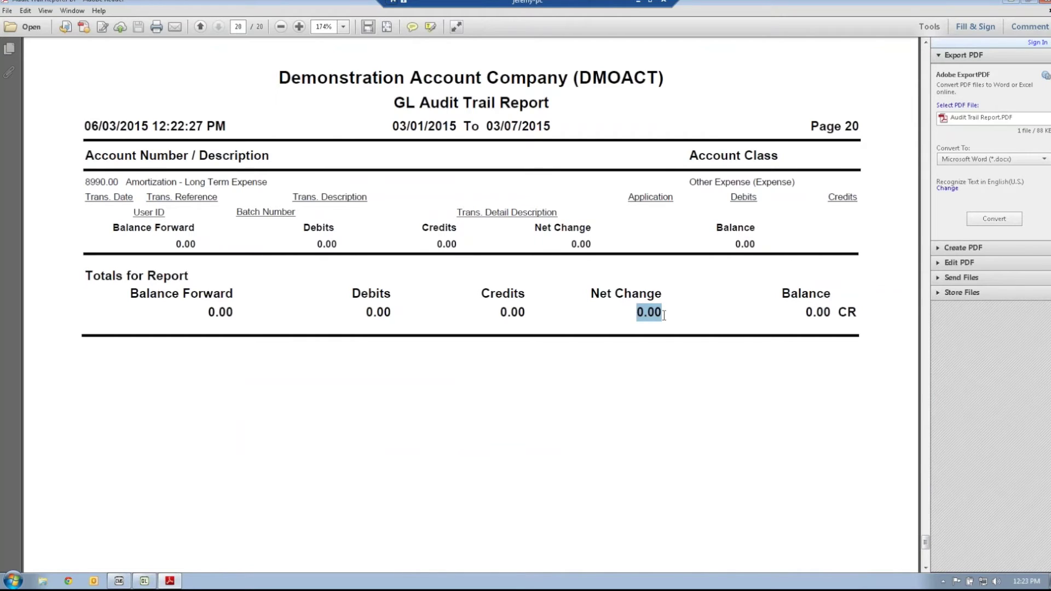
Close the report and run the audit trail for 03/08/2015 to 03/15/2015 to the screen.
left_click(1044, 3)
left_click(471, 316)
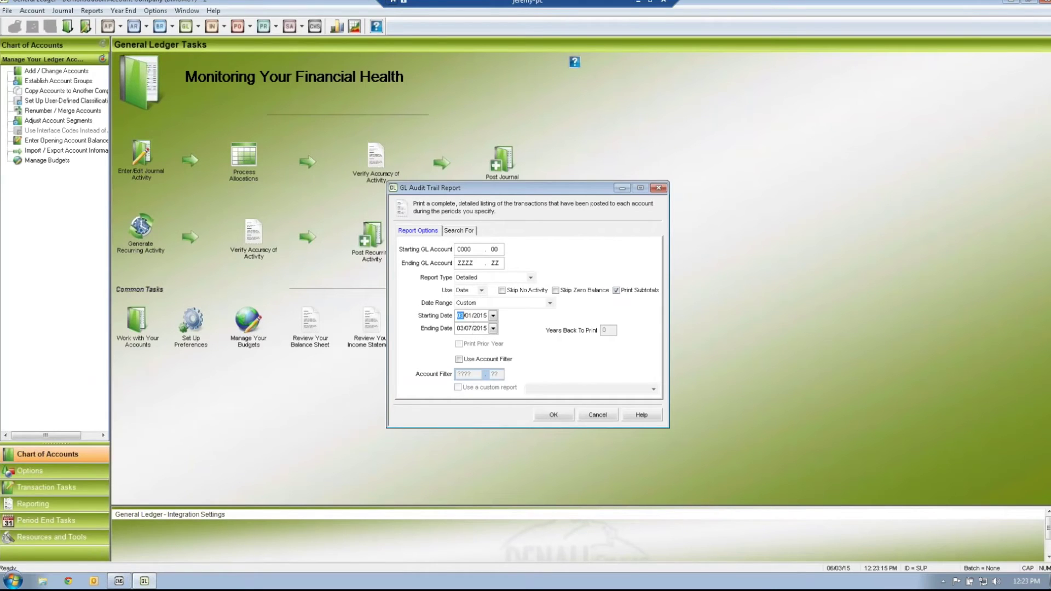
type("03/08")
key("Tab")
type("0315")
key("Tab")
left_click(541, 415)
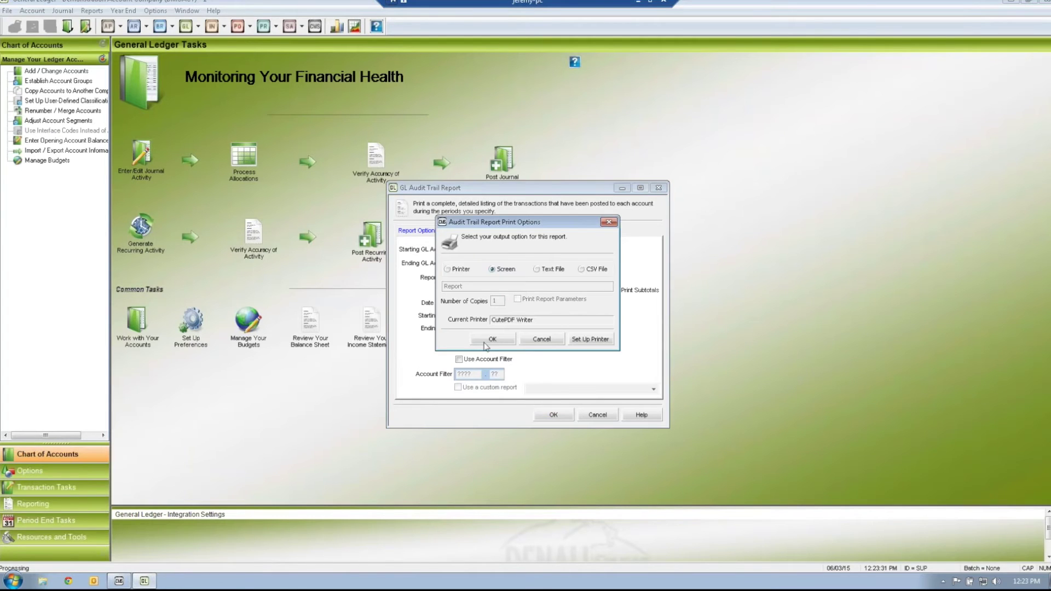
left_click(489, 340)
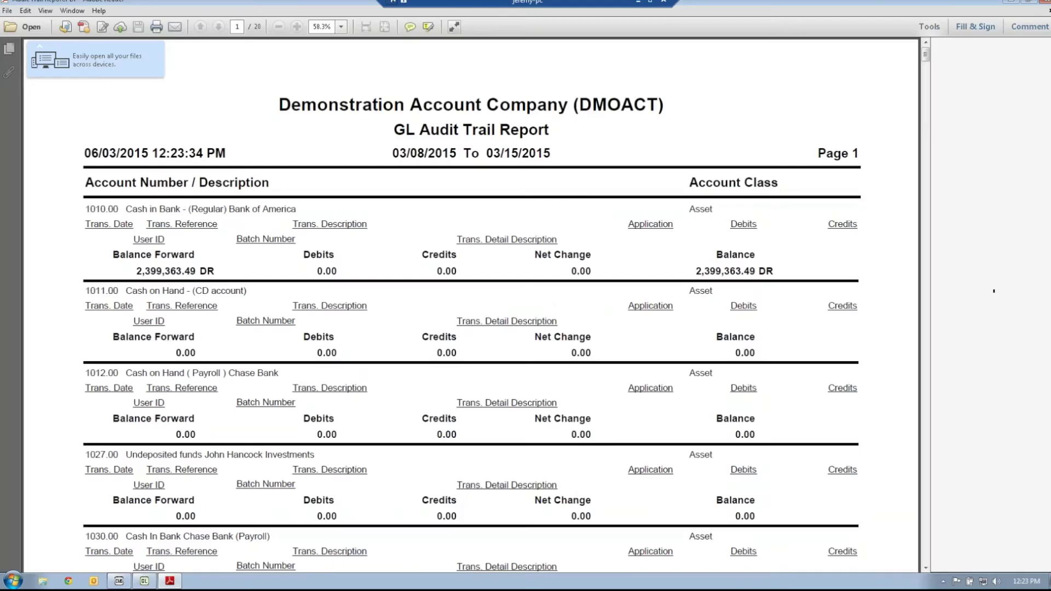
Check the net change, balance and balance forward totals at the end of the 03/08/2015 to 03/15/2015 audit trail.
left_click_drag(926, 58, 926, 543)
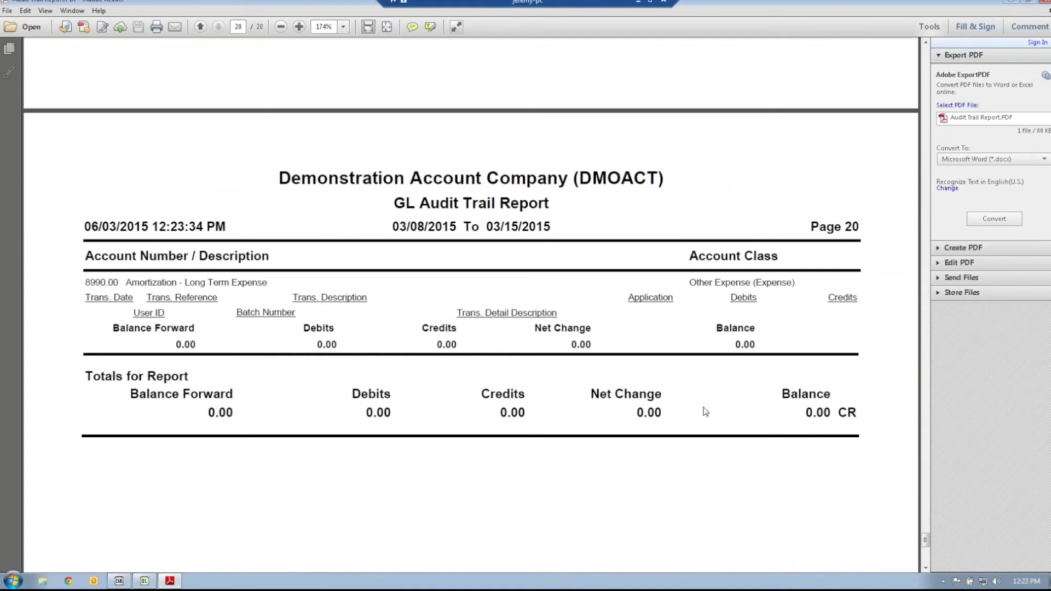
scroll(706, 412, "up", 5)
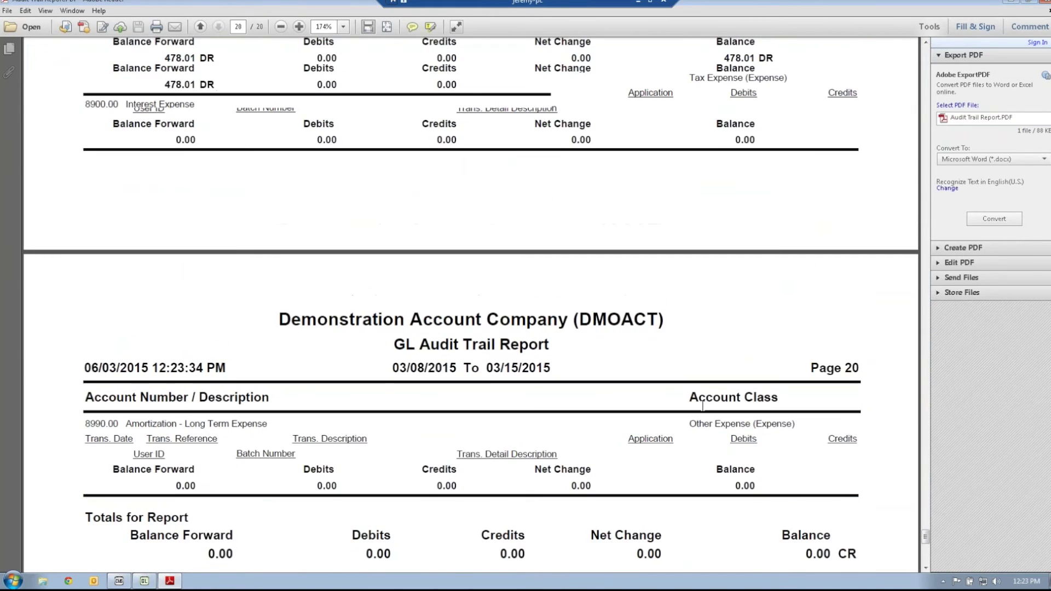
scroll(704, 410, "up", 1)
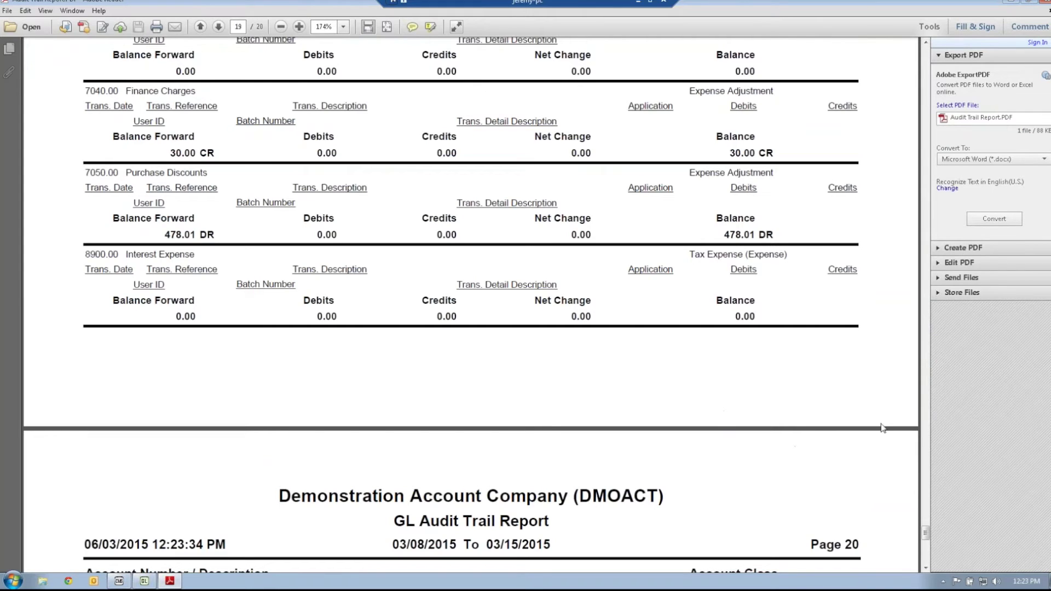
left_click_drag(921, 534, 925, 543)
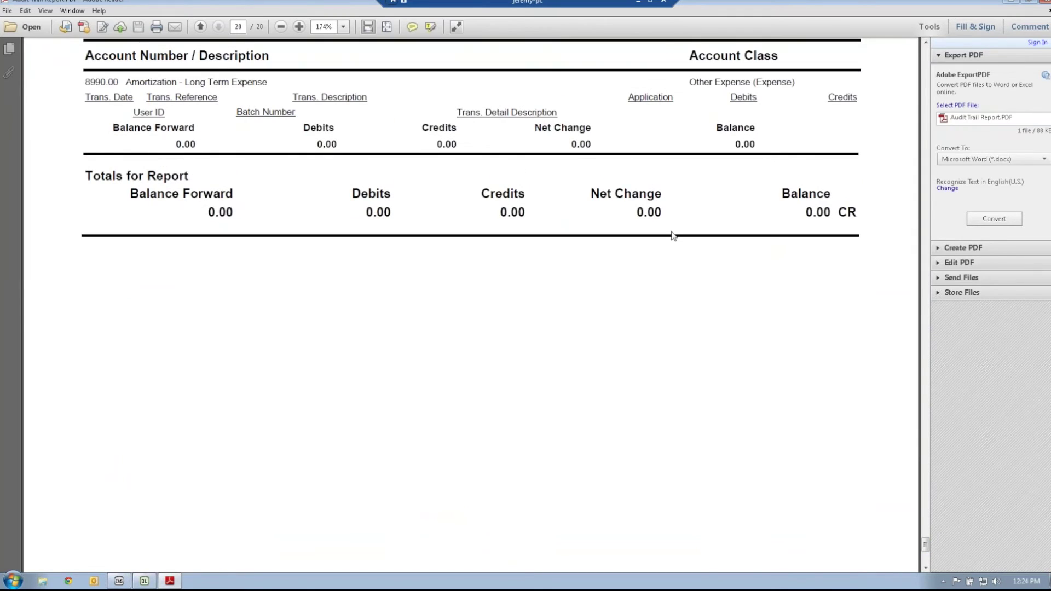
left_click_drag(636, 213, 655, 214)
left_click_drag(804, 212, 831, 212)
left_click_drag(196, 206, 239, 215)
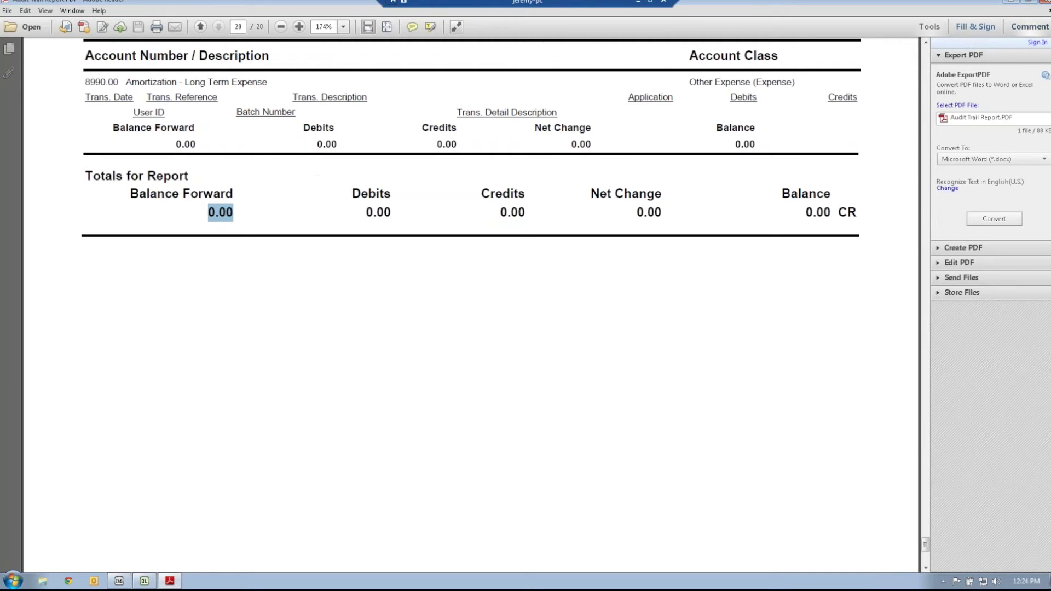
Close the report and run the audit trail for 03/16/2015 to 03/23/2015 to the screen.
left_click(1043, 2)
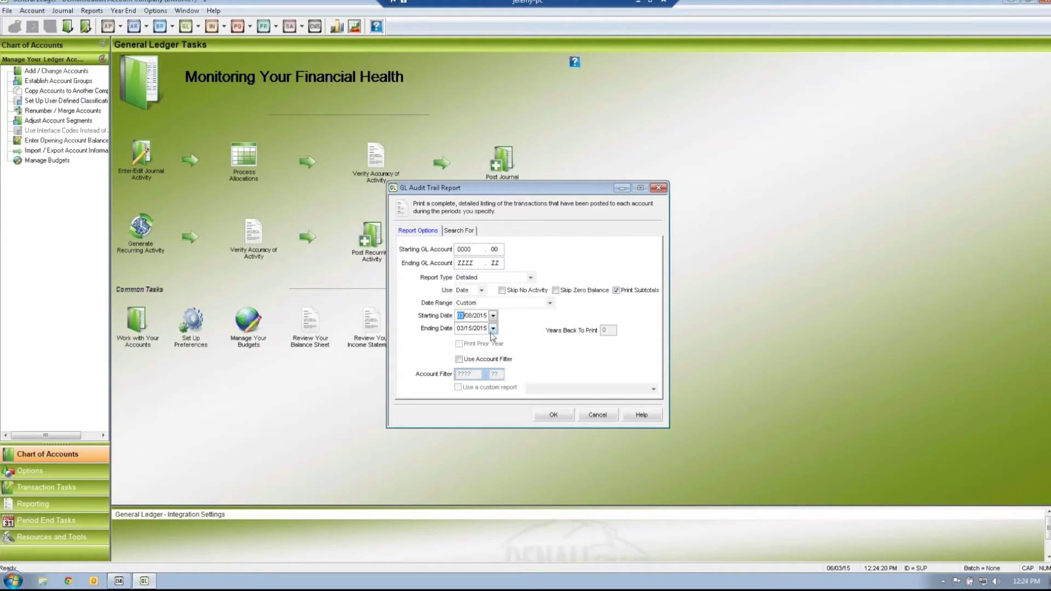
type("6")
key("Tab")
type("03/21")
key("shift+Tab")
key("Tab")
key("Tab")
key("shift+Tab")
type("3")
left_click(543, 417)
left_click(497, 340)
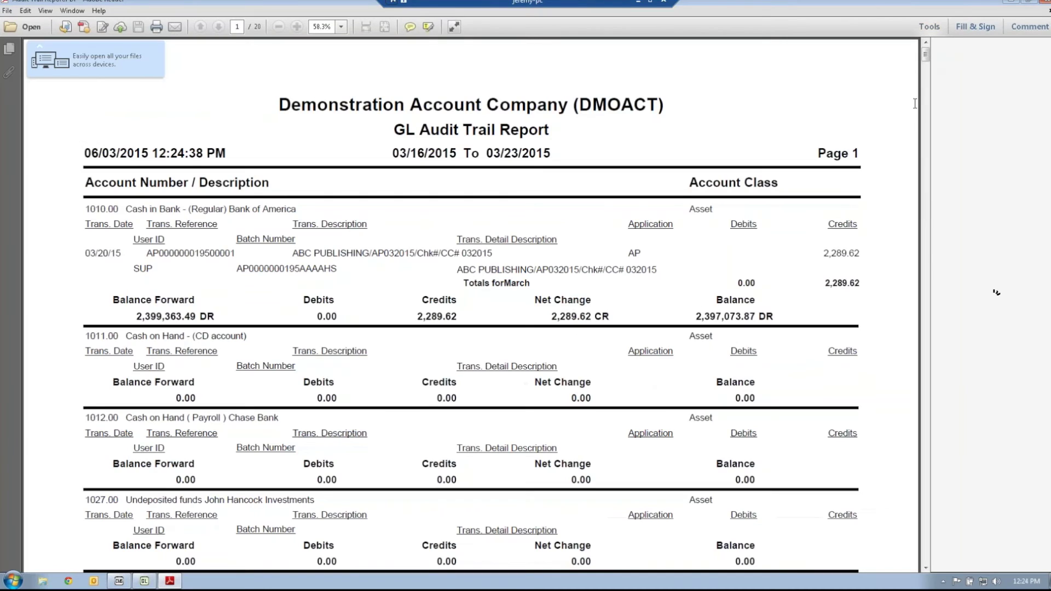
Compare the total debits and credits of the 03/16/2015 to 03/23/2015 audit trail, and check the net change.
left_click_drag(926, 56, 910, 525)
scroll(720, 482, "down", 15)
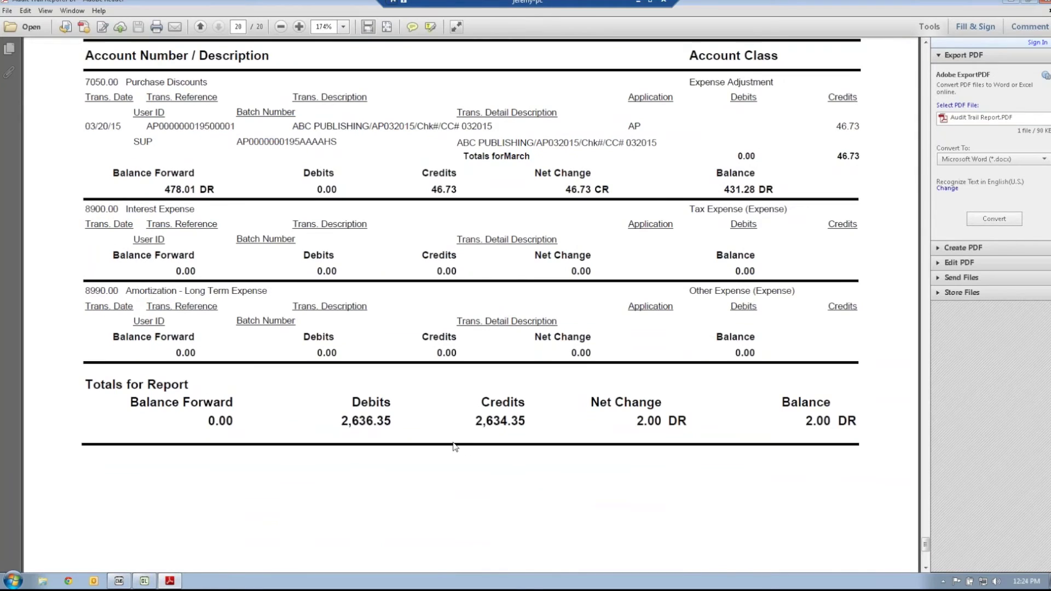
left_click_drag(340, 419, 402, 422)
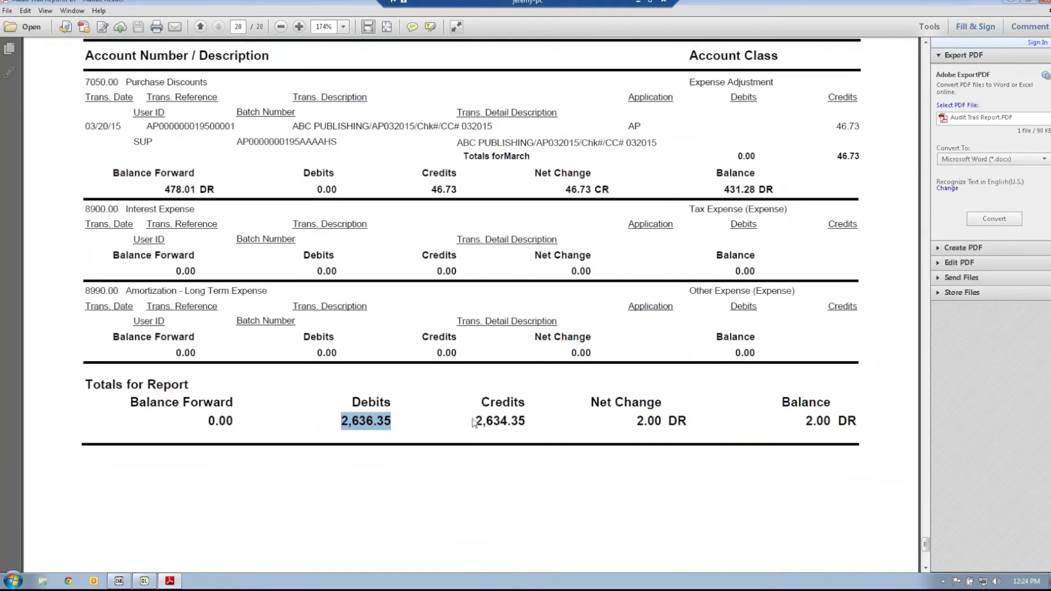
left_click_drag(474, 421, 530, 428)
left_click_drag(637, 421, 684, 421)
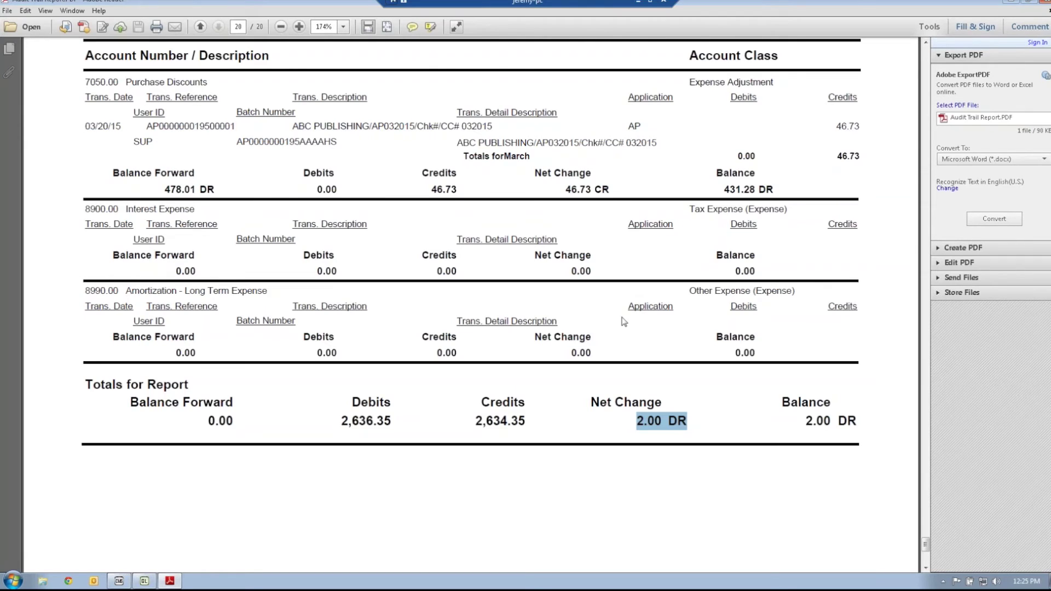
Return to the first page of the 03/16/2015 to 03/23/2015 audit trail and examine account transactions from Cash in Bank through Petty Cash.
scroll(615, 306, "up", 3)
scroll(470, 307, "up", 3)
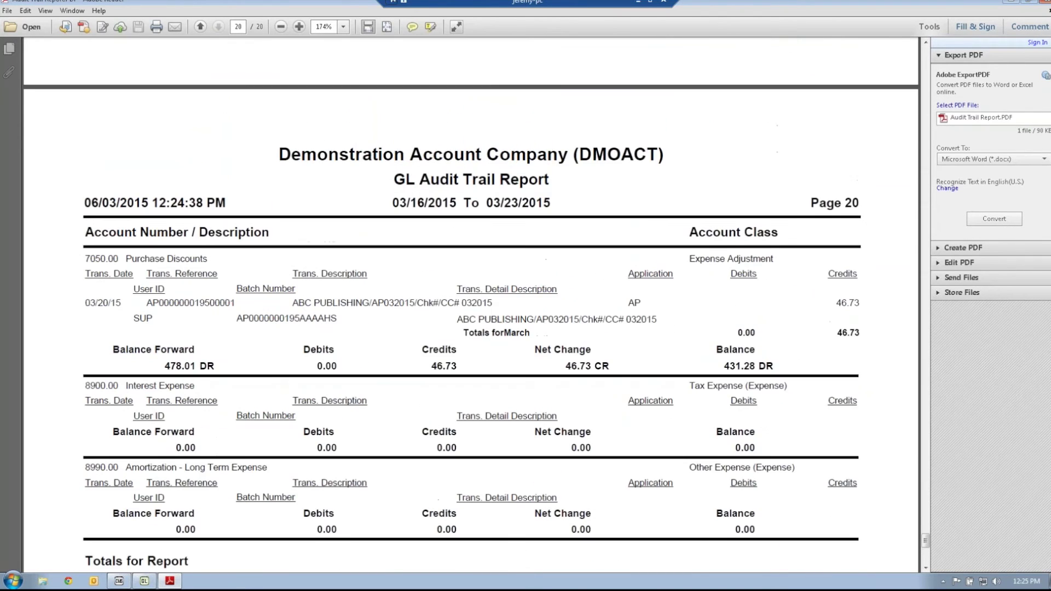
left_click_drag(925, 513, 935, 50)
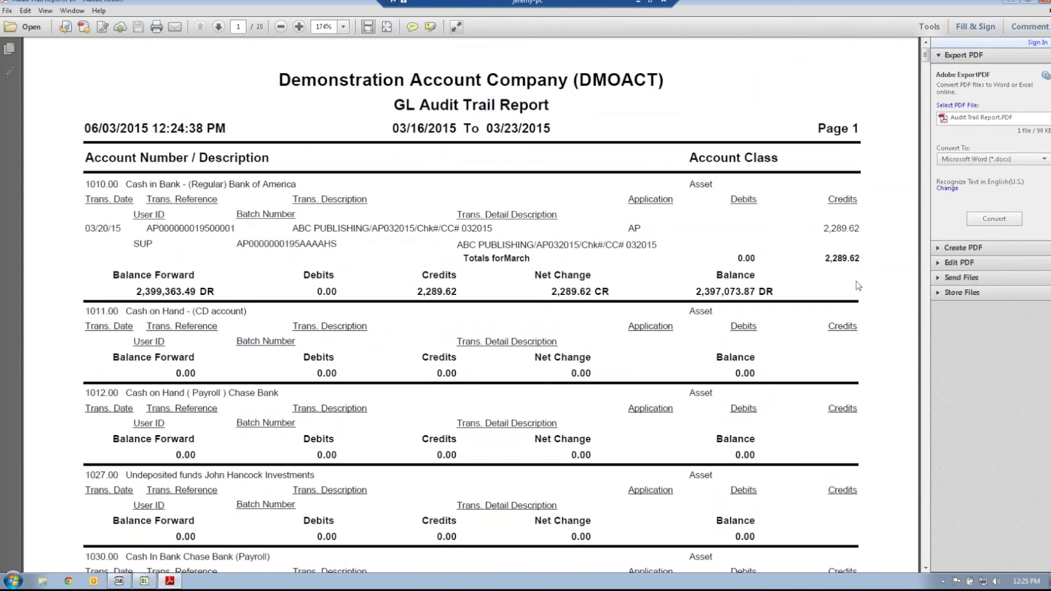
scroll(859, 284, "down", 3)
scroll(846, 287, "down", 2)
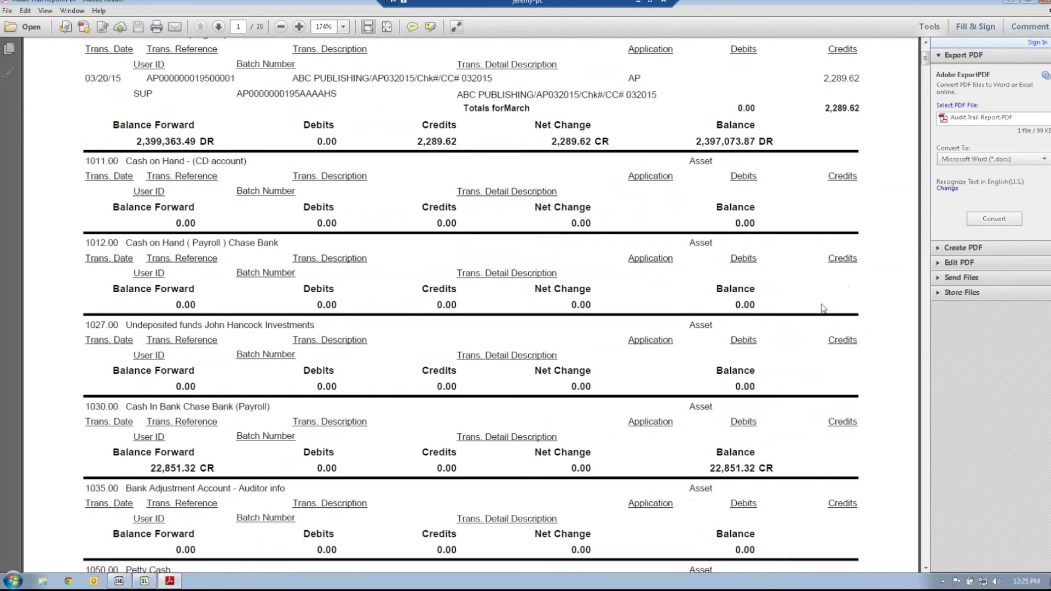
scroll(816, 332, "down", 1)
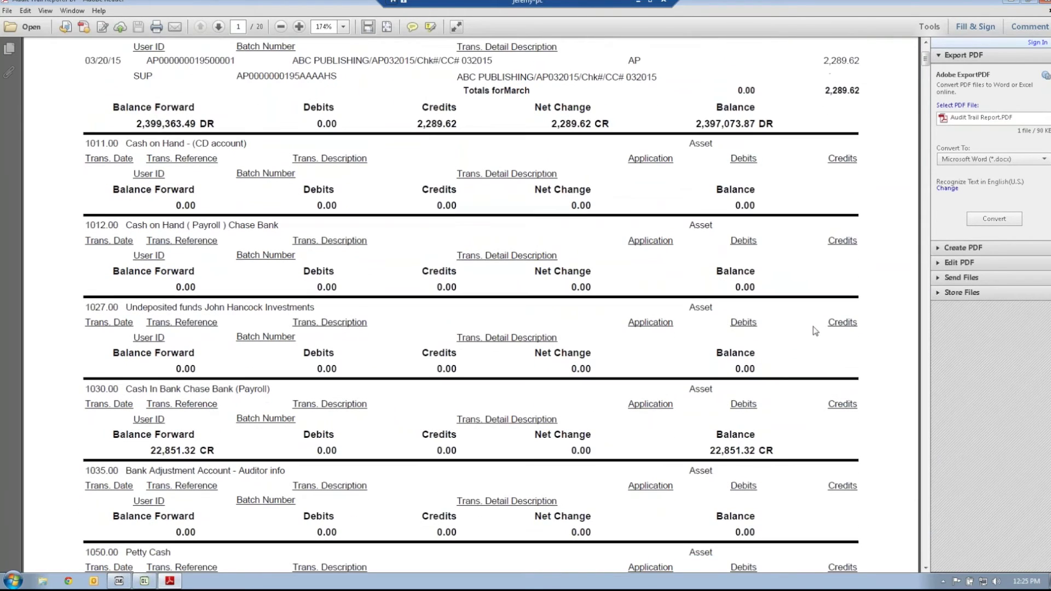
scroll(807, 272, "down", 1)
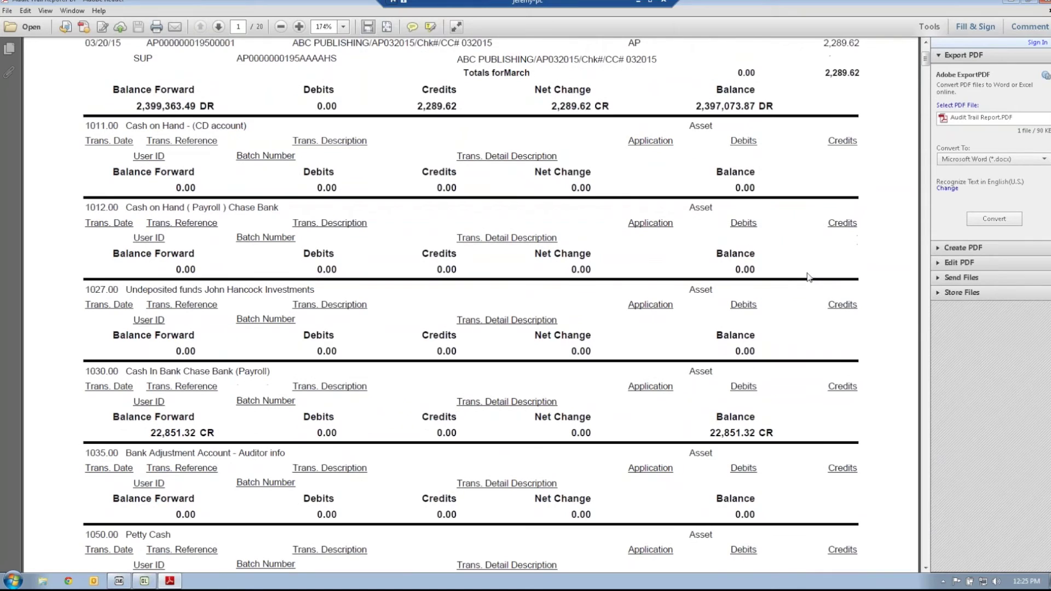
scroll(808, 277, "down", 2)
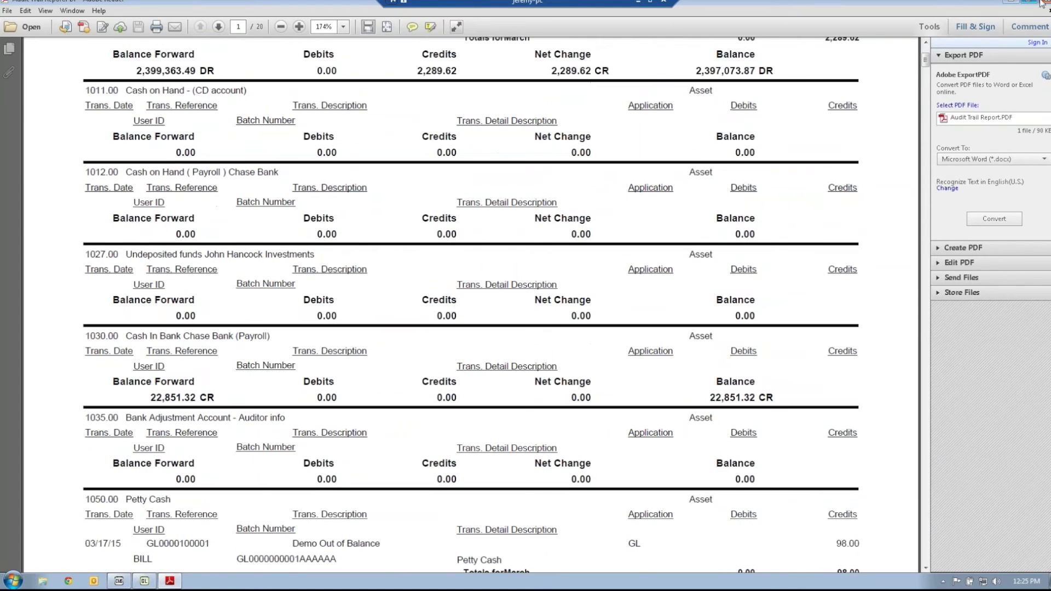
scroll(817, 365, "down", 7)
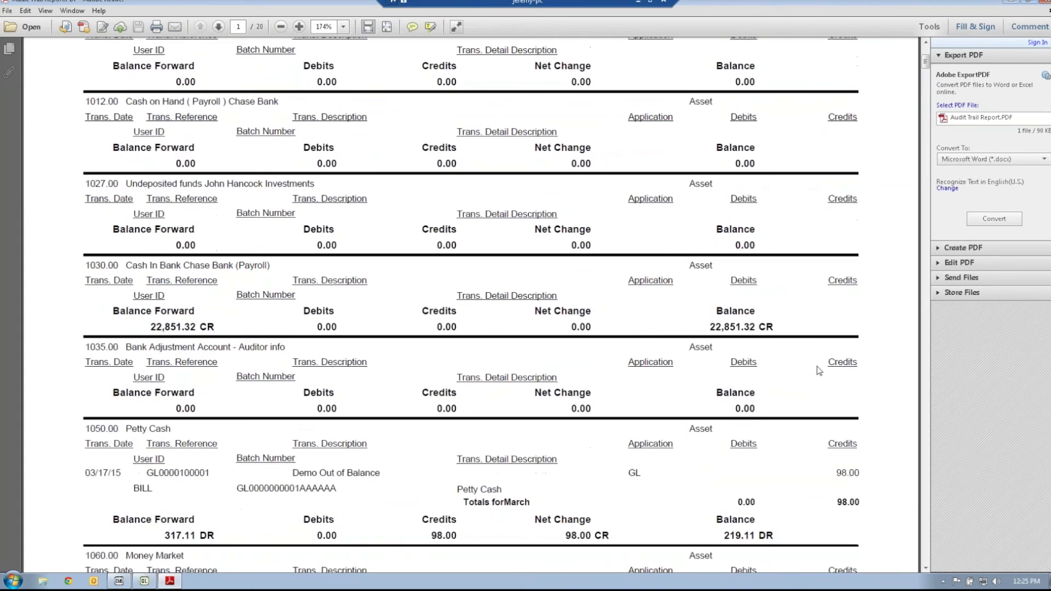
scroll(819, 370, "down", 2)
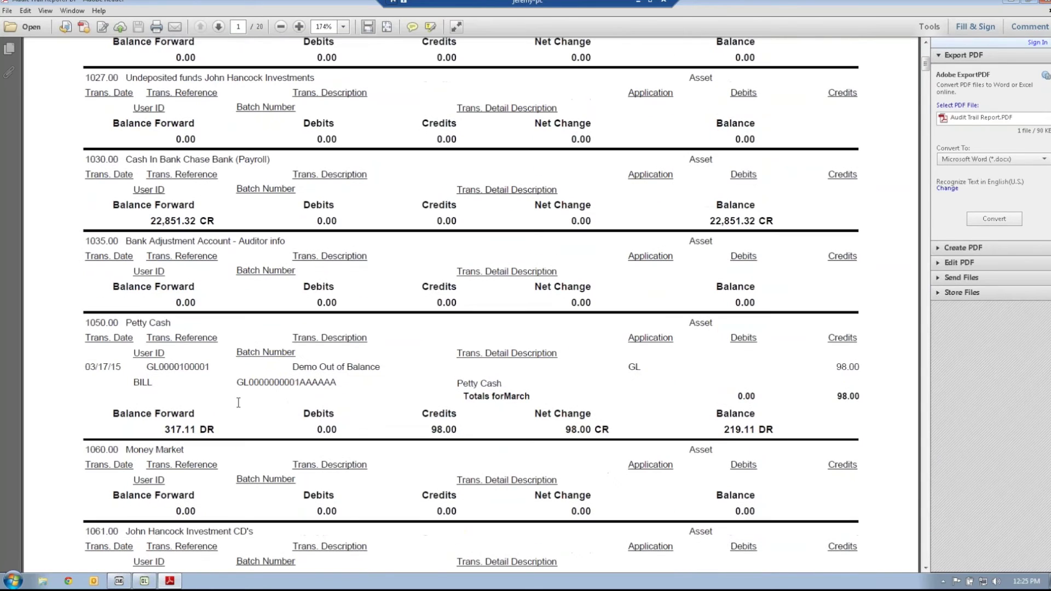
Check the transaction details and the credit amount posted to account 1050.00 Petty Cash.
left_click_drag(83, 366, 711, 377)
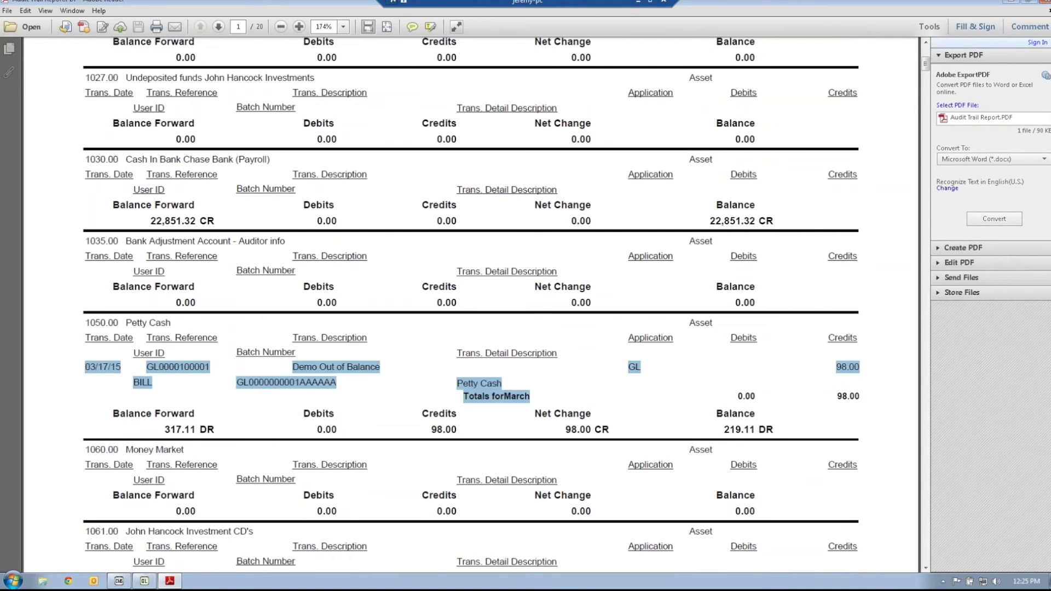
left_click(715, 381)
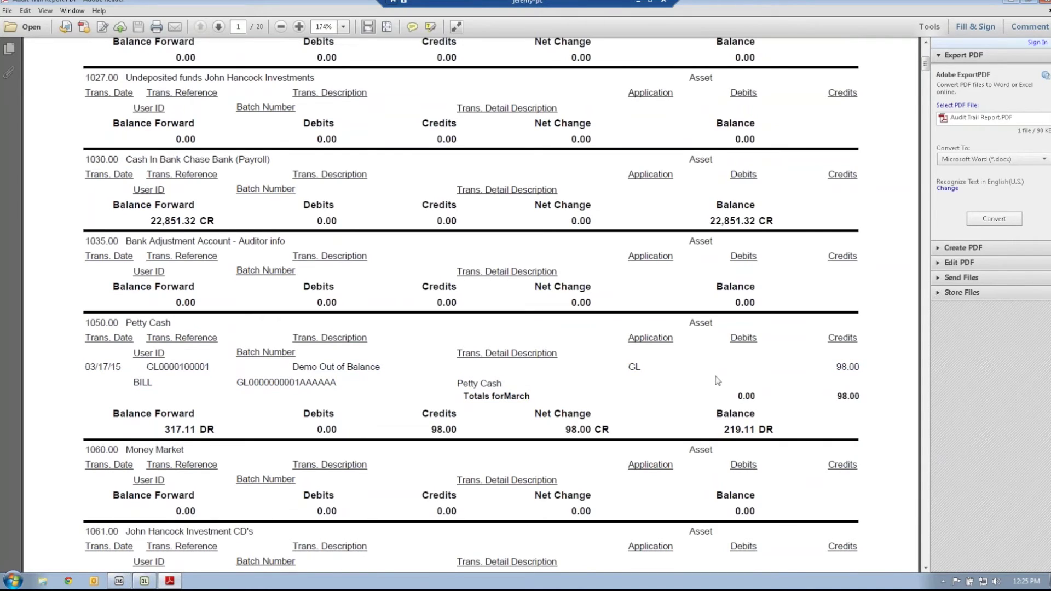
scroll(717, 380, "down", 1)
left_click_drag(833, 339, 862, 342)
scroll(847, 373, "down", 2)
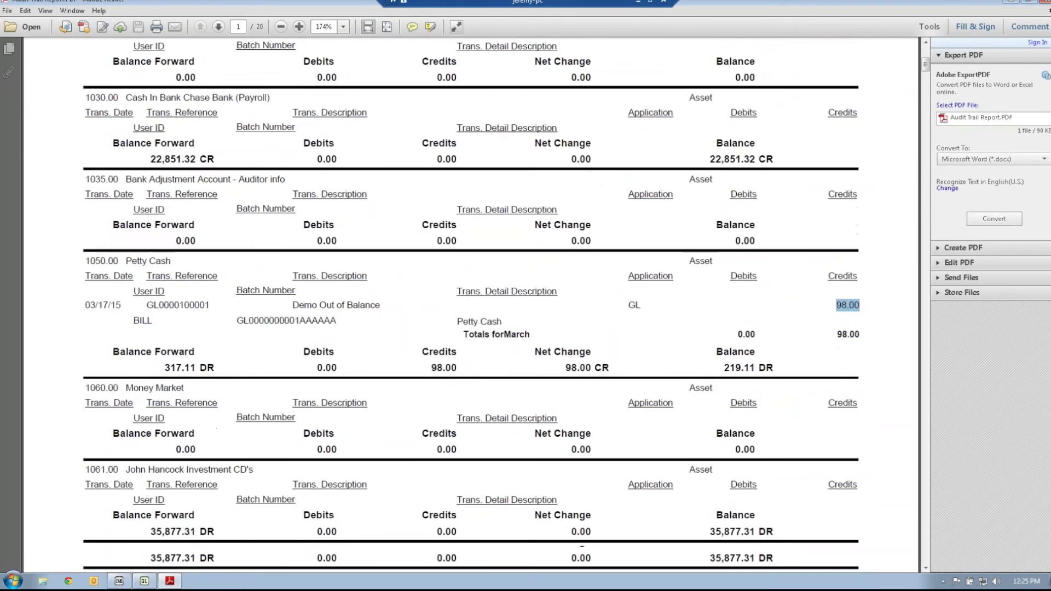
Close the audit trail report and its options, and open the options for reprinting the posting report.
left_click(1046, 4)
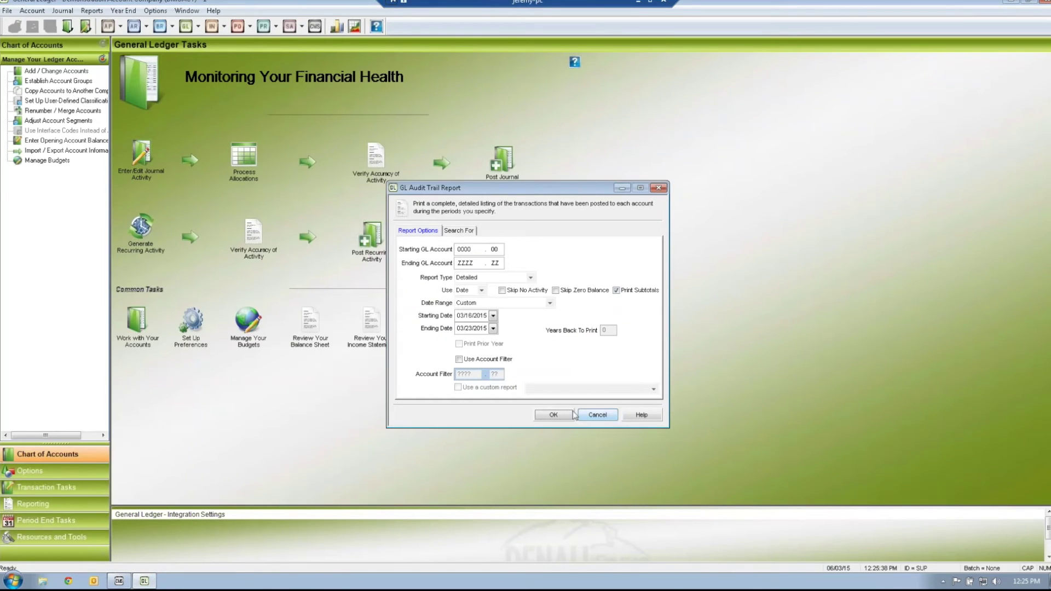
left_click(598, 414)
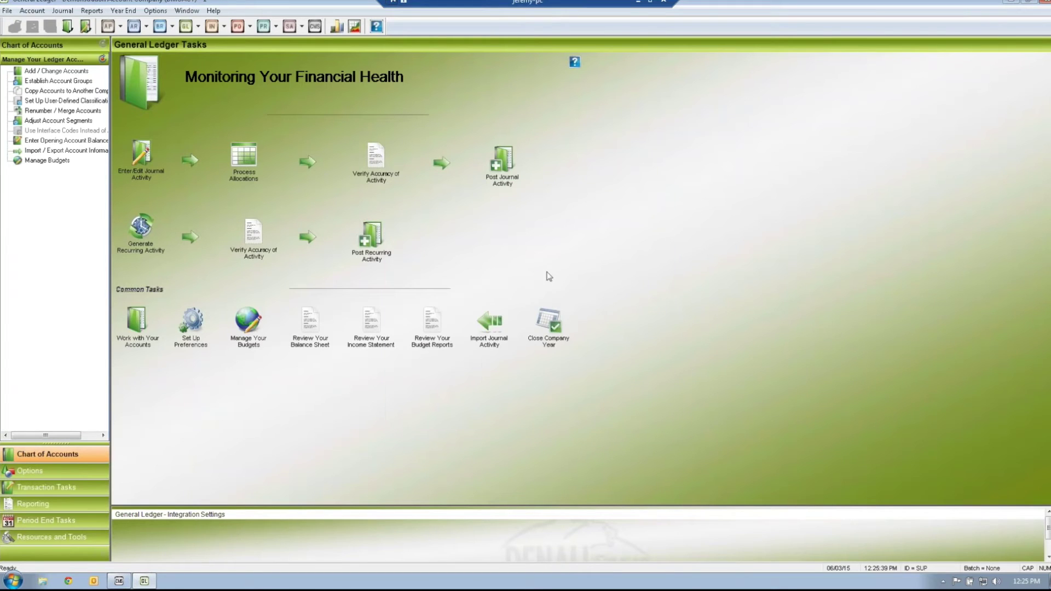
left_click(92, 10)
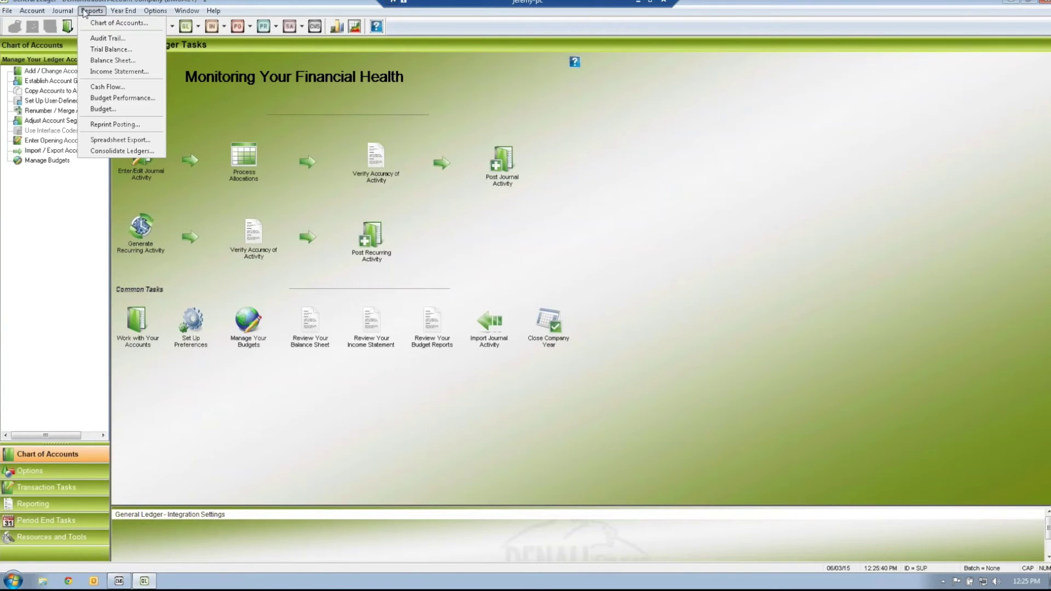
left_click(112, 124)
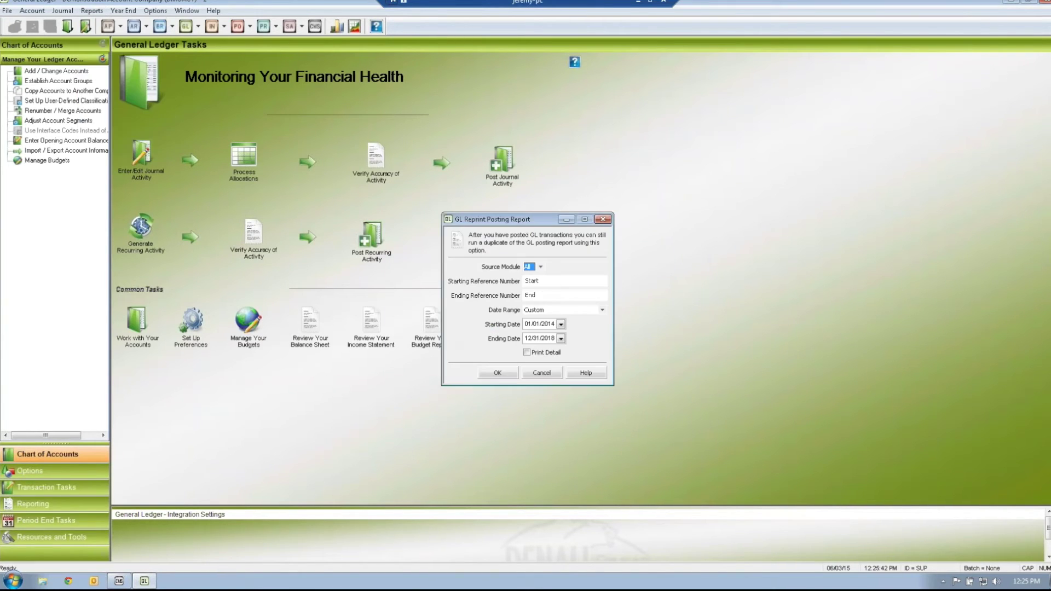
Run the reprint posting report for 03/16/2015 to 03/23/2015 with printed detail to the screen.
left_click(528, 324)
type("03/16/2015")
key("Tab")
type("03/23/2015")
key("Tab")
left_click(527, 352)
left_click(505, 374)
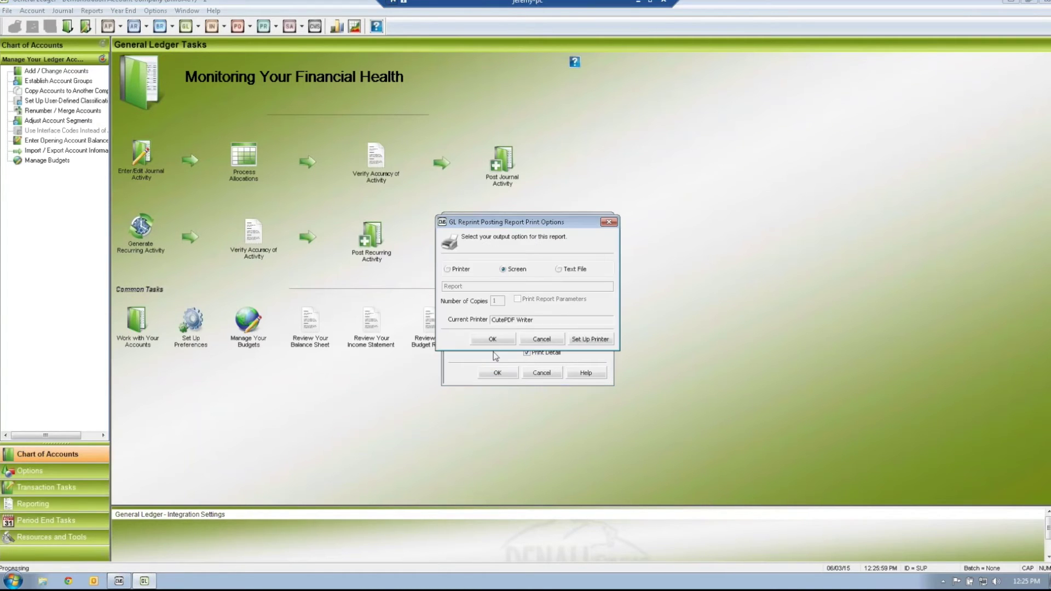
left_click(493, 339)
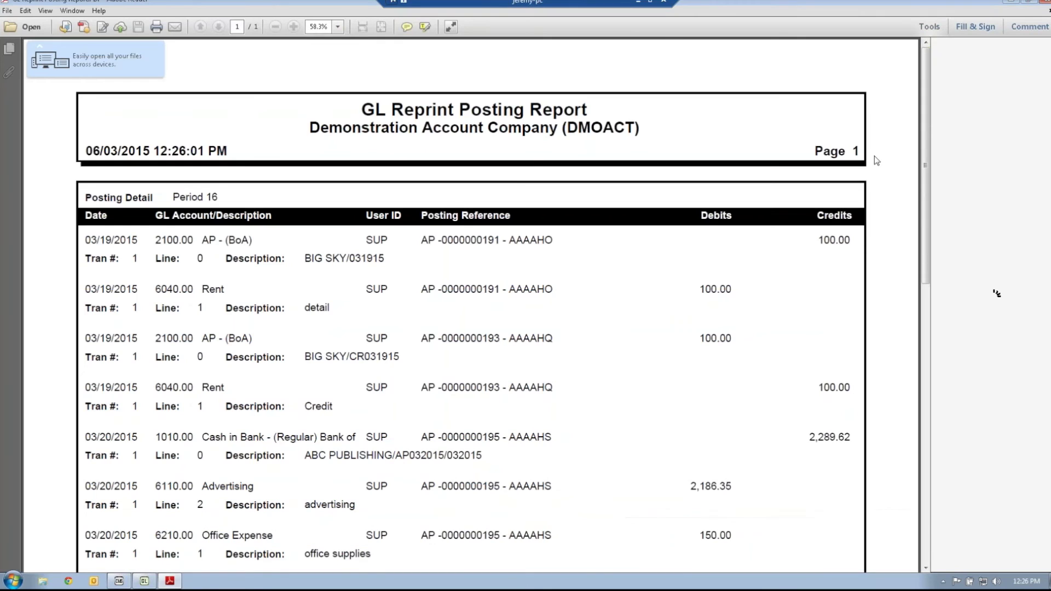
Compare the total debits and credits at the end of the posting report, and return to the posting detail.
left_click_drag(925, 126, 929, 279)
left_click_drag(710, 491, 723, 490)
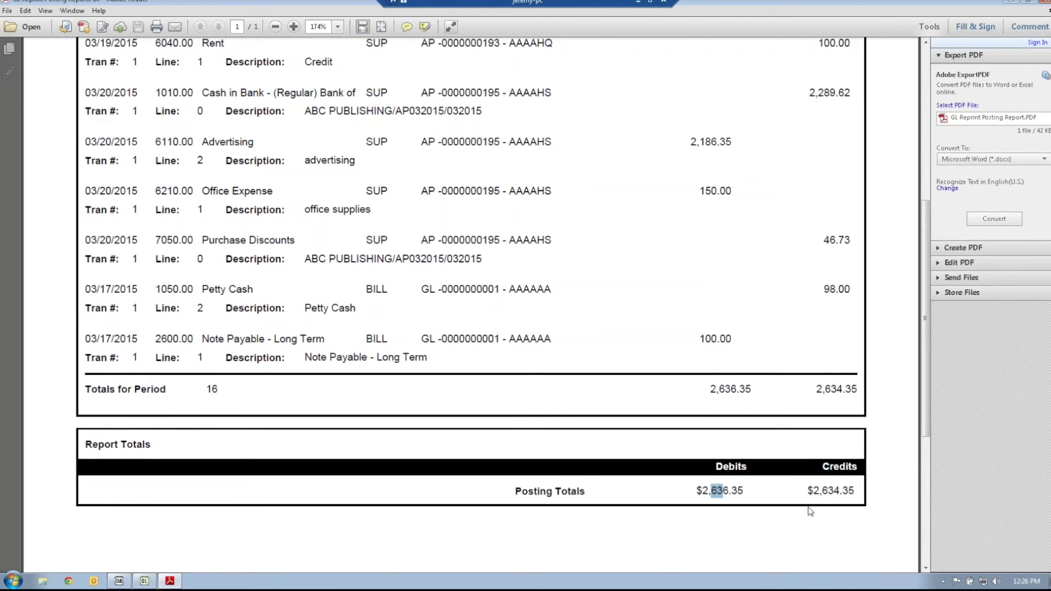
left_click_drag(820, 490, 843, 491)
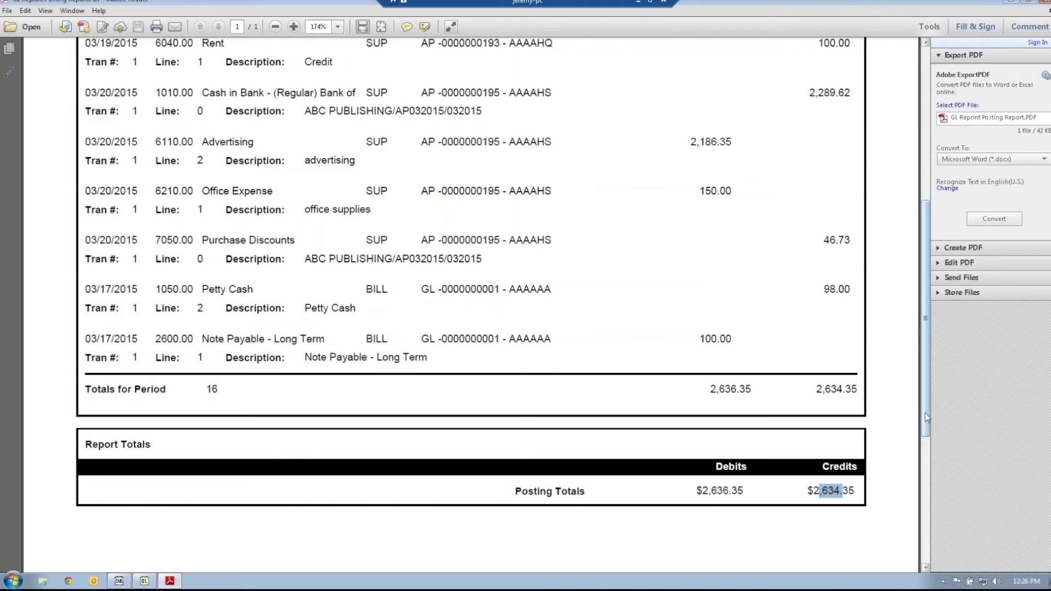
left_click_drag(926, 418, 928, 264)
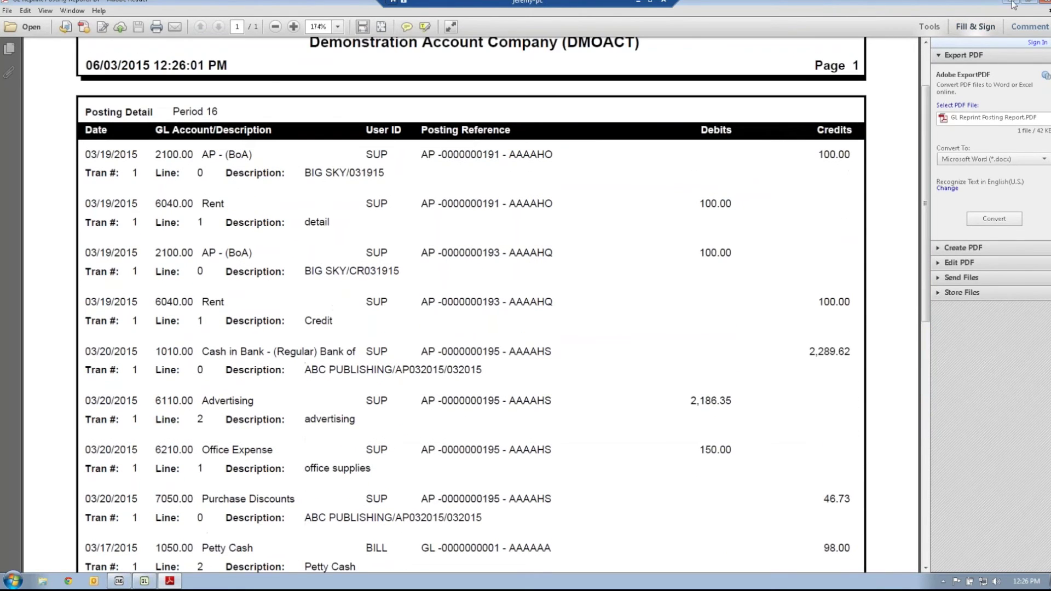
left_click(1011, 3)
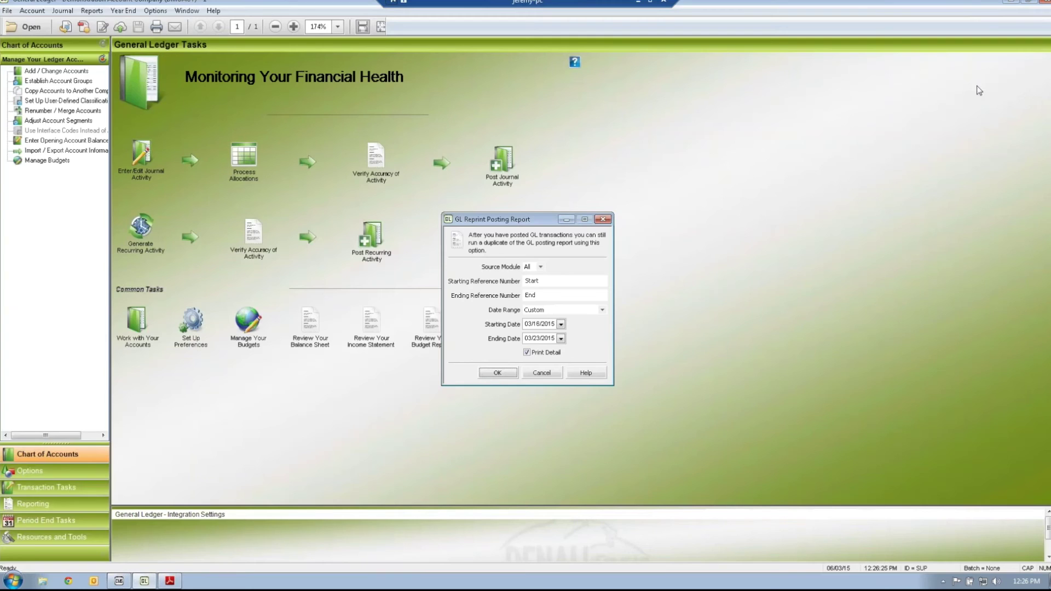
left_click(558, 376)
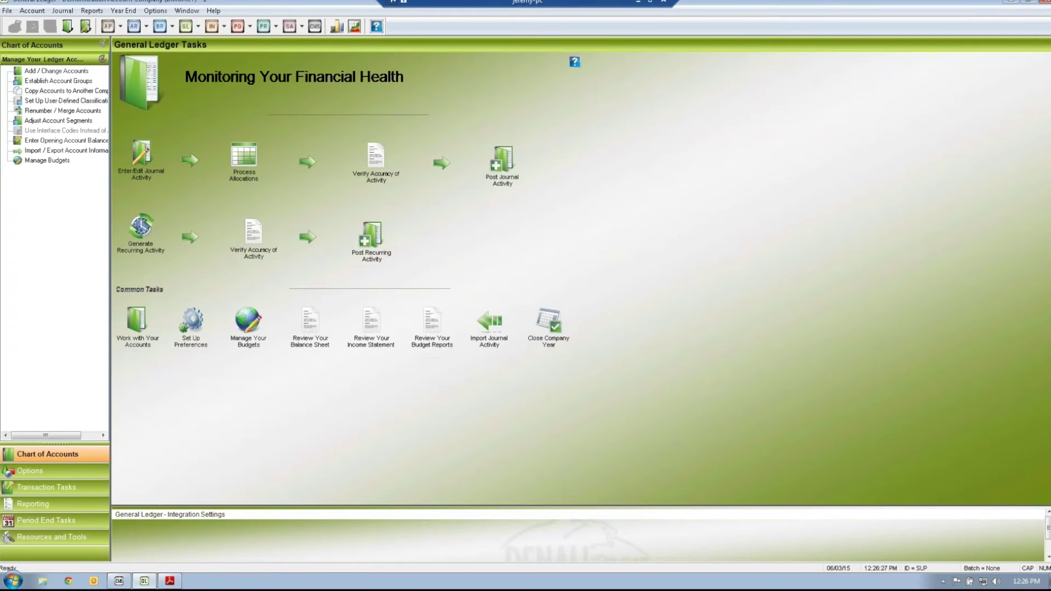
left_click(99, 12)
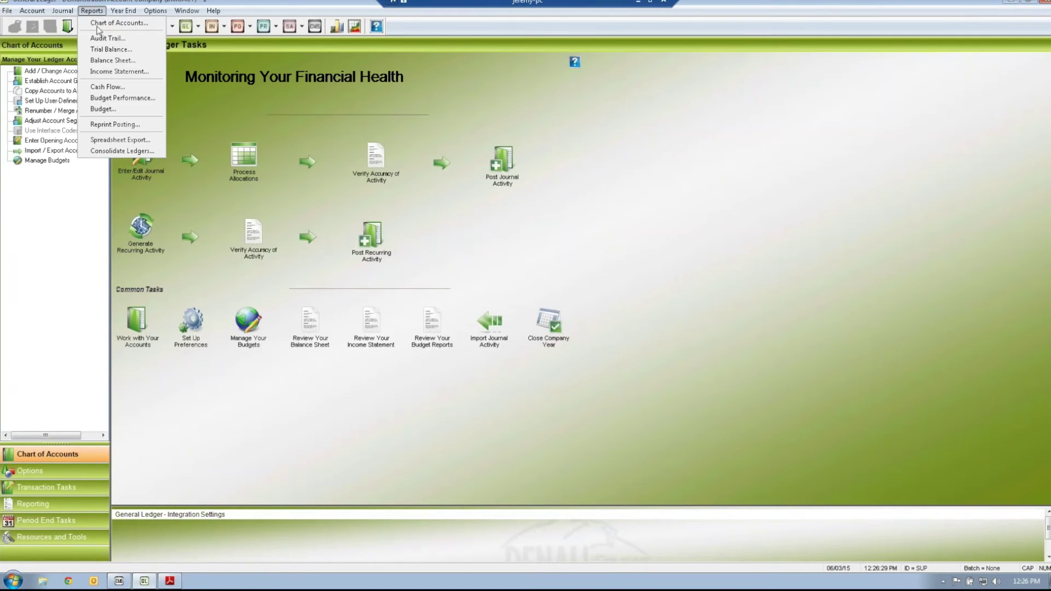
left_click(115, 125)
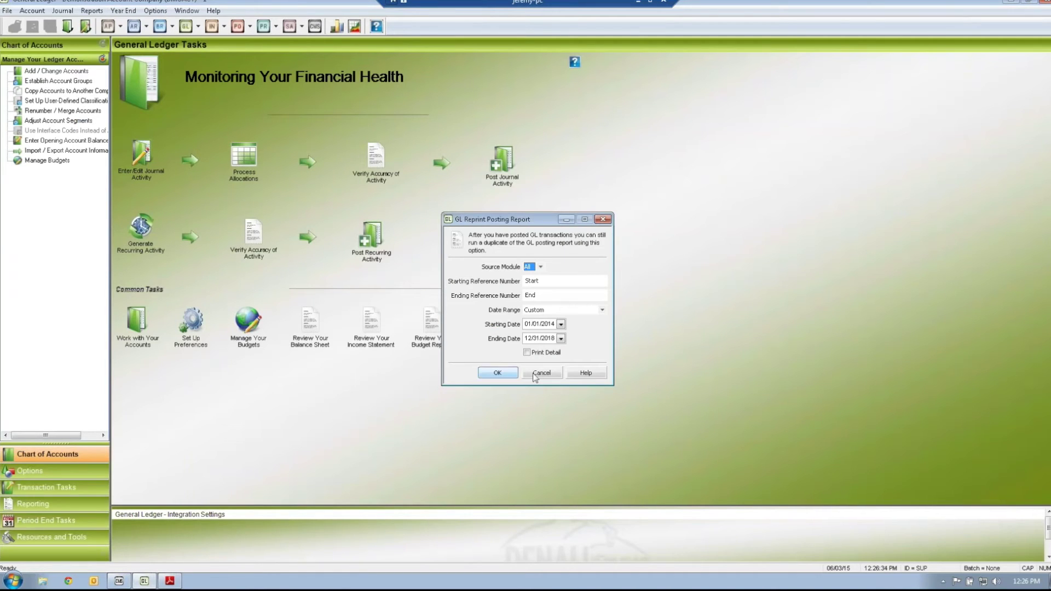
left_click(531, 325)
left_click(529, 338)
left_click(527, 353)
left_click(536, 377)
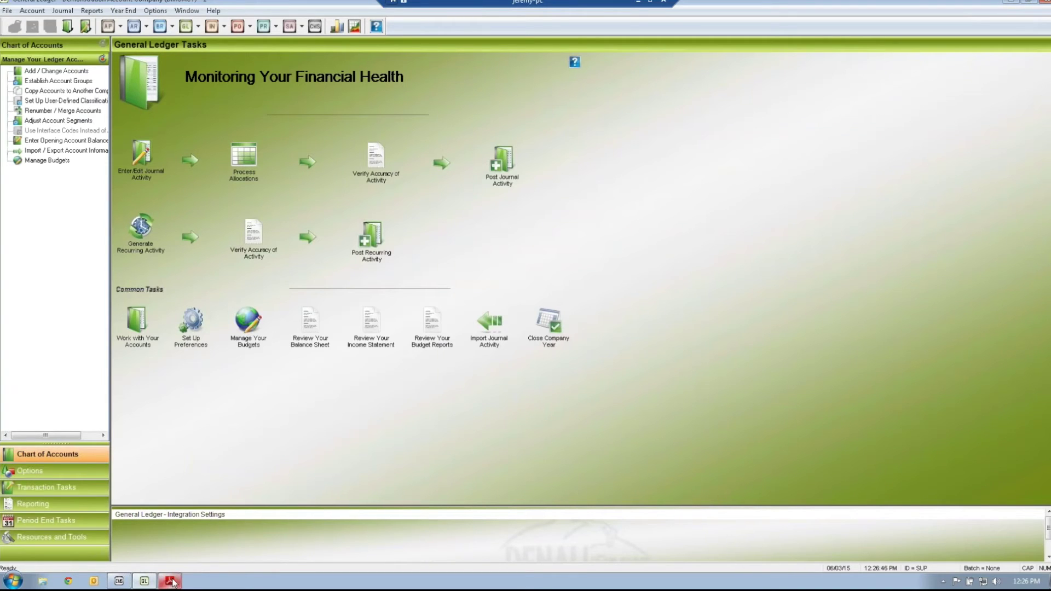
Bring the posting report back up and compare the debits and credits of the 03/19/2015 AP and Rent entries.
left_click(170, 581)
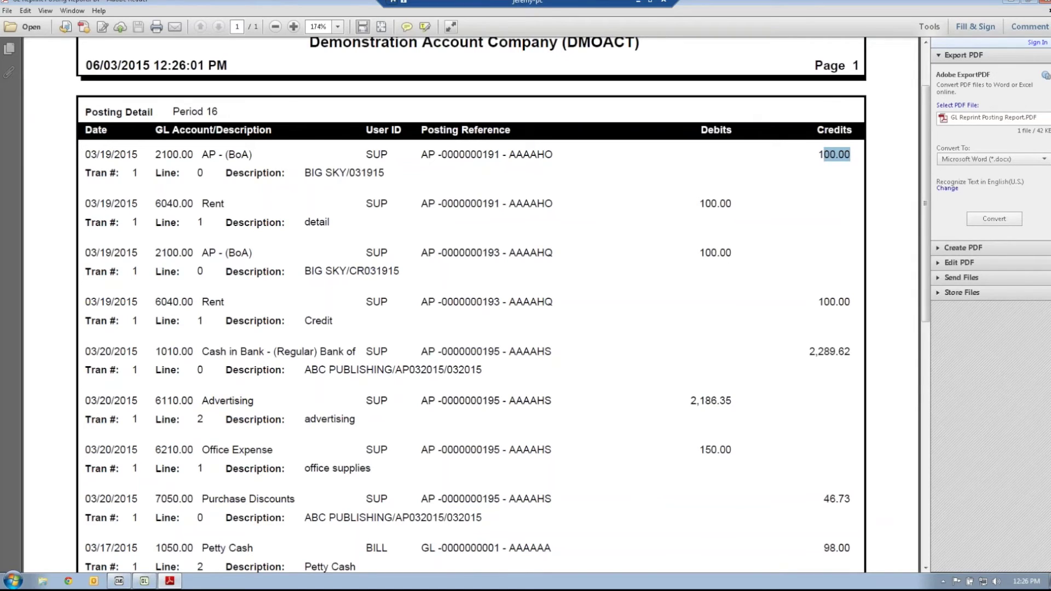
left_click_drag(700, 204, 729, 207)
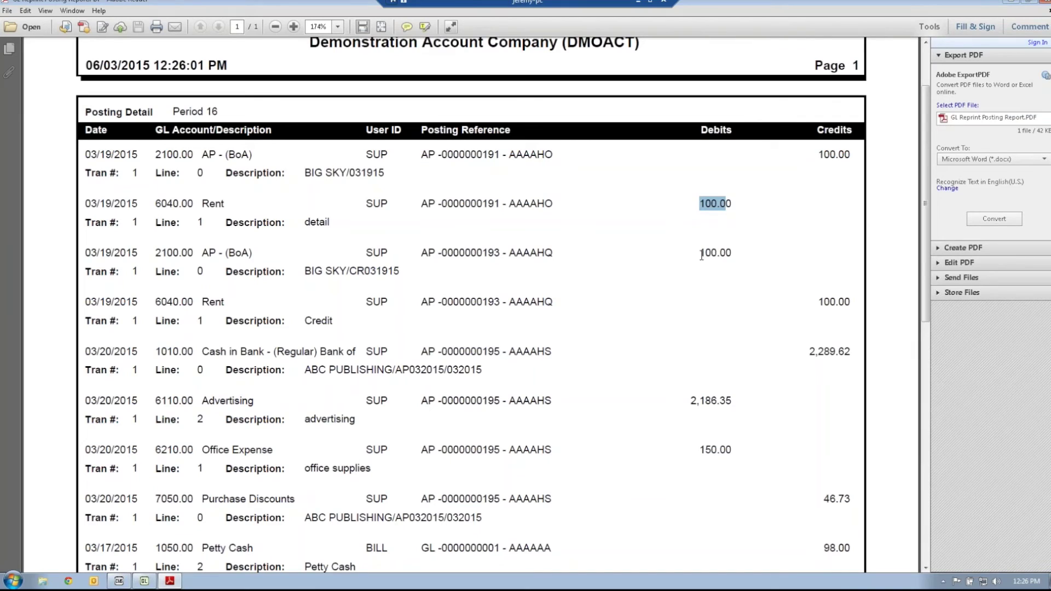
left_click_drag(701, 255, 733, 255)
left_click_drag(818, 302, 857, 303)
Compare the Cash in Bank credit with the Advertising and Office Expense debits in the 03/20/2015 ABC Publishing transaction.
left_click_drag(809, 351, 852, 352)
left_click_drag(695, 400, 734, 403)
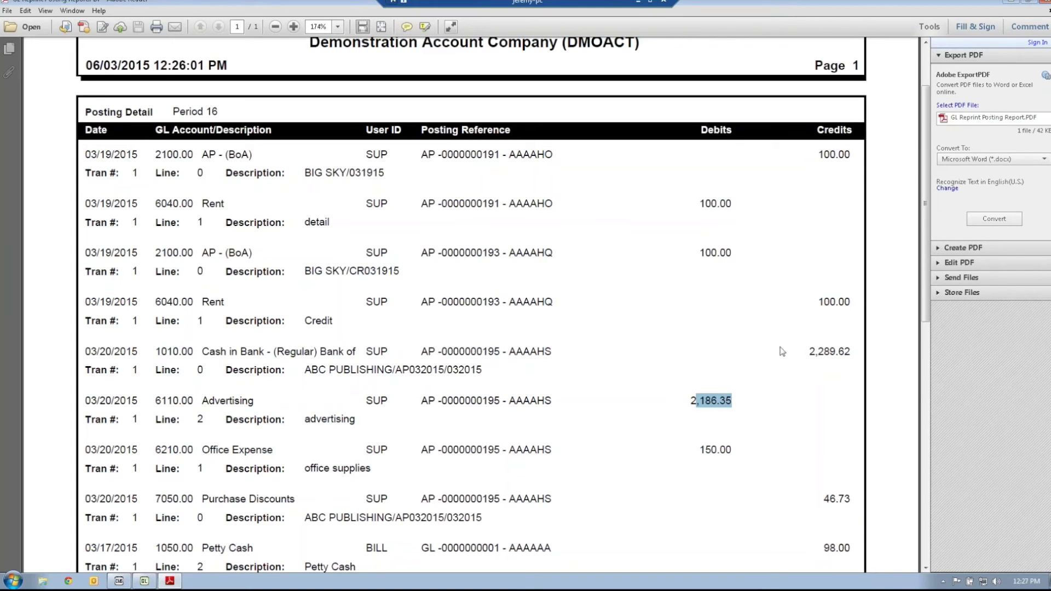
left_click_drag(809, 353, 853, 357)
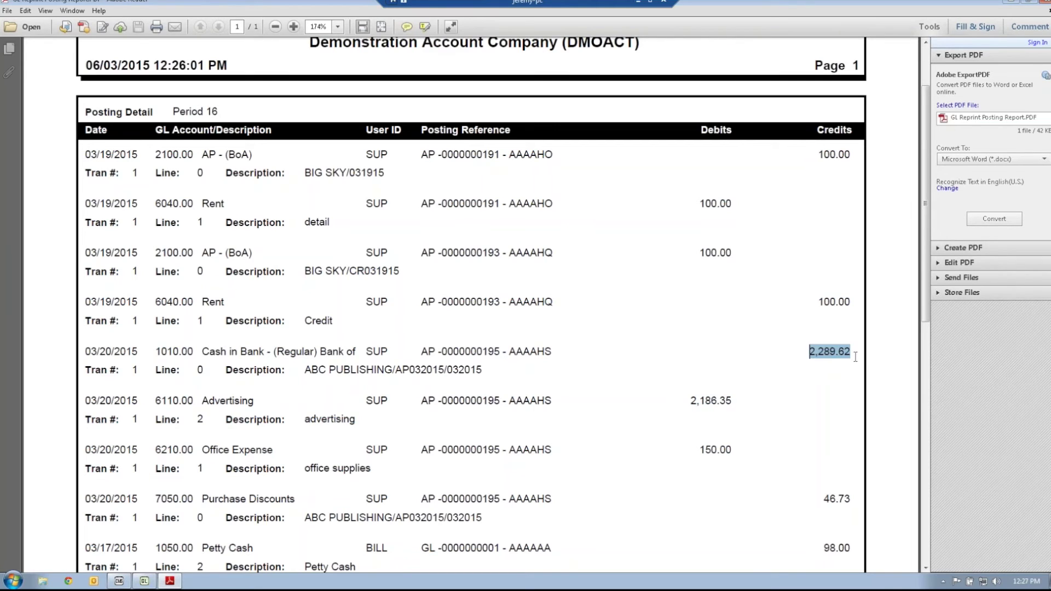
left_click_drag(689, 400, 733, 400)
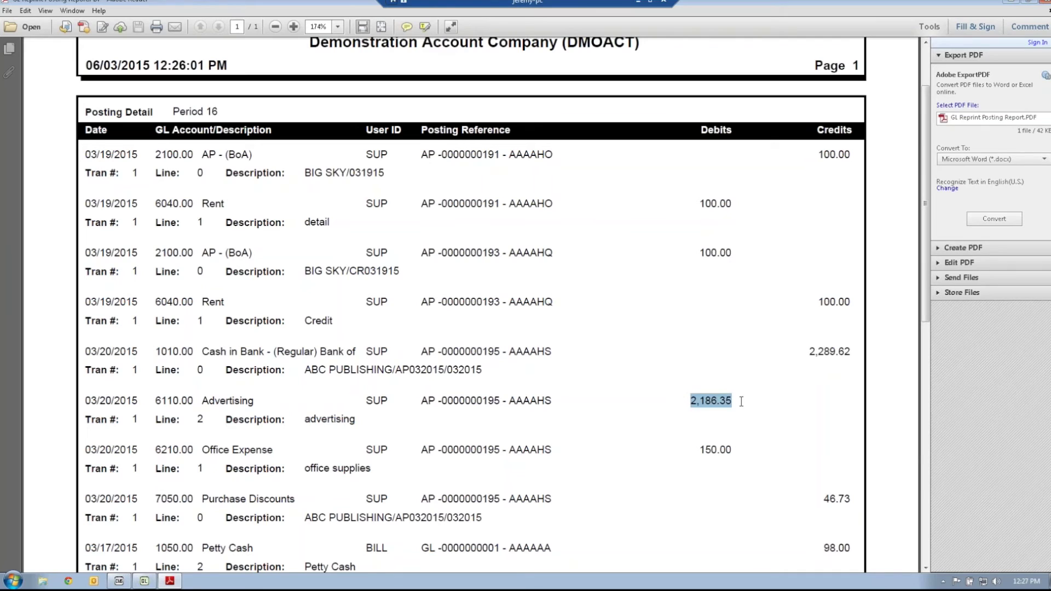
left_click_drag(694, 452, 743, 456)
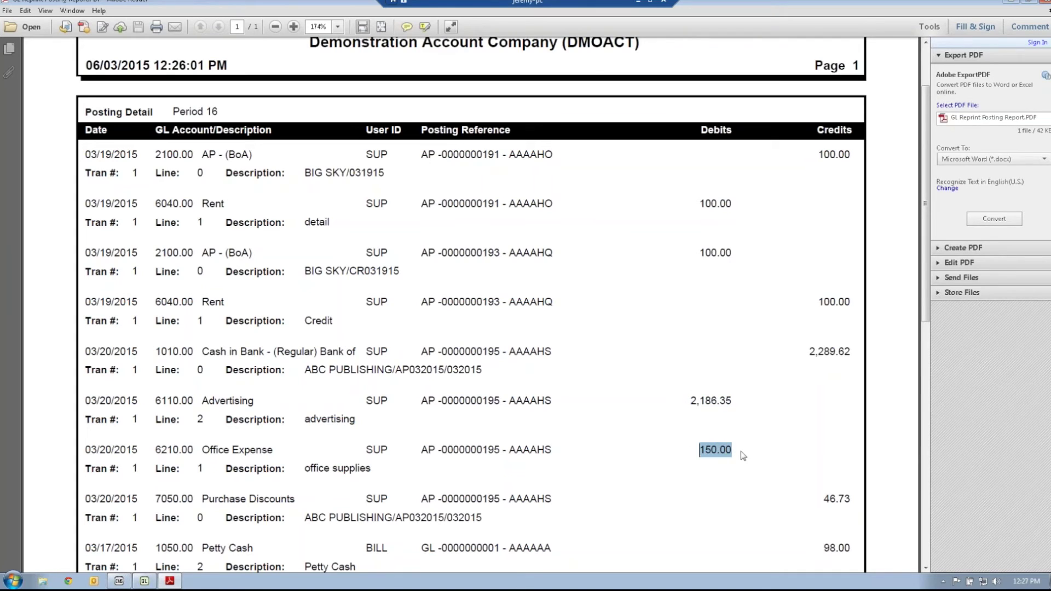
left_click_drag(808, 352, 851, 359)
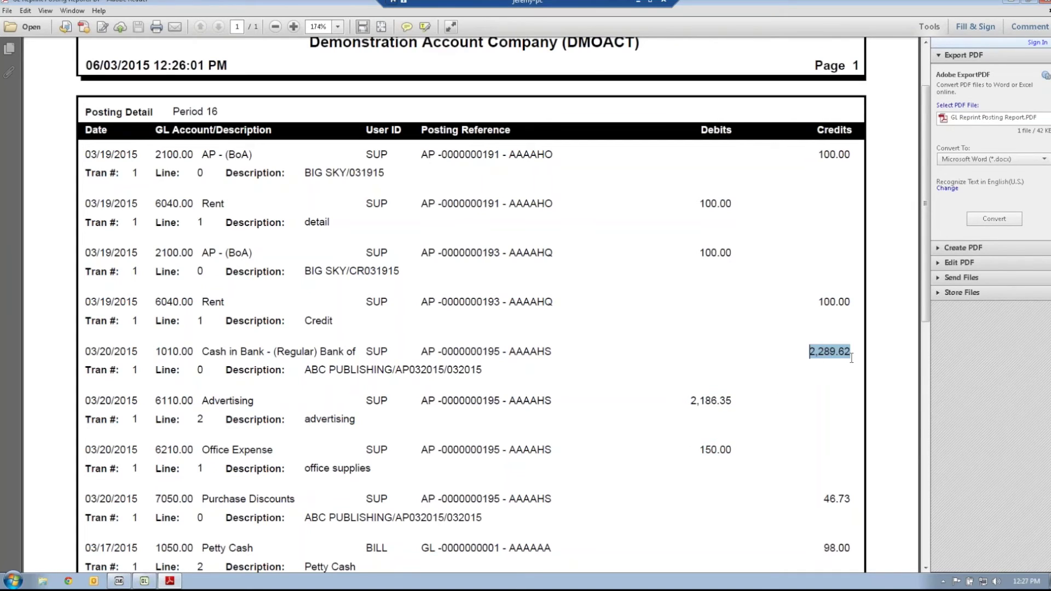
left_click_drag(690, 401, 720, 402)
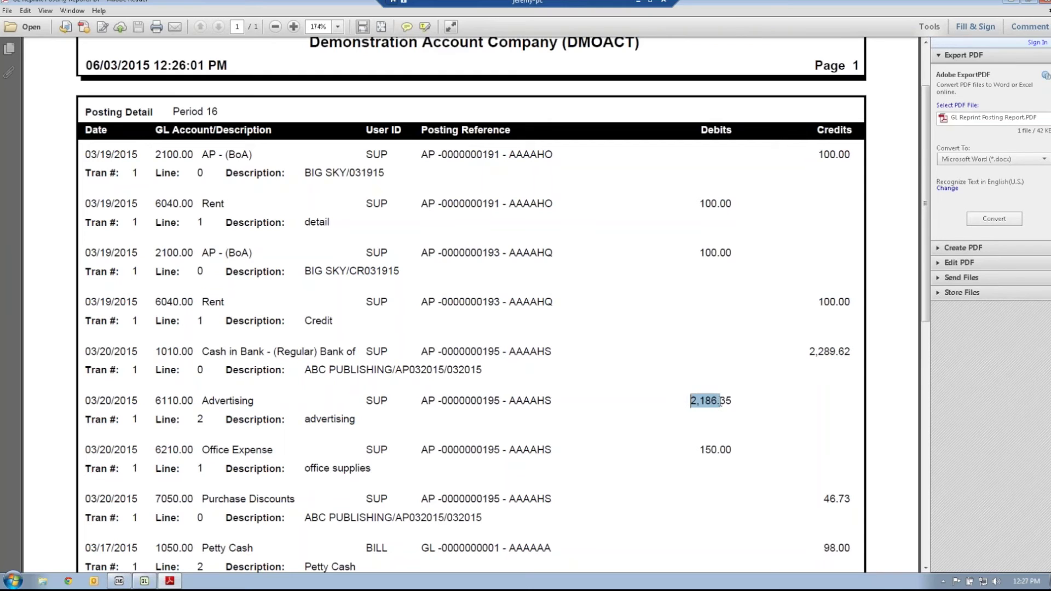
left_click_drag(694, 450, 771, 451)
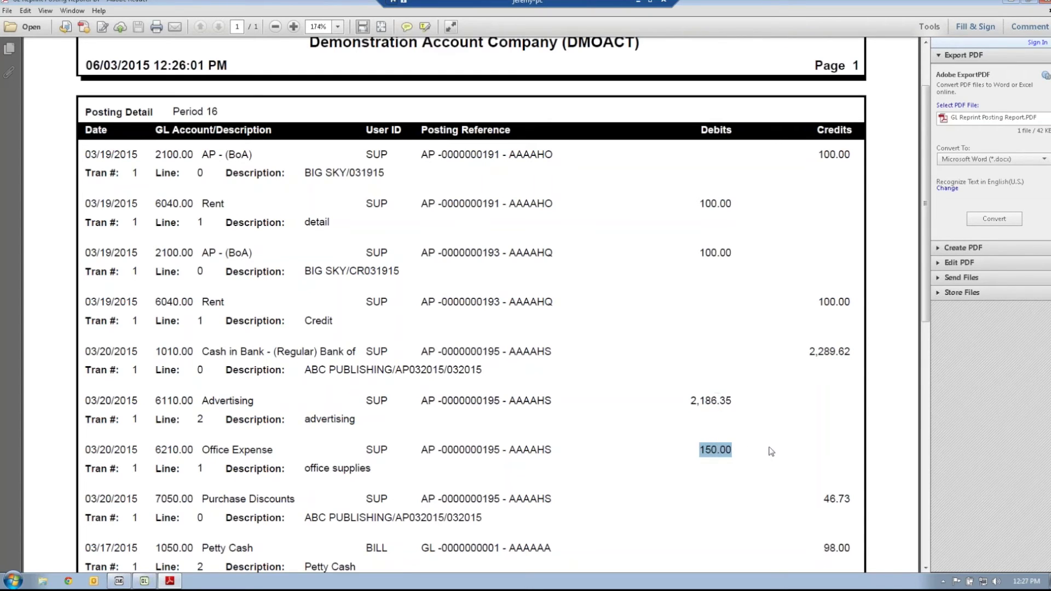
Check the posting reference numbers of the four 03/20/2015 entries to see which lines belong to the same posting.
scroll(771, 451, "down", 3)
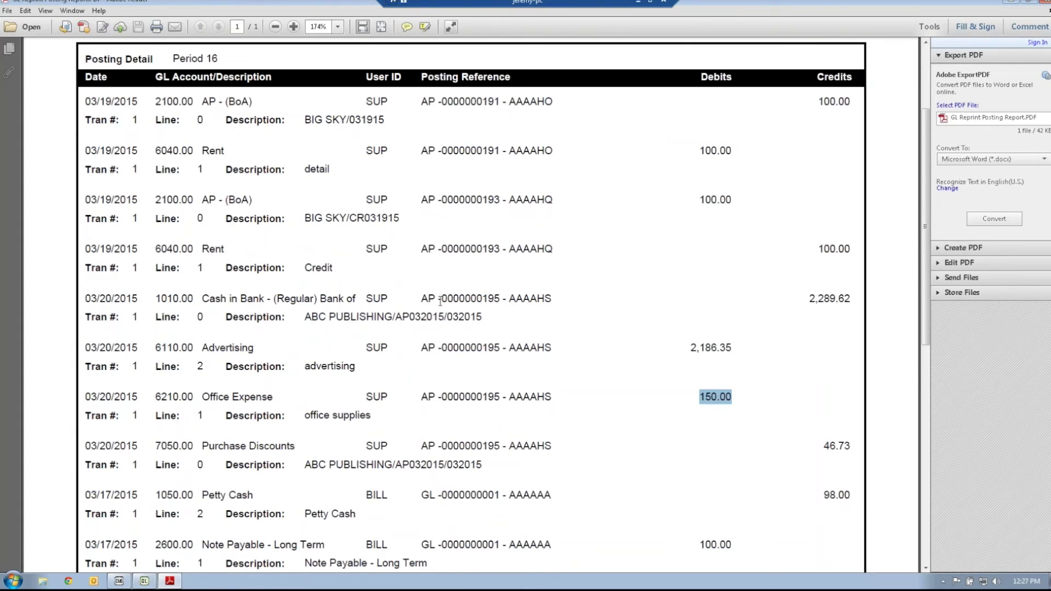
left_click_drag(439, 300, 486, 310)
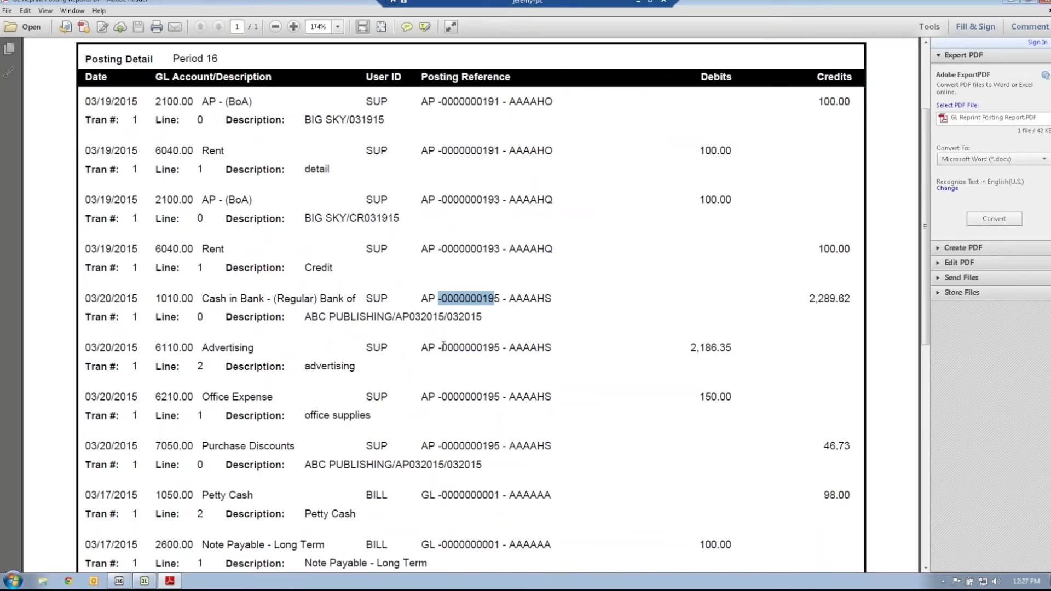
left_click_drag(441, 355, 491, 362)
left_click_drag(439, 397, 495, 398)
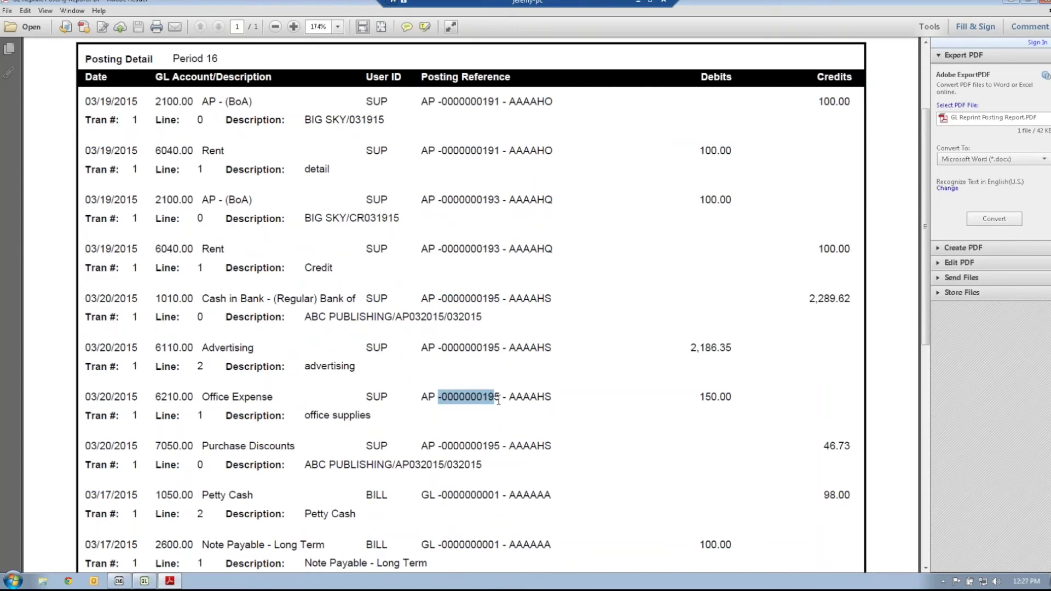
left_click_drag(440, 445, 503, 447)
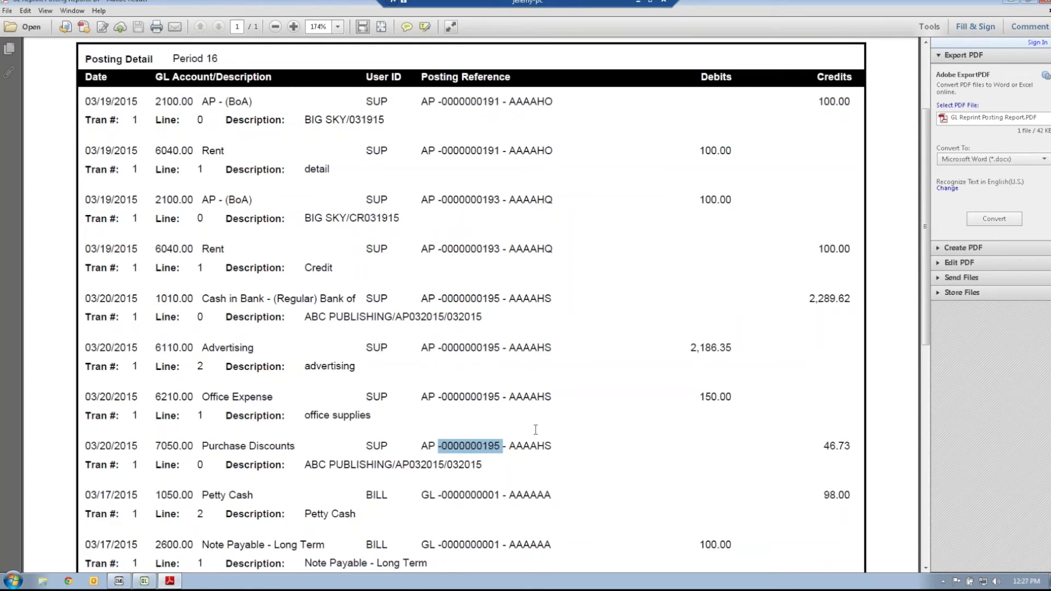
Check the posting references and amounts of the 03/17/2015 Petty Cash and Note Payable - Long Term entries.
scroll(540, 430, "down", 1)
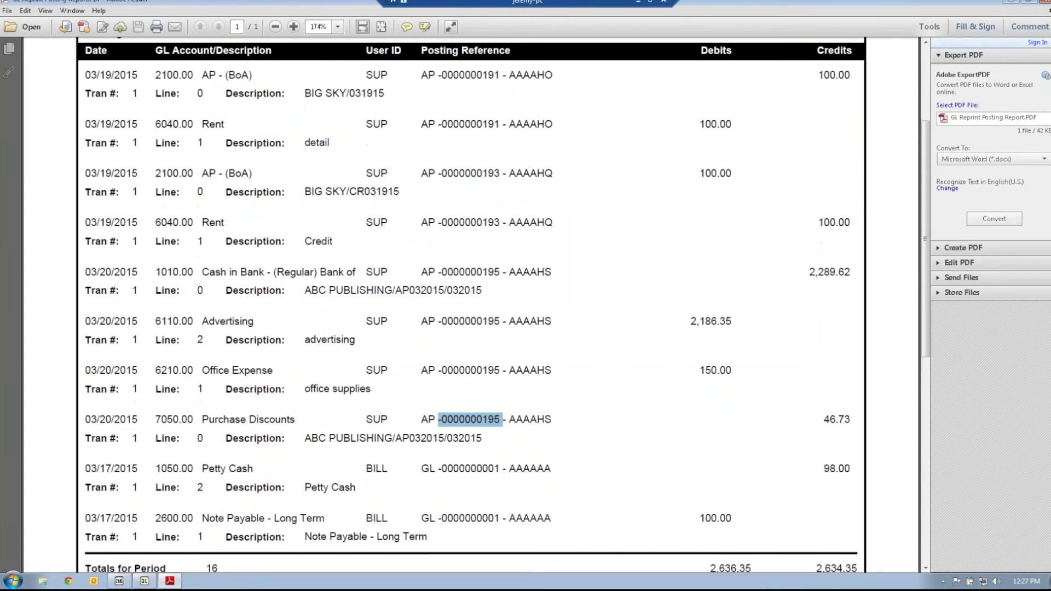
scroll(667, 442, "down", 1)
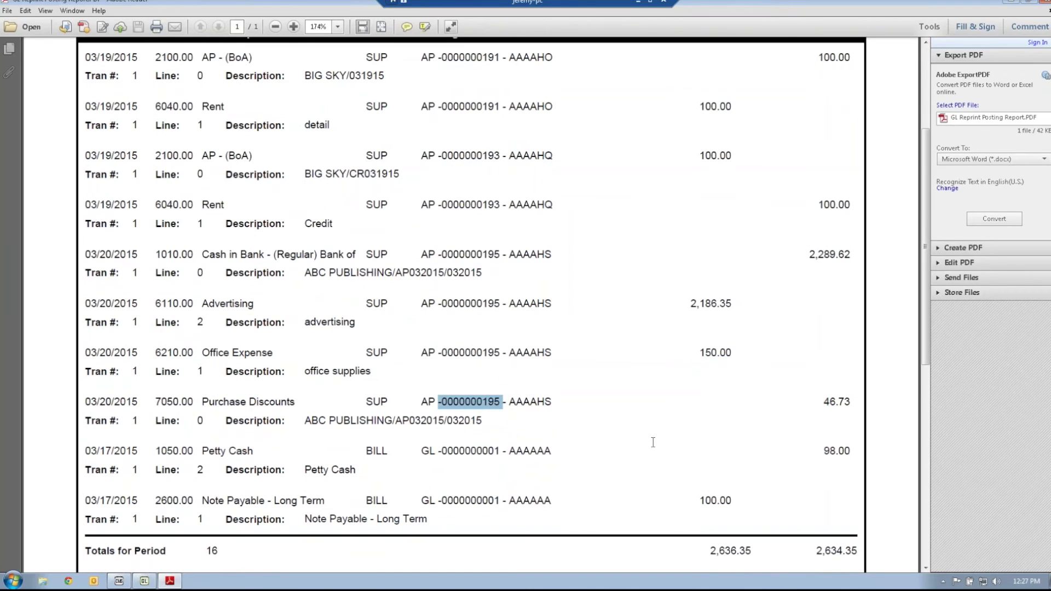
left_click_drag(421, 451, 499, 450)
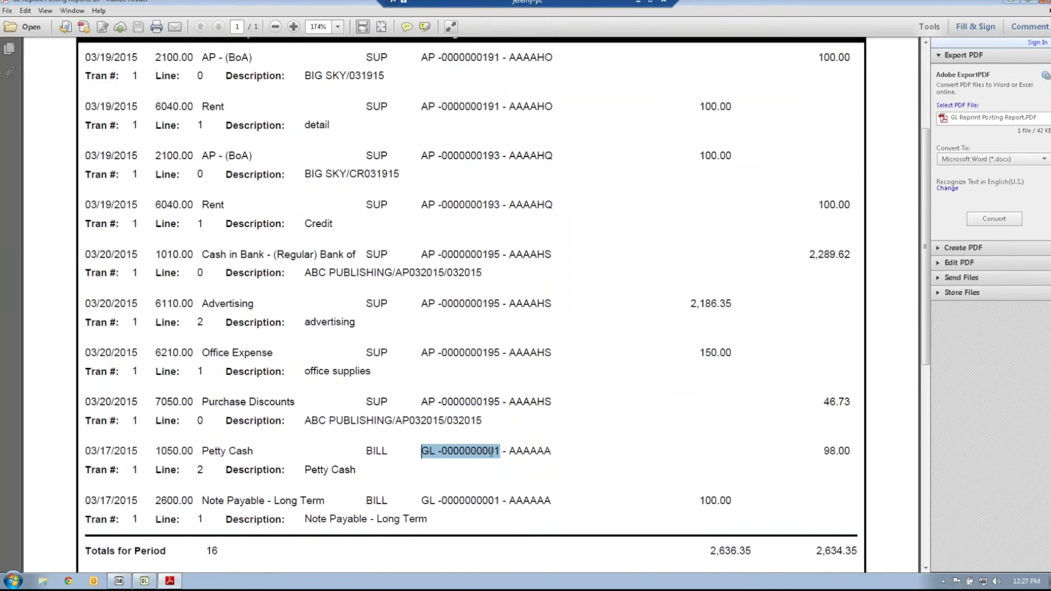
left_click_drag(822, 452, 855, 455)
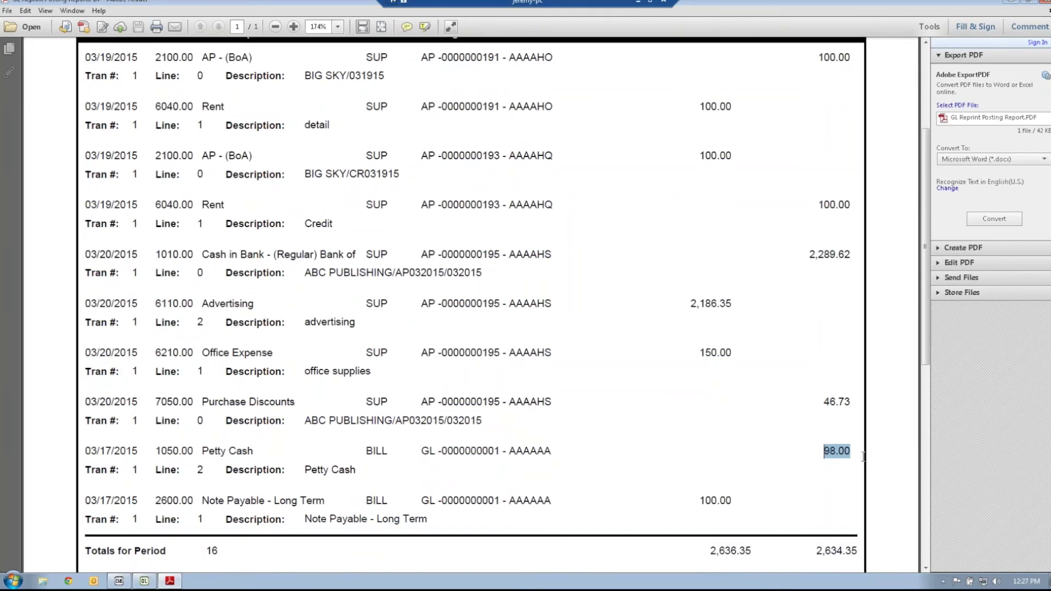
left_click_drag(421, 502, 500, 501)
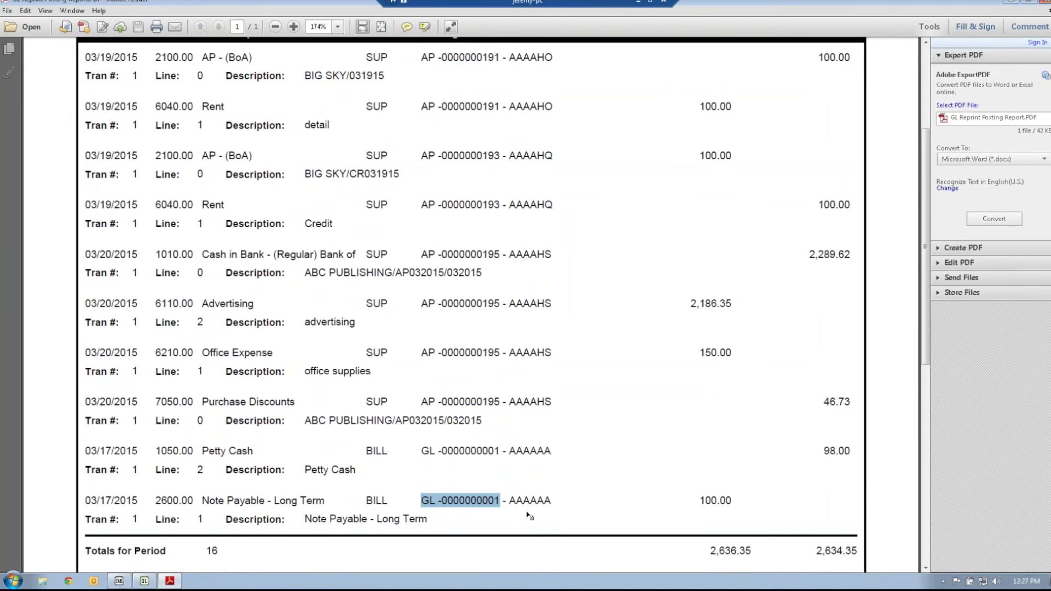
left_click_drag(700, 502, 743, 501)
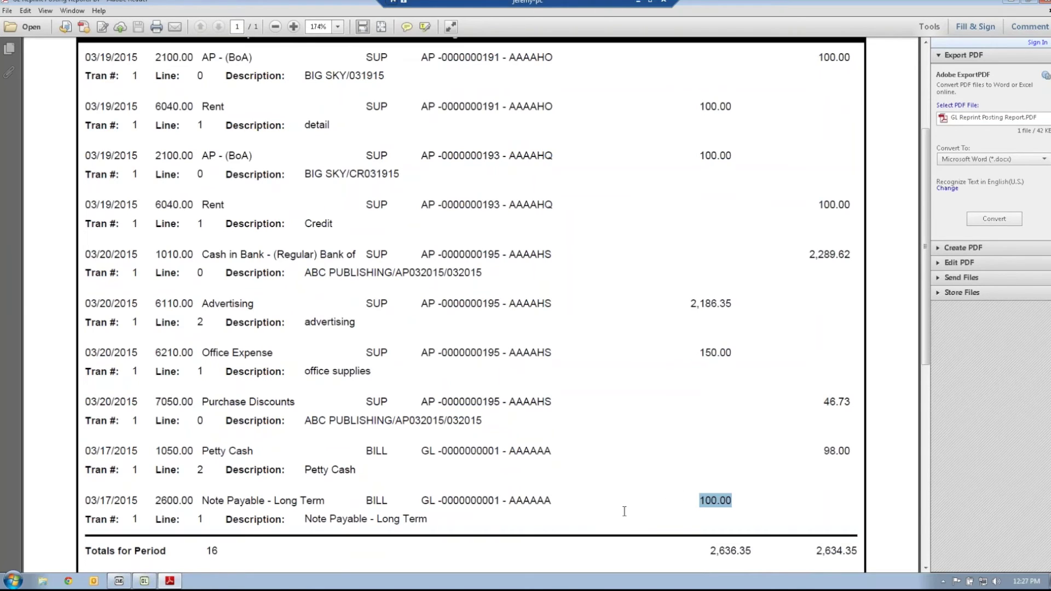
Compare the Petty Cash credit with the Note Payable debit again and highlight both 03/17/2015 entries.
left_click_drag(824, 455, 851, 454)
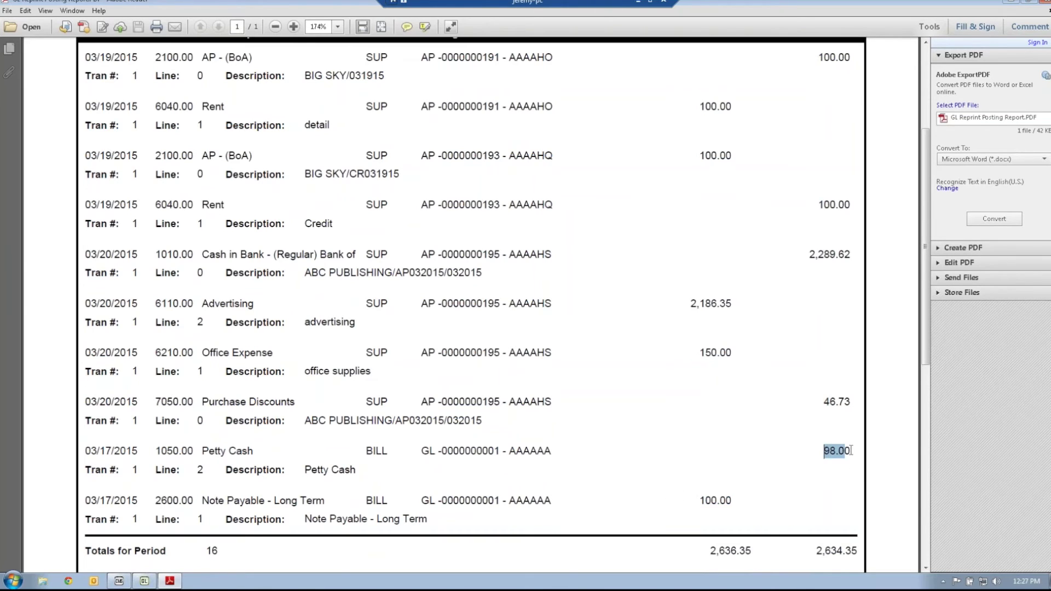
left_click(723, 500)
double_click(723, 500)
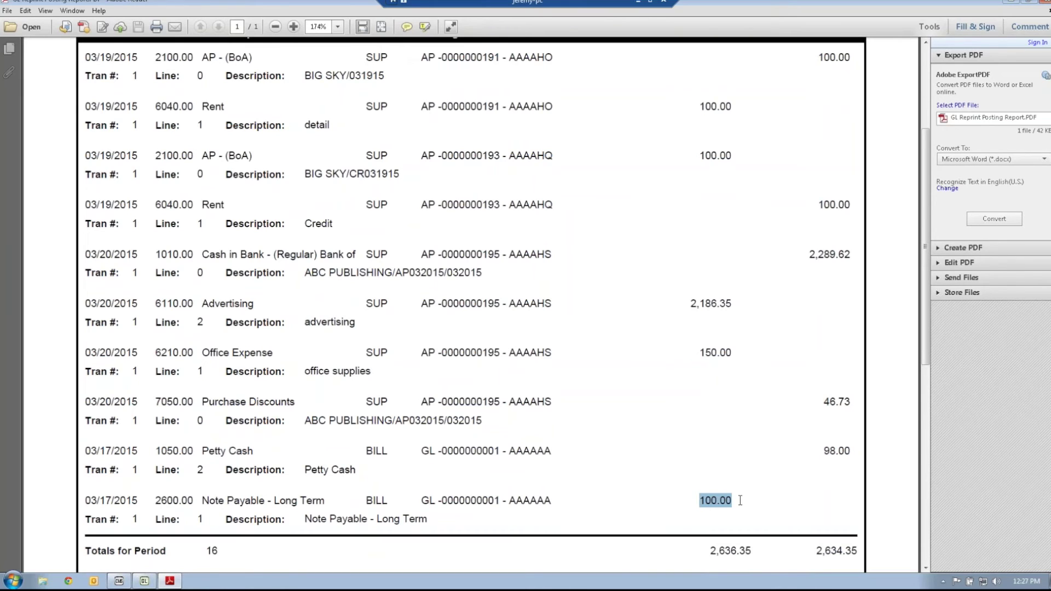
left_click_drag(824, 450, 852, 450)
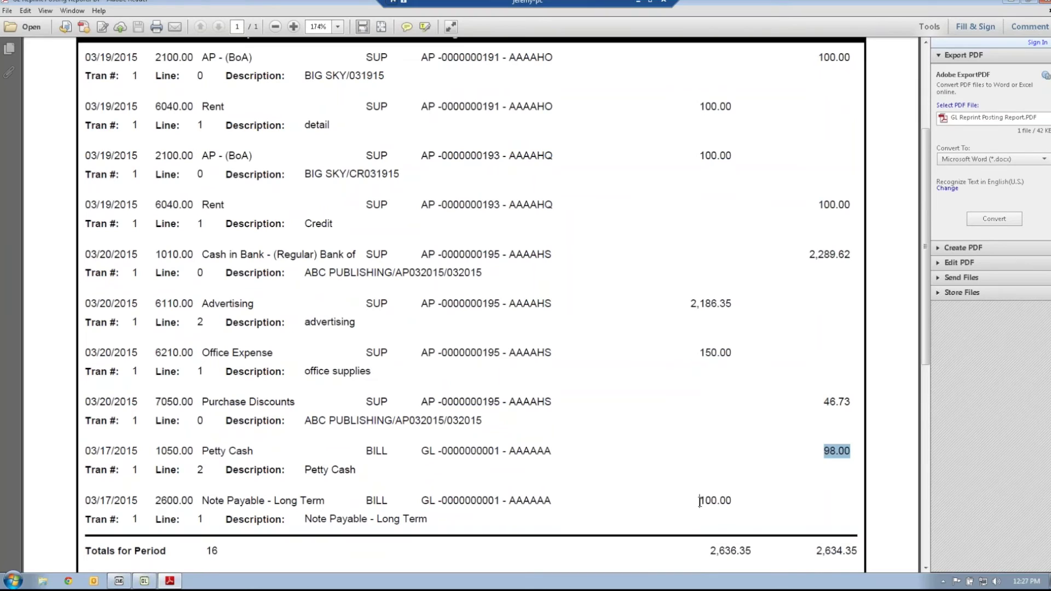
left_click_drag(700, 500, 736, 500)
left_click_drag(821, 451, 850, 451)
left_click_drag(85, 450, 138, 450)
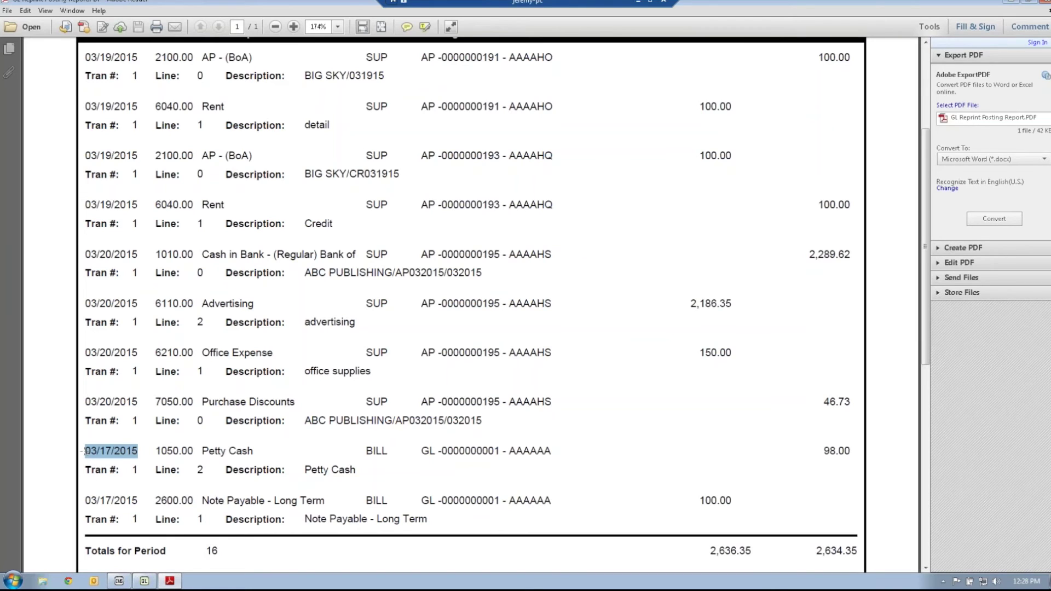
left_click_drag(85, 450, 724, 504)
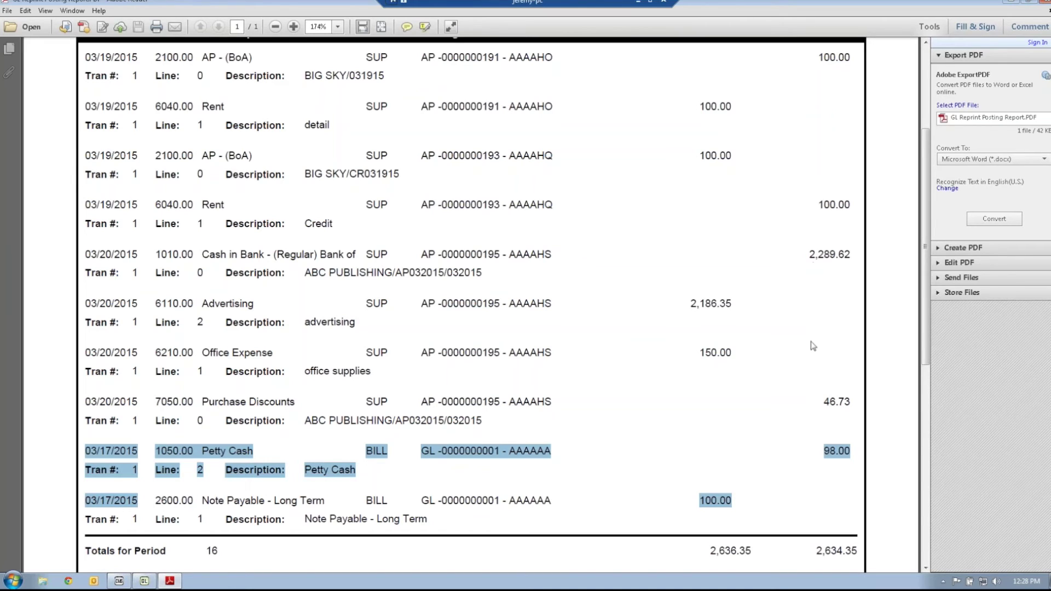
Close the posting report and turn on Allow unbalanced transactions in the General Ledger module preferences.
left_click(1044, 4)
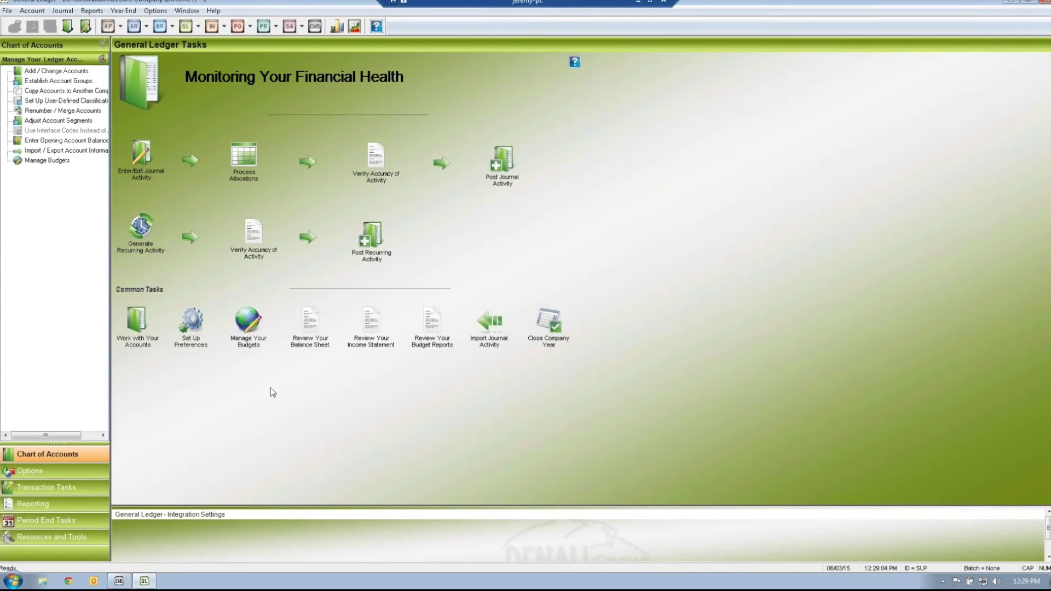
left_click(187, 324)
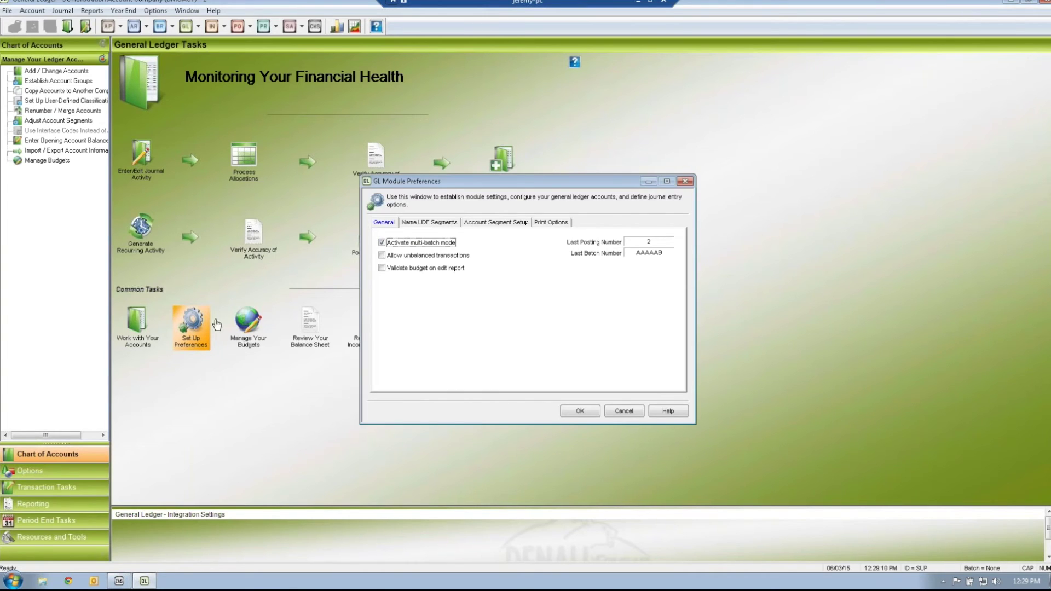
left_click(382, 255)
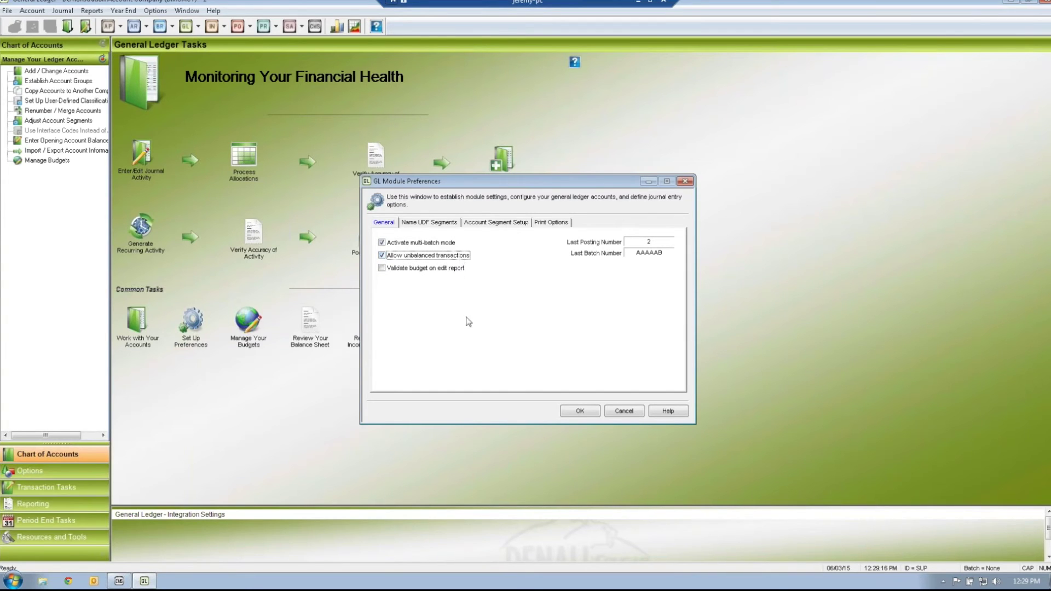
left_click(578, 411)
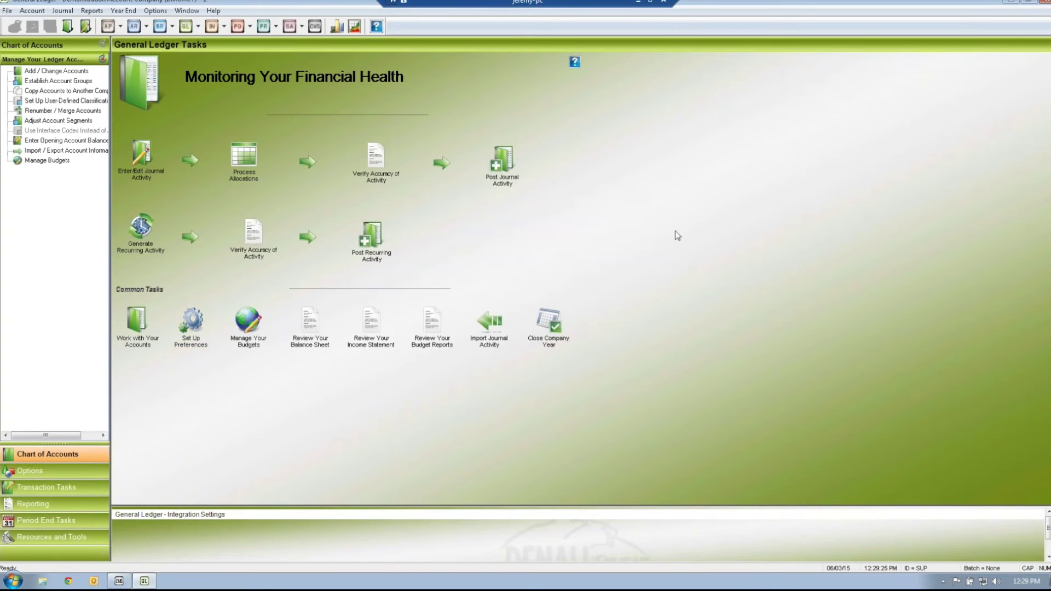
Return from General Ledger to Controller and look up the SUP user record in Add/Change Users for editing.
left_click(1043, 2)
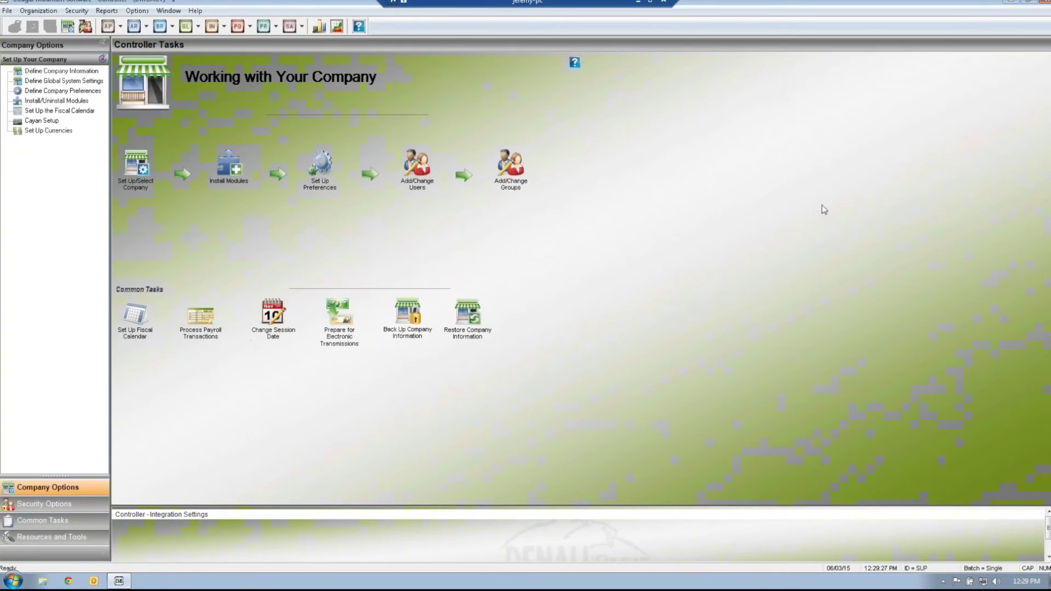
left_click(422, 176)
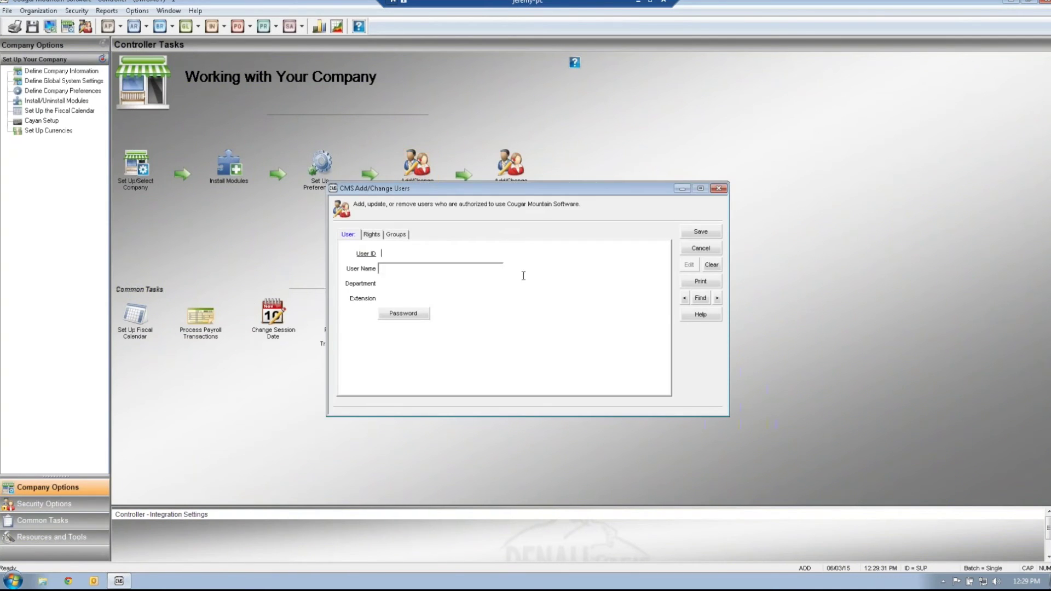
left_click(700, 297)
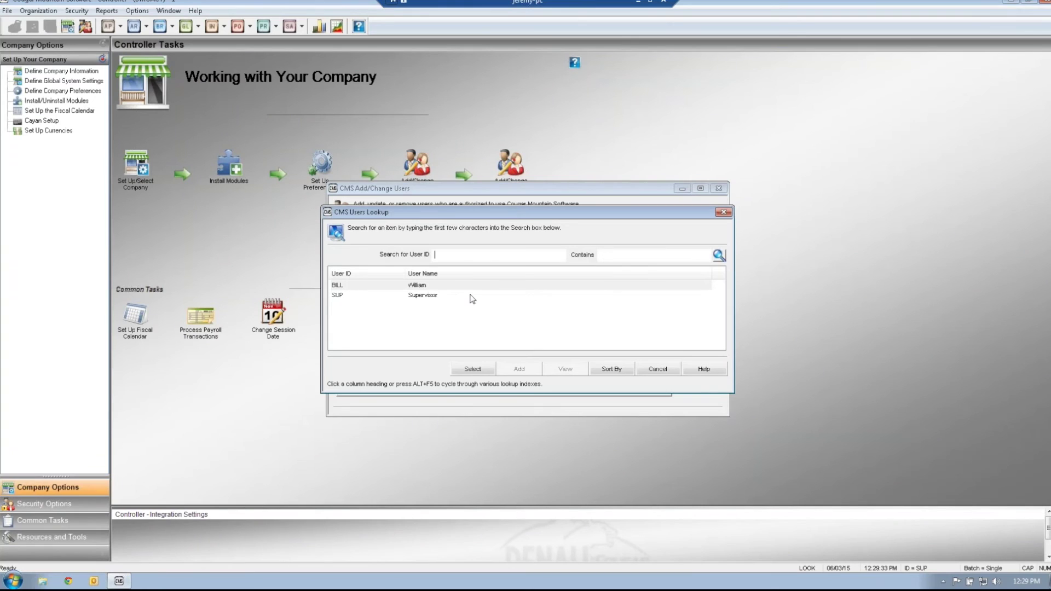
left_click(424, 288)
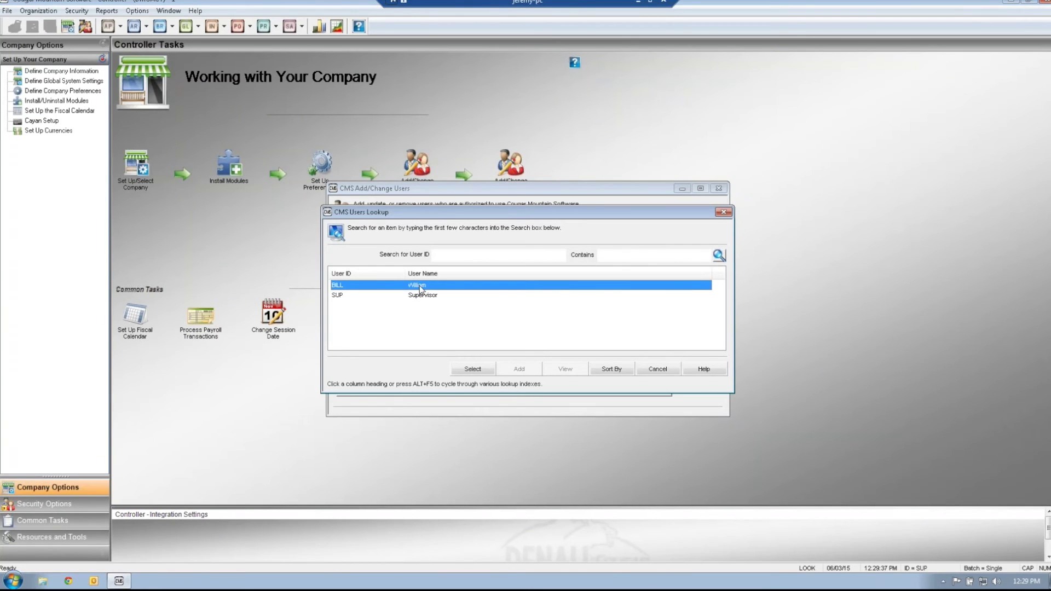
left_click(424, 297)
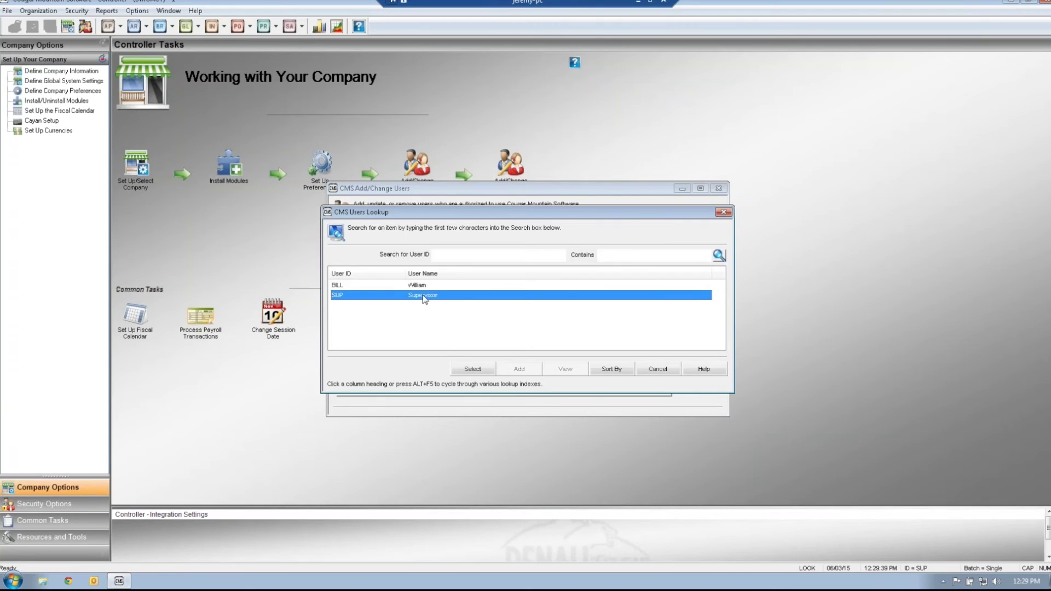
left_click(472, 369)
left_click(688, 268)
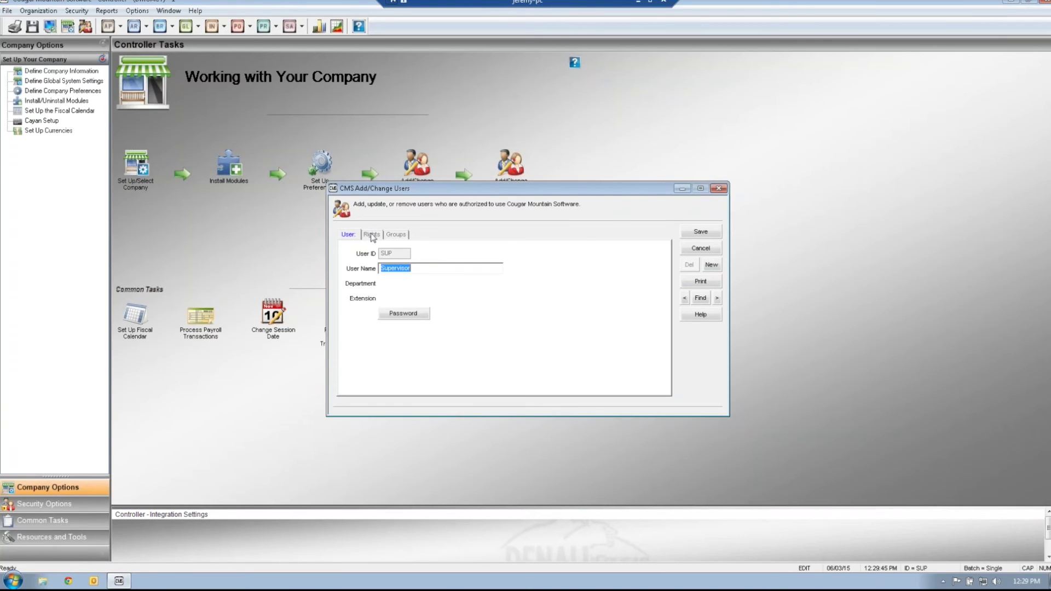
Switch to the other user's record, start editing it, and show that user's access rights.
left_click(717, 299)
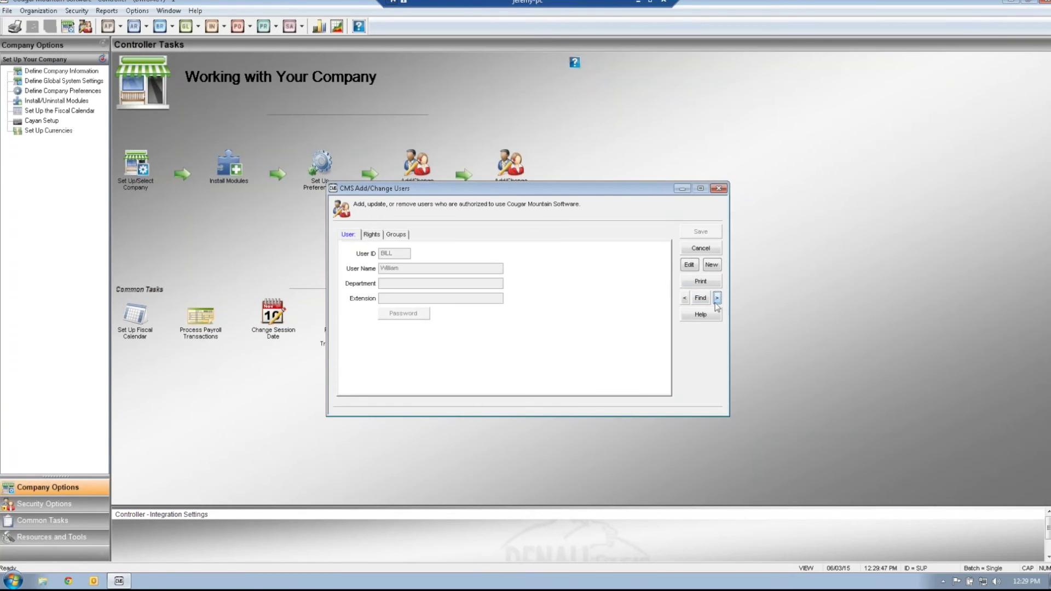
left_click(692, 267)
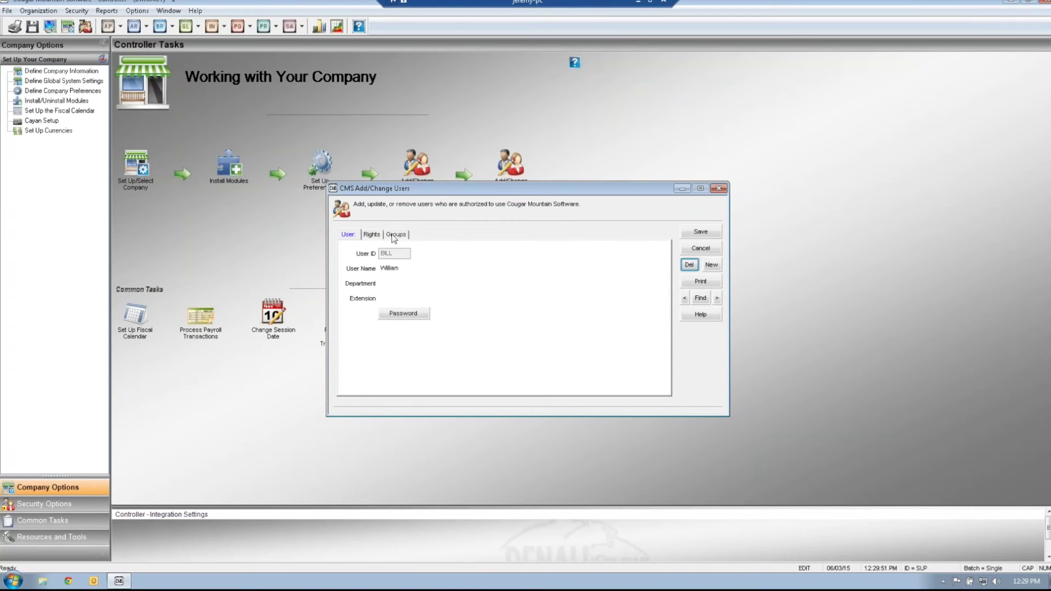
left_click(376, 237)
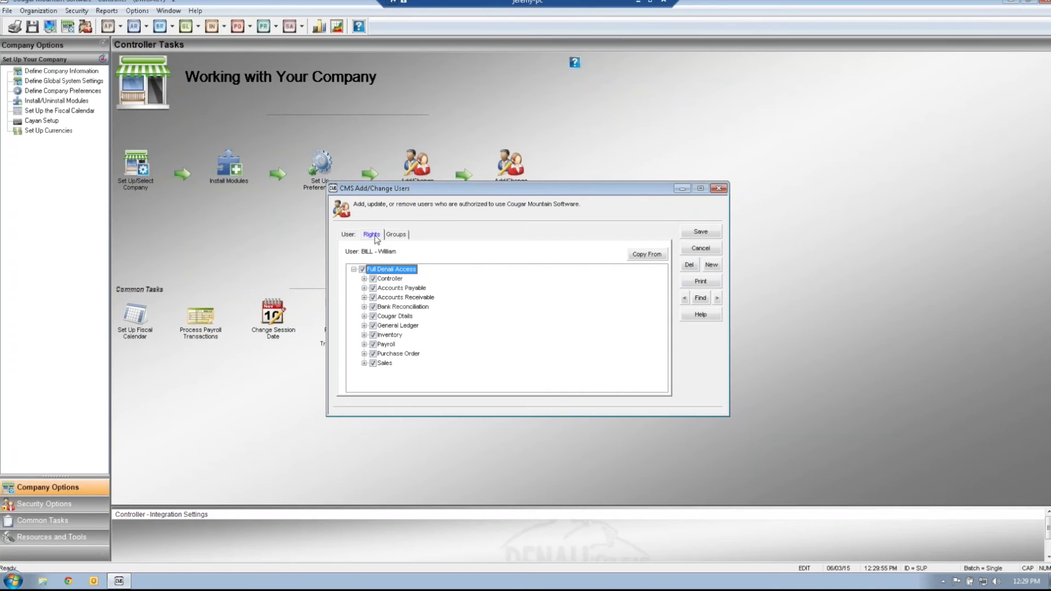
Grant the user the Allow Out Of Balance Posting right under General Ledger Journal, save the record and close Add/Change Users.
left_click(364, 326)
left_click(364, 326)
left_click(364, 326)
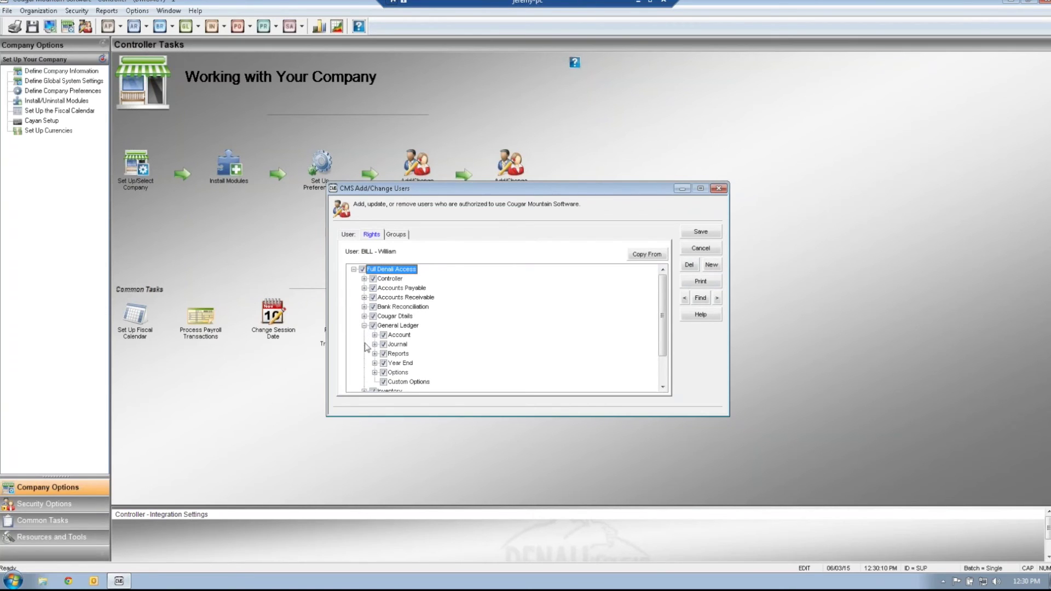
left_click(375, 345)
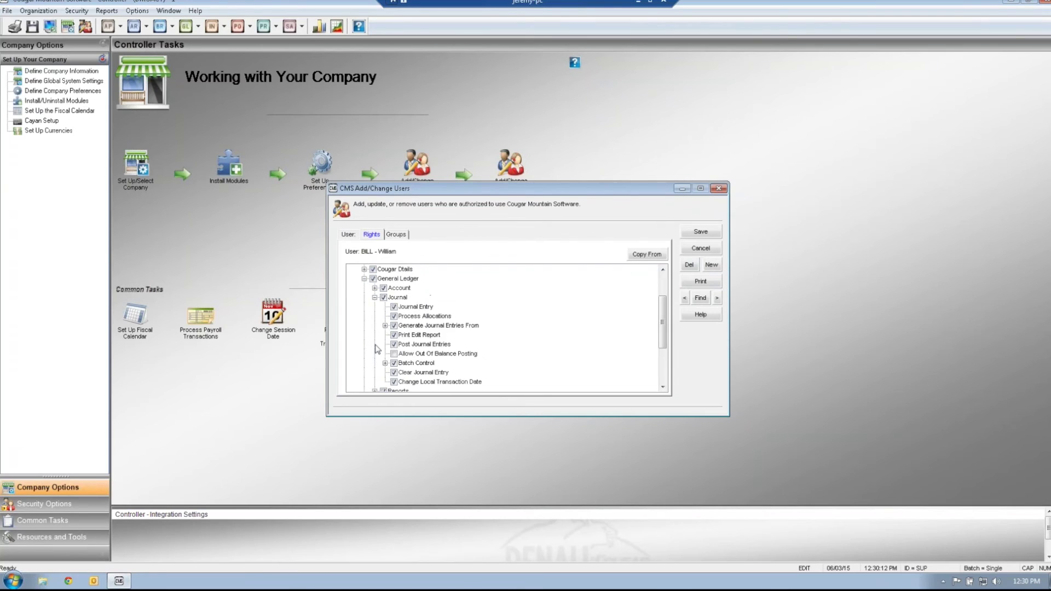
left_click(410, 354)
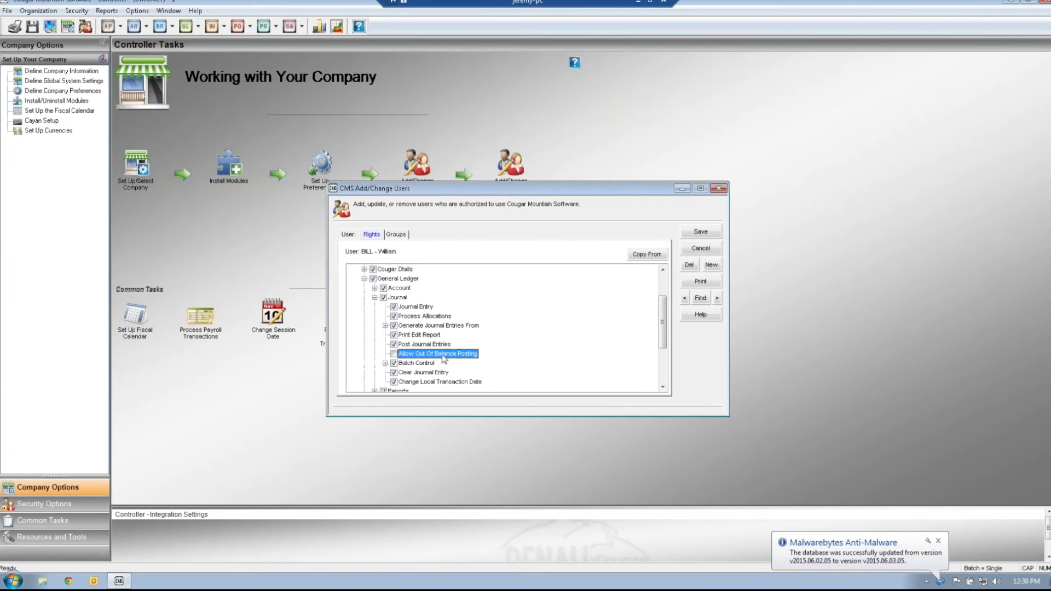
left_click(394, 355)
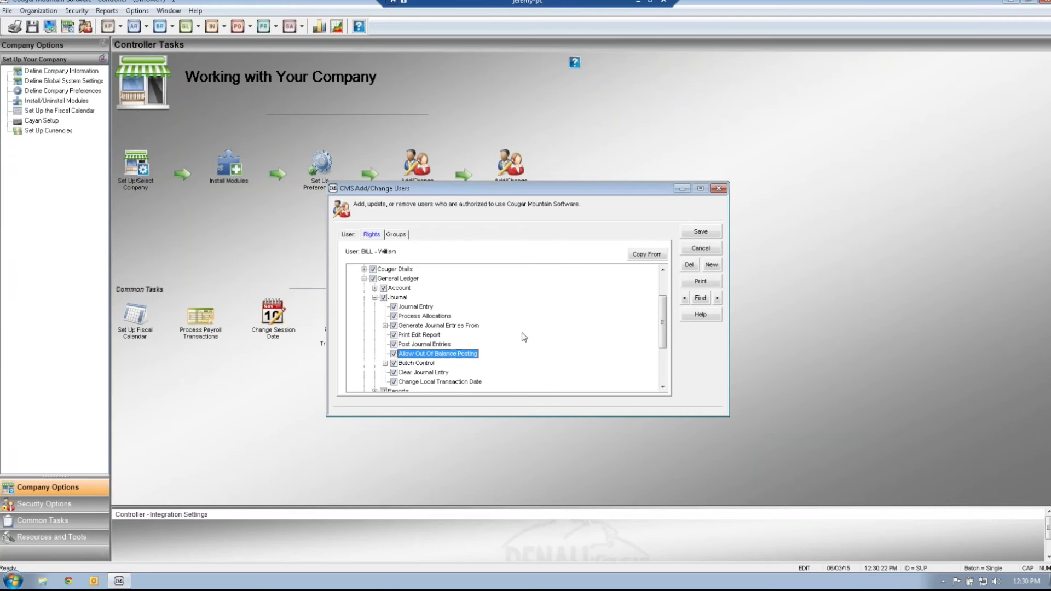
left_click(714, 233)
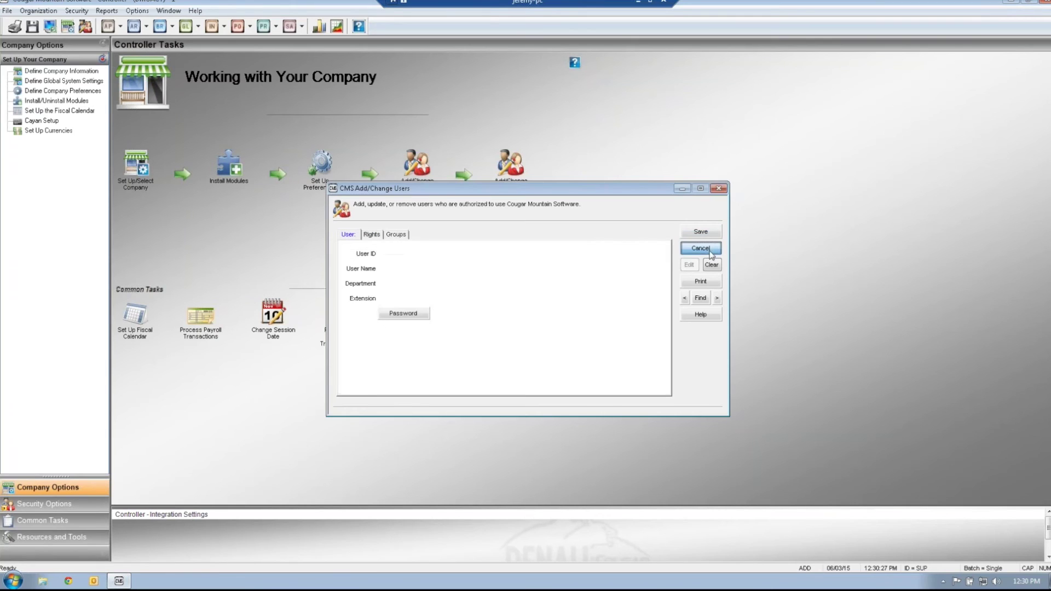
left_click(701, 249)
Select the Demonstration Account Company (DMOACT) and log in with the other user's ID.
left_click(135, 167)
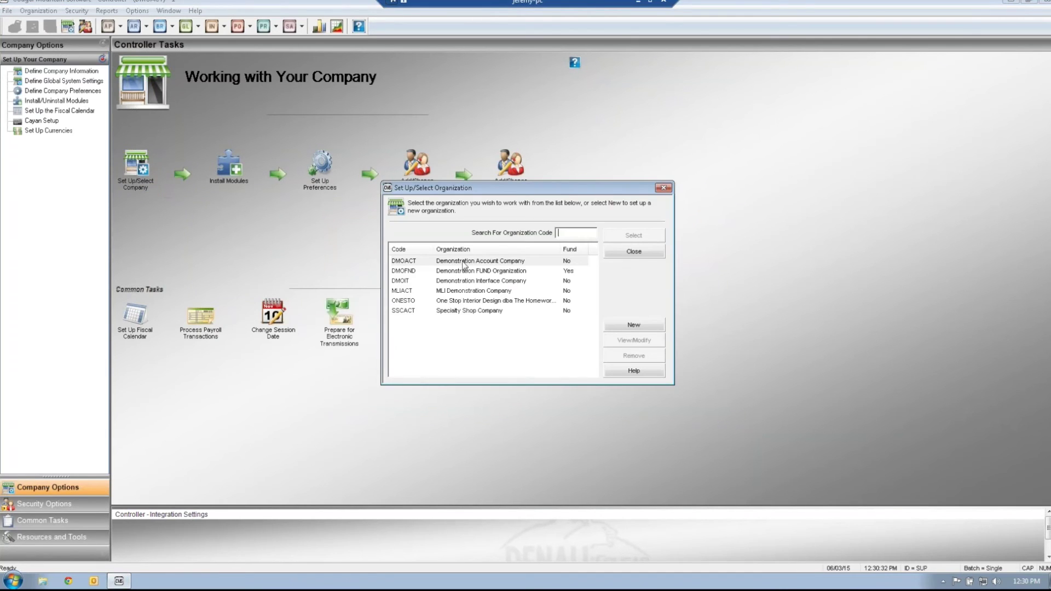
double_click(463, 262)
type("BiLL")
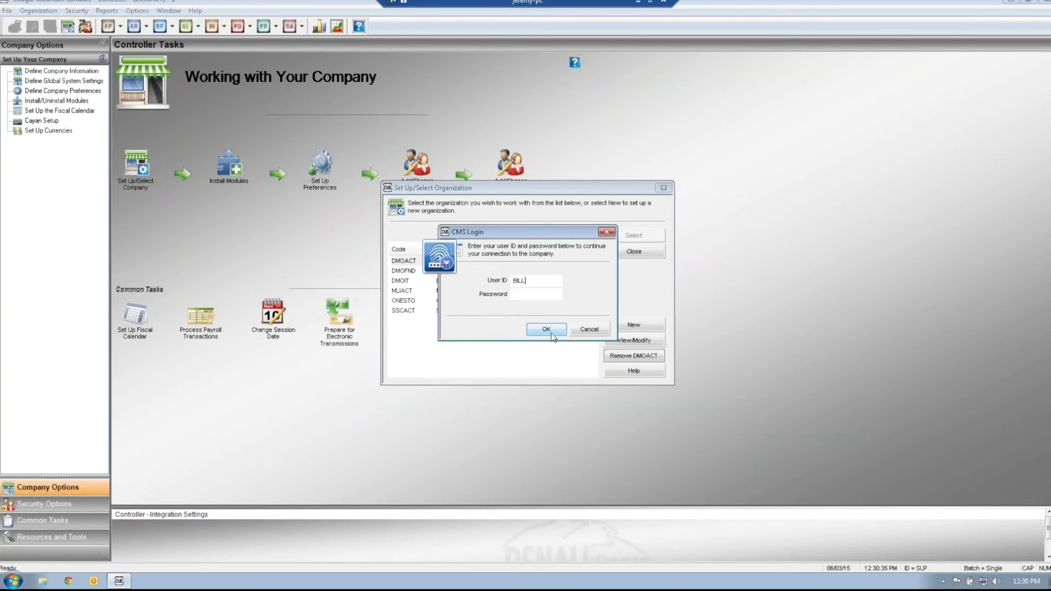
left_click(546, 329)
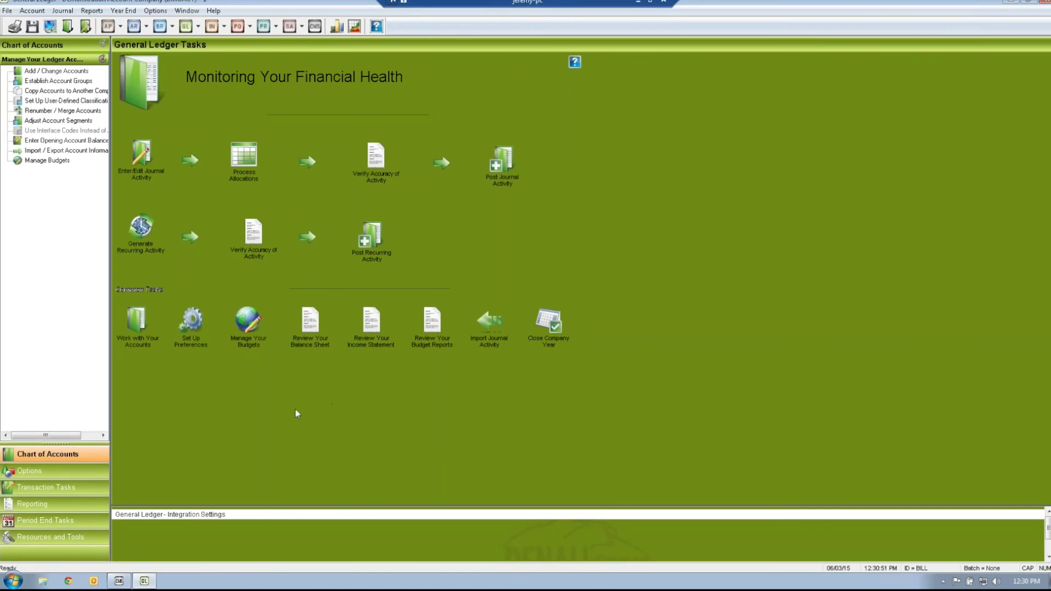
Start a journal entry in a new General Ledger batch and date it 03/17/2015.
left_click(145, 167)
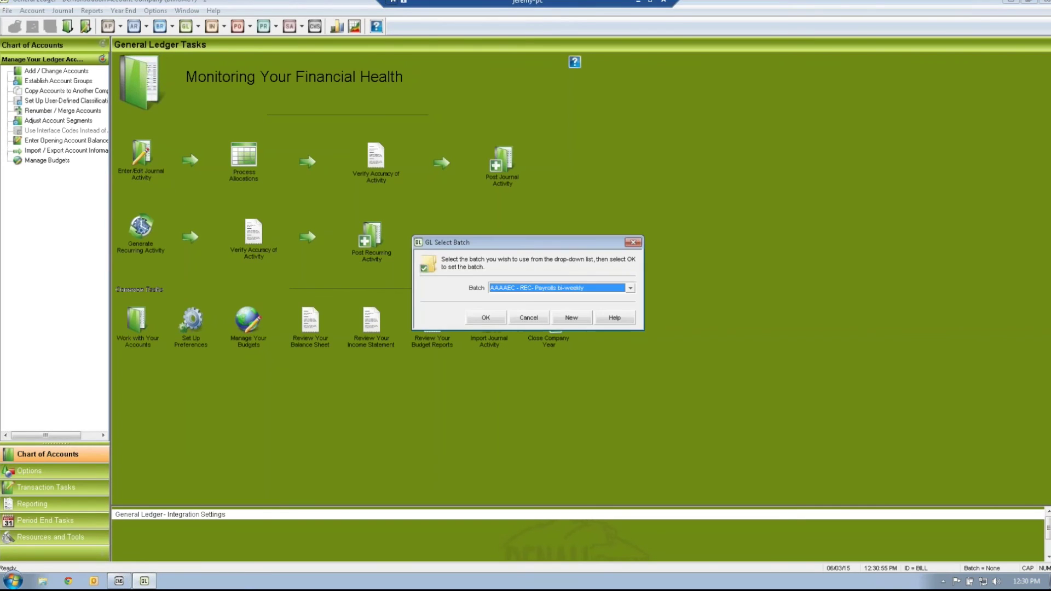
left_click(569, 318)
left_click(650, 262)
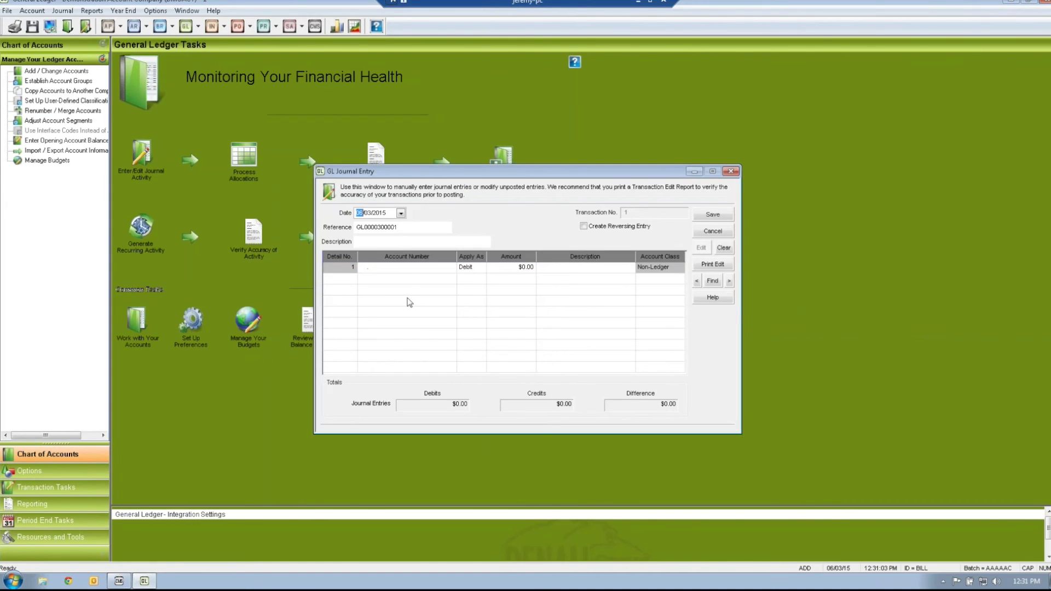
left_click(401, 214)
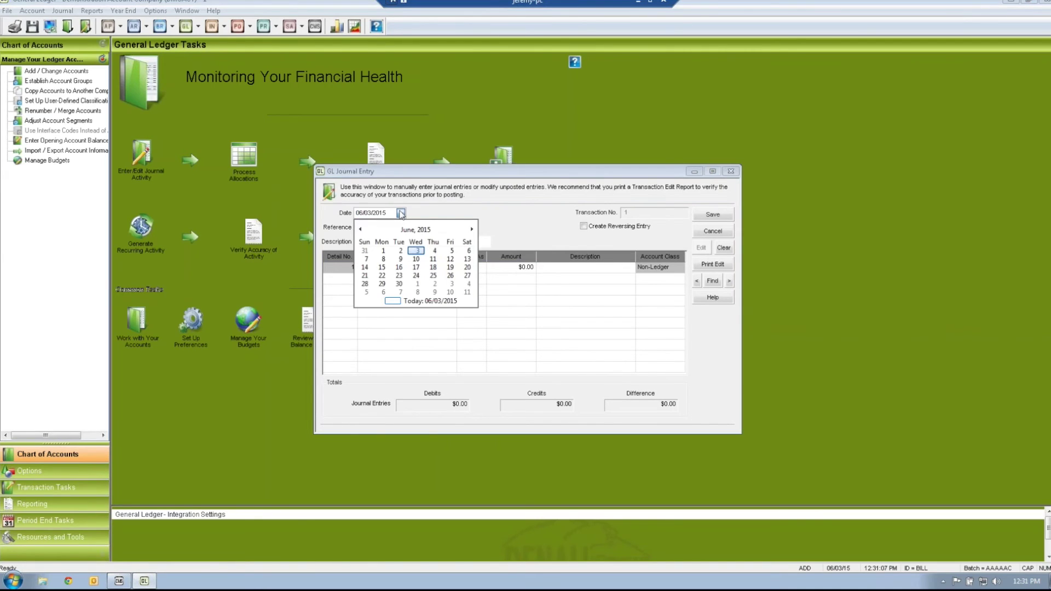
left_click(360, 229)
left_click(361, 229)
left_click(361, 229)
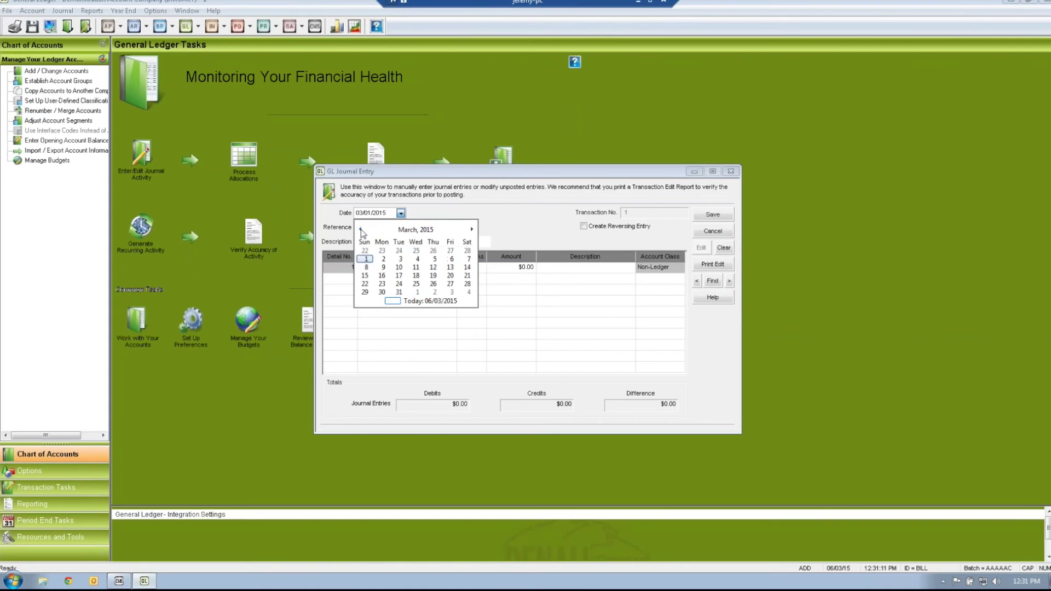
left_click(399, 275)
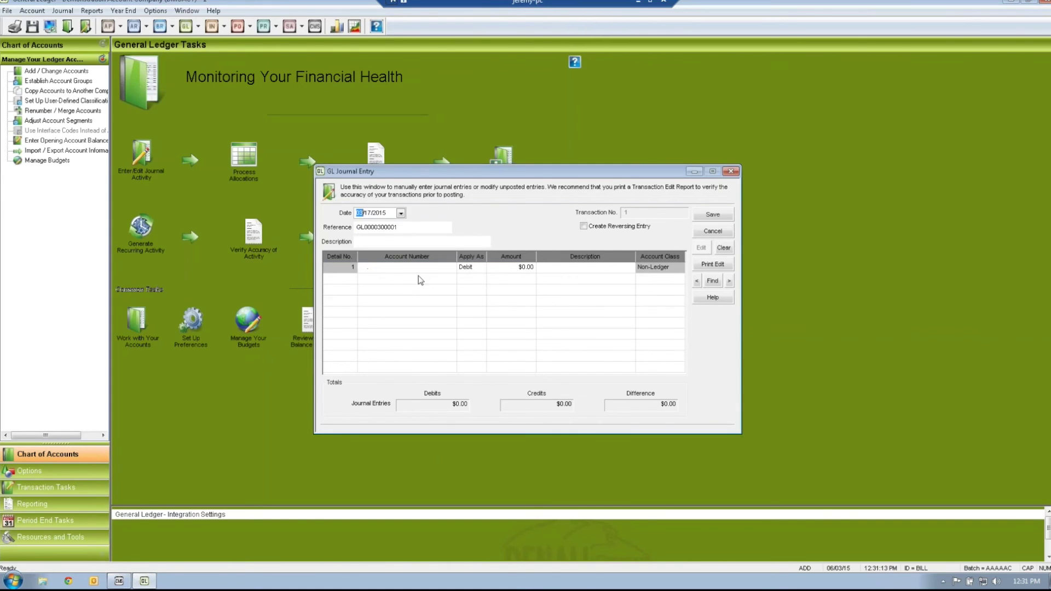
Enter a one-sided $2.00 credit to account 1050.00 Petty Cash, save the entry and close Journal Entry.
left_click(420, 268)
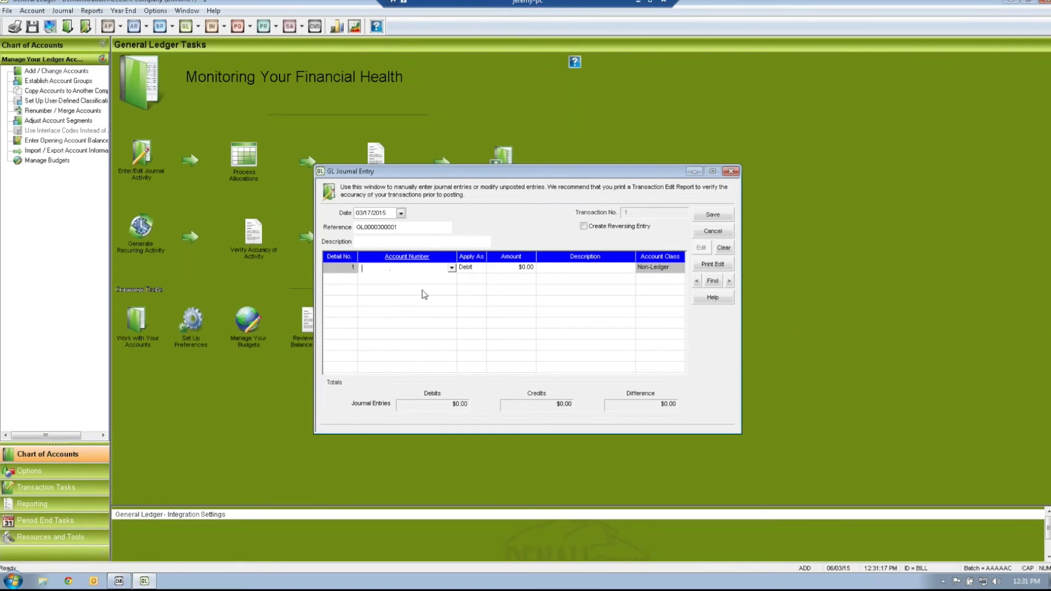
type("1050 . 00")
key("Tab")
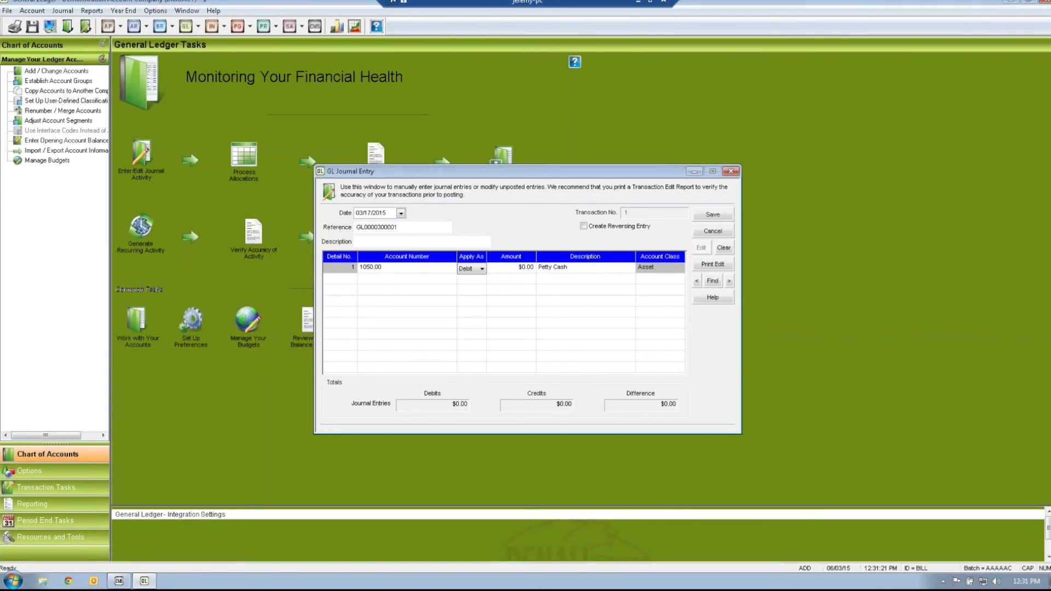
key("Tab")
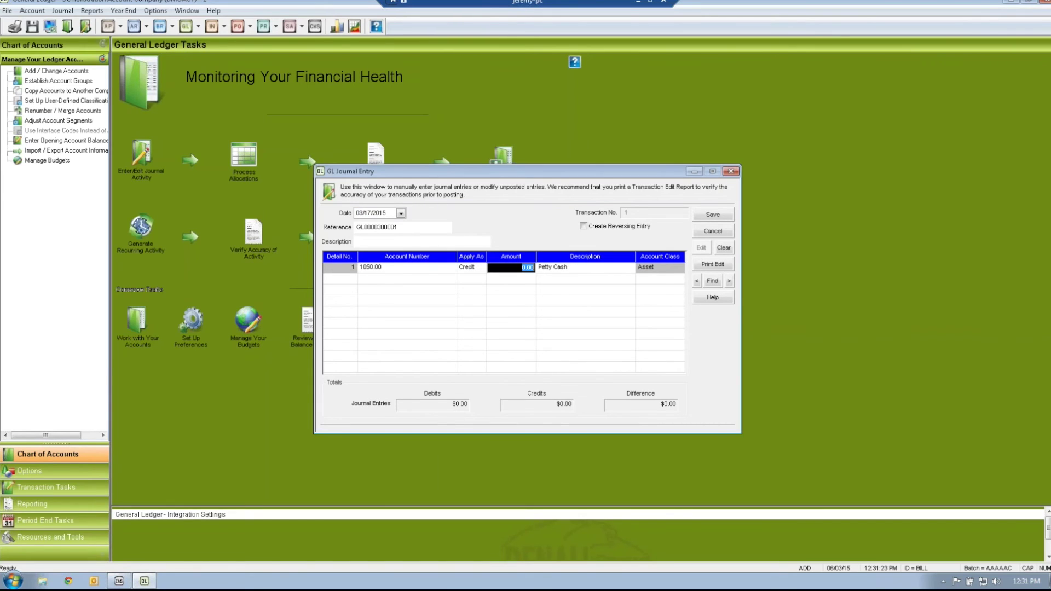
type("2")
key("Tab")
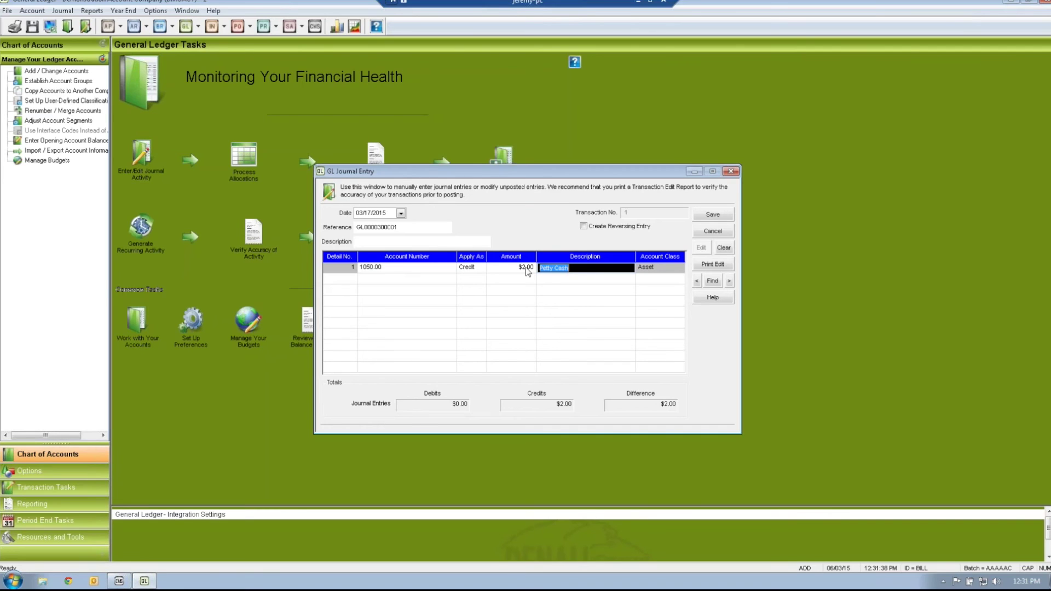
left_click(713, 214)
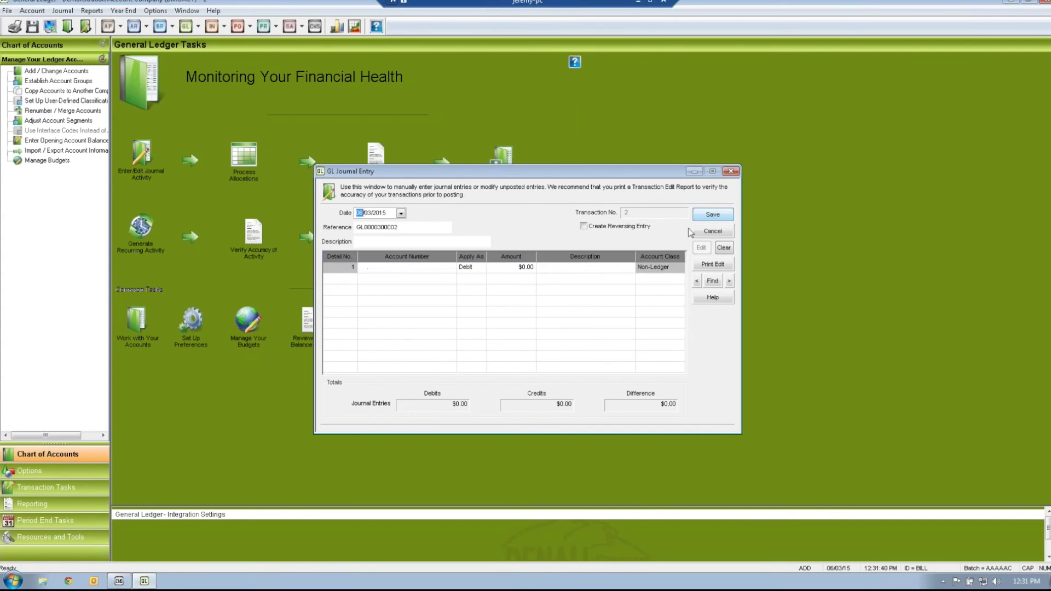
left_click(707, 231)
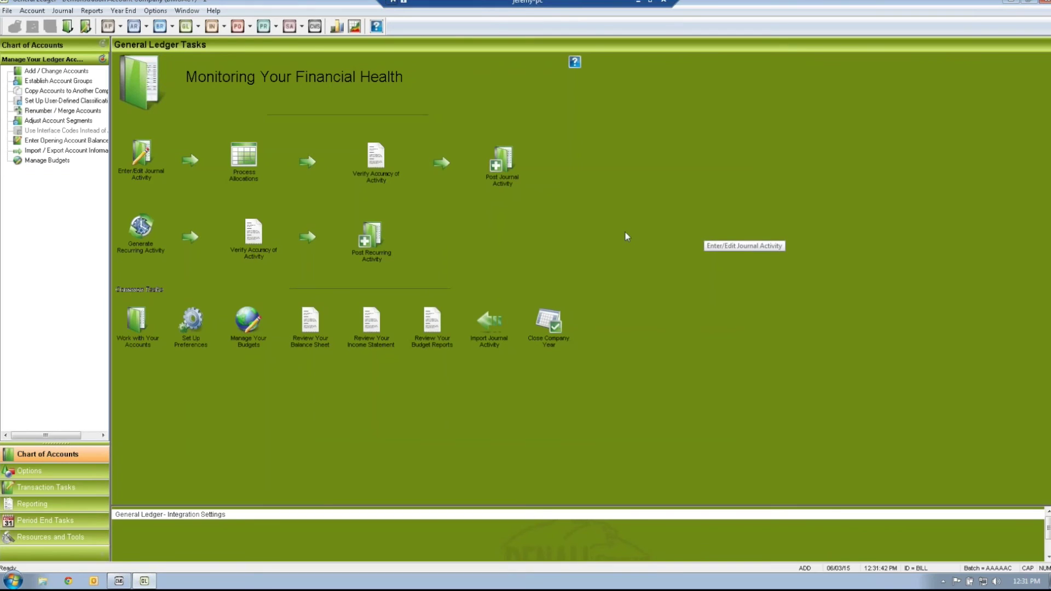
Post the journal batch, accepting that it is unbalanced, and view the posting audit report on screen before closing it.
left_click(502, 164)
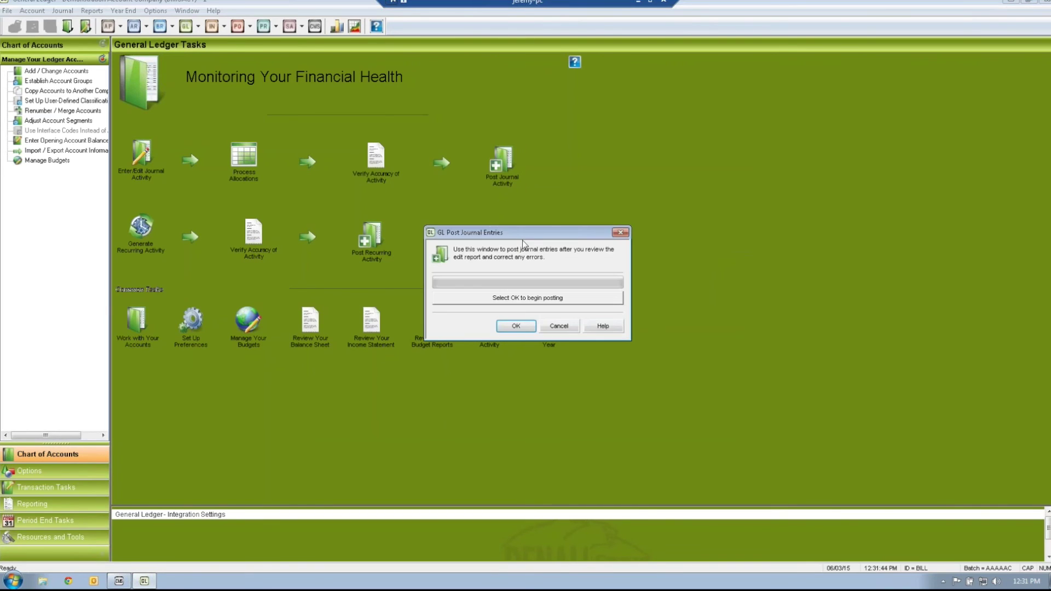
left_click(515, 326)
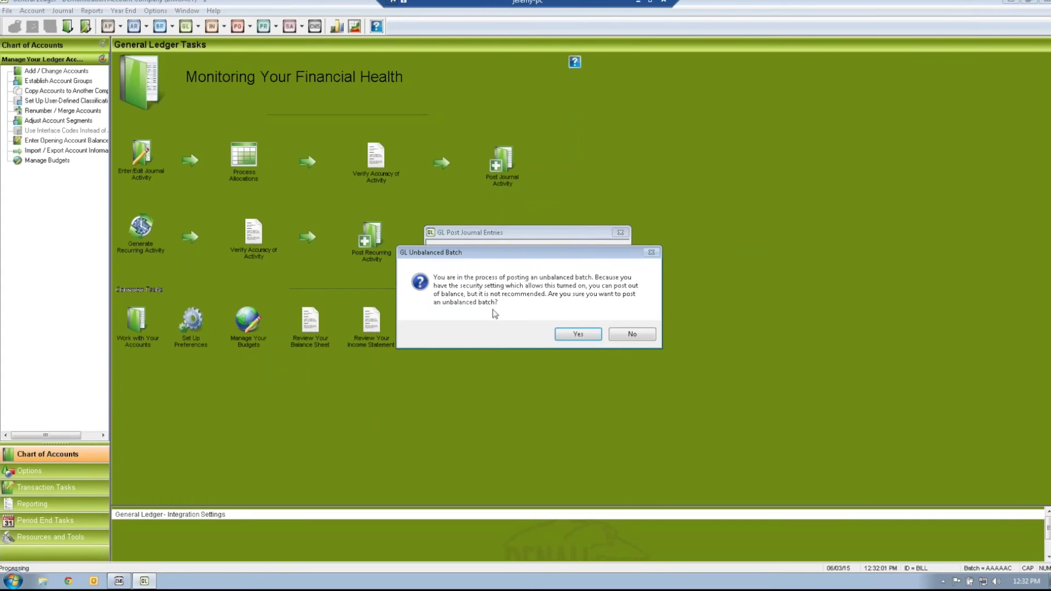
left_click(574, 340)
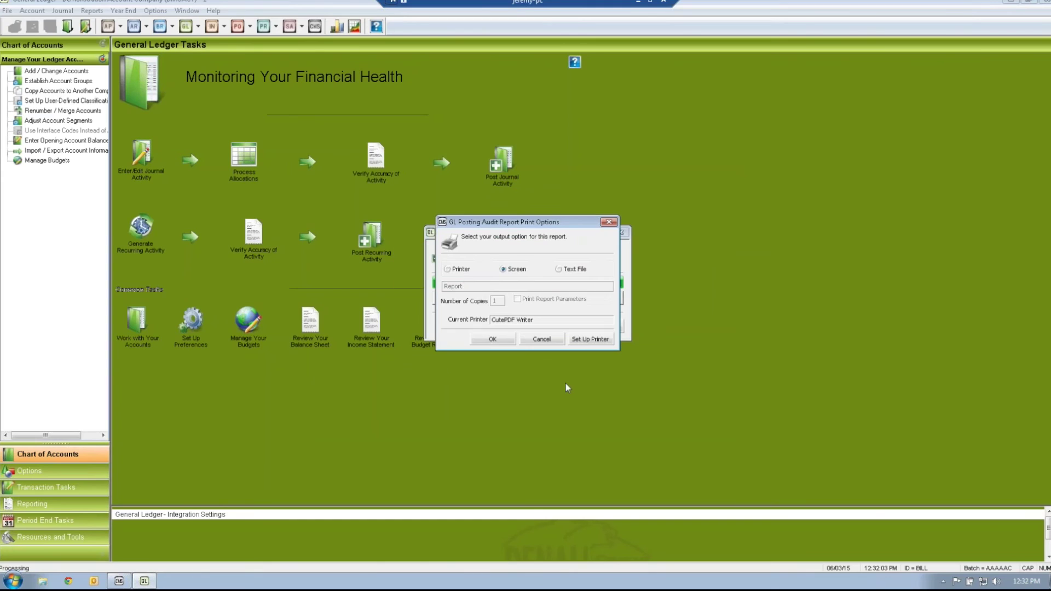
left_click(492, 339)
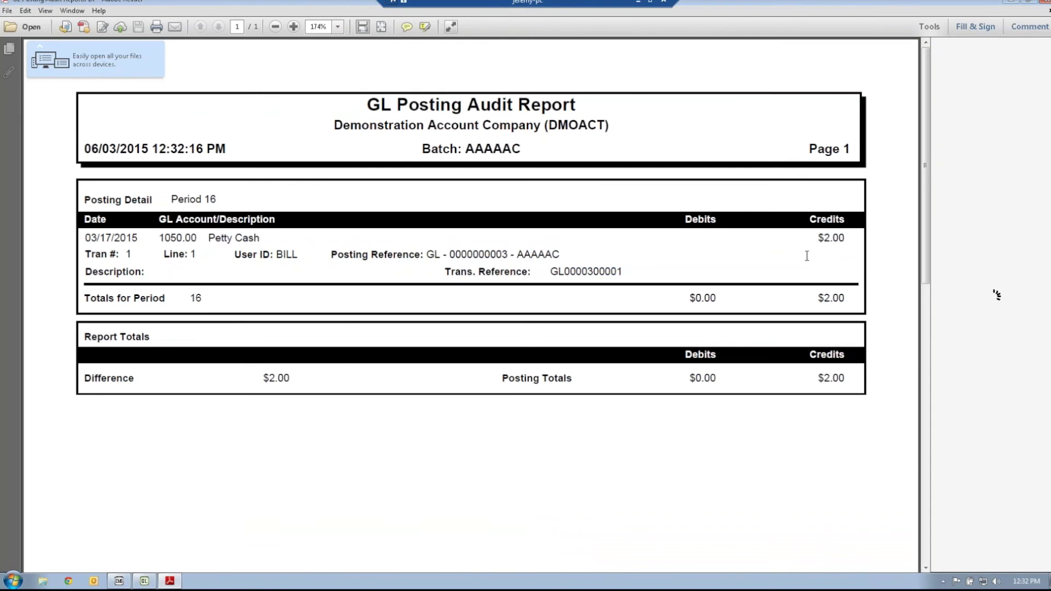
left_click(1047, 3)
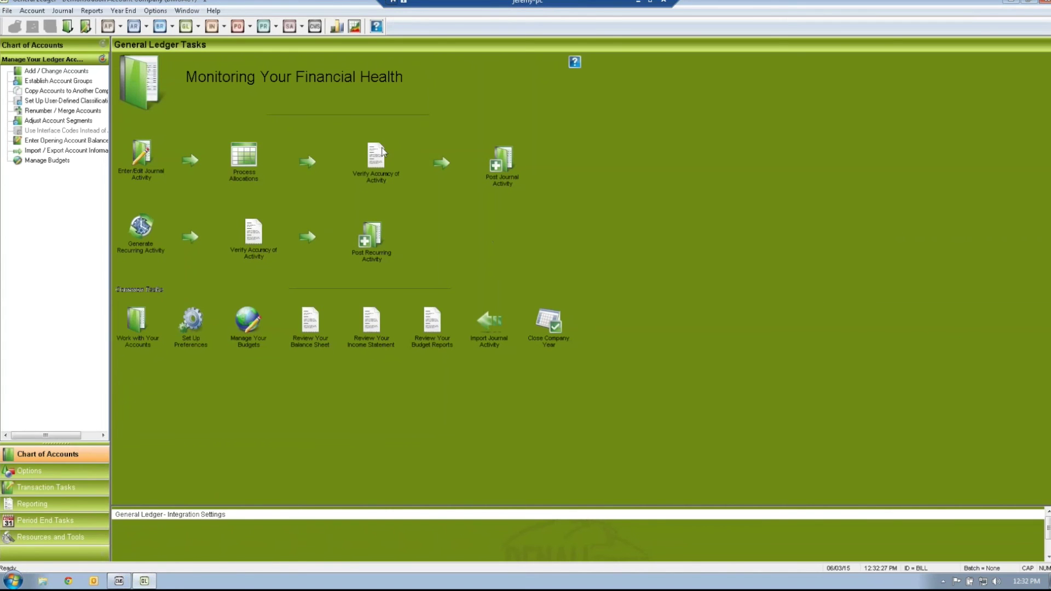
Generate a Classified balance sheet on screen for ending Period 19 with account numbers printed.
left_click(309, 324)
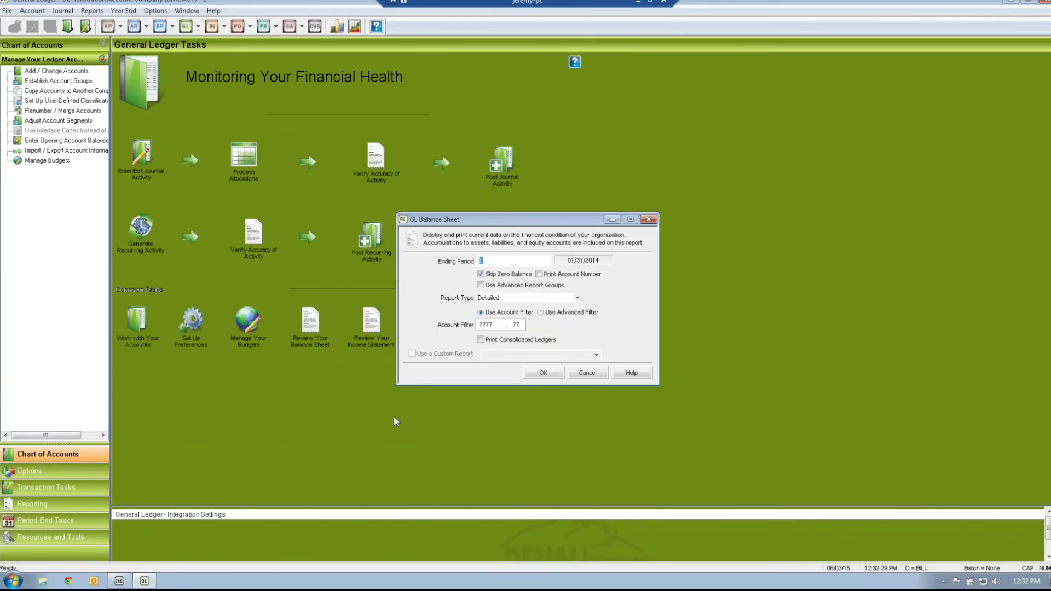
key("Tab")
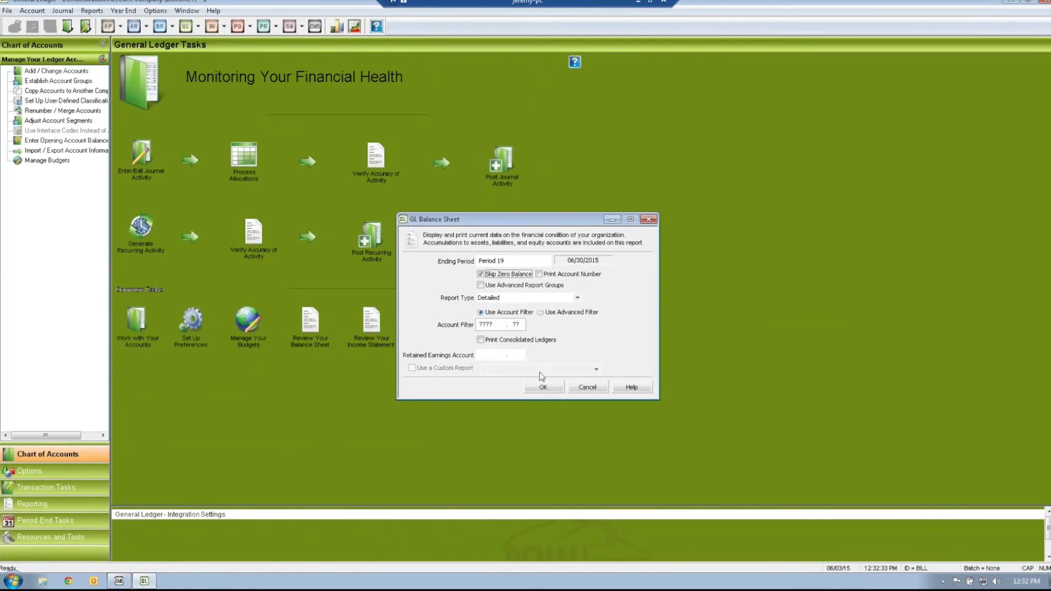
left_click(542, 387)
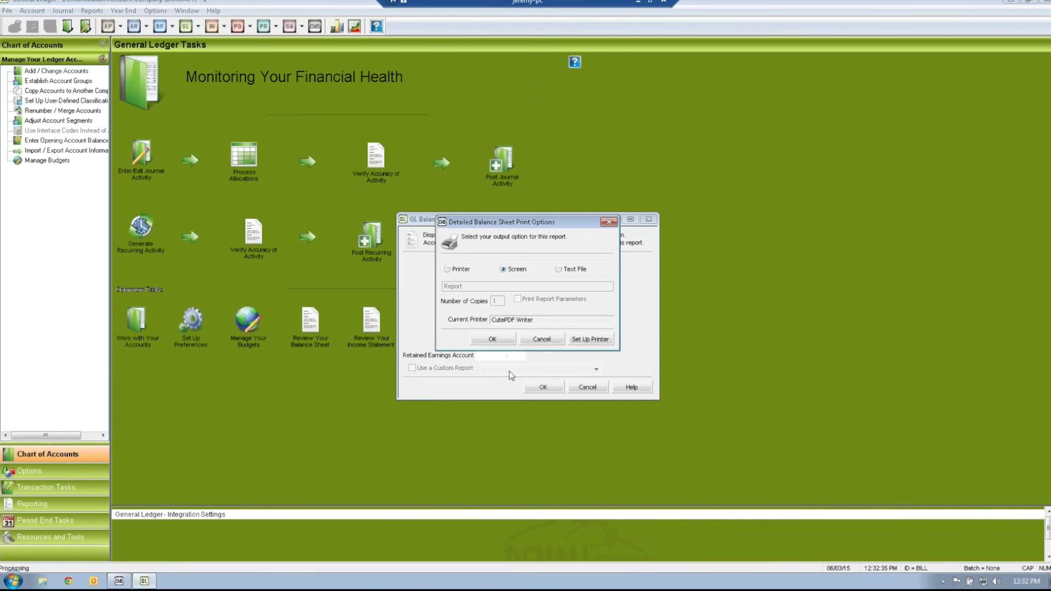
left_click(548, 339)
left_click(537, 298)
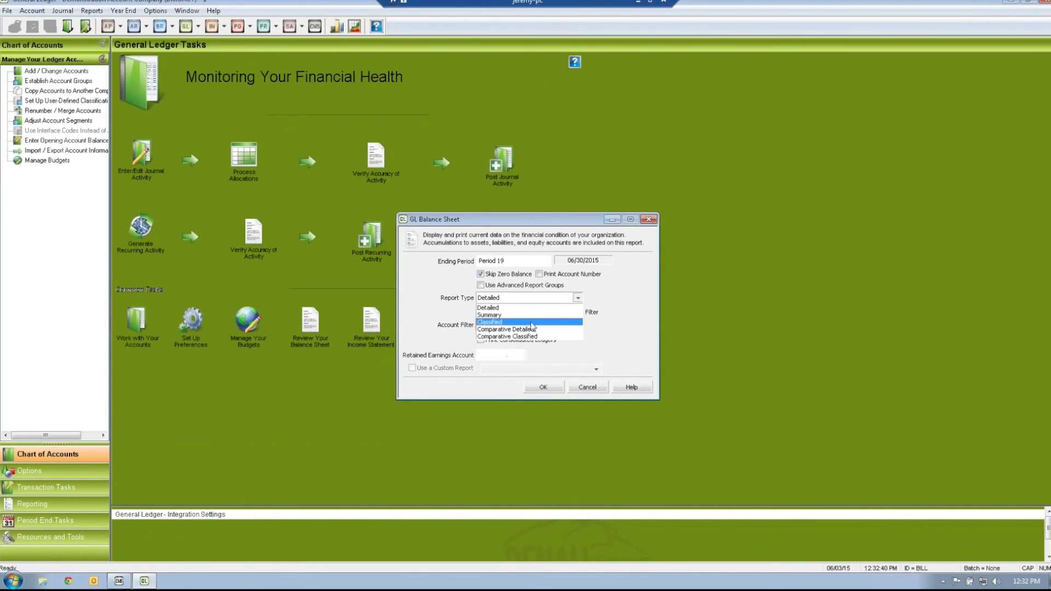
left_click(531, 323)
left_click(539, 274)
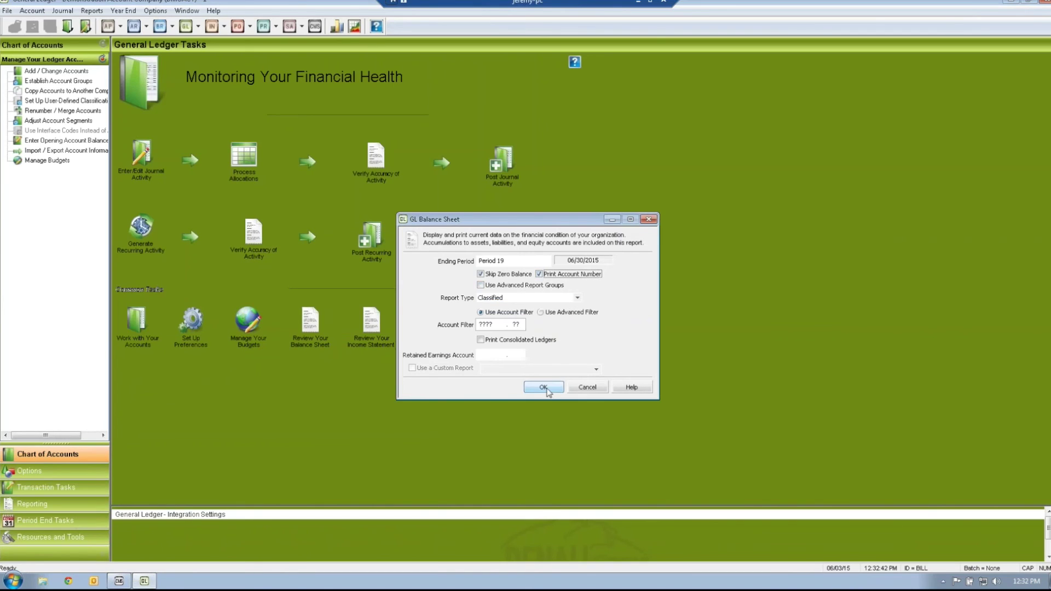
left_click(545, 388)
left_click(494, 341)
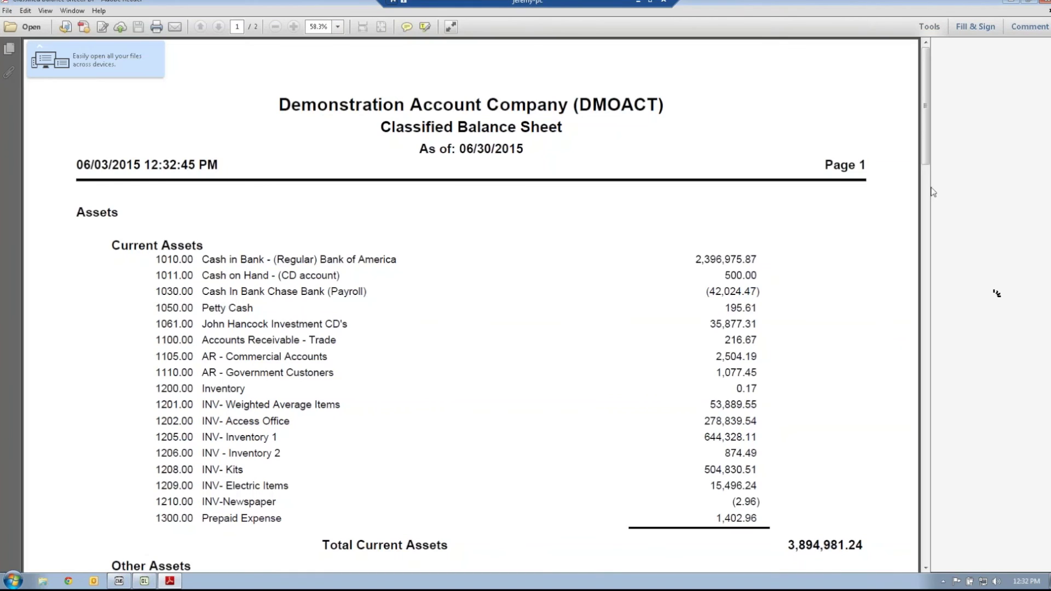
Examine the balance sheet through its Total Liabilities and Net Worth, and close the report and its options.
left_click_drag(926, 147, 930, 406)
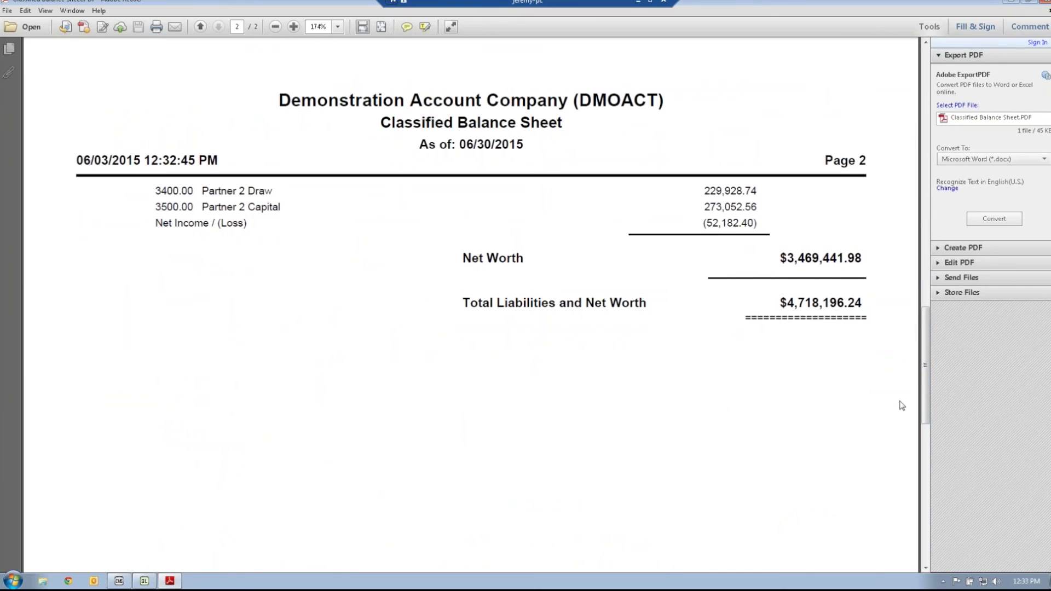
left_click(1043, 3)
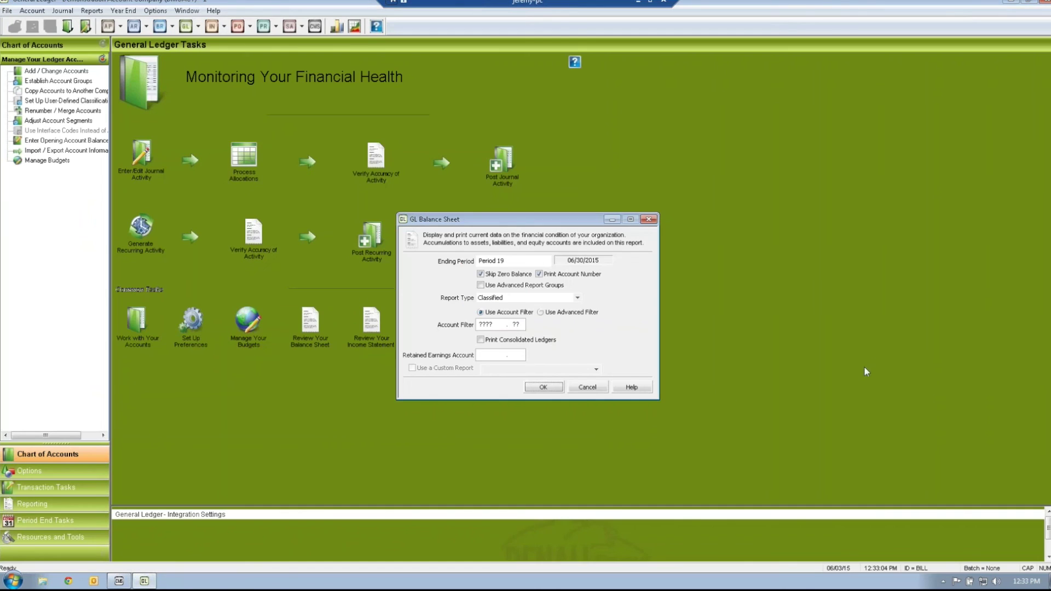
left_click(588, 387)
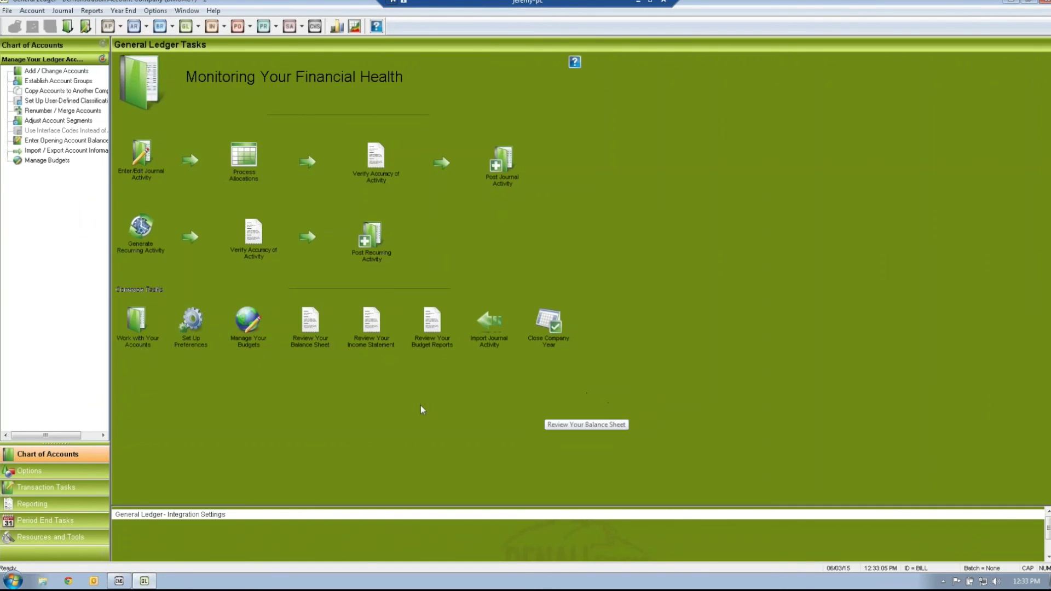
Disable Allow unbalanced transactions in the General Ledger module preferences, save the setting and close the General Ledger module.
left_click(195, 342)
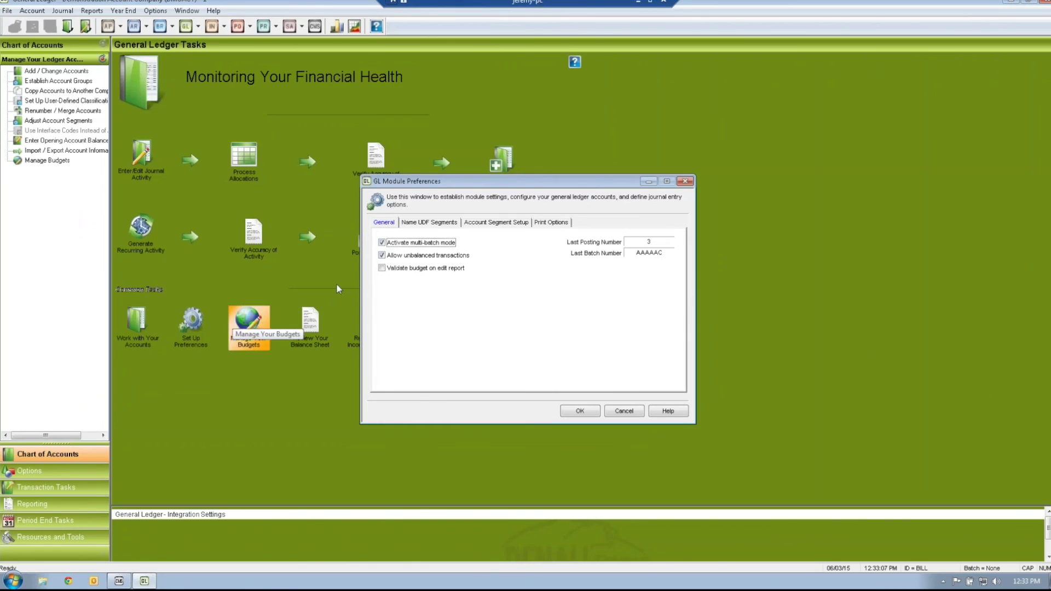
left_click(381, 255)
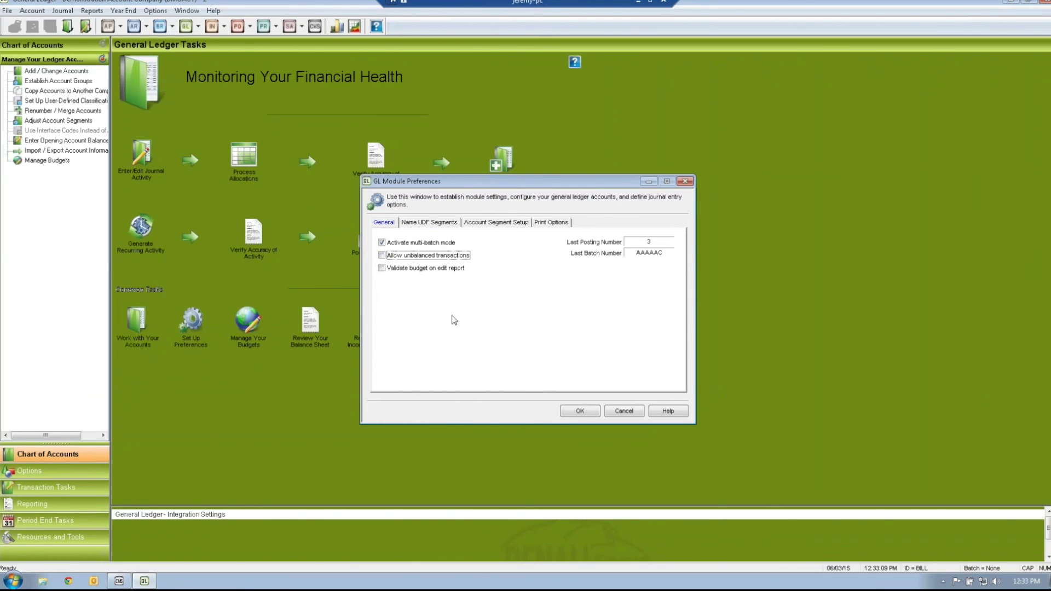
left_click(581, 412)
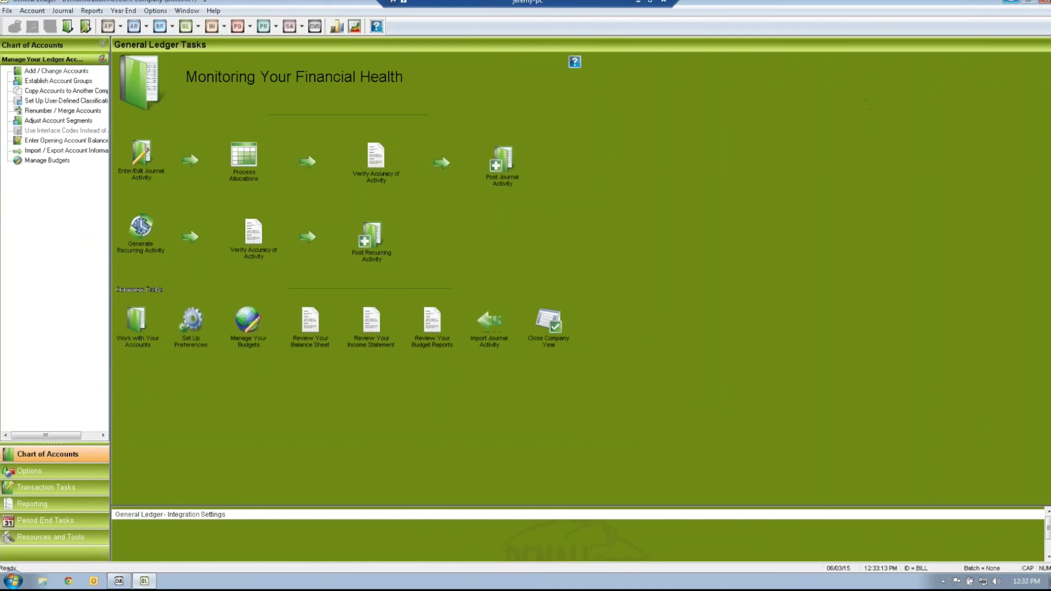
left_click(1045, 1)
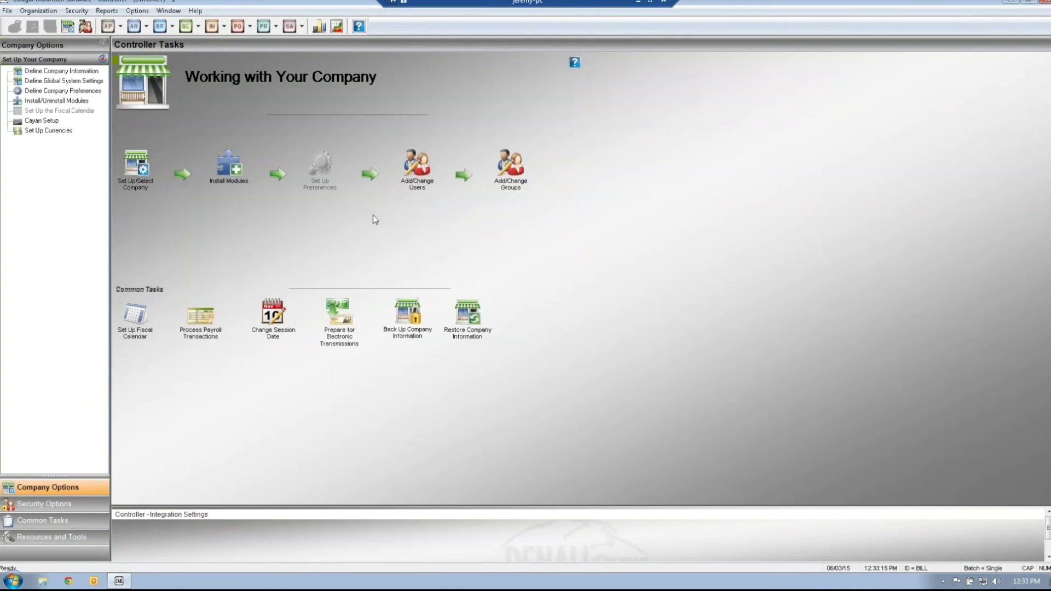
Open the signed-in user's record in Add/Change Users for editing and display its access rights.
left_click(416, 167)
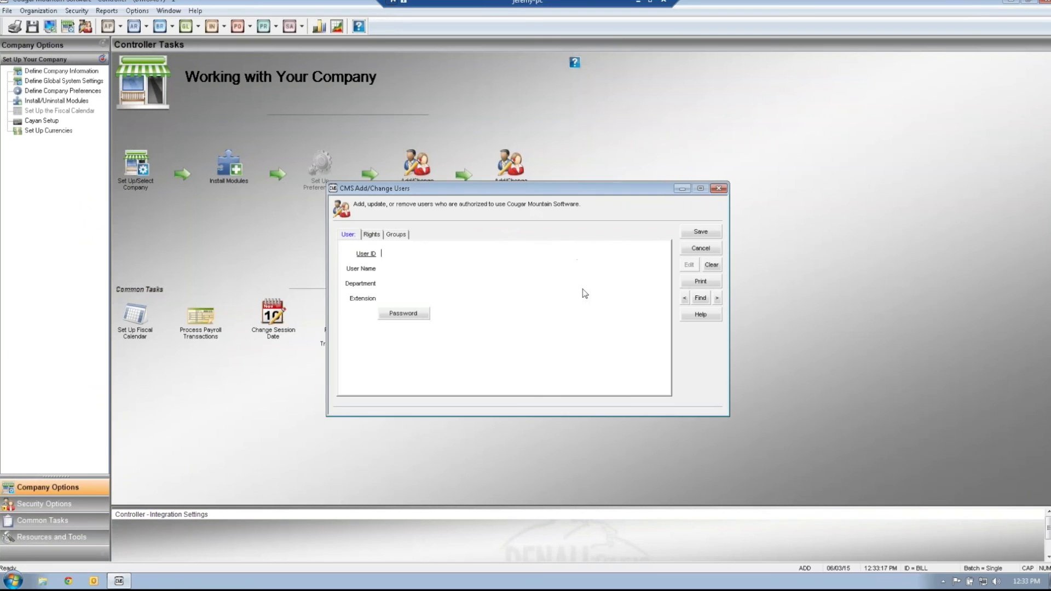
type("BILL")
key("Tab")
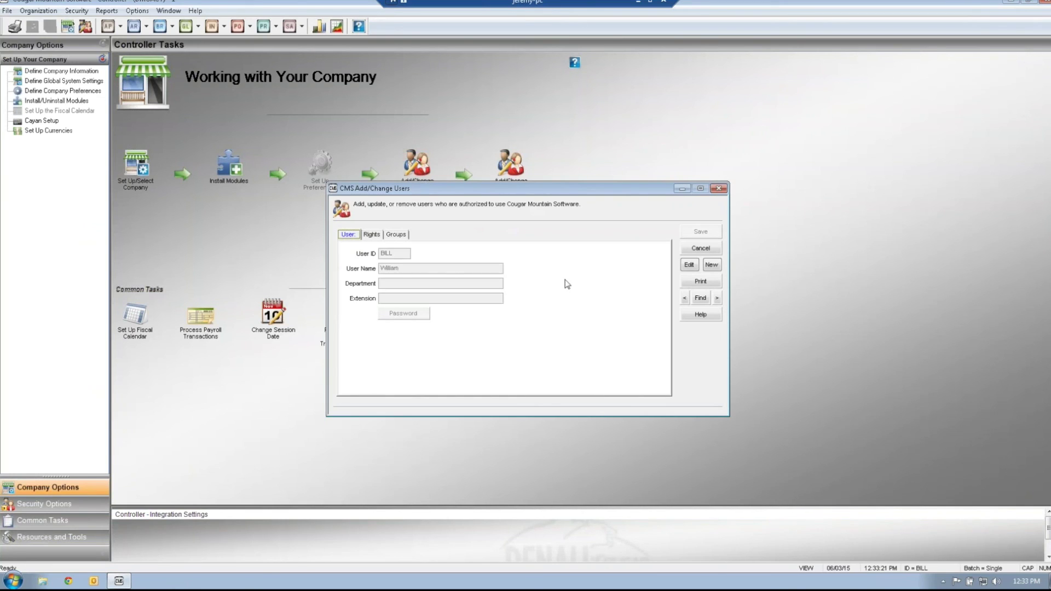
left_click(688, 265)
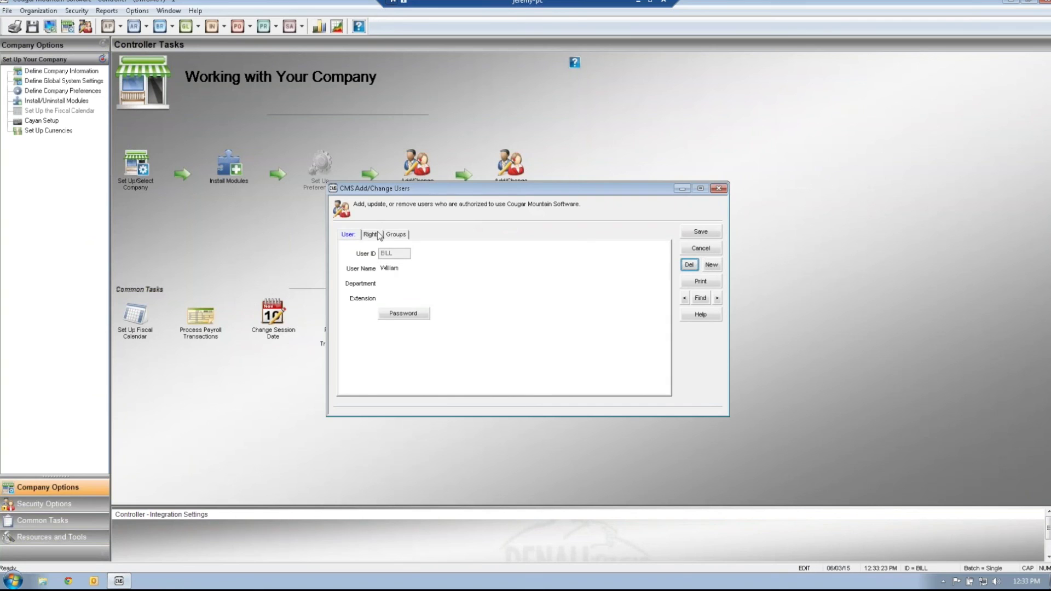
left_click(371, 234)
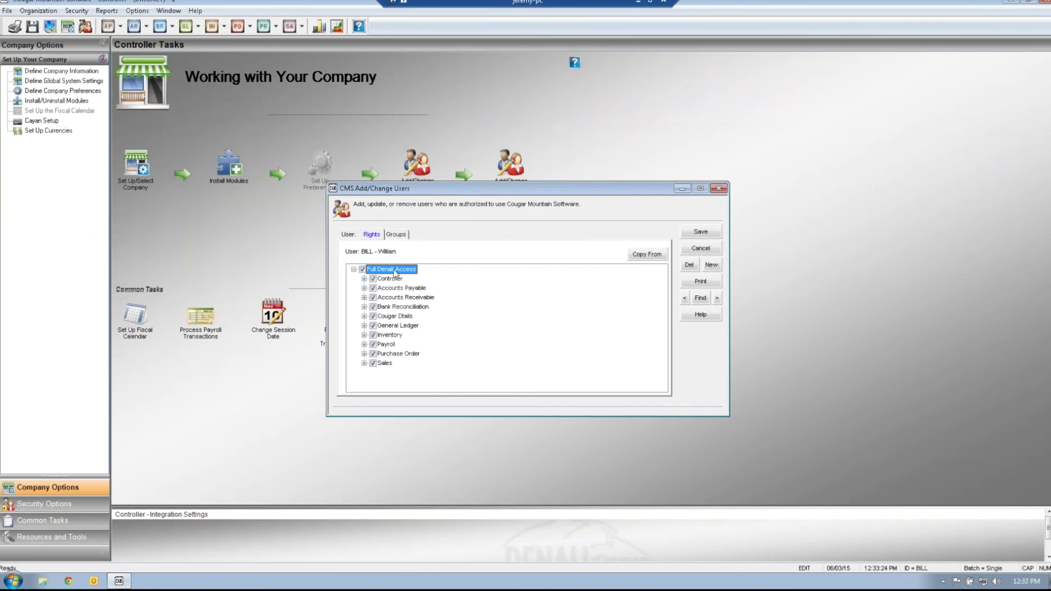
Remove the Allow Out Of Balance Posting right from the user's General Ledger Journal rights, save the record and close Add/Change Users.
left_click(364, 325)
left_click(374, 344)
left_click(393, 354)
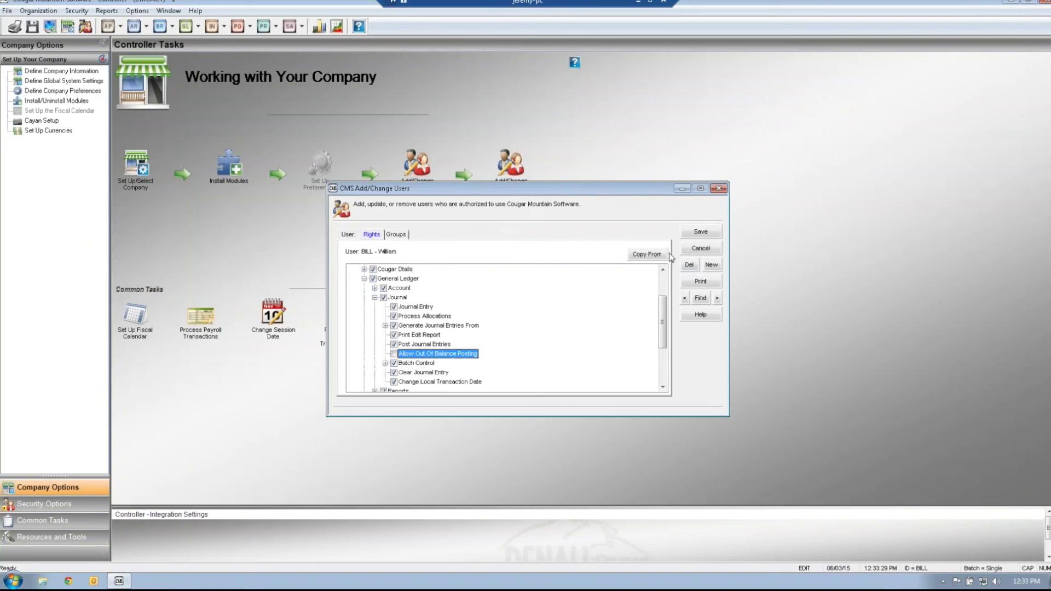
left_click(700, 232)
left_click(700, 248)
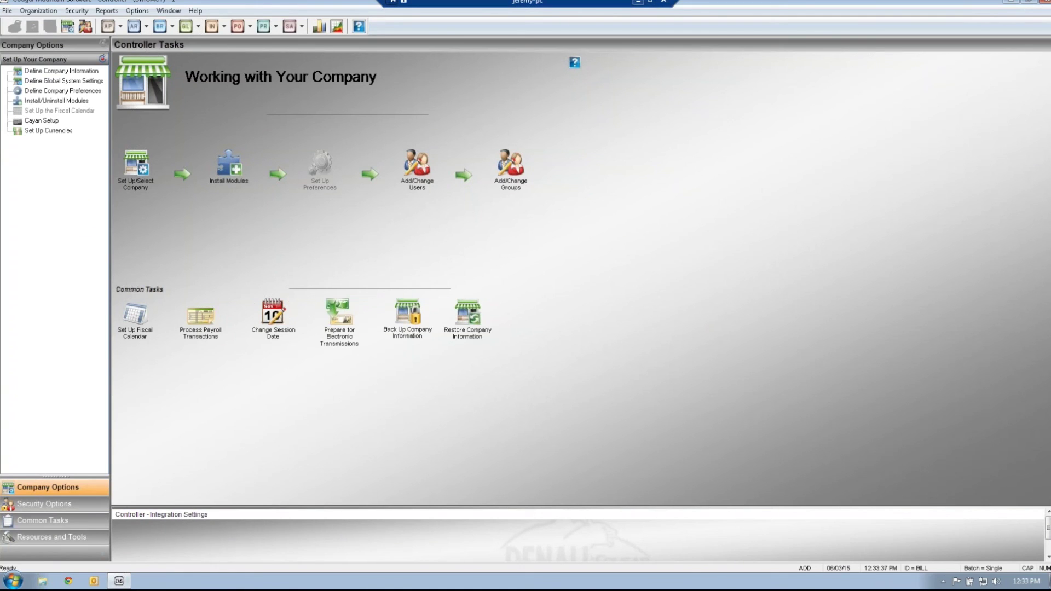
left_click(638, 2)
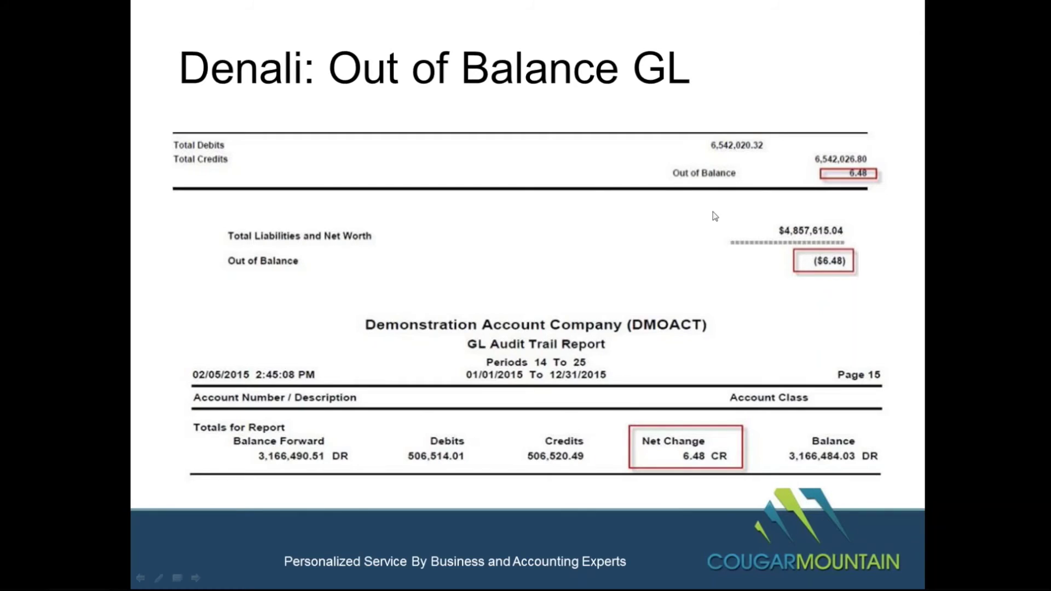
left_click(930, 354)
key("Right")
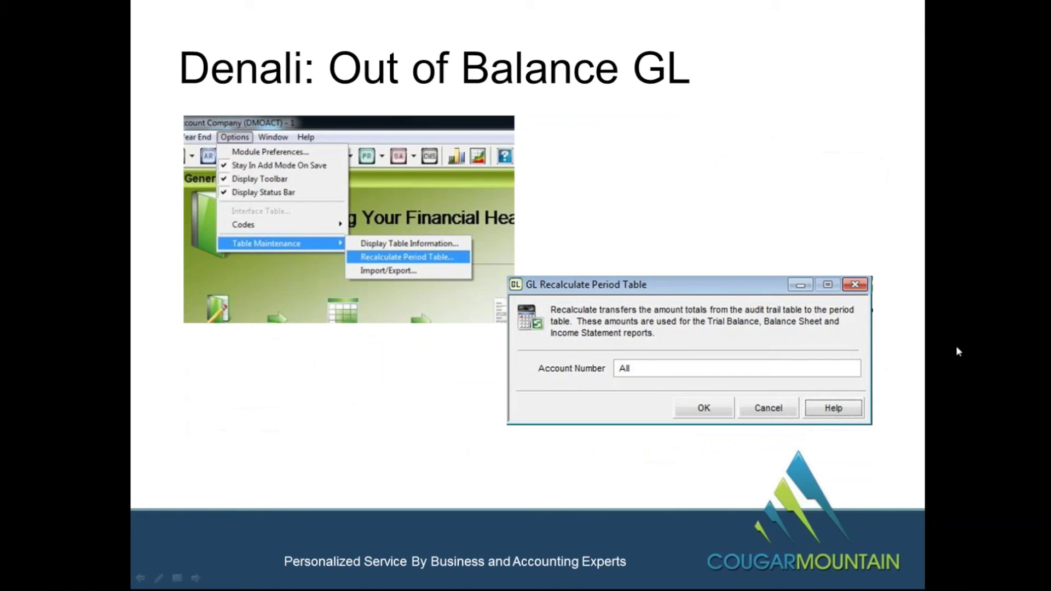
key("Right")
key("Right")
key("Right")
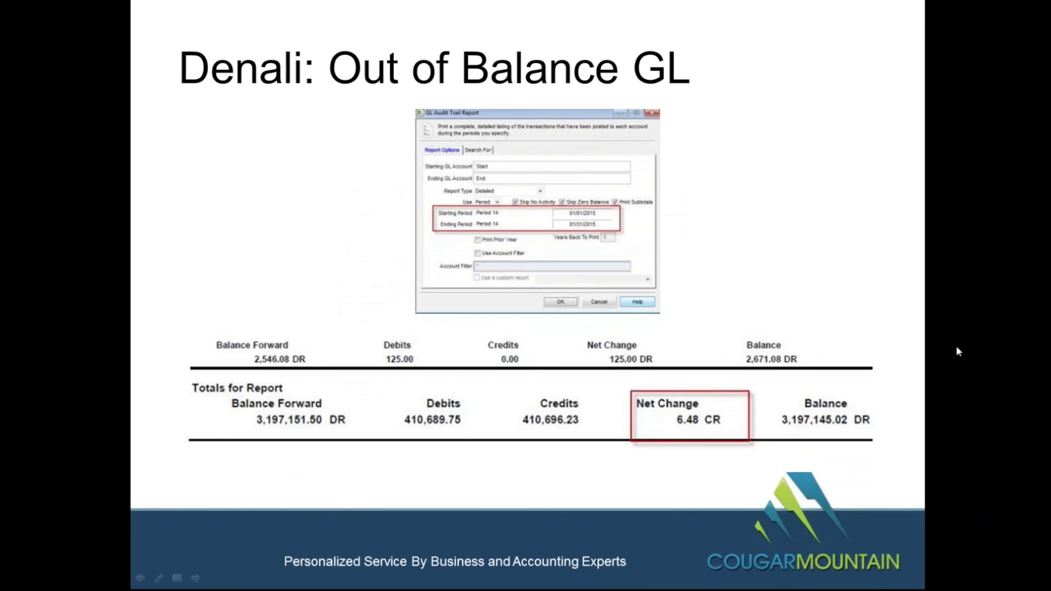
key("Right")
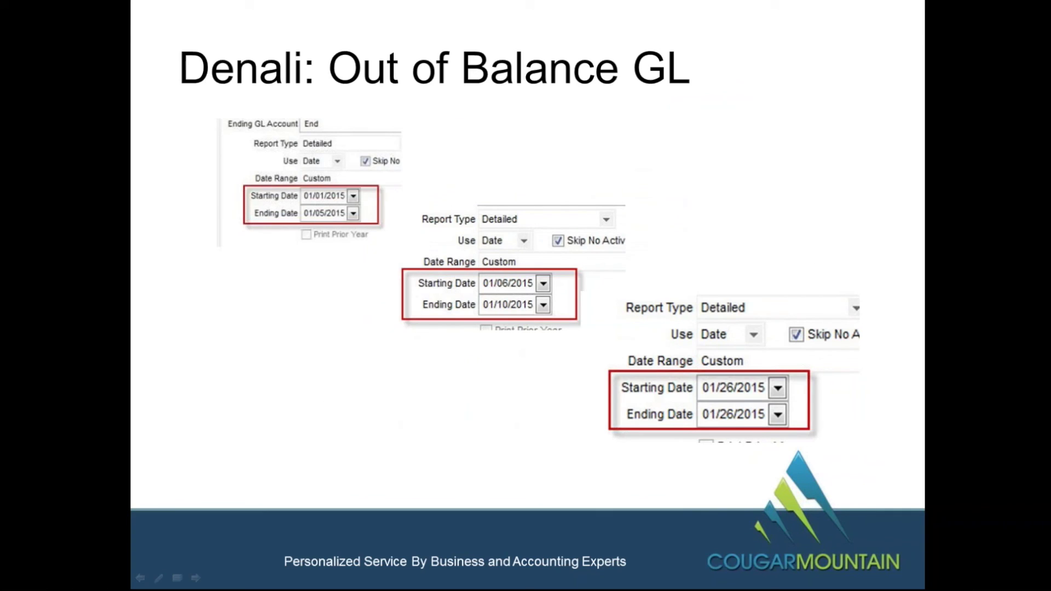
key("Right")
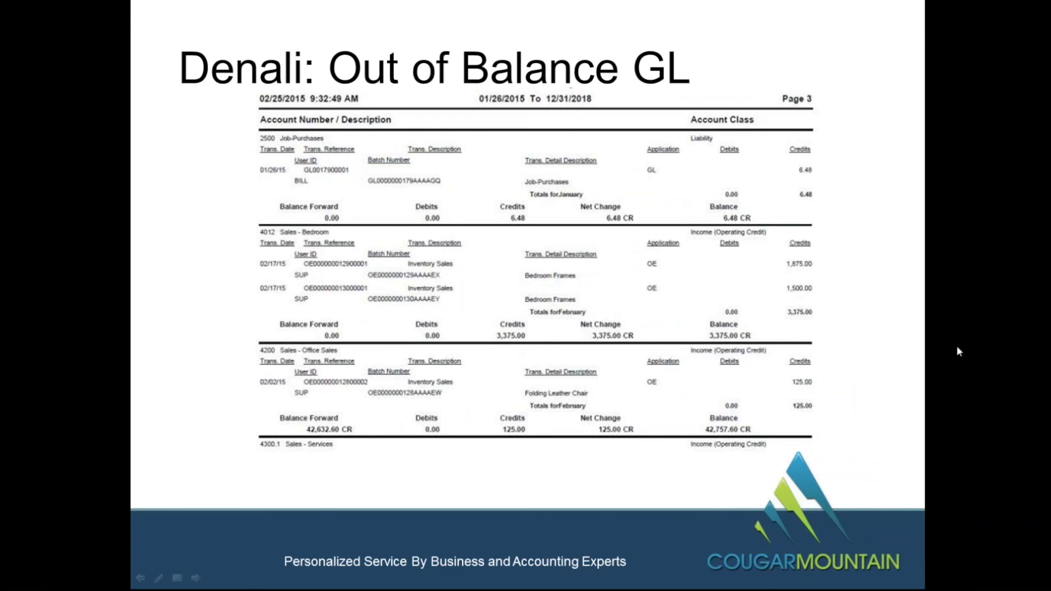
key("Right")
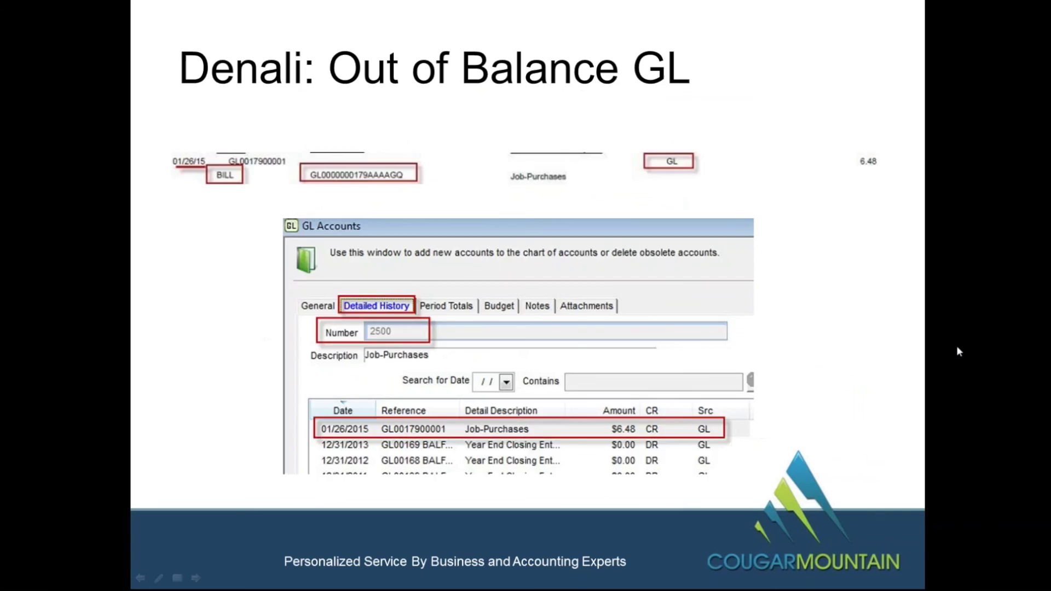
key("Right")
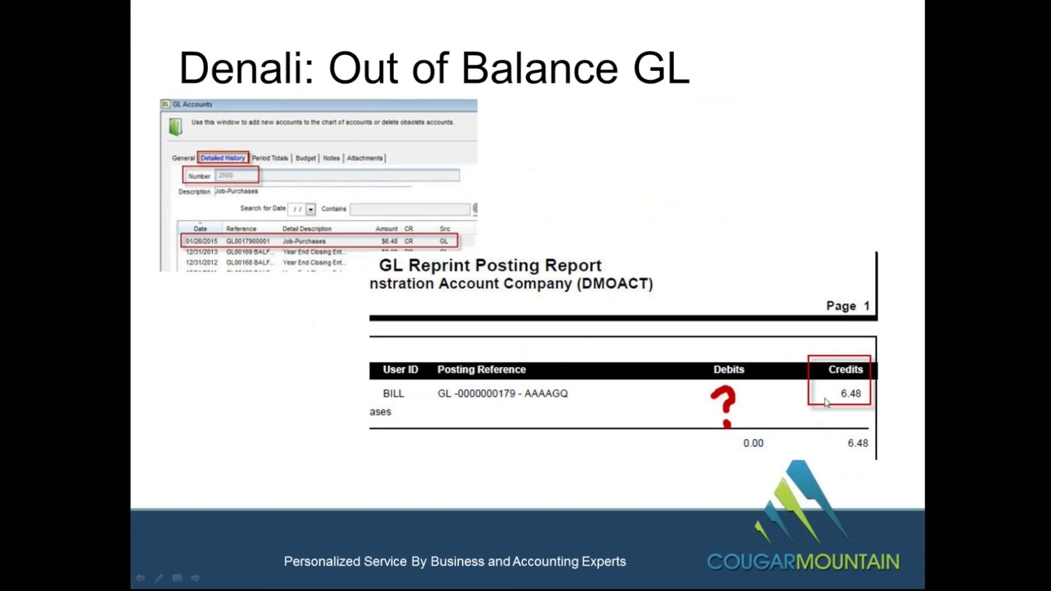